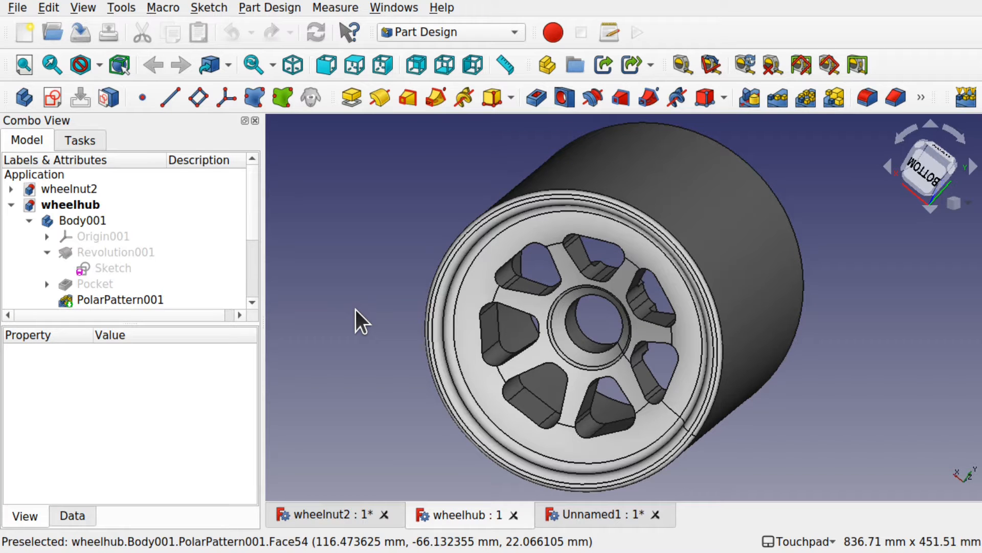
# Examine the wheelhub model's central bore, its tapered seat and the surrounding spoke cutouts from several angles.
pyautogui.scroll(6, 630, 356)
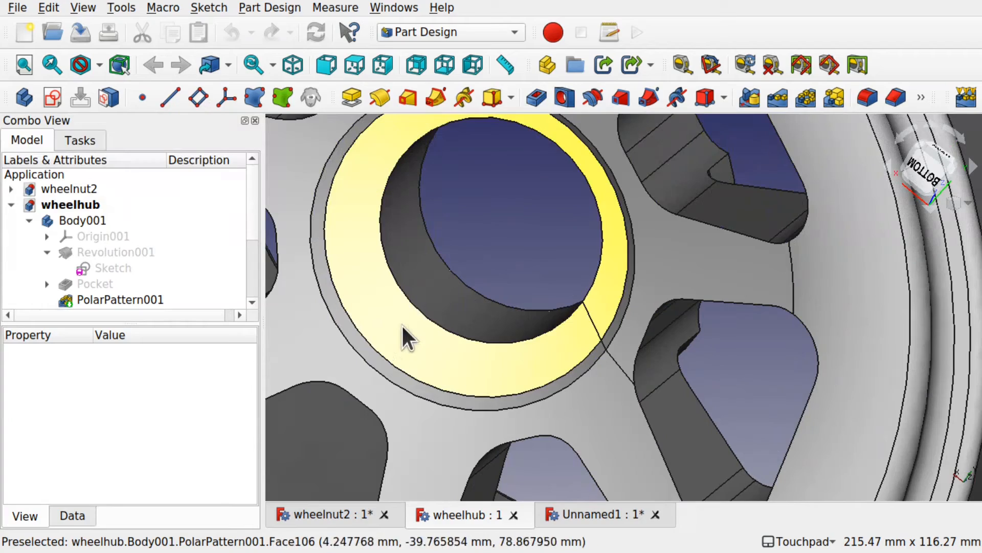
pyautogui.moveTo(419, 322); pyautogui.dragTo(533, 315, button='middle')
pyautogui.scroll(-3, 438, 328)
pyautogui.scroll(-2, 438, 327)
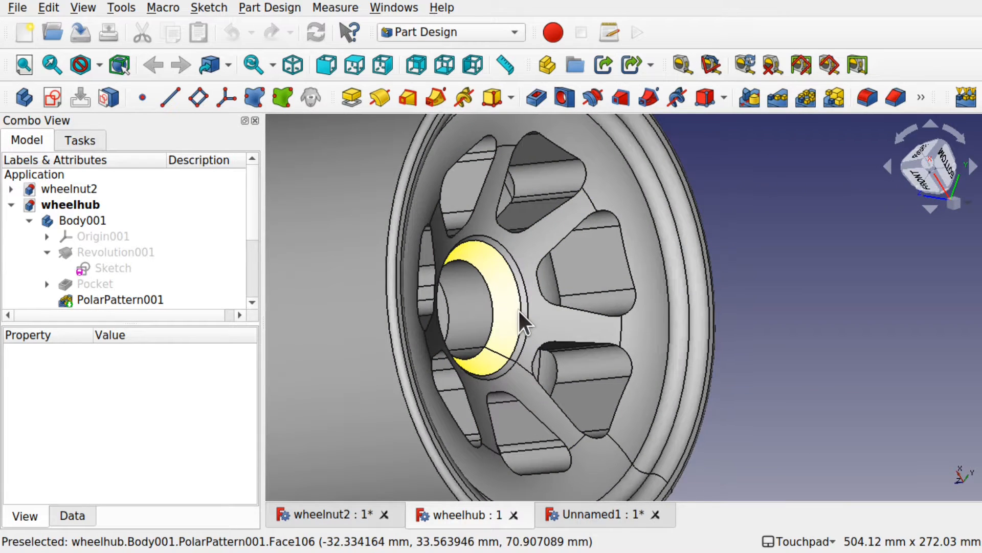
pyautogui.moveTo(517, 308); pyautogui.dragTo(493, 287, button='middle')
pyautogui.scroll(4, 492, 287)
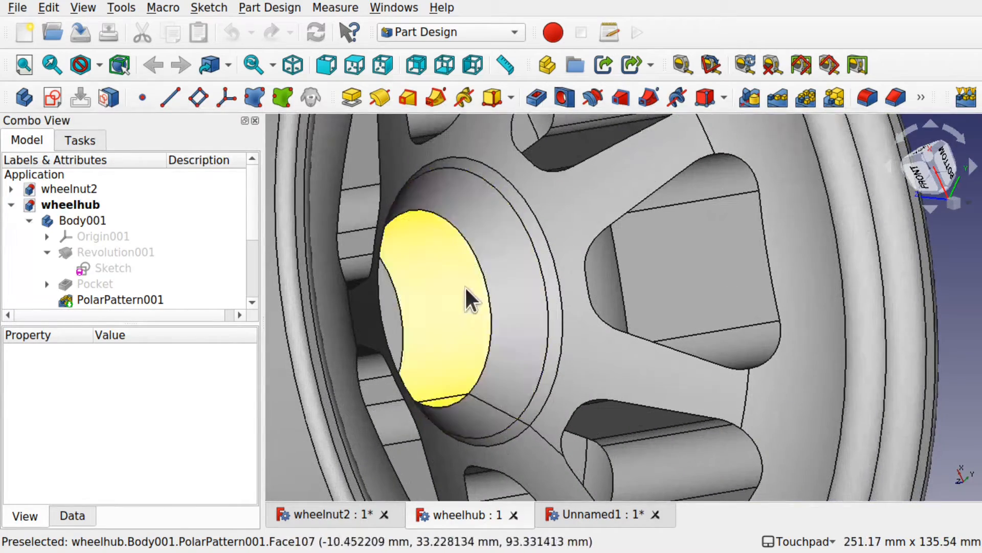
pyautogui.scroll(-5, 509, 290)
pyautogui.moveTo(509, 291); pyautogui.dragTo(470, 302, button='middle')
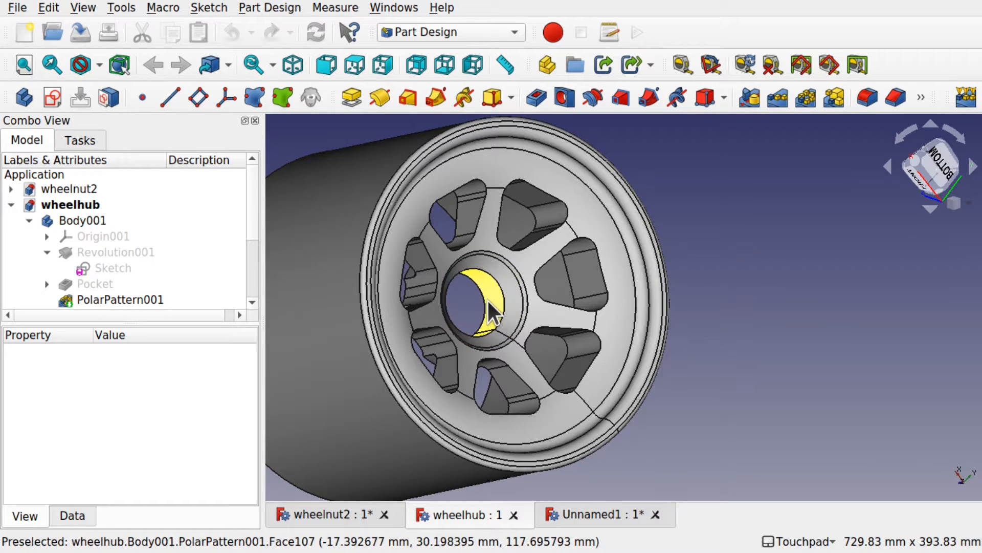
pyautogui.scroll(1, 487, 302)
pyautogui.moveTo(487, 299); pyautogui.dragTo(481, 261, button='middle')
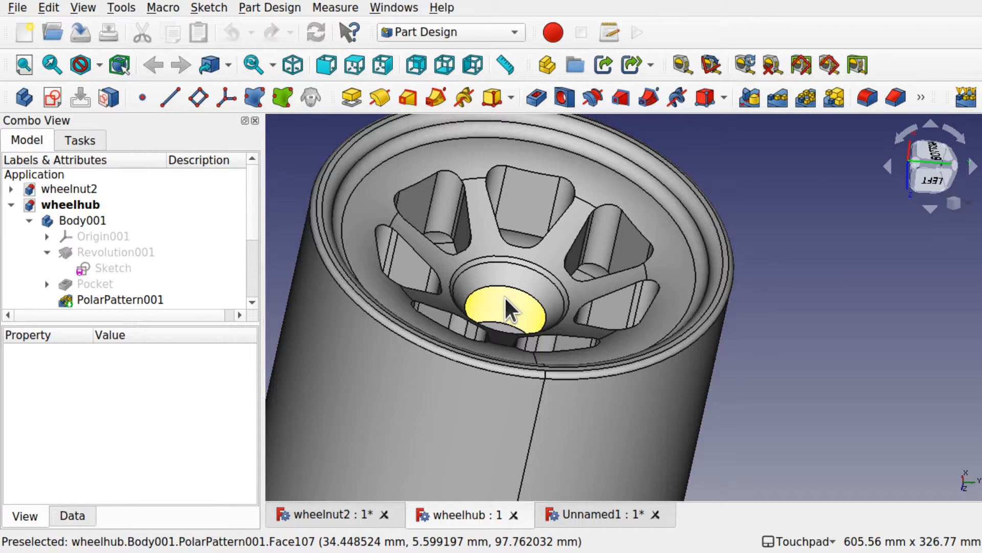
pyautogui.keyDown('shift'); pyautogui.moveTo(511, 288); pyautogui.dragTo(518, 316); pyautogui.keyUp('shift')
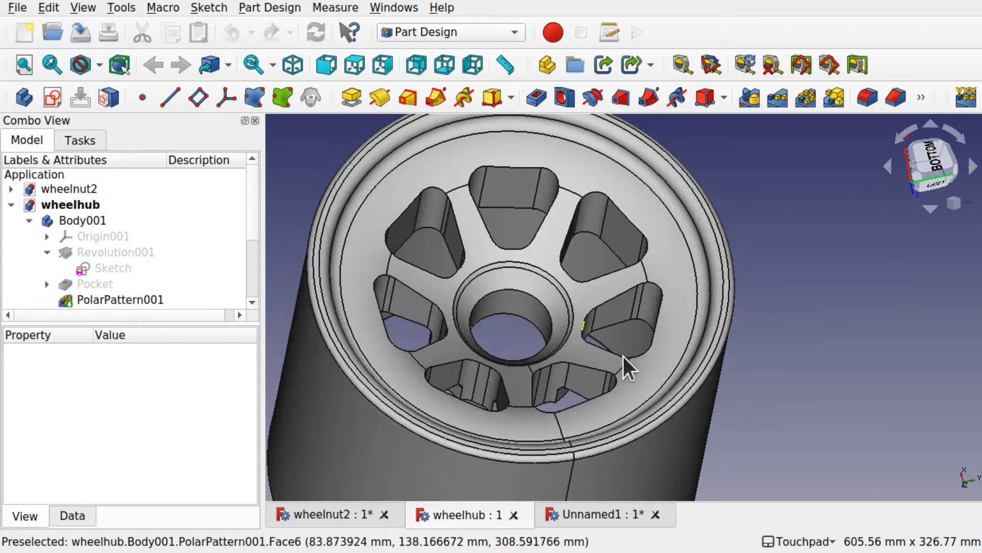
# Create a new body in the Unnamed1 document and start a sketch on its XZ plane.
pyautogui.click(587, 507)
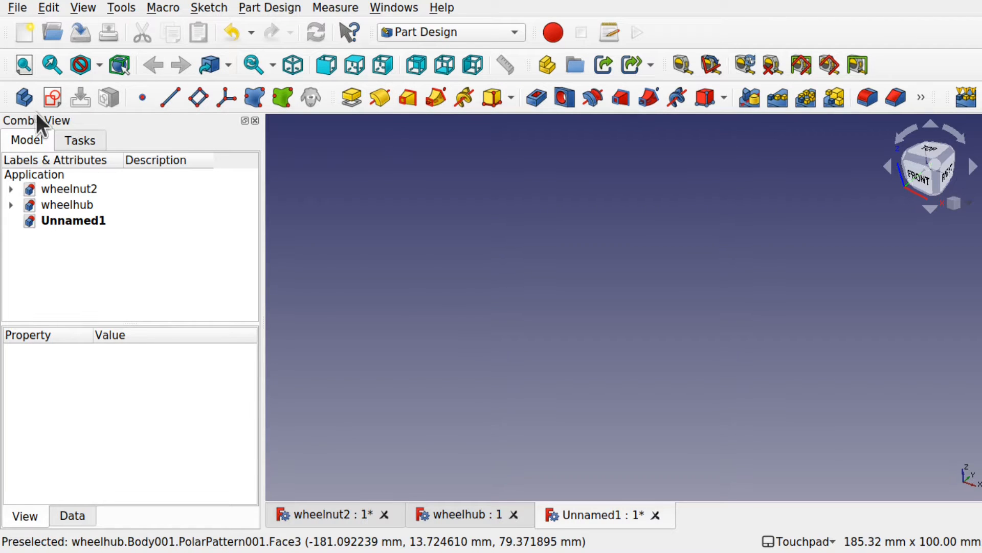
pyautogui.click(24, 97)
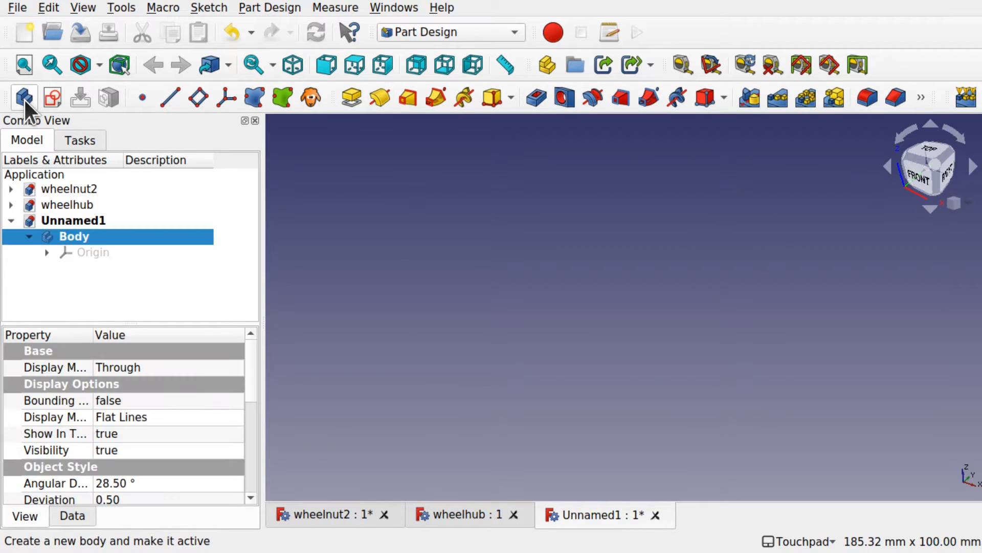
pyautogui.click(53, 97)
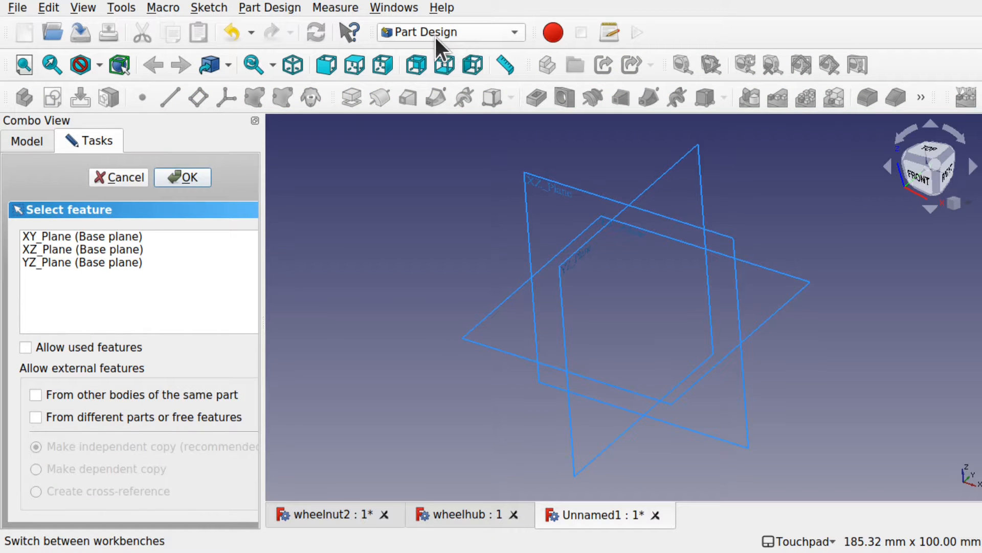
pyautogui.click(65, 248)
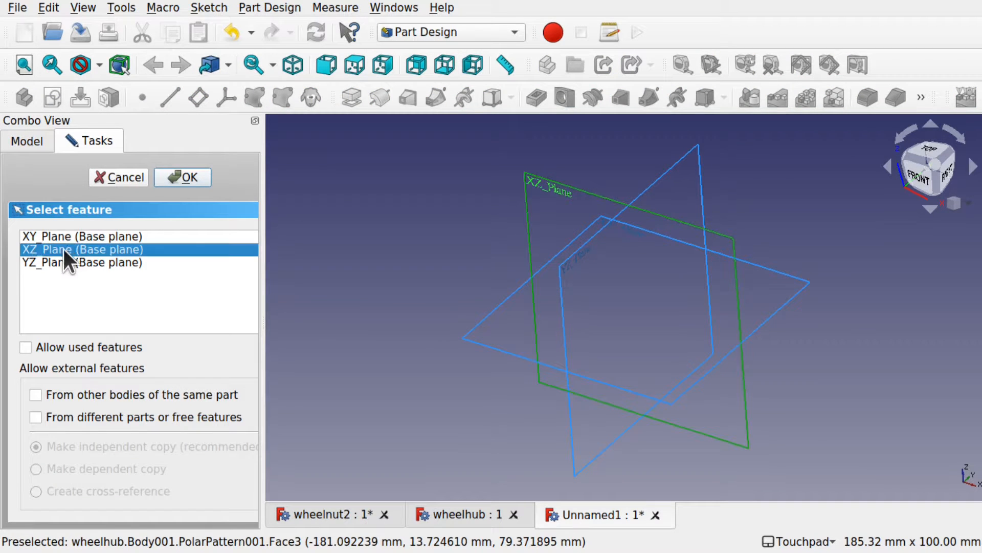
pyautogui.click(182, 176)
pyautogui.moveTo(616, 303)
pyautogui.keyDown('shift'); pyautogui.mouseDown(button='middle')
pyautogui.moveTo(697, 243)
pyautogui.moveTo(689, 245)
pyautogui.mouseUp(button='middle'); pyautogui.keyUp('shift')
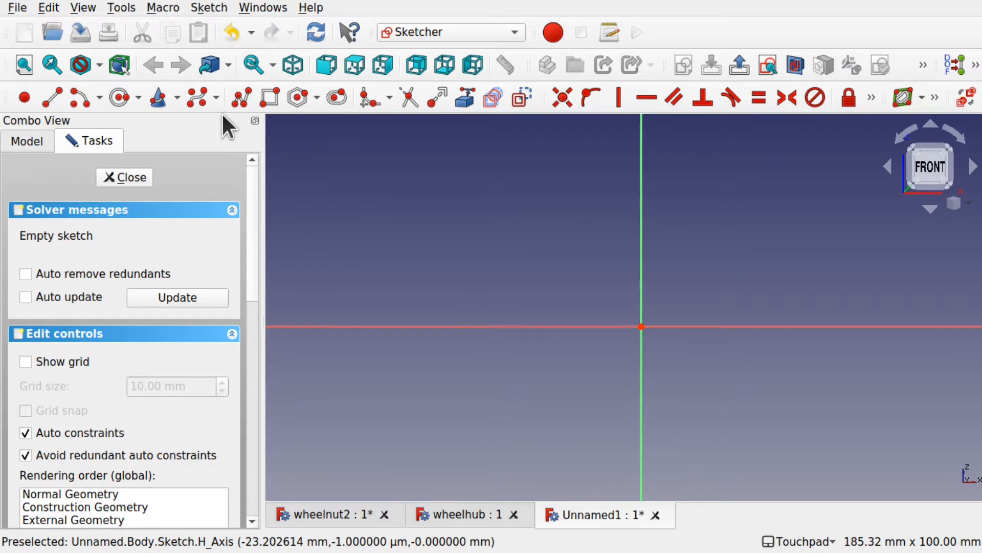
# Sketch a closed six-sided flanged profile beside the vertical axis, about 33 mm high, with a lower section about 18 mm wide and 20 mm high.
pyautogui.click(237, 98)
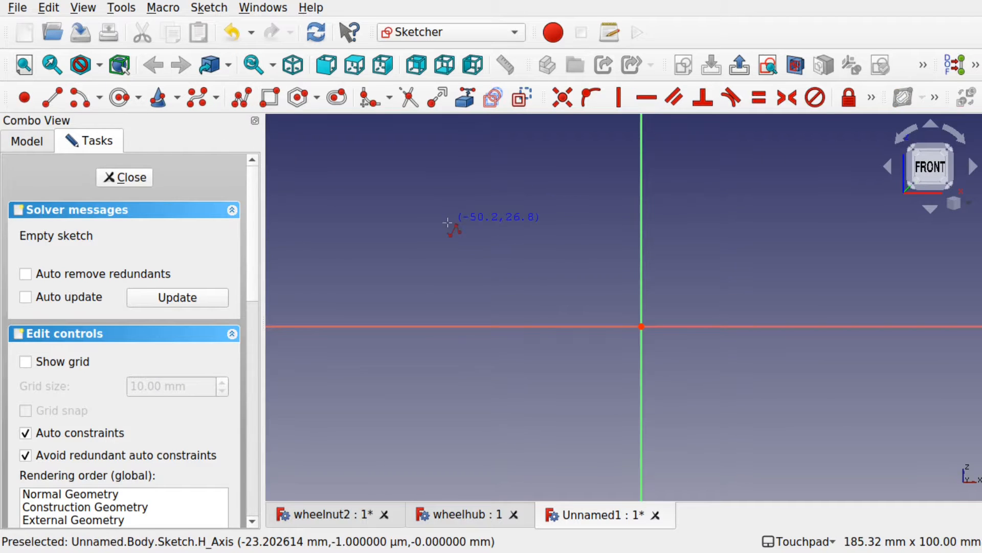
pyautogui.click(465, 243)
pyautogui.click(506, 199)
pyautogui.click(580, 198)
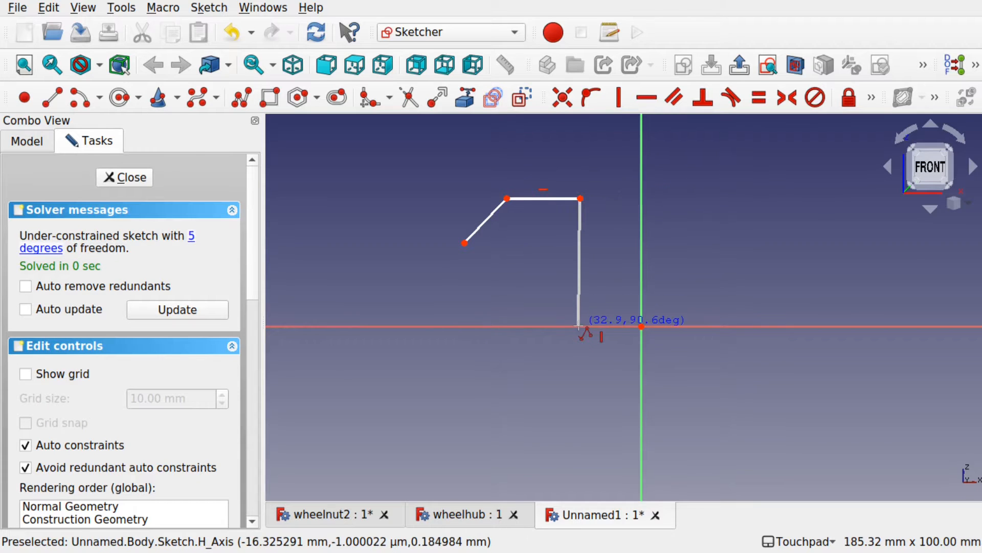
pyautogui.click(580, 325)
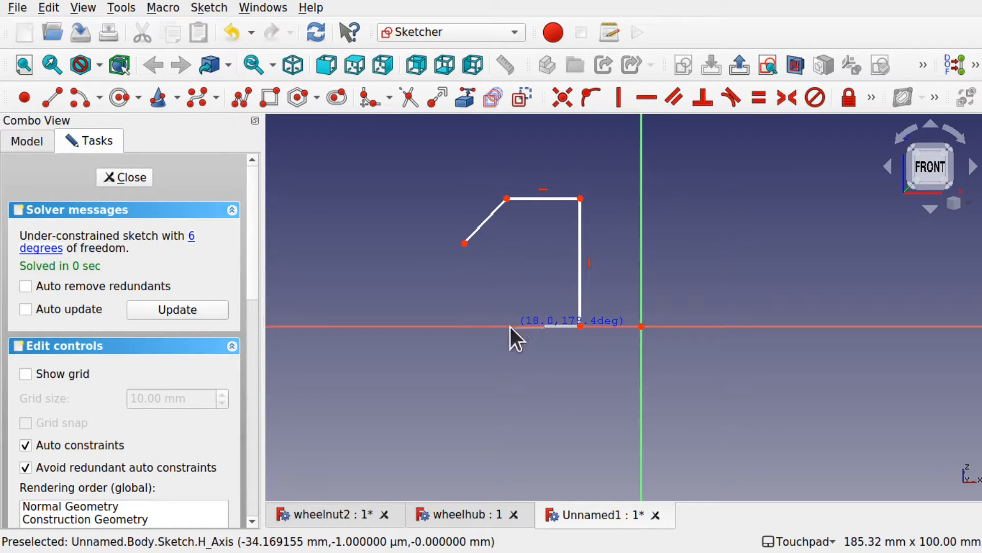
pyautogui.click(511, 325)
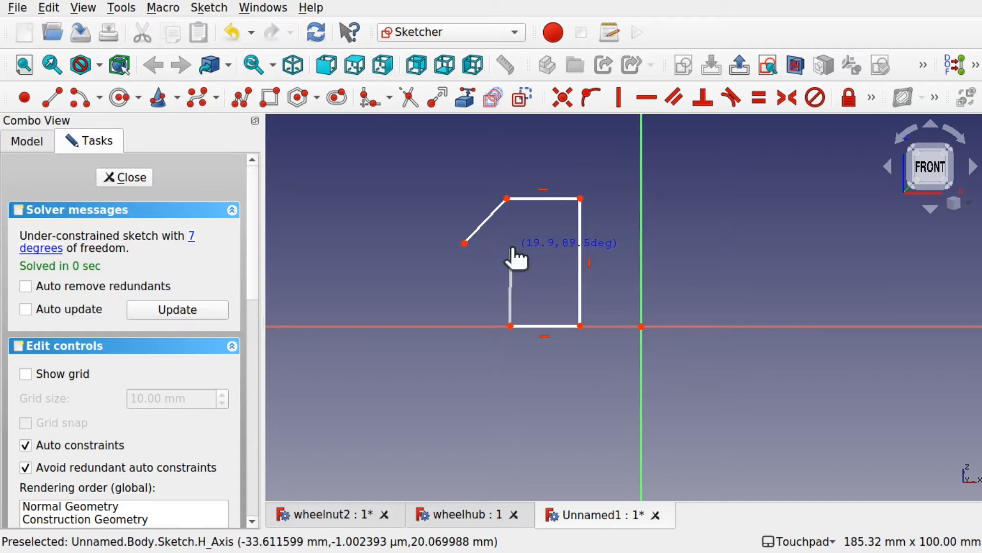
pyautogui.click(511, 249)
pyautogui.click(463, 243)
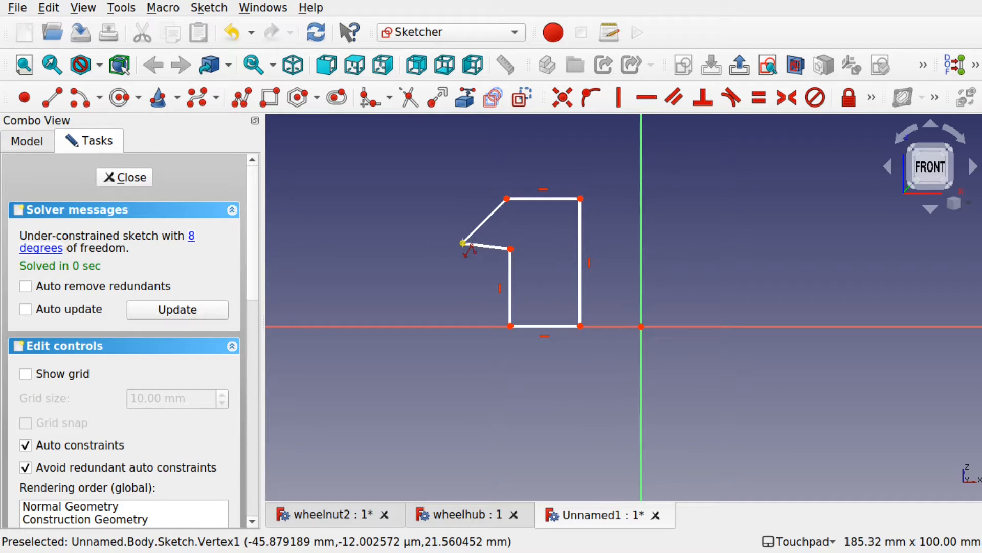
# Constrain the slightly sloped underside of the profile's flange to horizontal and finish the sketch.
pyautogui.click(490, 247)
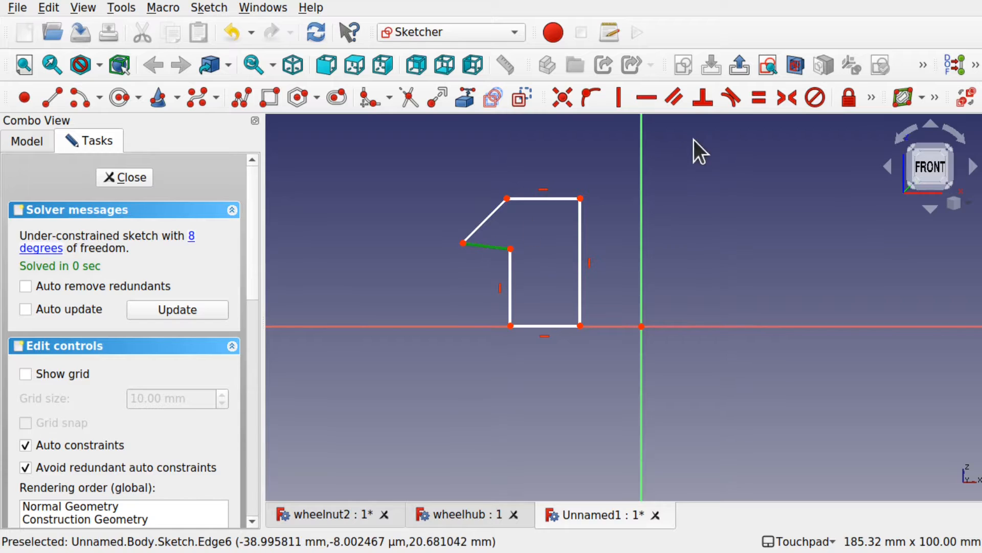
pyautogui.click(648, 96)
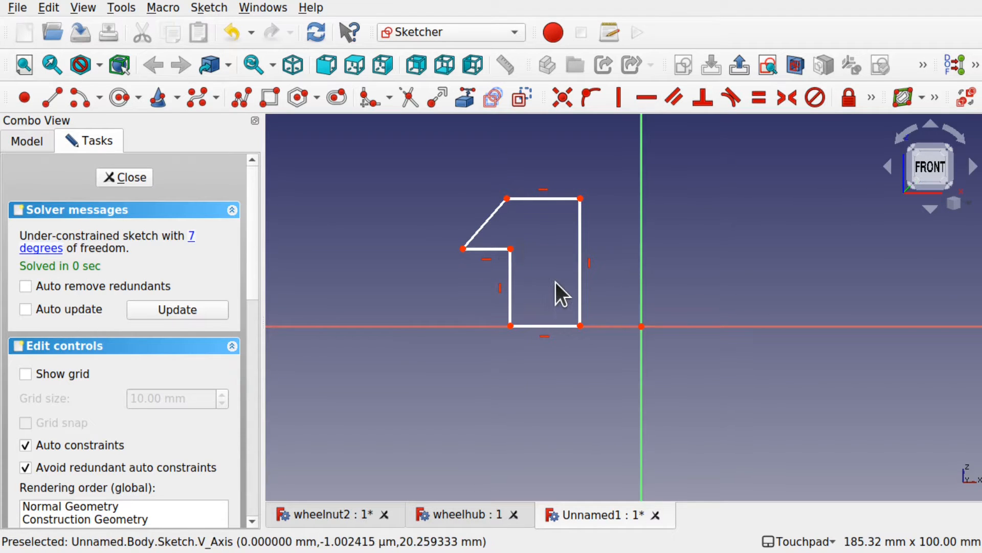
pyautogui.scroll(-3, 556, 282)
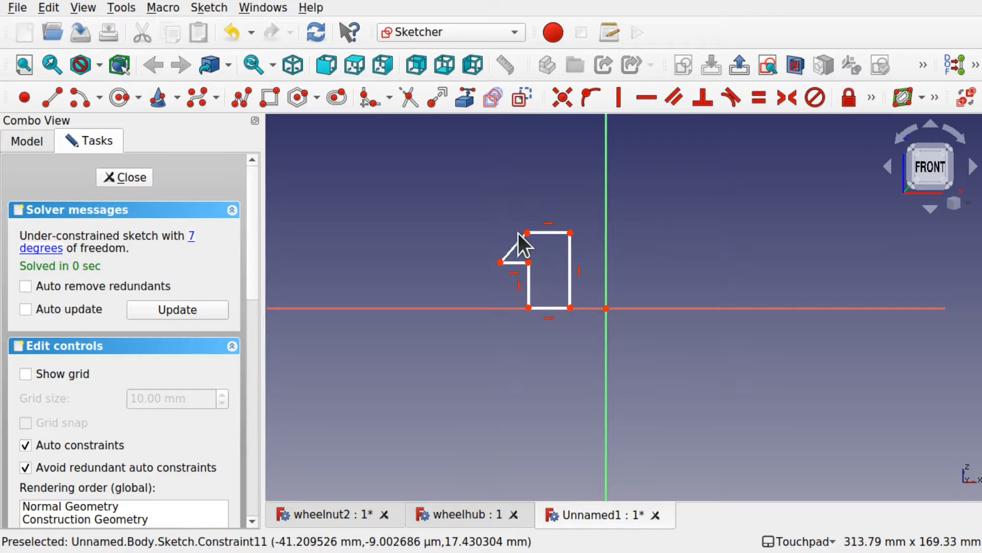
pyautogui.click(128, 177)
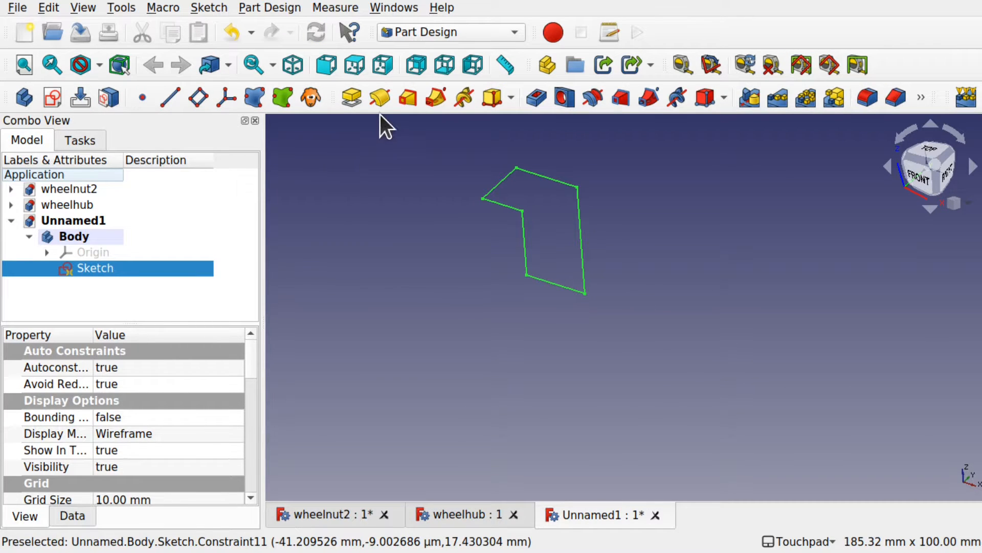
# Revolve the profile 360° about the vertical sketch axis.
pyautogui.click(385, 103)
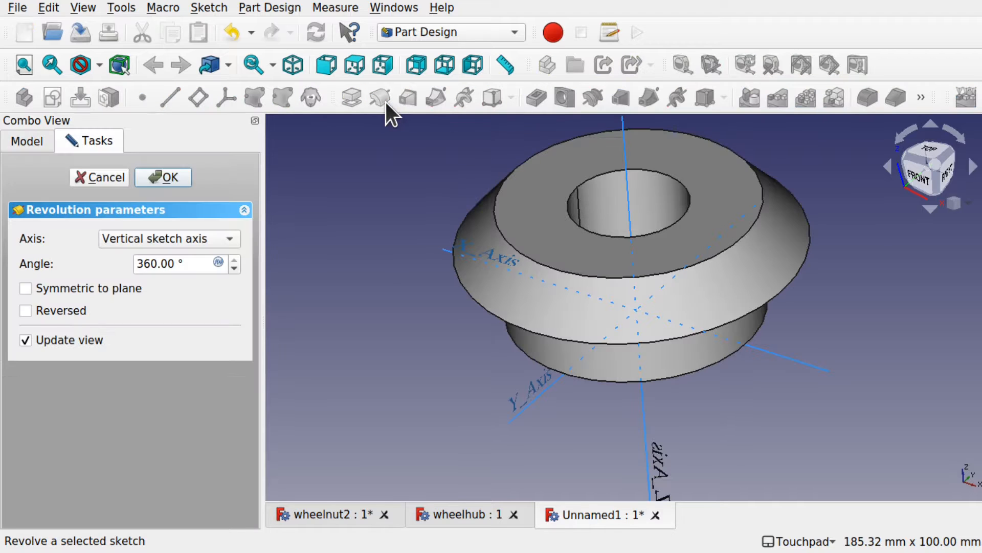
pyautogui.keyDown('shift'); pyautogui.moveTo(595, 296); pyautogui.dragTo(656, 270); pyautogui.keyUp('shift')
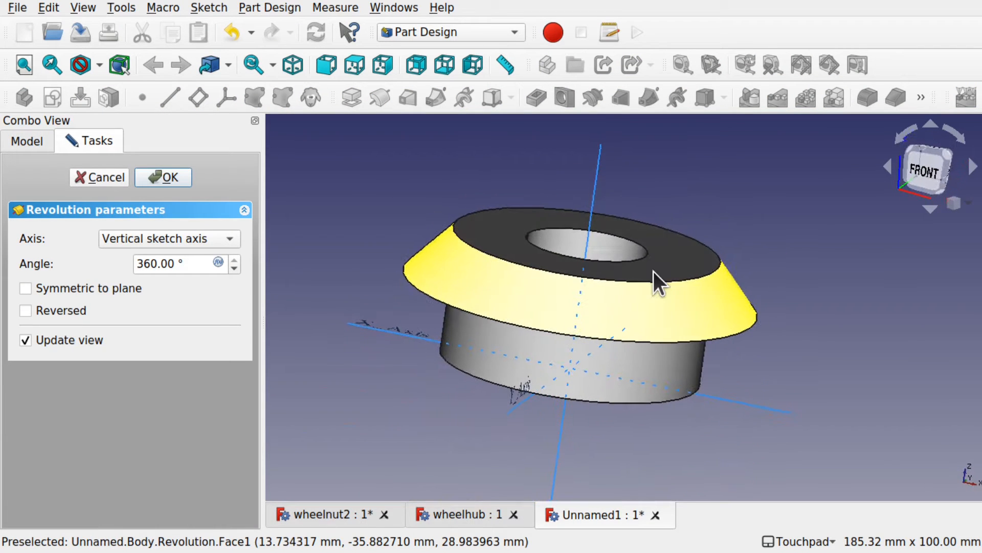
pyautogui.click(167, 176)
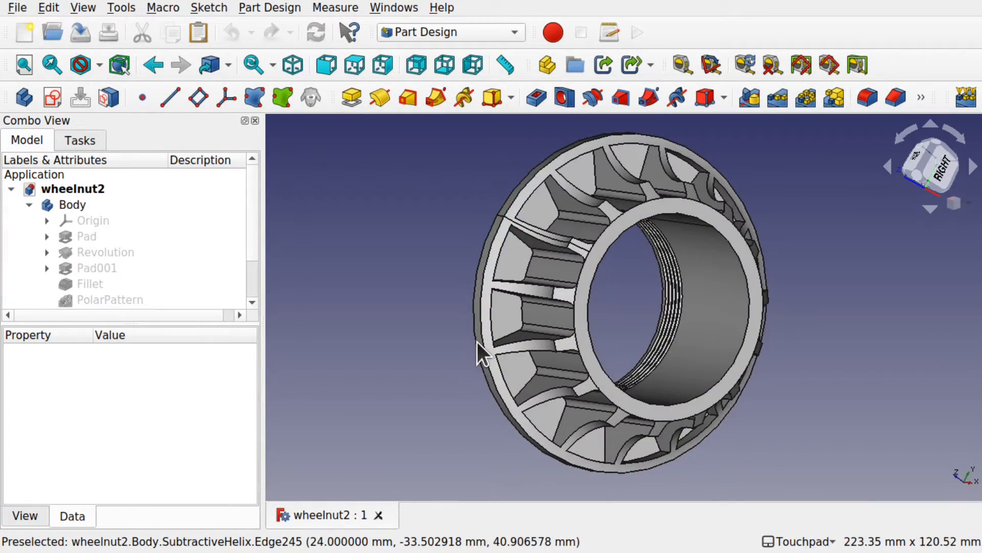
# Edit the first Pad's sketch in wheelnut2, separate its overlapping 60 mm and 70 mm diameter labels, and leave the sketch.
pyautogui.moveTo(476, 341)
pyautogui.mouseDown(button='middle')
pyautogui.moveTo(717, 320)
pyautogui.moveTo(487, 338)
pyautogui.mouseUp(button='middle')
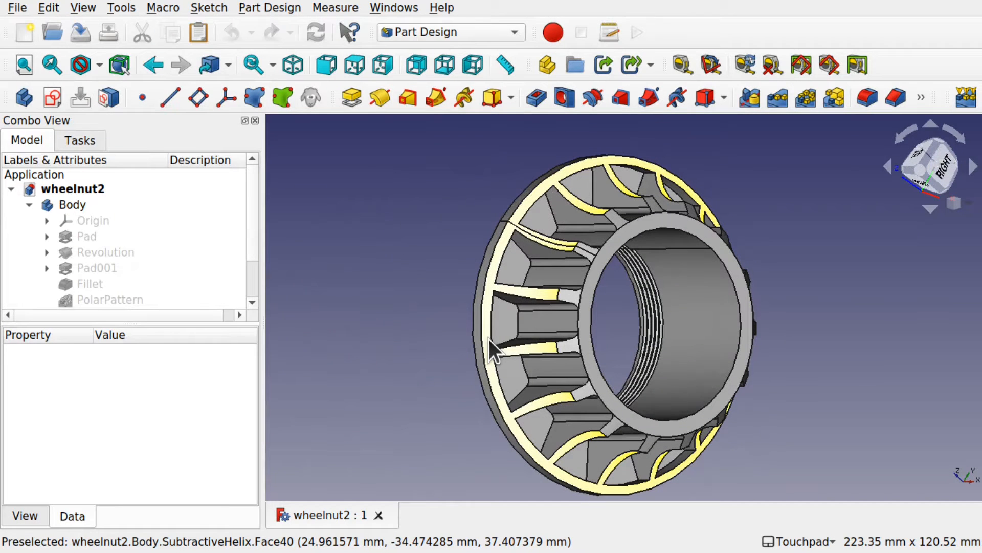
pyautogui.moveTo(489, 339); pyautogui.dragTo(579, 309, button='middle')
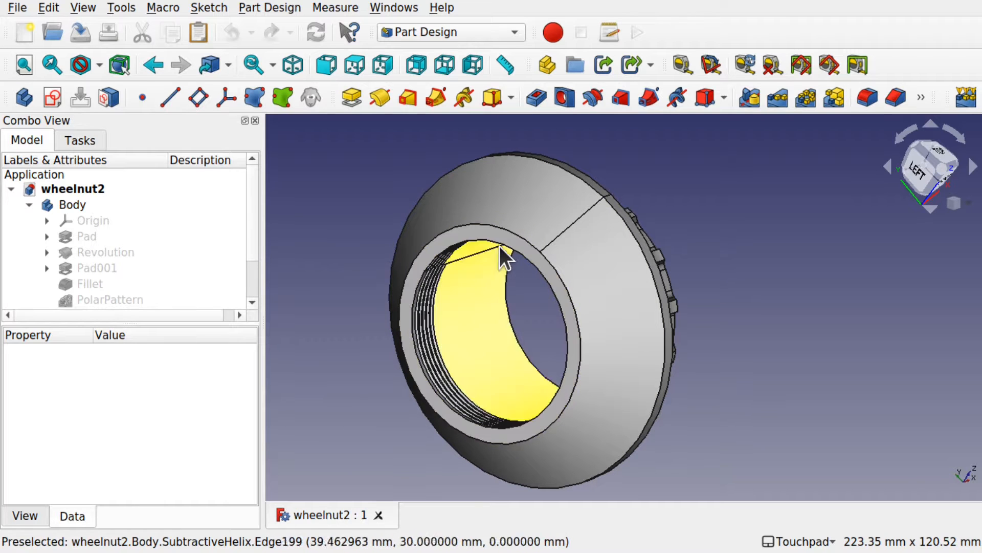
pyautogui.moveTo(498, 235); pyautogui.dragTo(468, 317, button='middle')
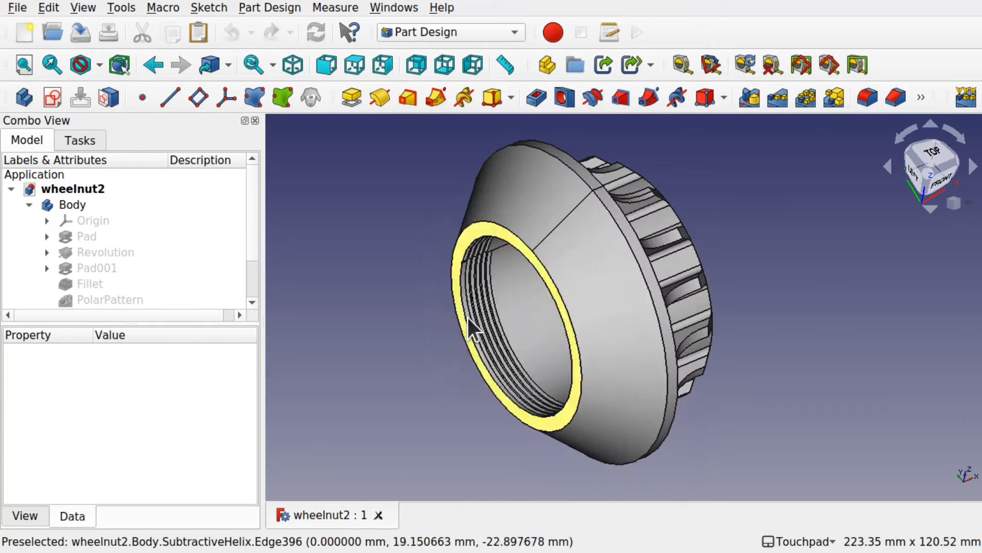
pyautogui.moveTo(523, 290); pyautogui.dragTo(559, 256, button='middle')
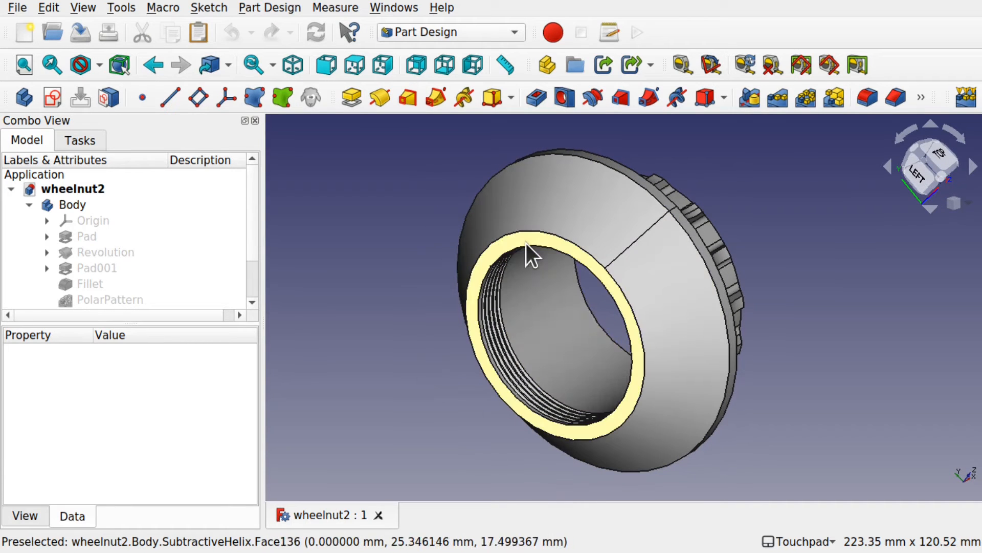
pyautogui.click(47, 237)
pyautogui.click(93, 251)
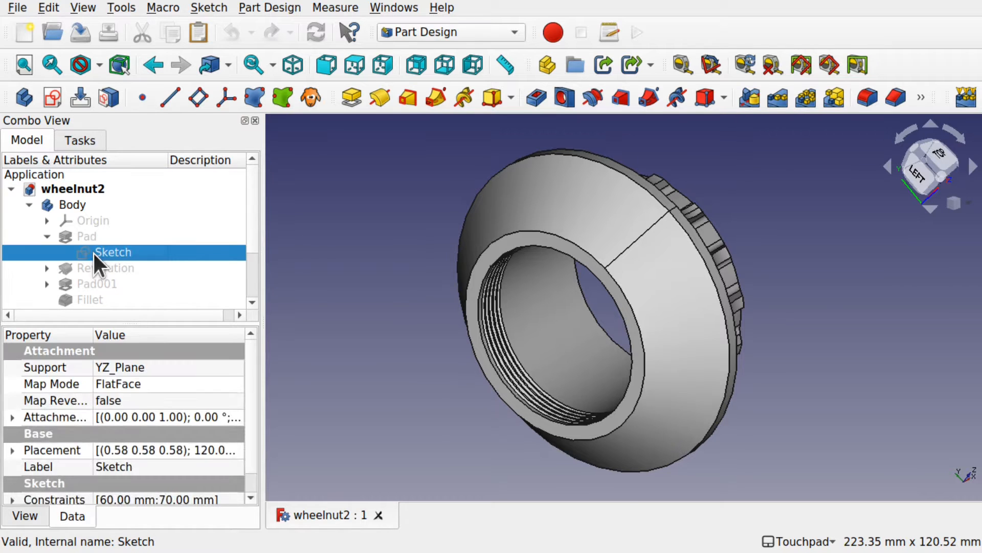
pyautogui.doubleClick(93, 250)
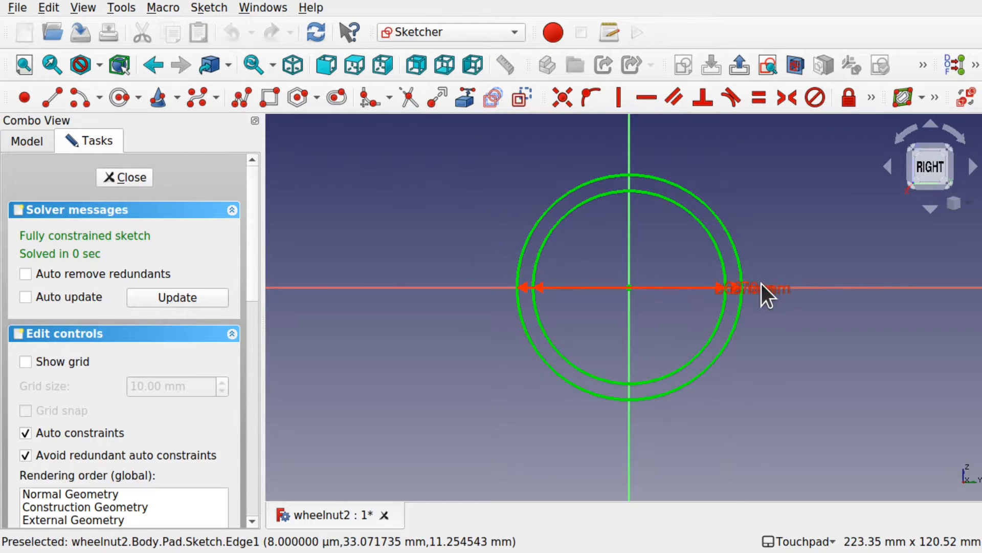
pyautogui.moveTo(771, 291); pyautogui.dragTo(784, 387)
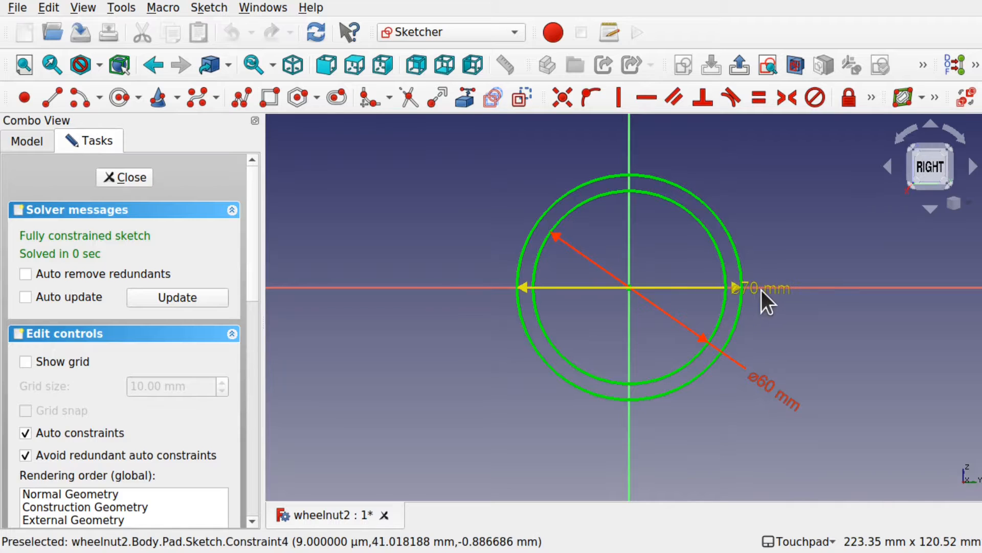
pyautogui.moveTo(768, 292); pyautogui.dragTo(752, 459)
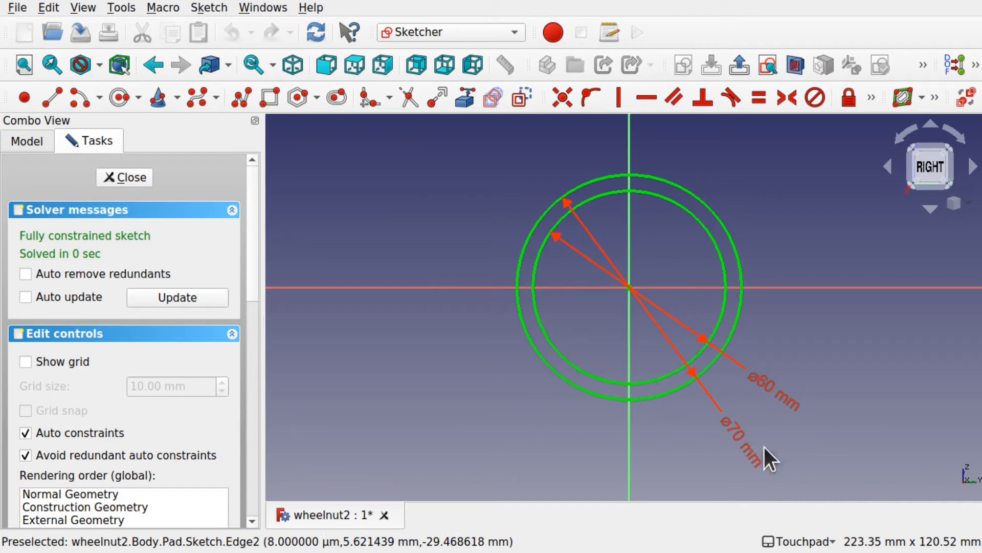
pyautogui.click(134, 177)
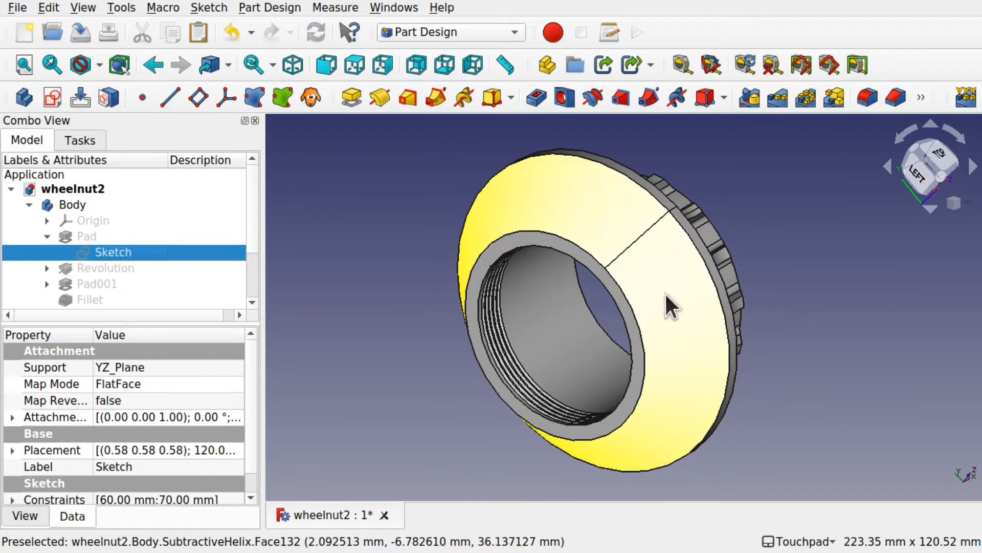
pyautogui.moveTo(667, 295)
pyautogui.keyDown('alt'); pyautogui.mouseDown()
pyautogui.moveTo(607, 338)
pyautogui.moveTo(503, 335)
pyautogui.mouseUp(); pyautogui.keyUp('alt')
pyautogui.keyDown('alt'); pyautogui.moveTo(783, 387); pyautogui.dragTo(515, 368); pyautogui.keyUp('alt')
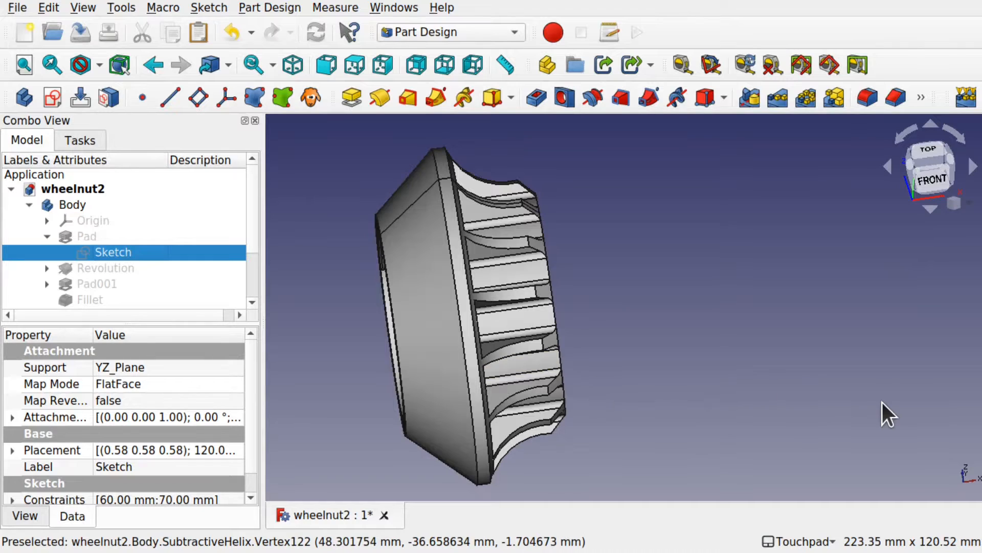
pyautogui.keyDown('alt'); pyautogui.moveTo(882, 402); pyautogui.dragTo(895, 412); pyautogui.keyUp('alt')
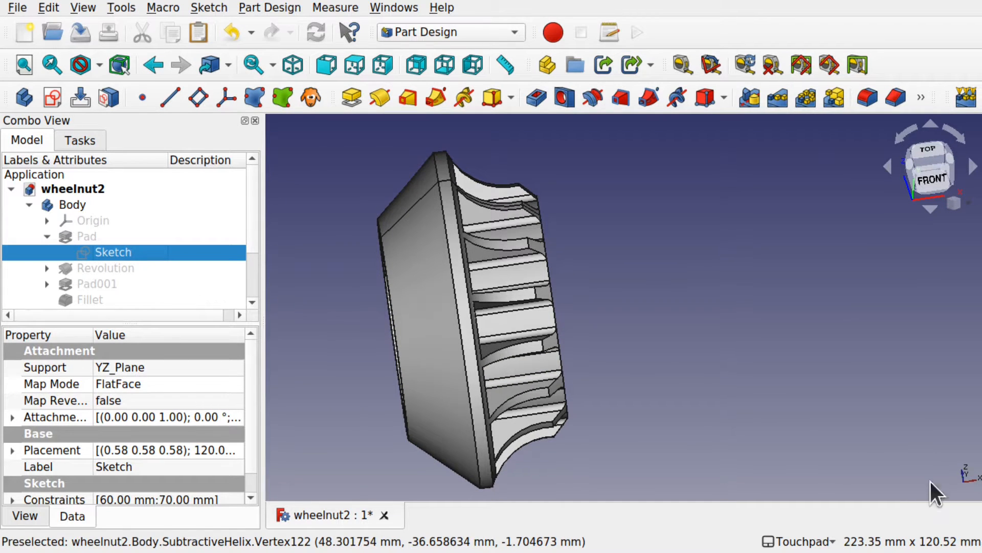
pyautogui.keyDown('alt'); pyautogui.moveTo(482, 268); pyautogui.dragTo(419, 231); pyautogui.keyUp('alt')
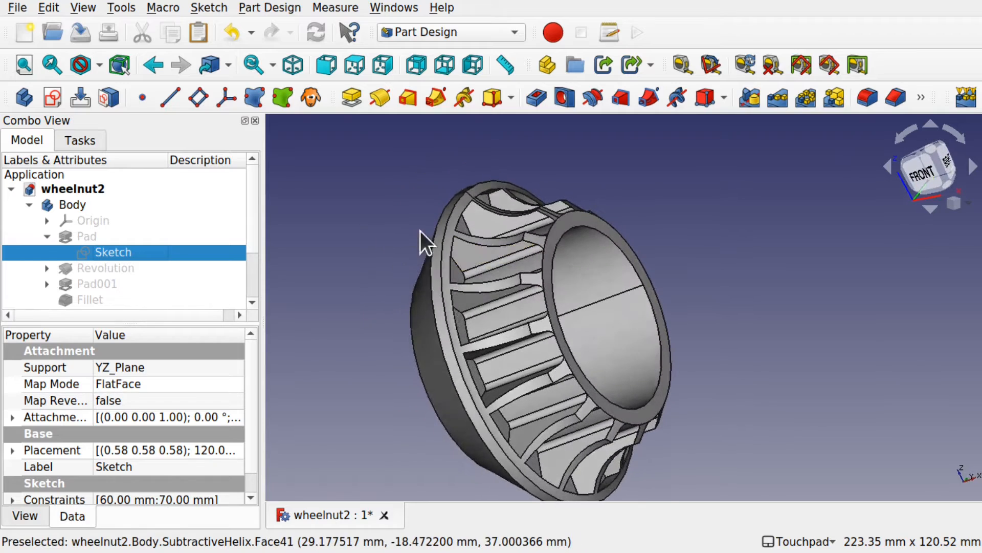
# In the Part workbench, create a cross-section of the wheel nut's body on the XZ plane at position 0 mm.
pyautogui.keyDown('alt'); pyautogui.moveTo(583, 477); pyautogui.dragTo(547, 353); pyautogui.keyUp('alt')
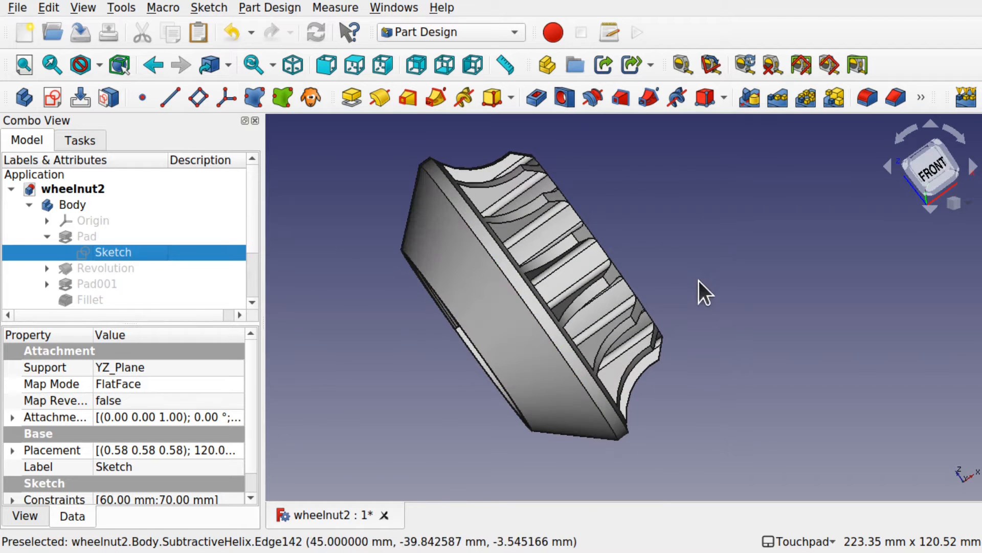
pyautogui.click(439, 34)
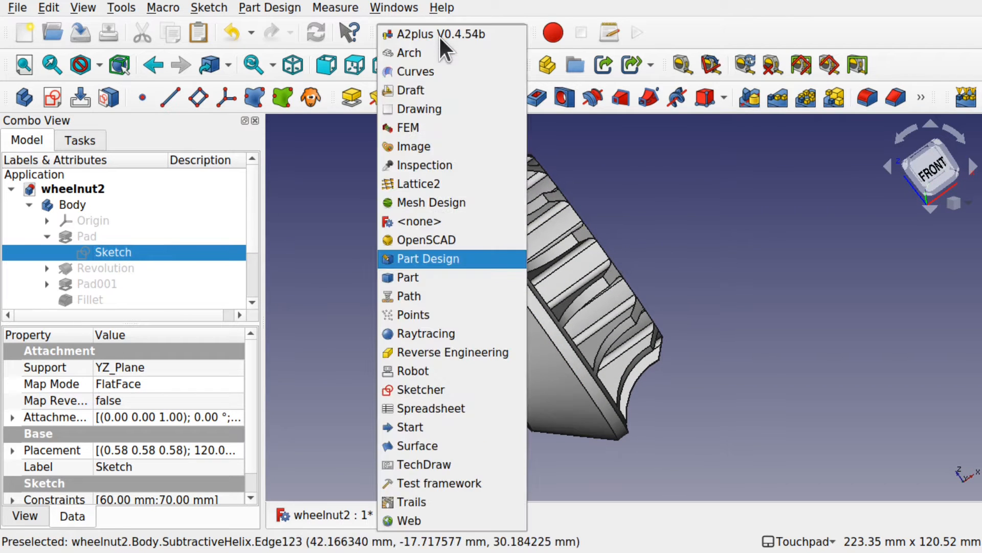
pyautogui.click(447, 277)
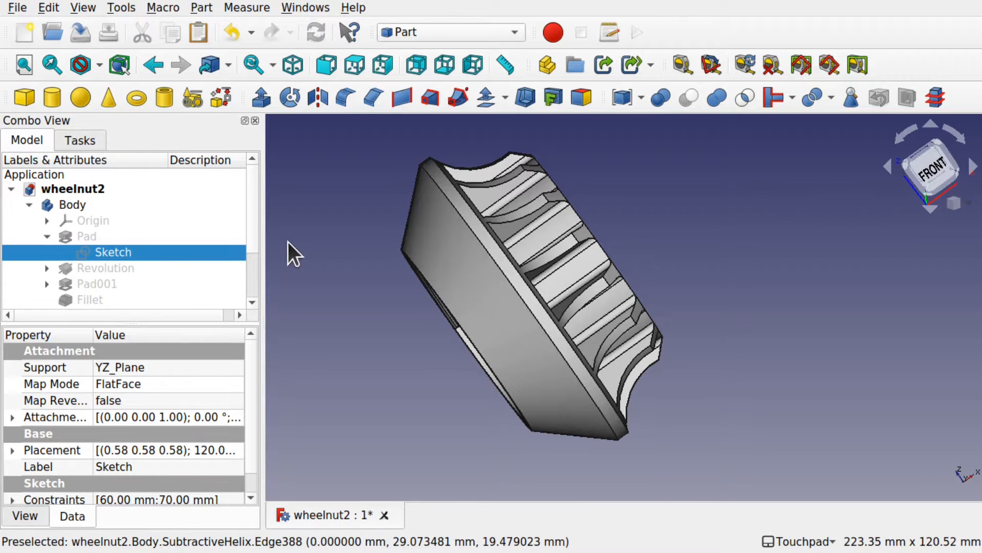
pyautogui.click(66, 207)
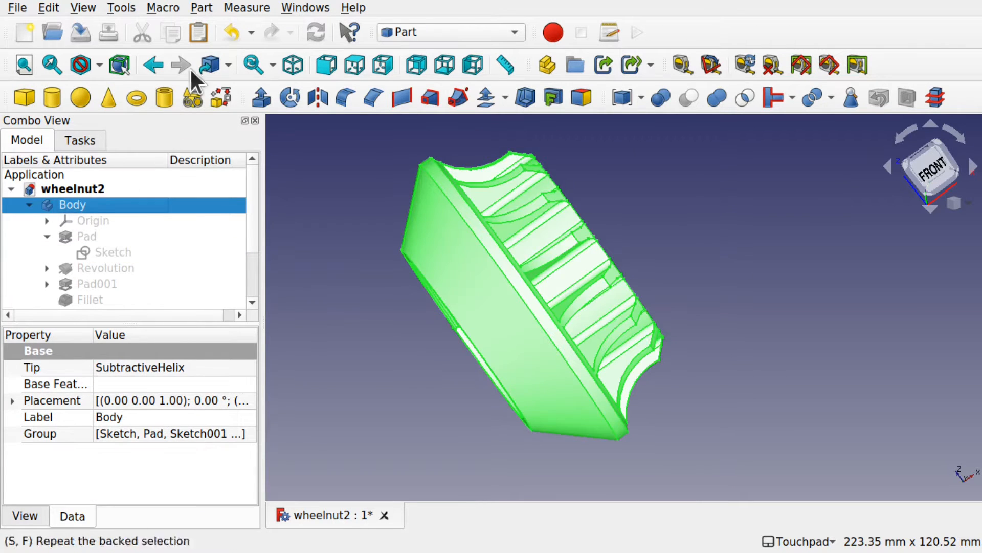
pyautogui.click(205, 10)
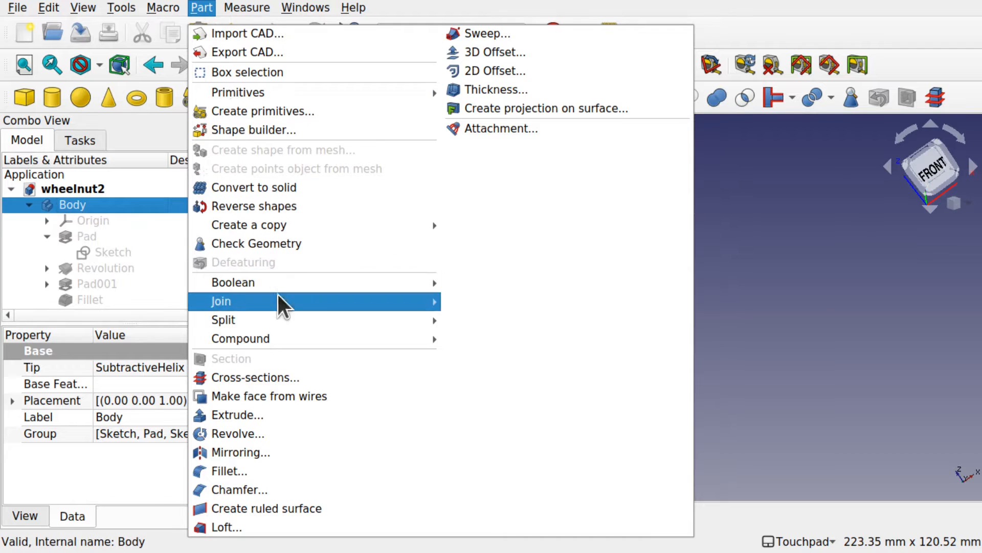
pyautogui.click(288, 378)
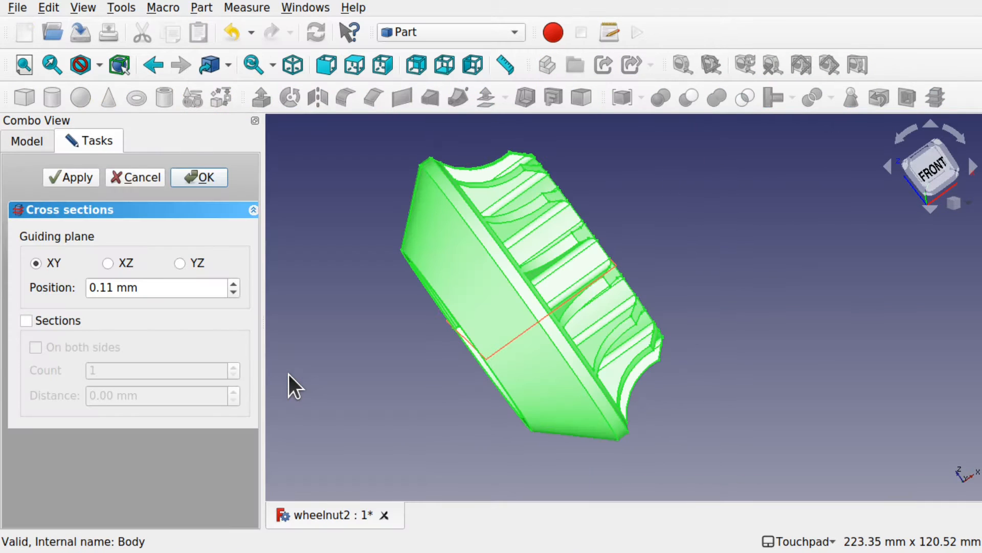
pyautogui.click(108, 263)
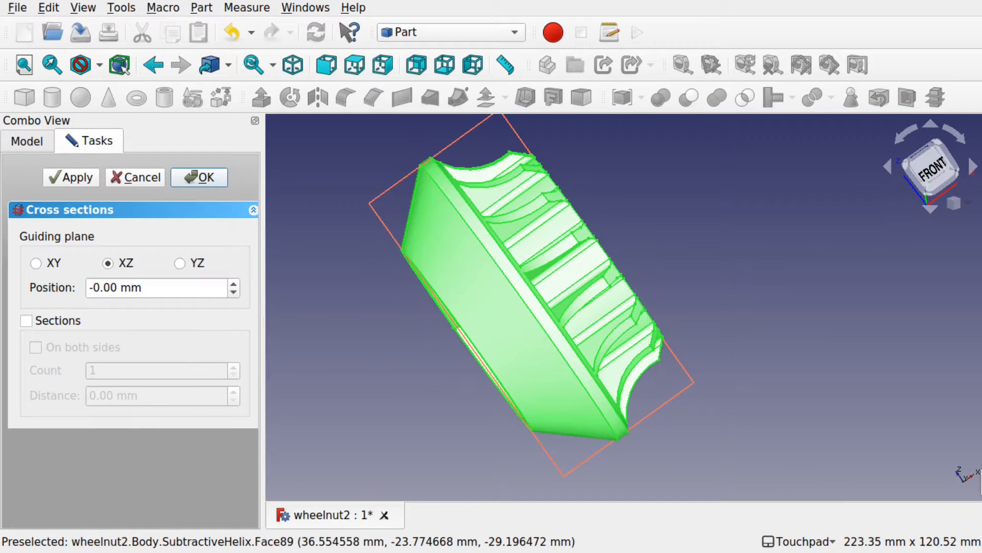
pyautogui.moveTo(840, 438); pyautogui.dragTo(309, 207, button='middle')
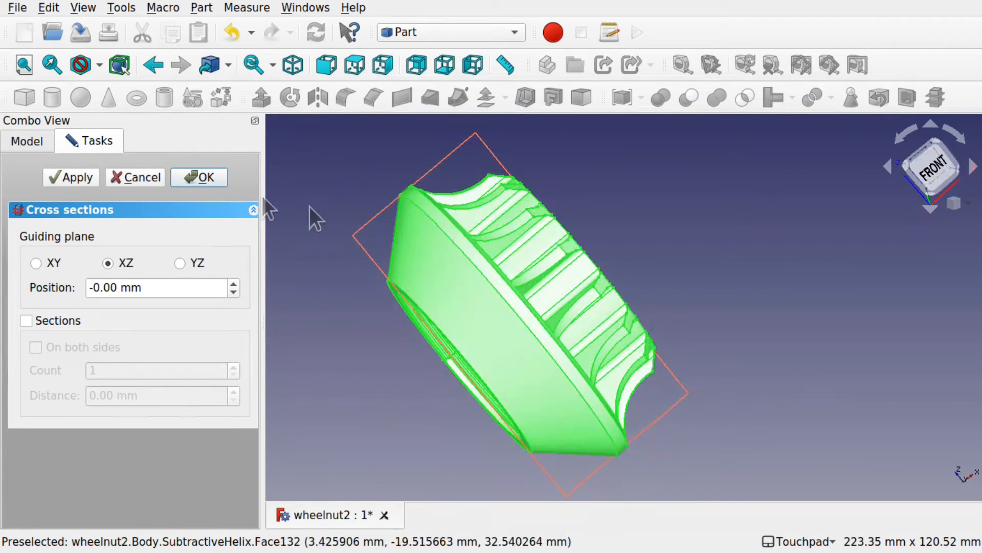
pyautogui.click(207, 176)
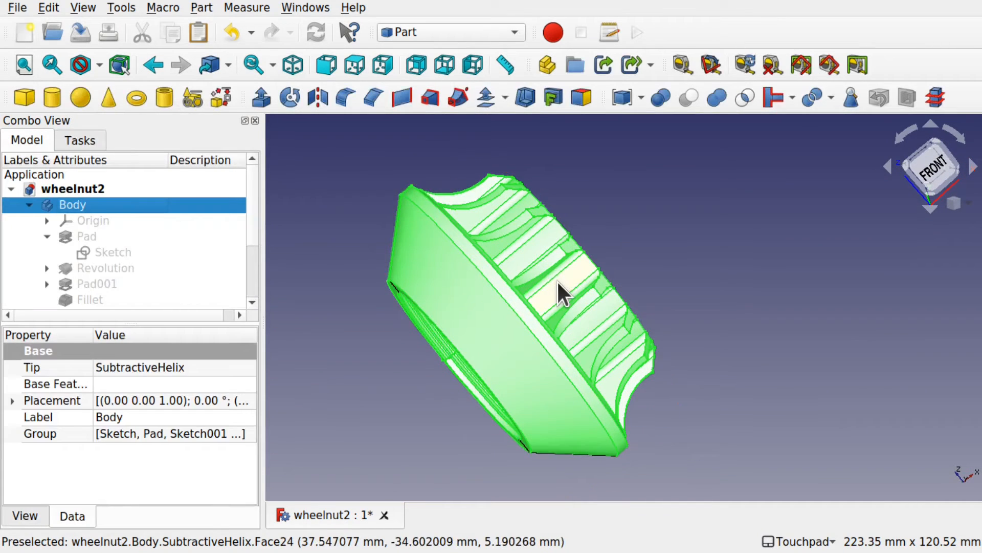
# Temporarily hide the nut's body to examine the cross-section outlines on their own, and show the body again.
pyautogui.moveTo(557, 280); pyautogui.dragTo(457, 295, button='middle')
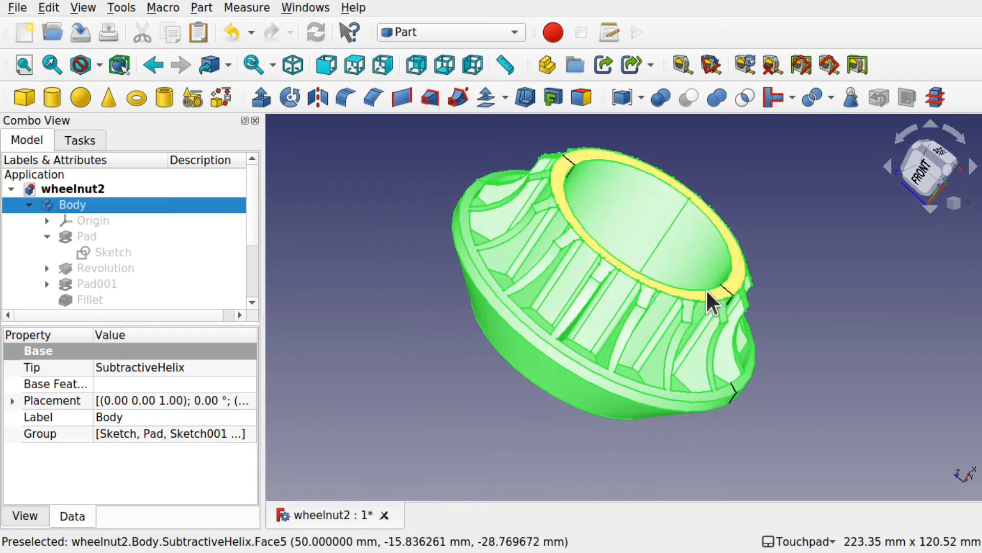
pyautogui.moveTo(732, 293); pyautogui.dragTo(752, 320, button='middle')
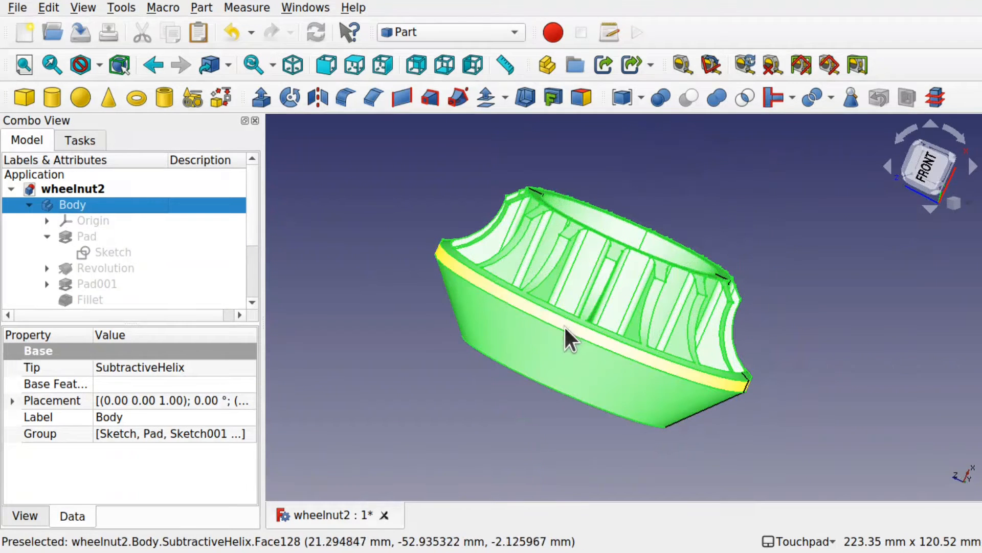
pyautogui.press('space')
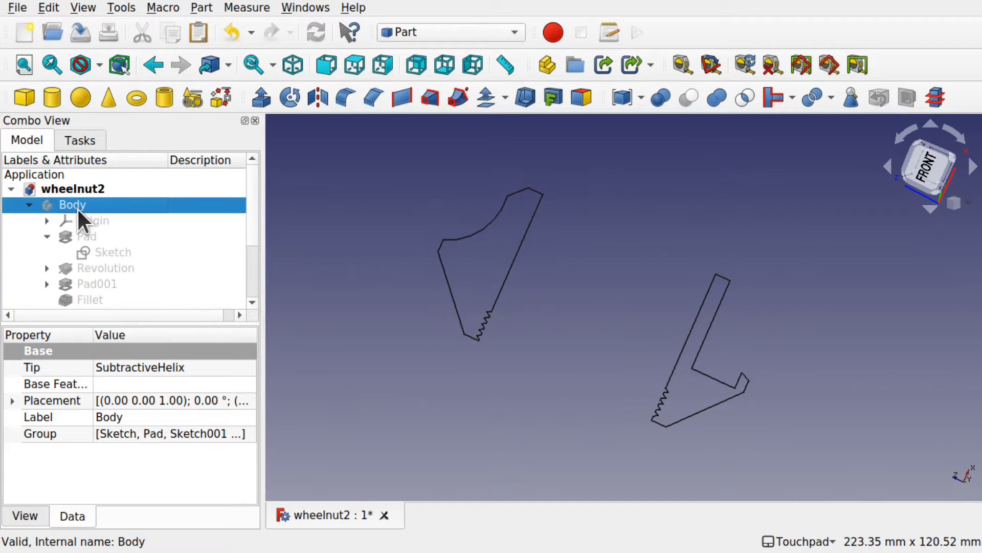
pyautogui.moveTo(567, 279)
pyautogui.mouseDown(button='middle')
pyautogui.moveTo(509, 292)
pyautogui.moveTo(500, 329)
pyautogui.moveTo(576, 296)
pyautogui.moveTo(537, 287)
pyautogui.mouseUp(button='middle')
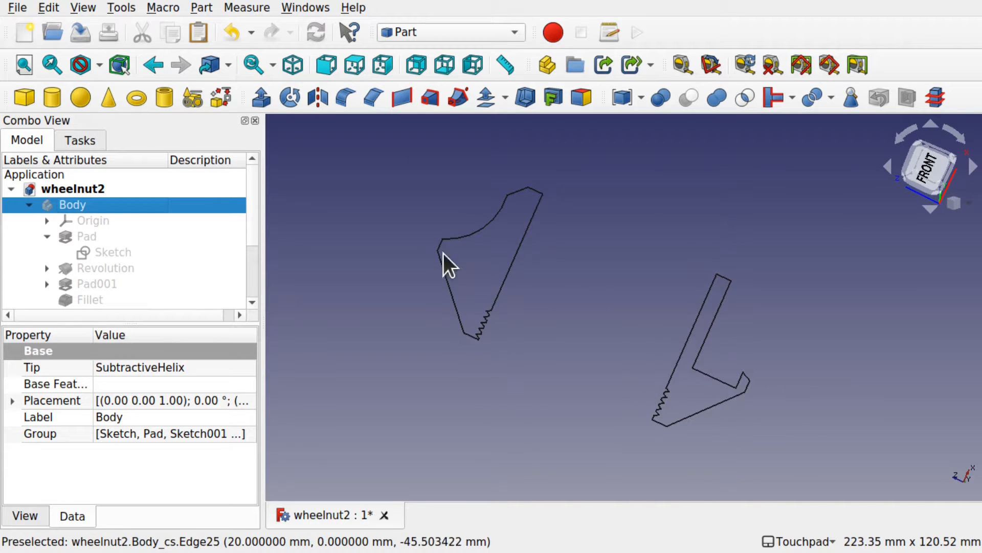
pyautogui.press('space')
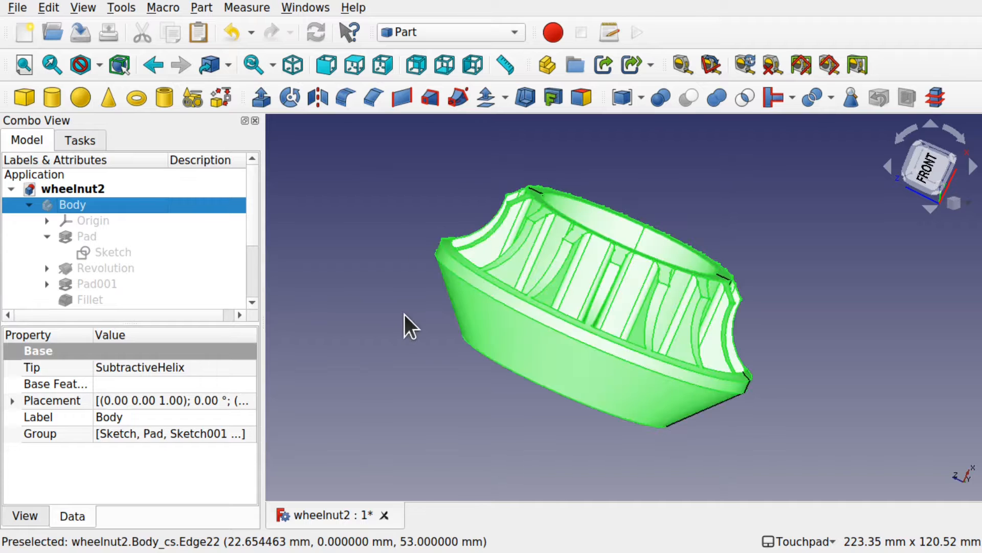
# Inspect the section line along the nut's tapered face and bore, and hide the body to leave only the cross-section outlines.
pyautogui.moveTo(513, 284); pyautogui.dragTo(574, 346, button='middle')
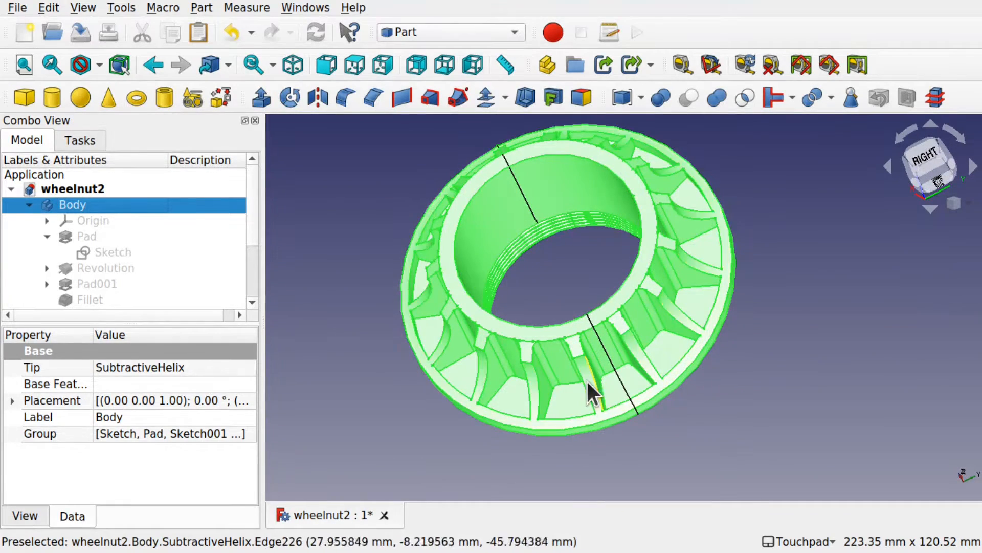
pyautogui.moveTo(595, 398); pyautogui.dragTo(676, 311, button='middle')
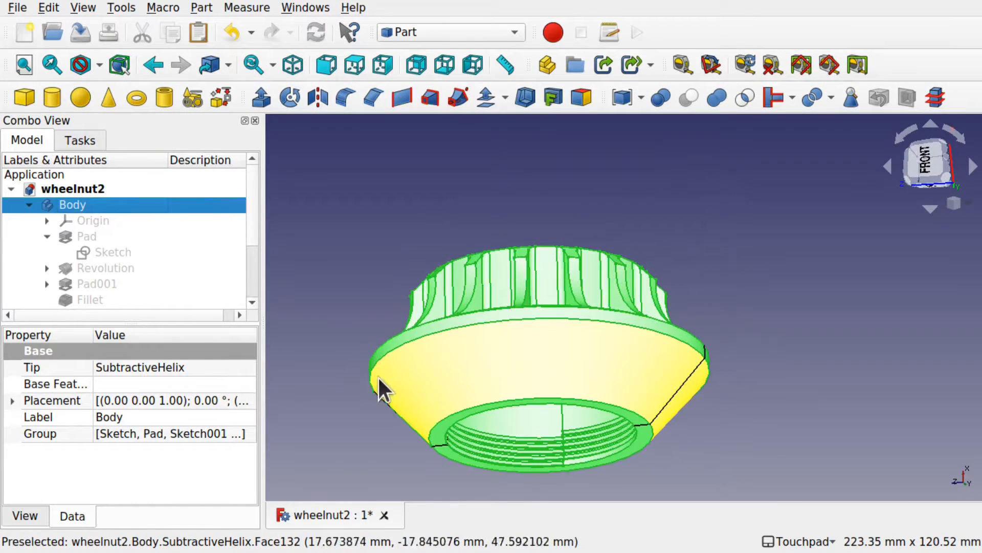
pyautogui.moveTo(664, 383); pyautogui.dragTo(658, 358, button='middle')
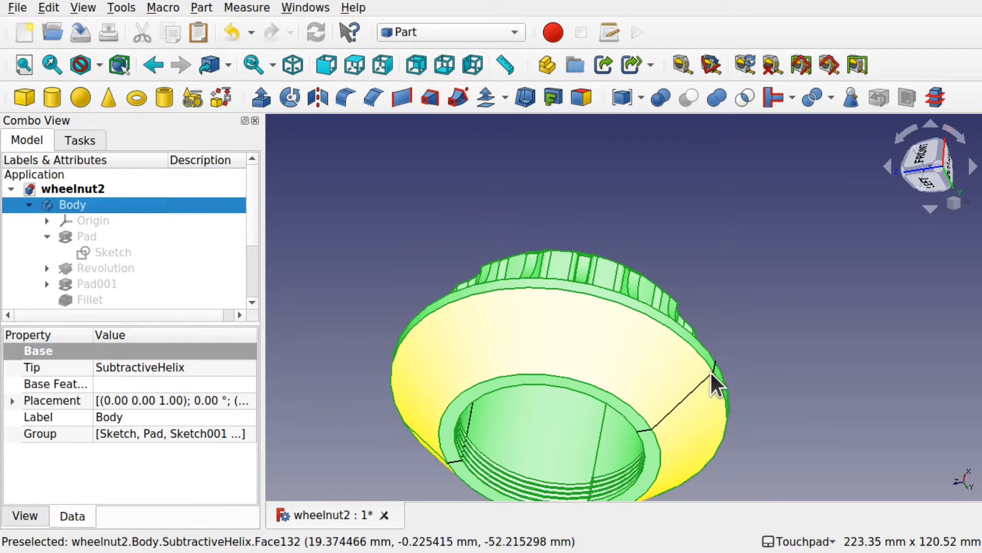
pyautogui.moveTo(713, 384); pyautogui.dragTo(686, 408, button='middle')
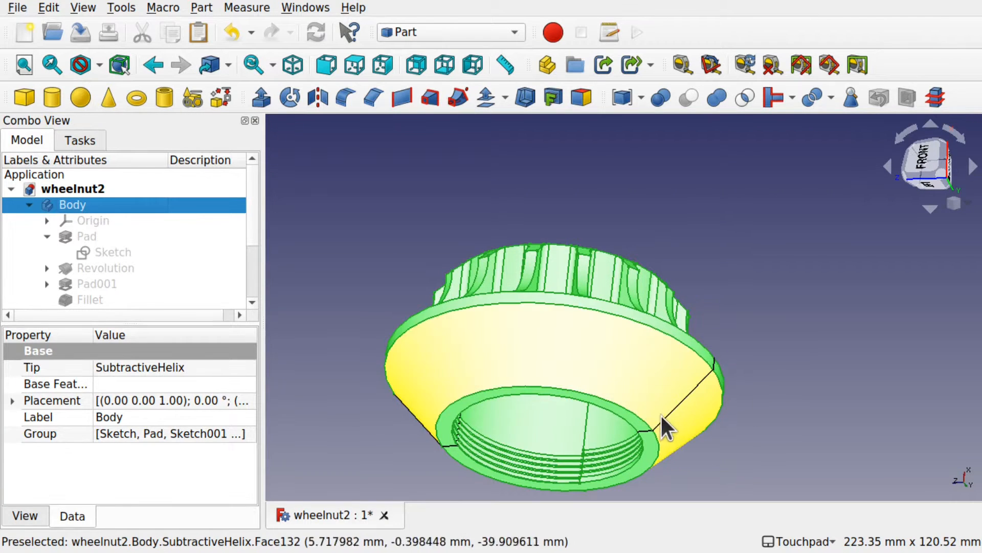
pyautogui.moveTo(668, 400); pyautogui.dragTo(680, 405, button='middle')
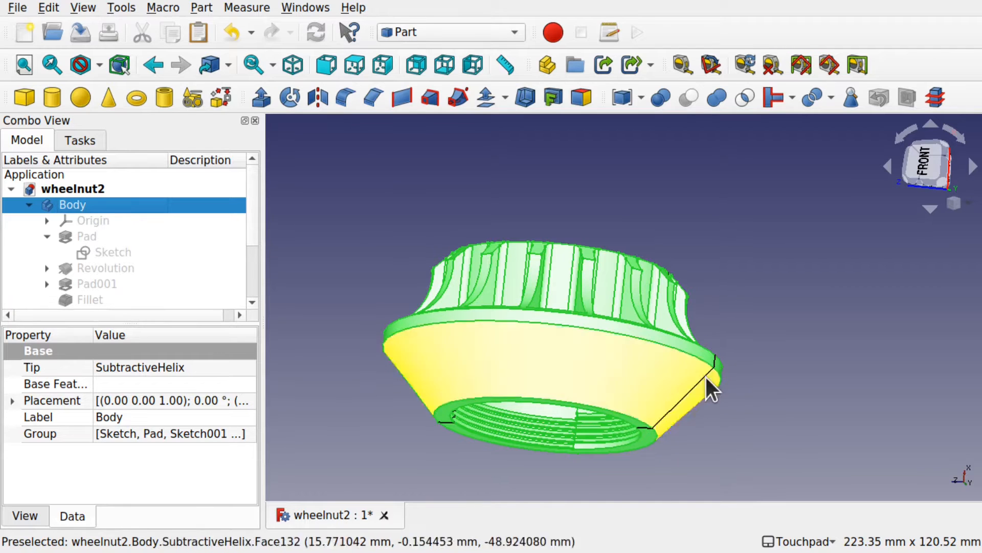
pyautogui.moveTo(665, 389); pyautogui.dragTo(638, 404, button='middle')
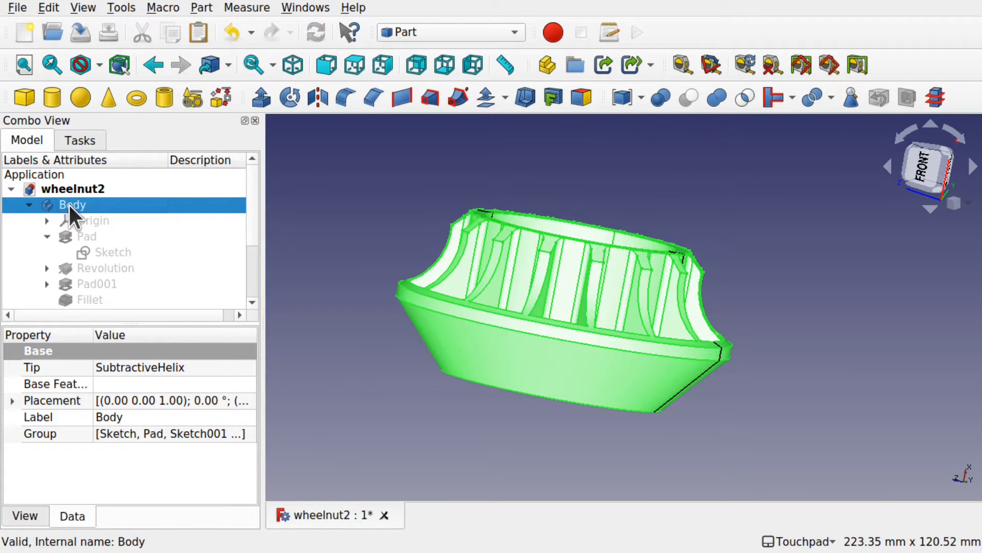
pyautogui.press('space')
pyautogui.moveTo(477, 322); pyautogui.dragTo(576, 374, button='middle')
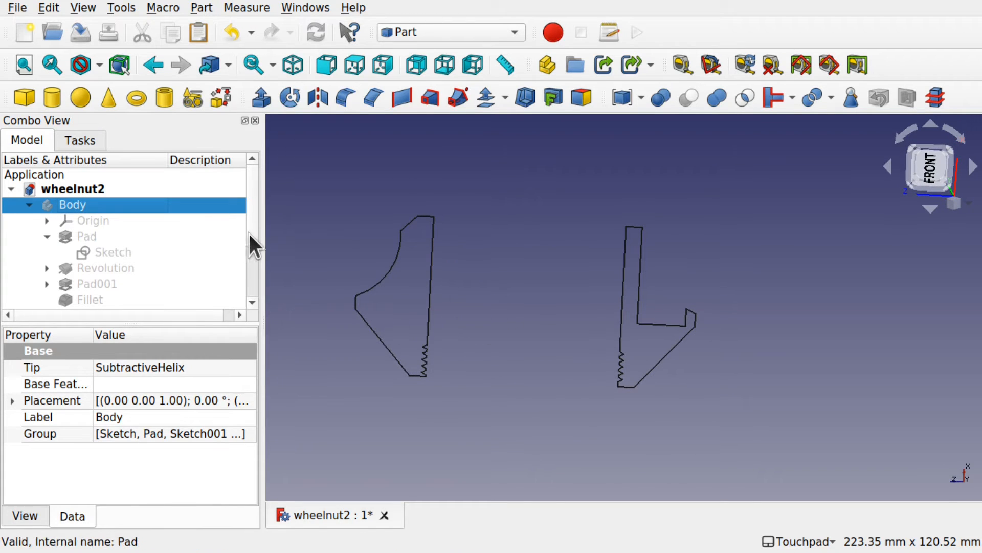
# Display the axis cross at the origin between the two cross-section outlines.
pyautogui.click(82, 8)
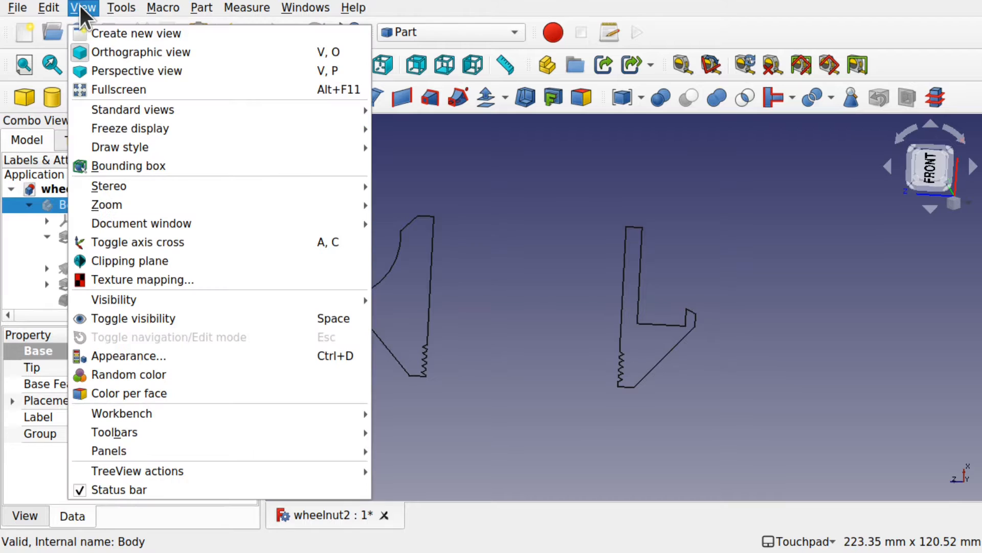
pyautogui.click(144, 241)
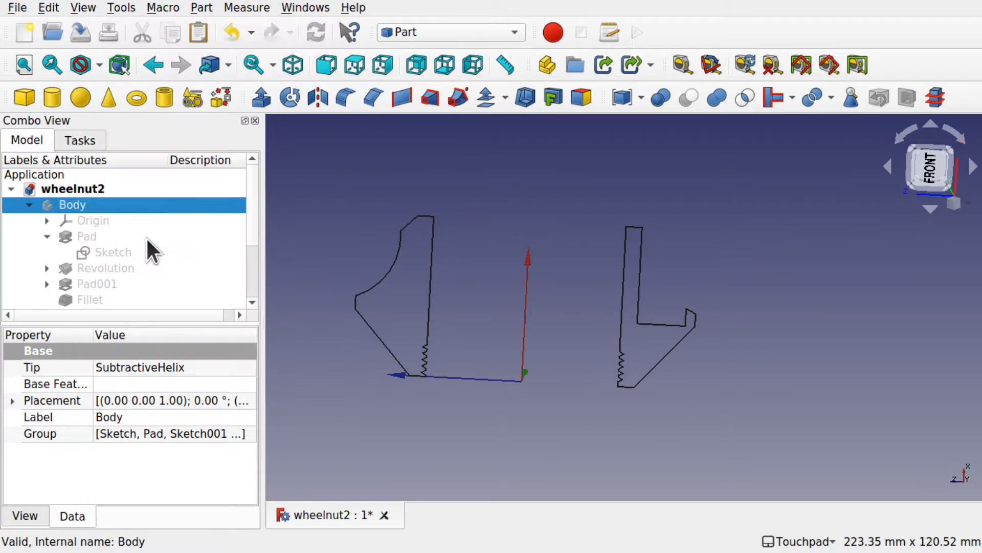
pyautogui.moveTo(526, 371); pyautogui.dragTo(470, 296, button='middle')
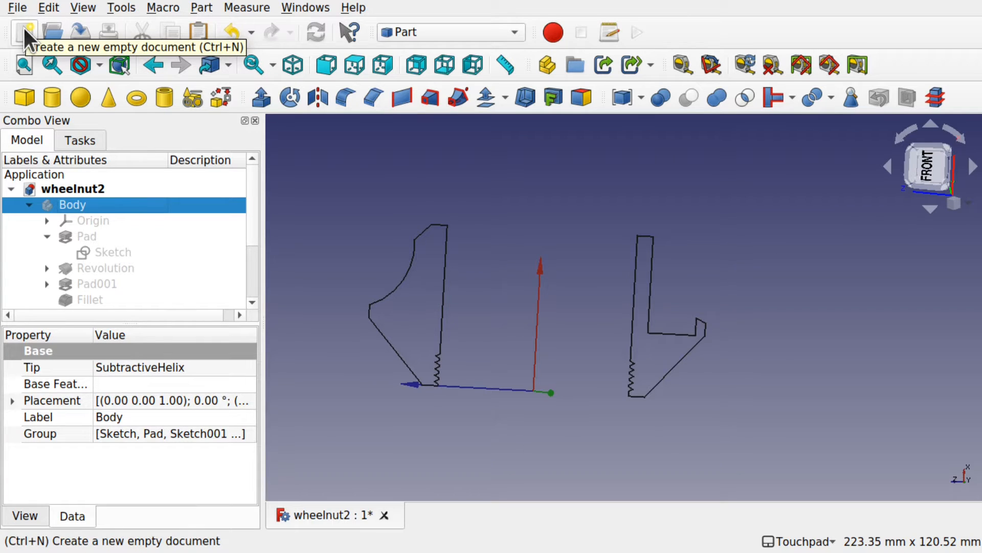
# Create a new empty document and return to the wheelnut2 document.
pyautogui.click(15, 8)
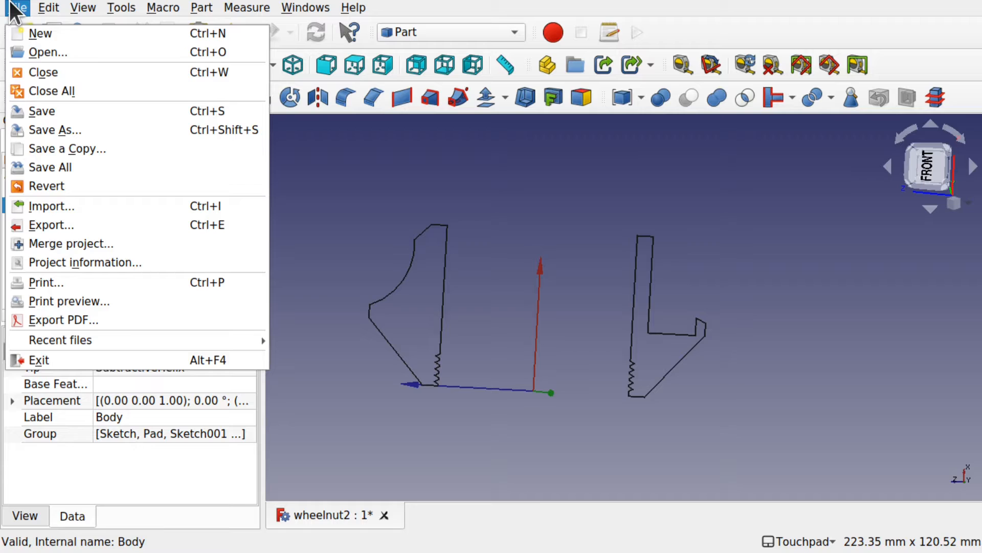
pyautogui.click(28, 32)
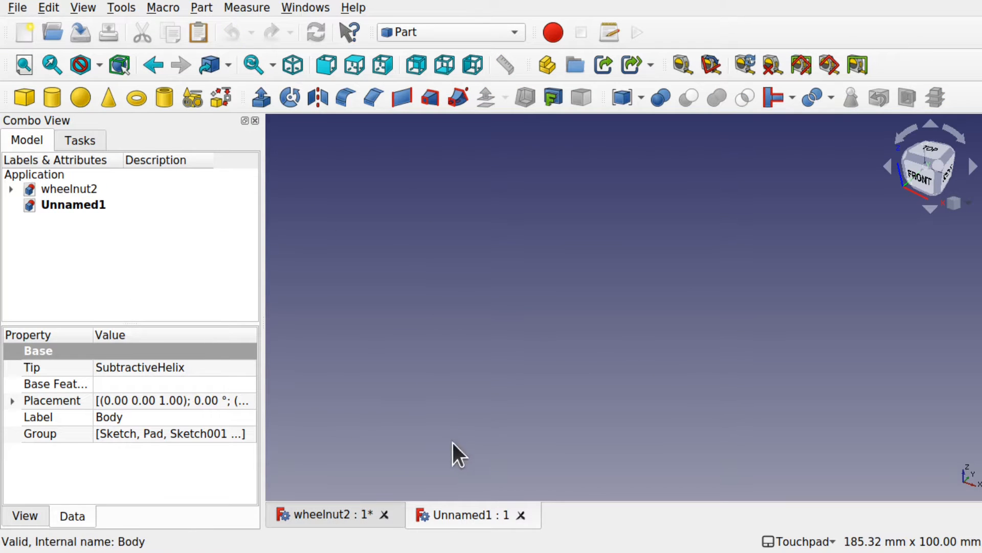
pyautogui.click(85, 189)
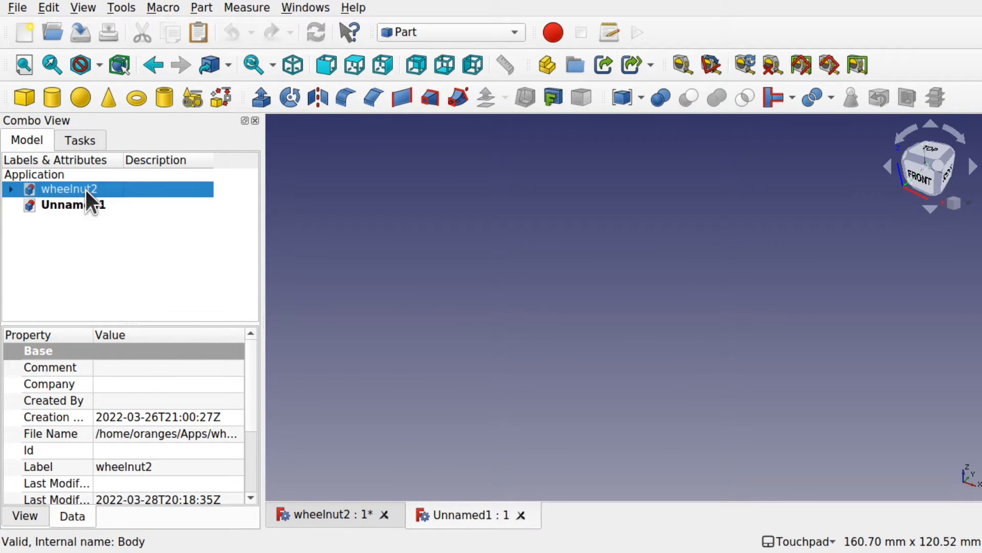
pyautogui.click(316, 517)
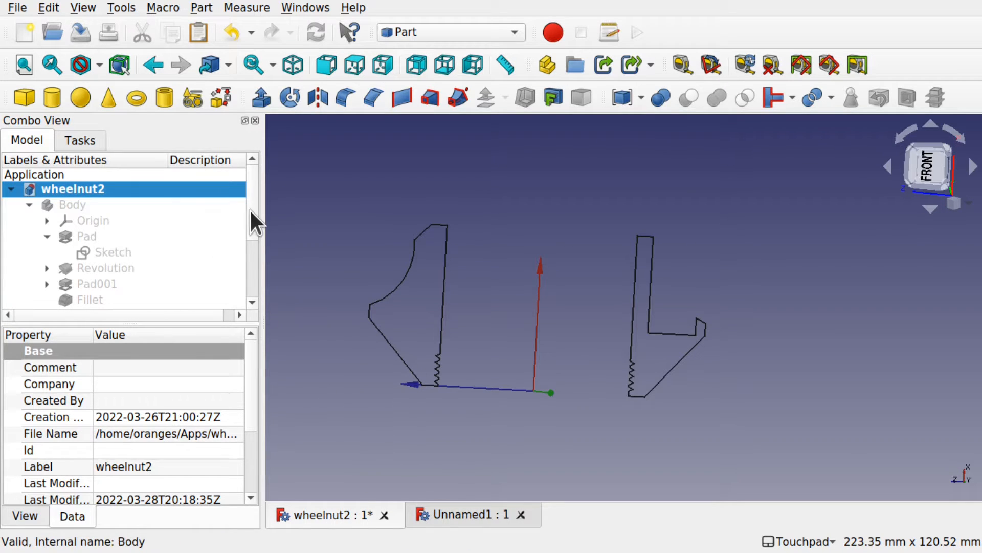
# Copy the Body_cs cross-section object from wheelnut2.
pyautogui.scroll(-2, 249, 225)
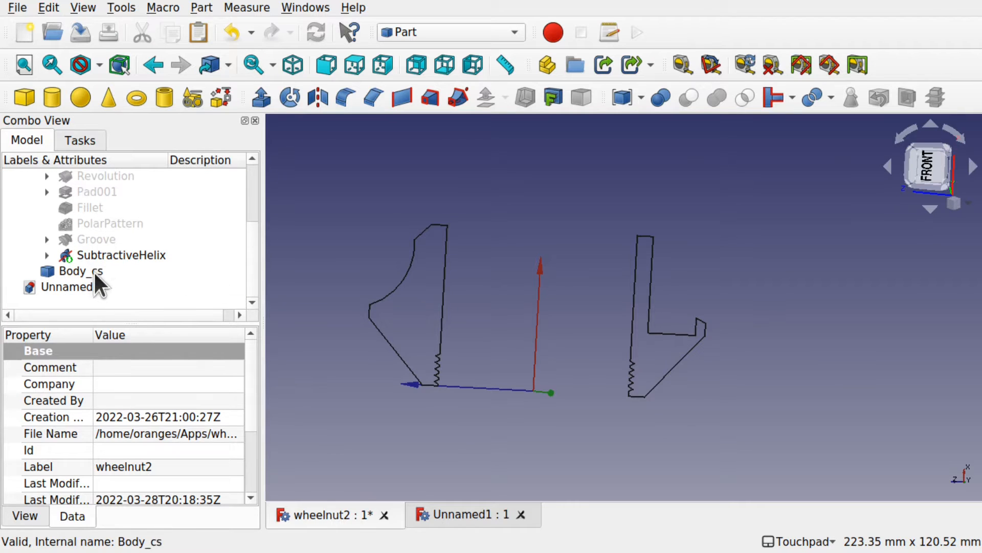
pyautogui.click(93, 271)
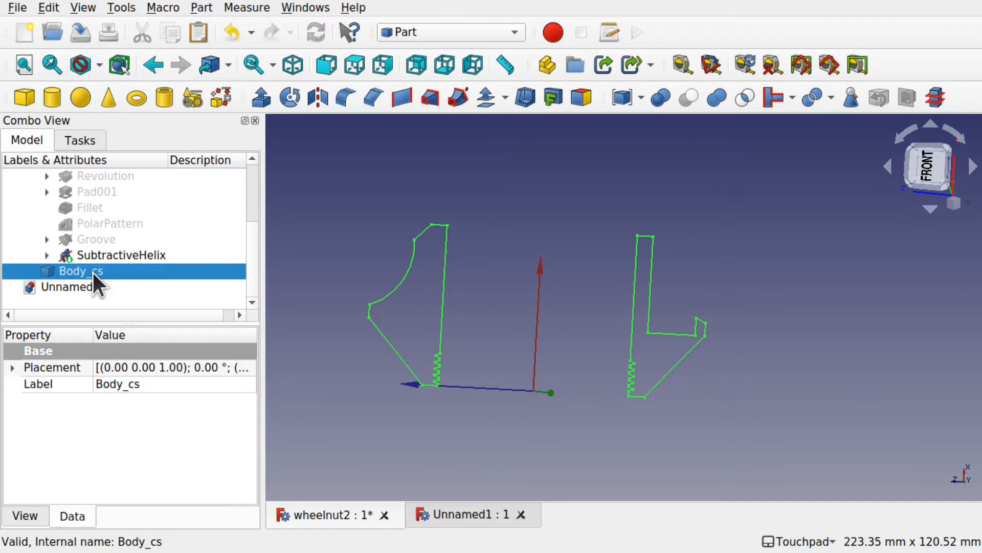
pyautogui.click(56, 7)
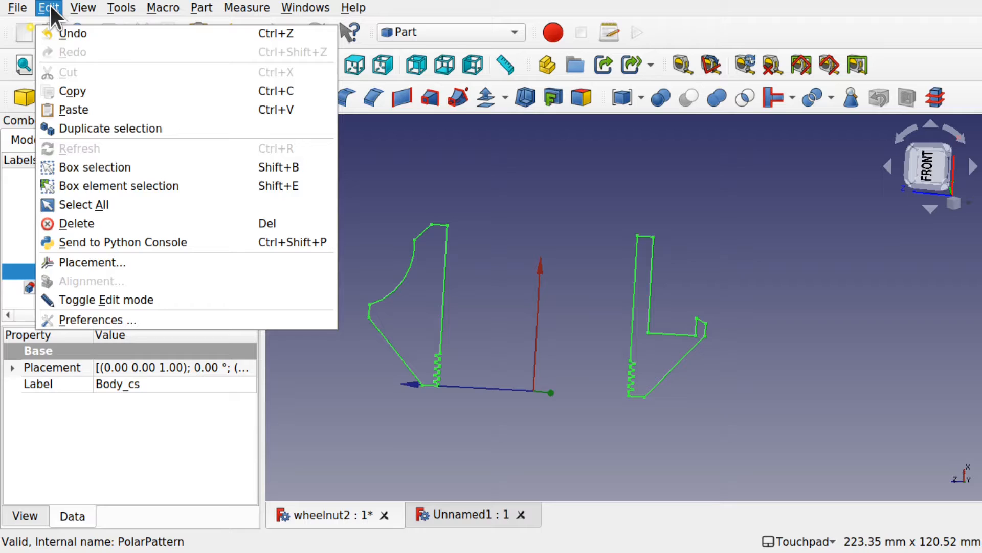
pyautogui.click(67, 88)
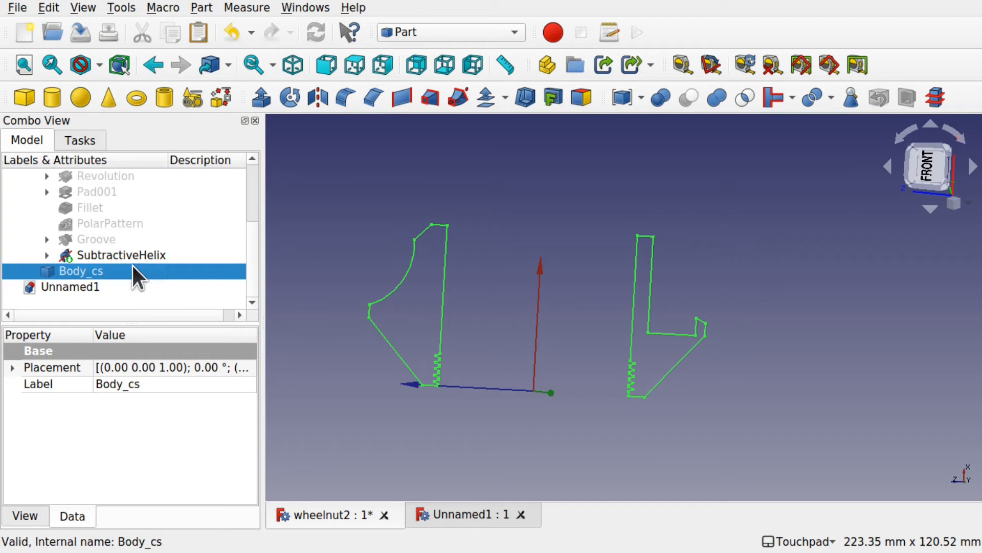
# Switch to the Unnamed1 document and paste the copied Body_cs cross-section into it.
pyautogui.click(463, 514)
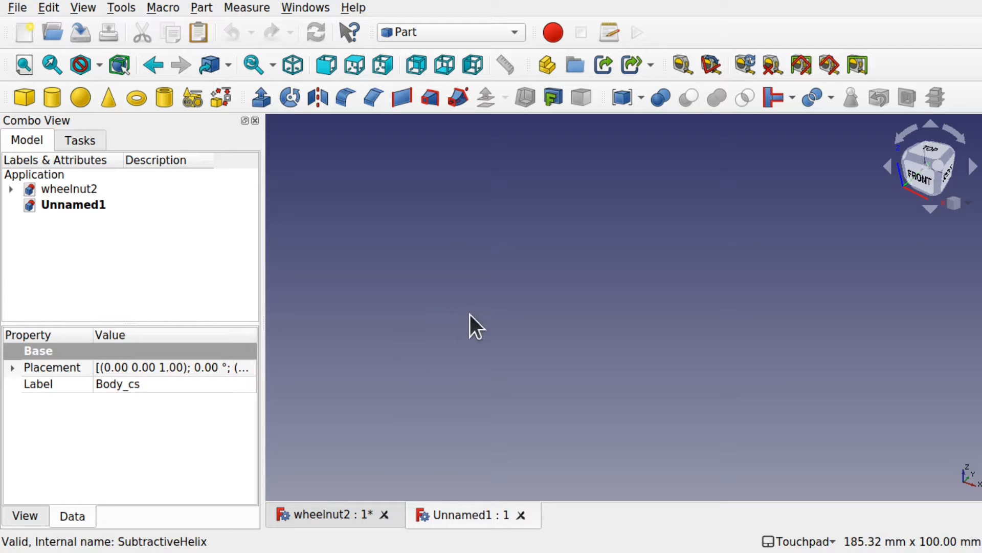
pyautogui.click(460, 330)
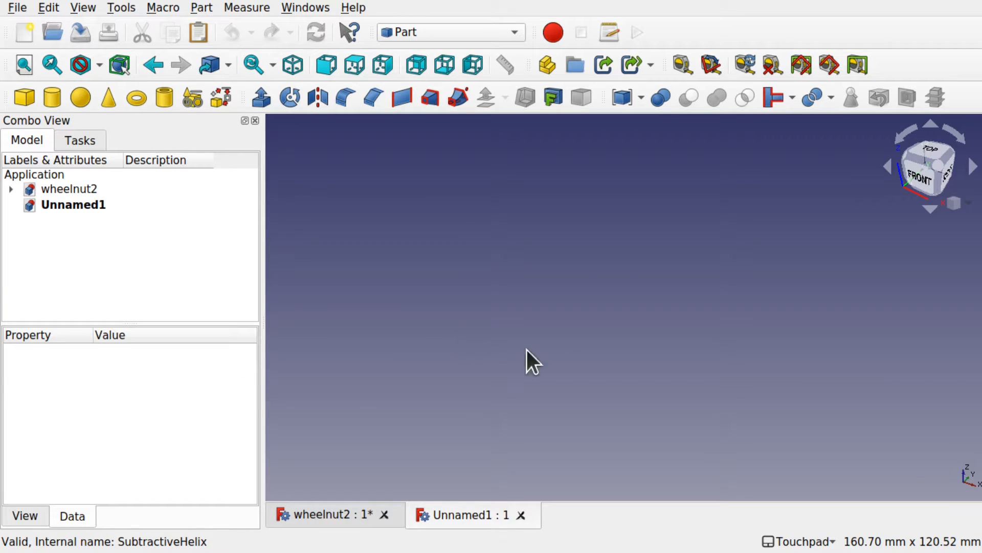
pyautogui.keyDown('shift'); pyautogui.moveTo(527, 349); pyautogui.dragTo(656, 360); pyautogui.keyUp('shift')
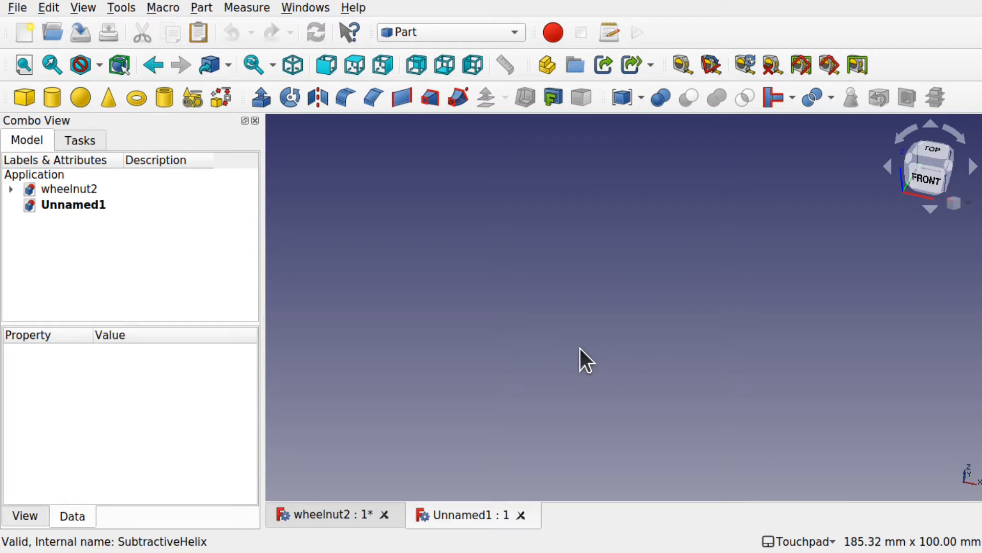
pyautogui.hotkey('ctrl', 'v')
pyautogui.keyDown('alt'); pyautogui.moveTo(804, 356); pyautogui.dragTo(809, 336); pyautogui.keyUp('alt')
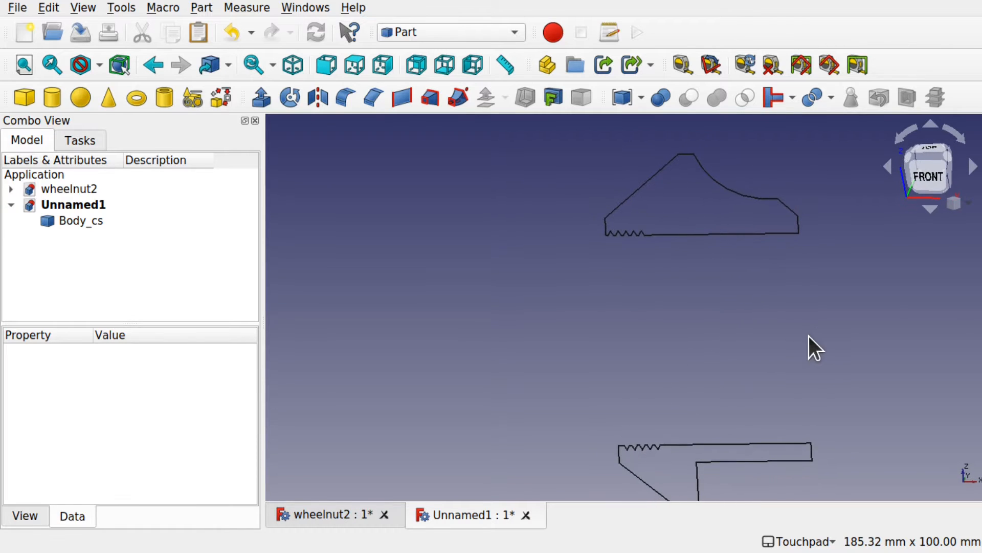
# Display the axis cross at the origin of Unnamed1 and inspect the pasted outlines against it.
pyautogui.click(83, 8)
pyautogui.click(155, 241)
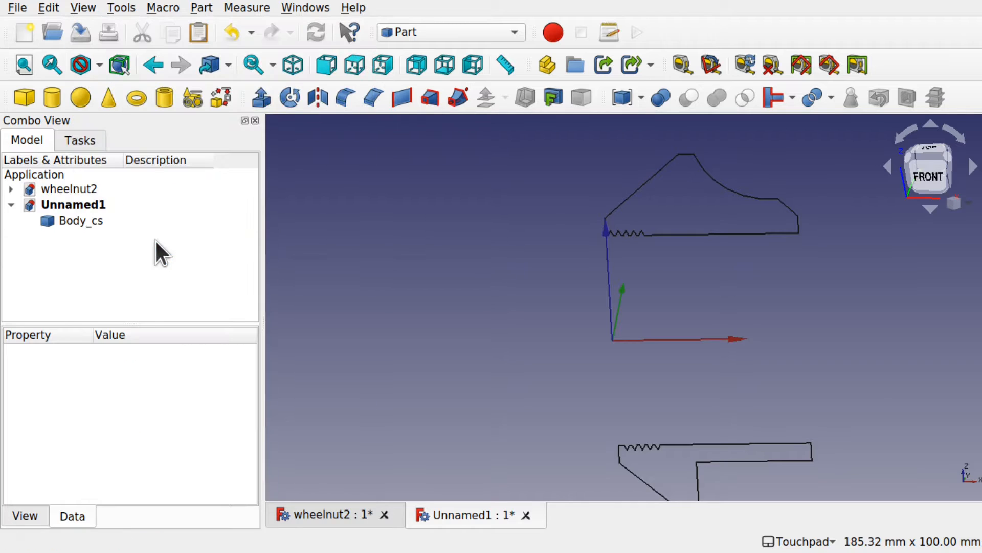
pyautogui.keyDown('shift'); pyautogui.moveTo(689, 341); pyautogui.dragTo(621, 346); pyautogui.keyUp('shift')
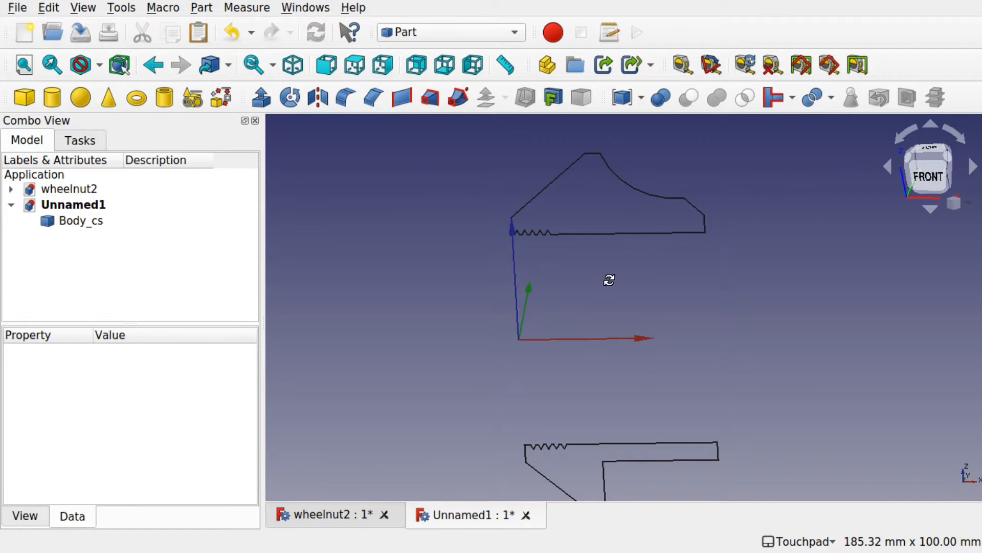
pyautogui.moveTo(610, 280)
pyautogui.keyDown('alt'); pyautogui.mouseDown()
pyautogui.moveTo(621, 275)
pyautogui.moveTo(599, 272)
pyautogui.mouseUp(); pyautogui.keyUp('alt')
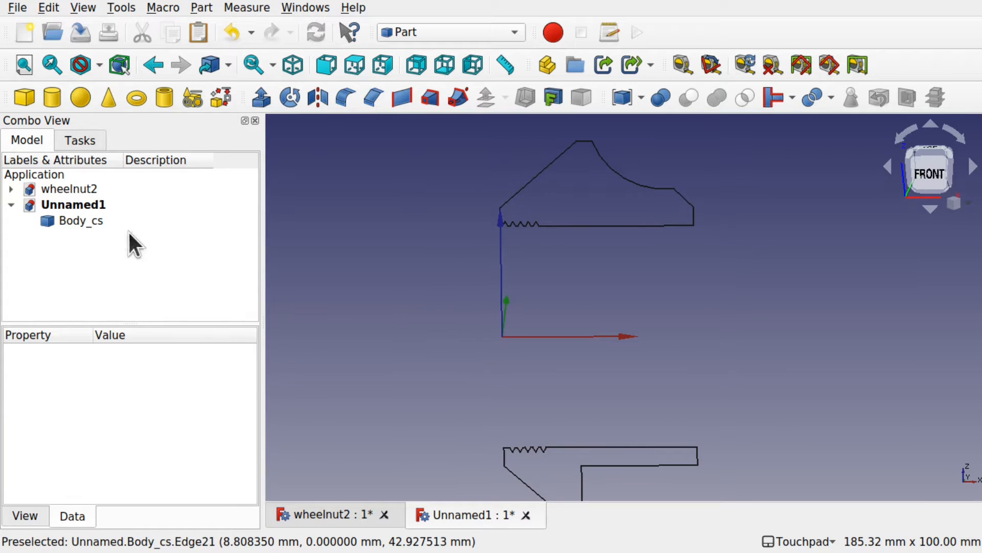
# Transform Body_cs, shifting it 1 mm up along Z and rotating it to 270° about the negative Y axis so the threads sit uppermost.
pyautogui.click(75, 221)
pyautogui.rightClick(75, 221)
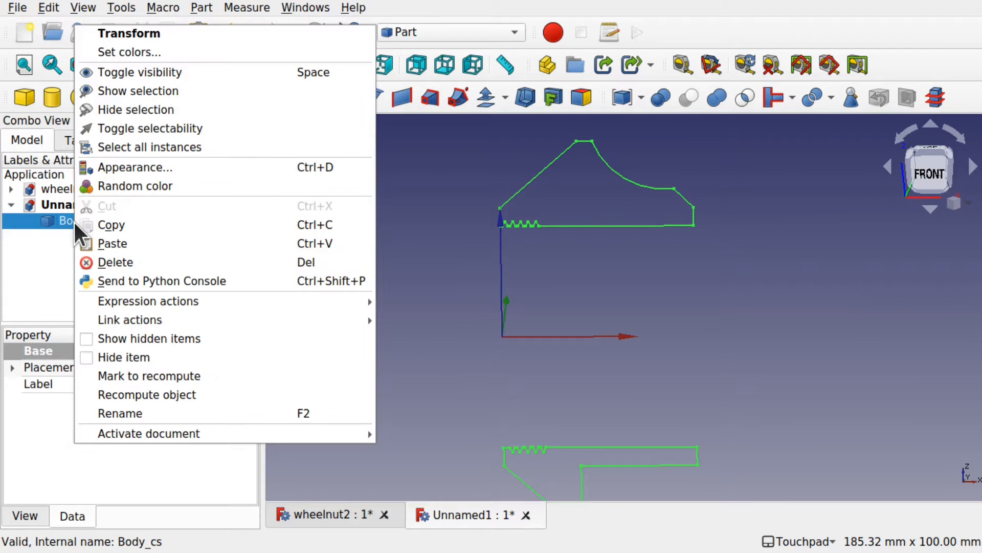
pyautogui.click(163, 31)
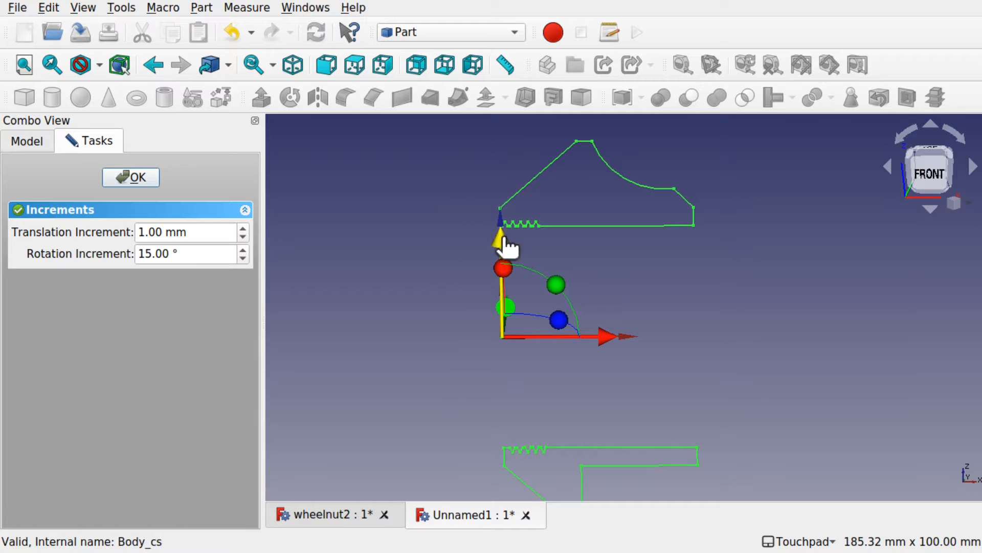
pyautogui.moveTo(507, 240); pyautogui.dragTo(462, 231)
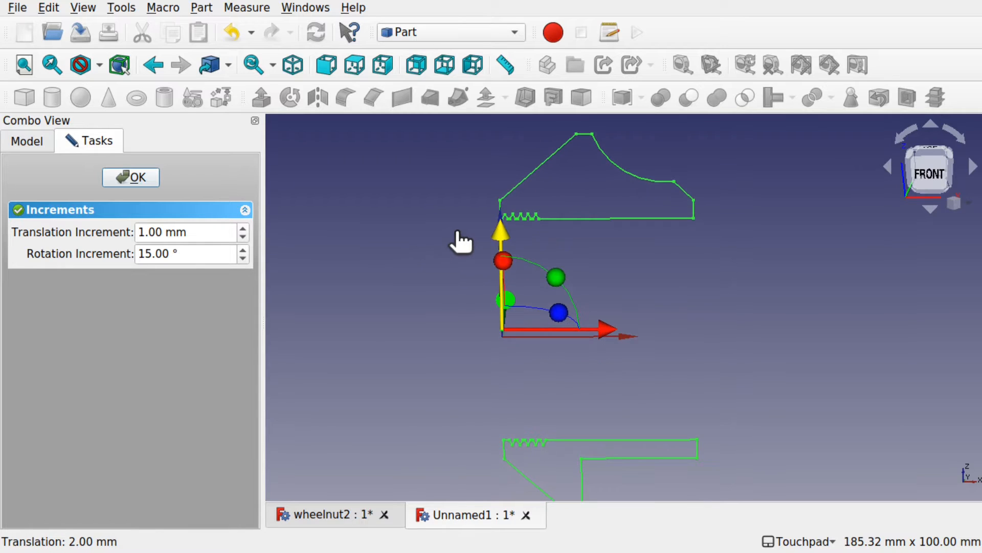
pyautogui.moveTo(557, 277); pyautogui.dragTo(430, 256)
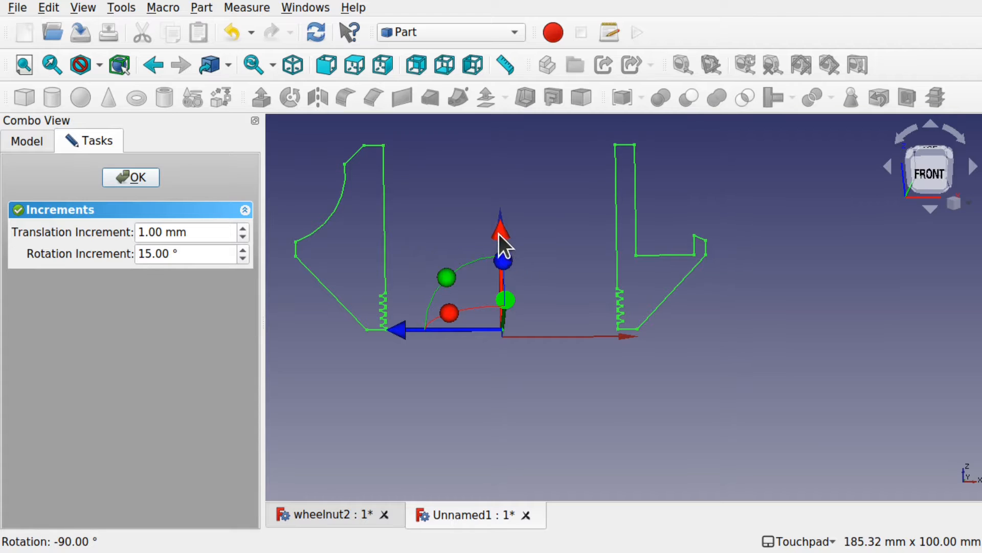
pyautogui.moveTo(499, 234)
pyautogui.mouseDown()
pyautogui.moveTo(508, 266)
pyautogui.moveTo(501, 197)
pyautogui.moveTo(502, 293)
pyautogui.moveTo(499, 239)
pyautogui.mouseUp()
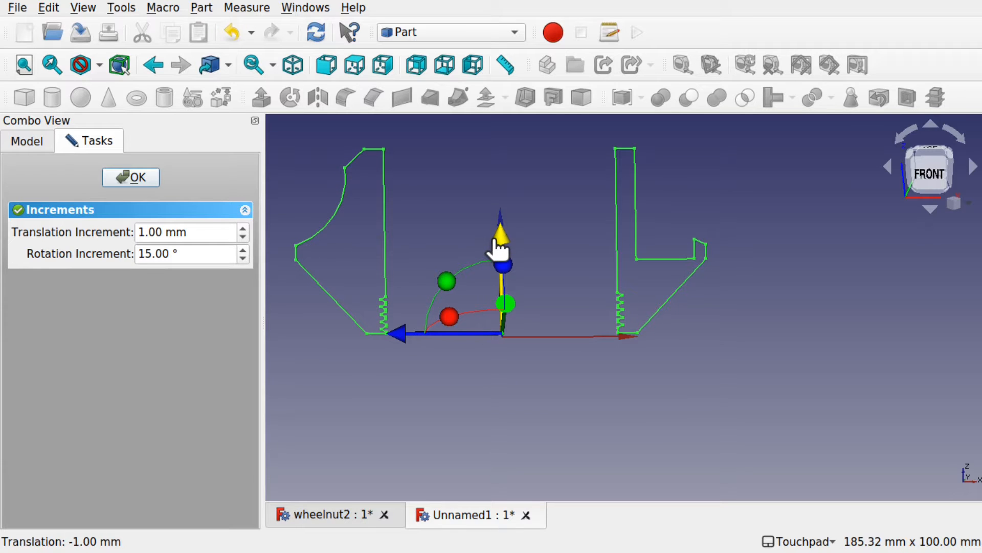
pyautogui.moveTo(451, 278); pyautogui.dragTo(563, 387)
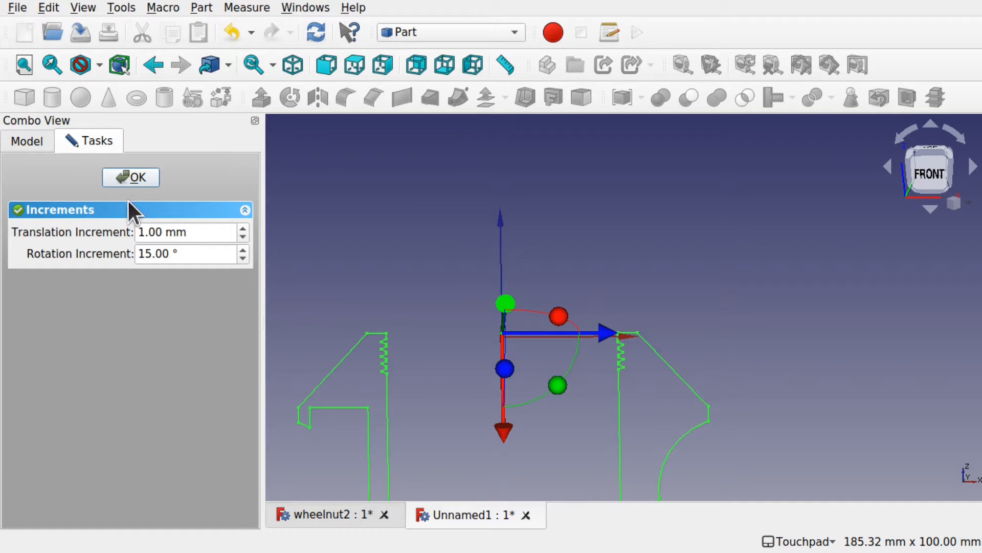
pyautogui.click(128, 179)
pyautogui.scroll(-5, 524, 369)
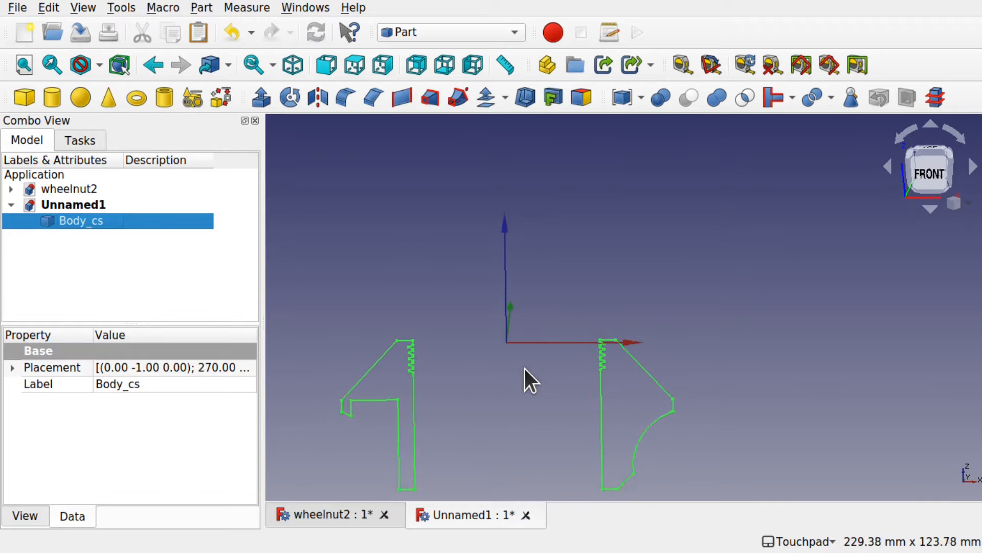
pyautogui.keyDown('shift'); pyautogui.moveTo(540, 370); pyautogui.dragTo(608, 324, button='middle'); pyautogui.keyUp('shift')
pyautogui.scroll(5, 544, 321)
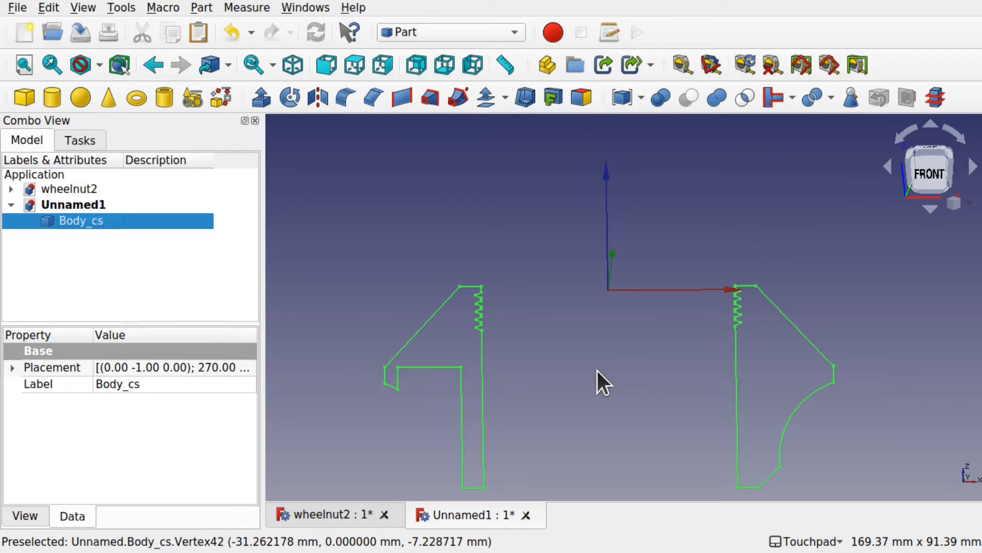
# Switch to the Part Design workbench and create a new body in Unnamed1.
pyautogui.click(473, 32)
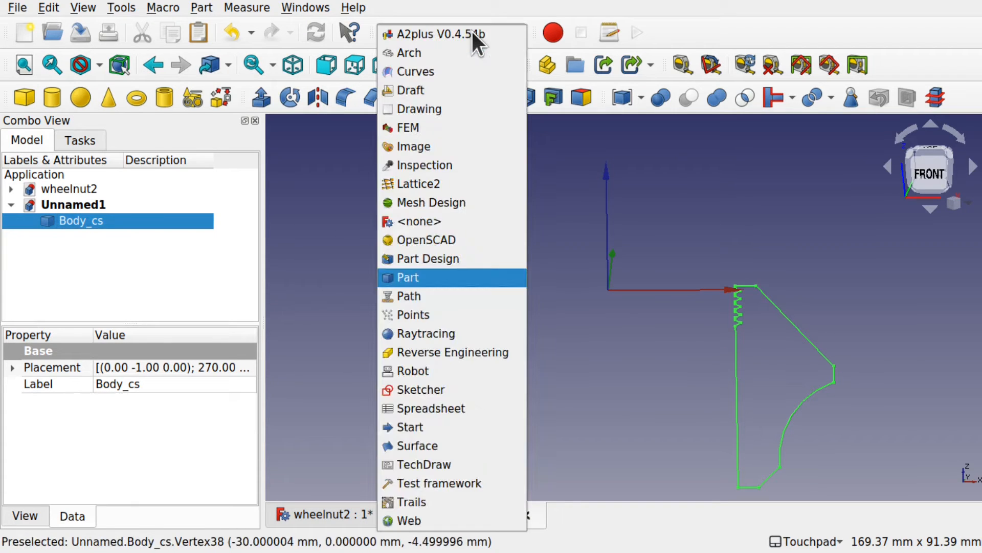
pyautogui.click(459, 258)
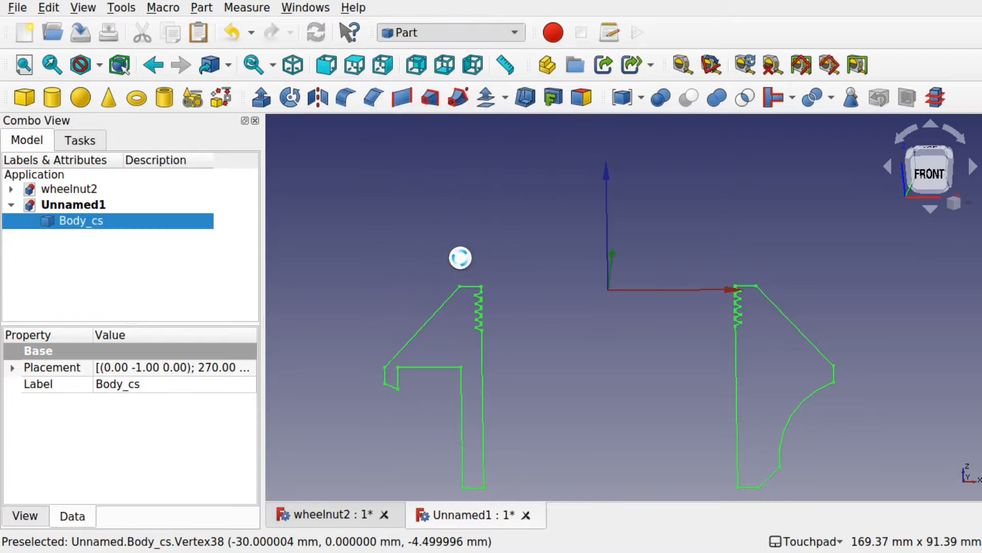
pyautogui.click(39, 141)
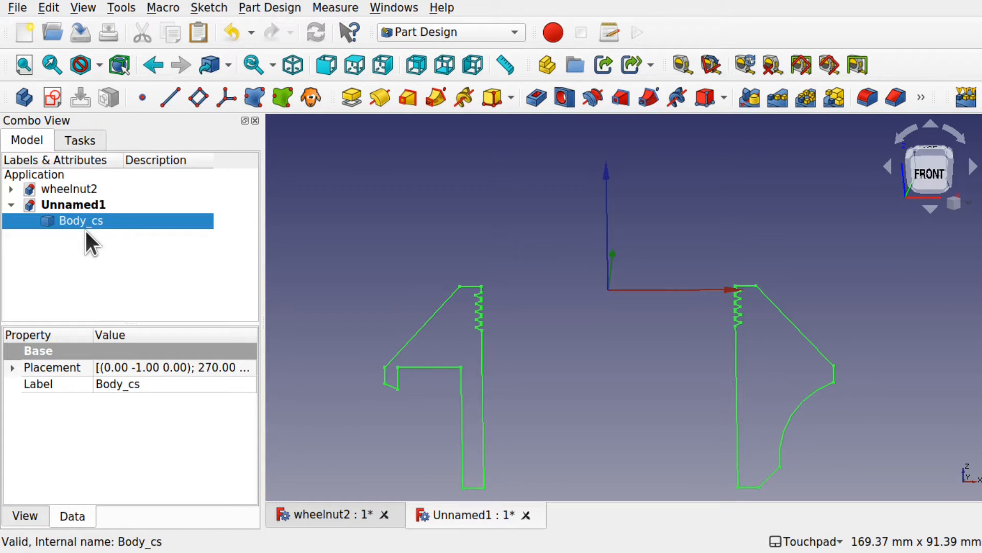
pyautogui.click(57, 245)
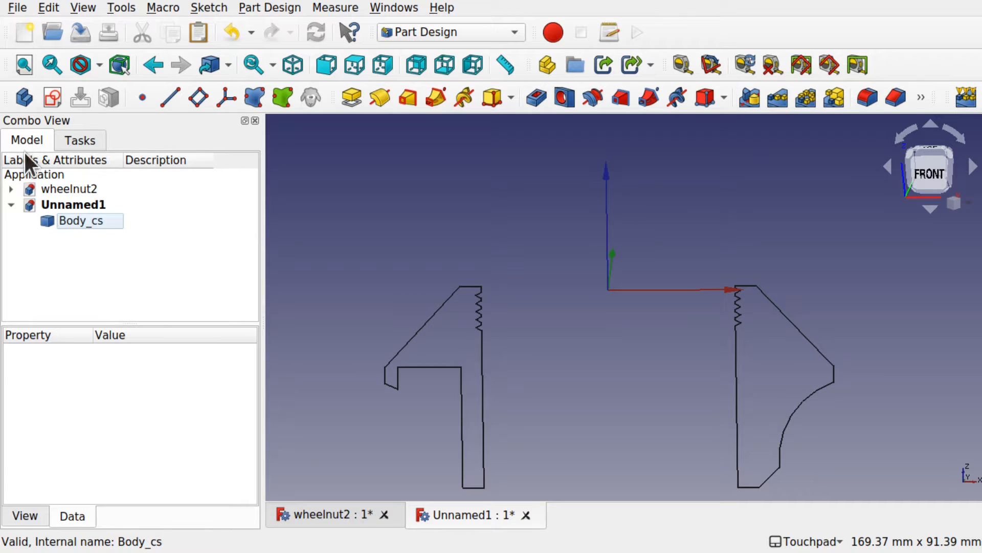
pyautogui.click(21, 98)
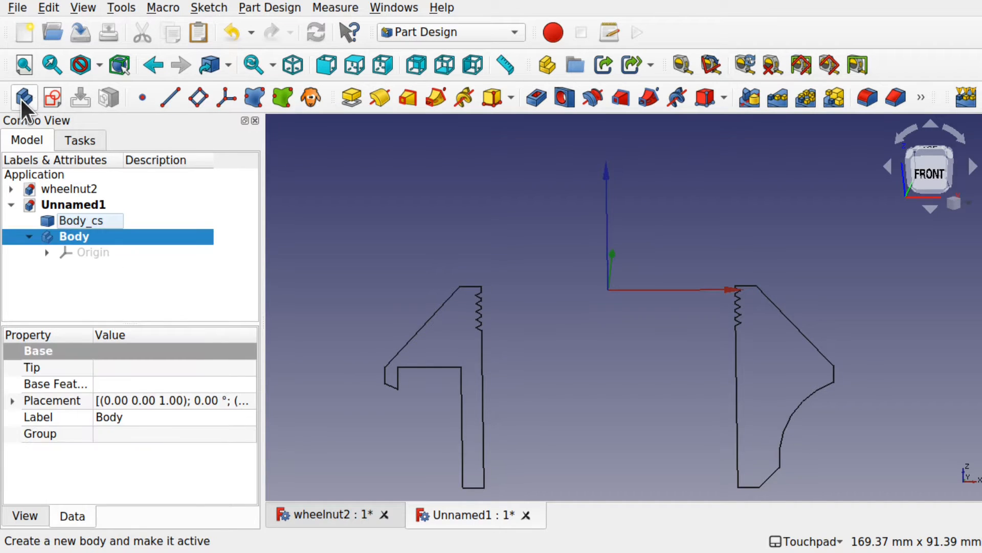
# Create a new sketch on the XZ_Plane base plane of the new body.
pyautogui.click(51, 97)
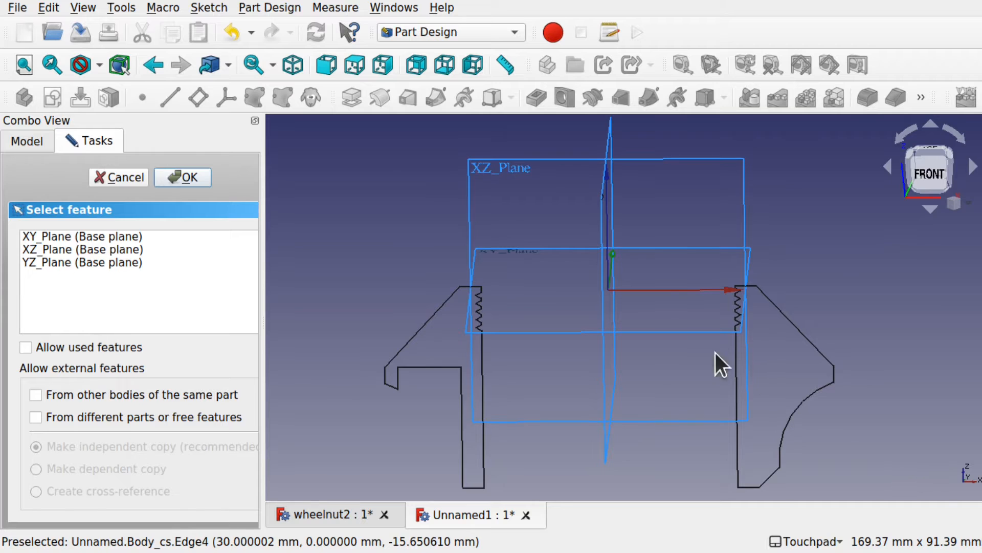
pyautogui.keyDown('alt'); pyautogui.moveTo(651, 352); pyautogui.dragTo(711, 327); pyautogui.keyUp('alt')
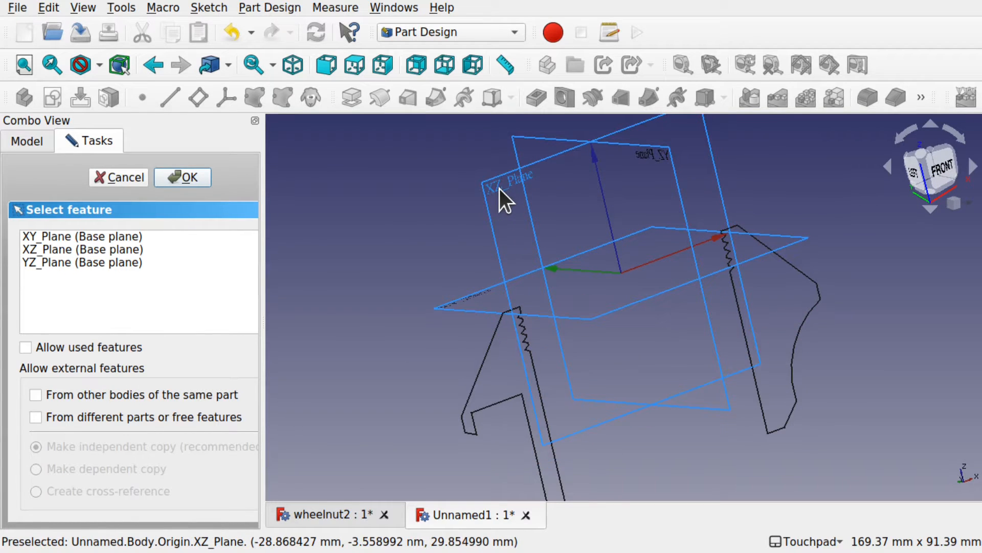
pyautogui.click(78, 250)
pyautogui.click(192, 176)
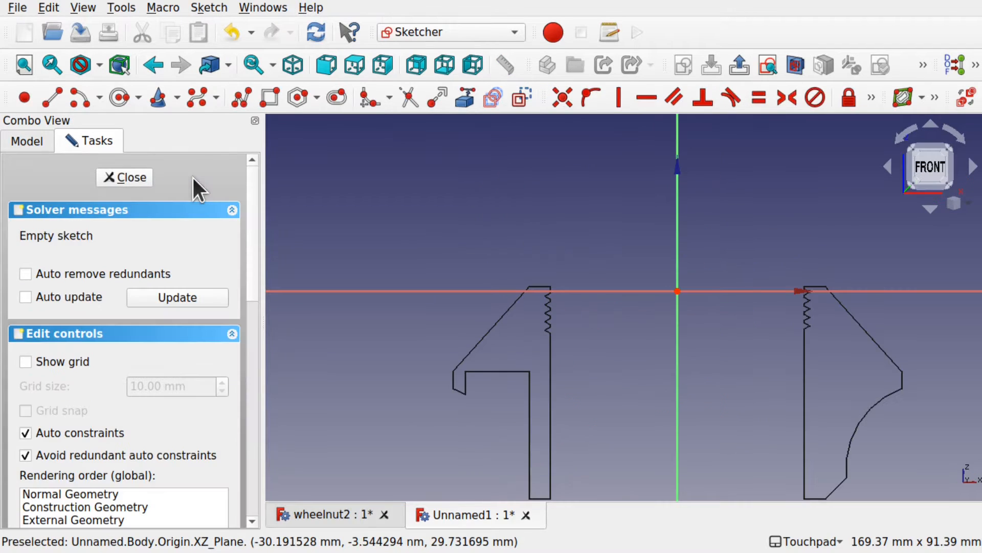
# Try to link an edge of the Body_cs outline as external geometry in the sketch, and leave the sketch.
pyautogui.keyDown('shift'); pyautogui.moveTo(702, 265); pyautogui.dragTo(694, 250, button='middle'); pyautogui.keyUp('shift')
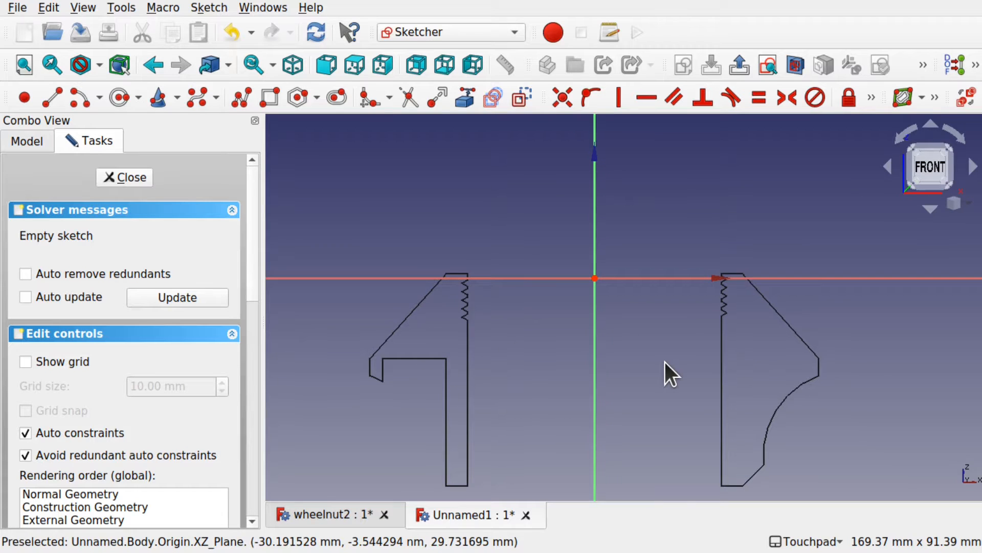
pyautogui.scroll(-4, 664, 361)
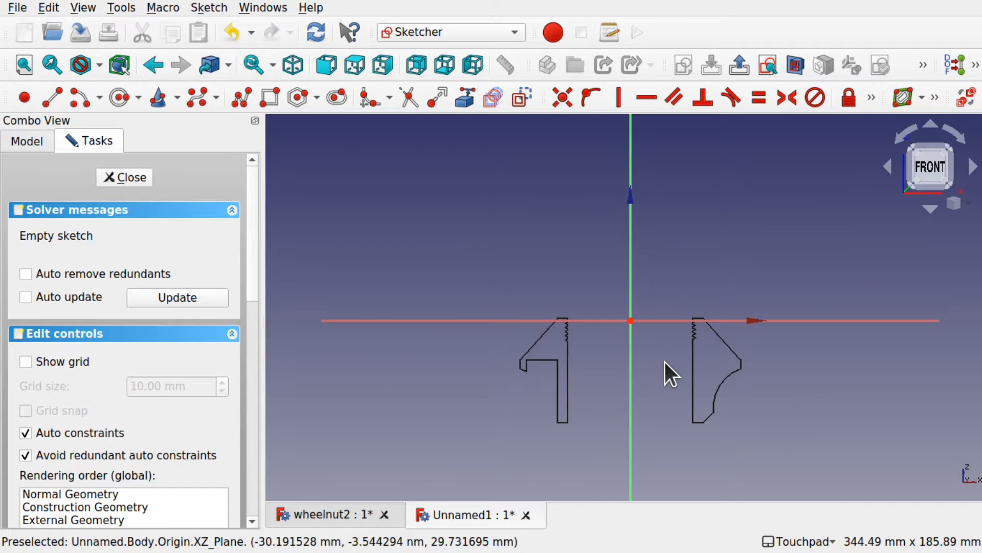
pyautogui.click(468, 106)
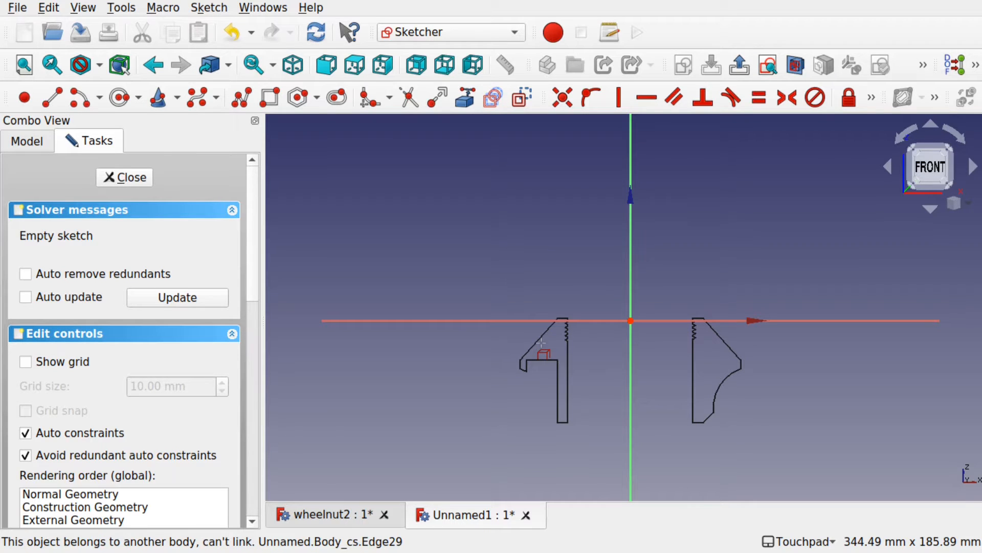
pyautogui.click(127, 182)
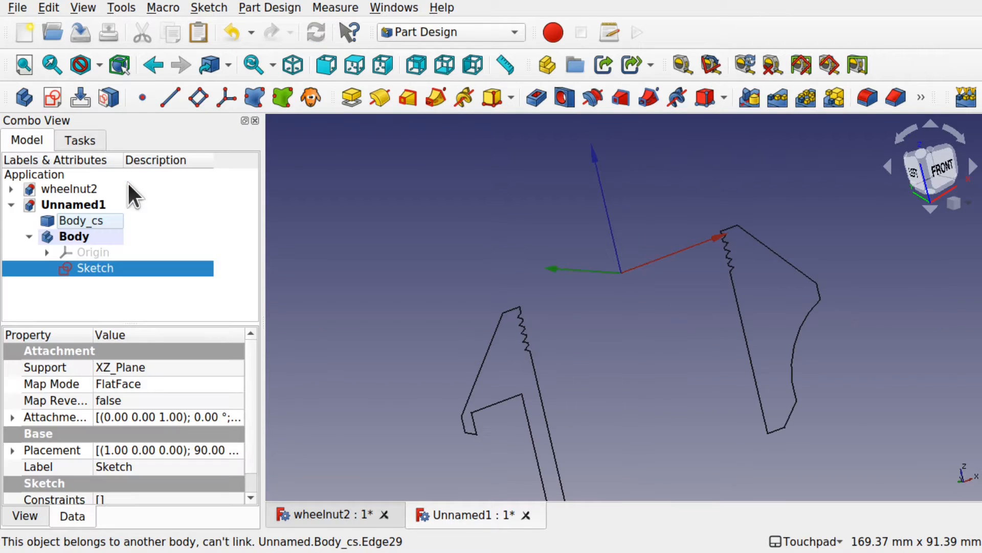
# Add Body_cs to Body as its base feature and check the outline's orientation in the XZ-plane sketch.
pyautogui.click(91, 226)
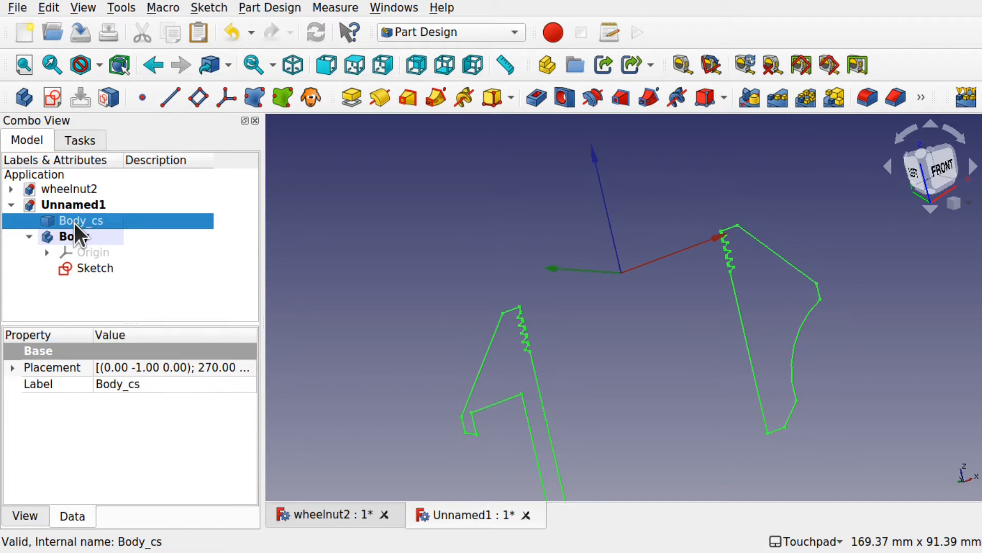
pyautogui.moveTo(75, 223)
pyautogui.mouseDown()
pyautogui.moveTo(103, 251)
pyautogui.moveTo(72, 238)
pyautogui.mouseUp()
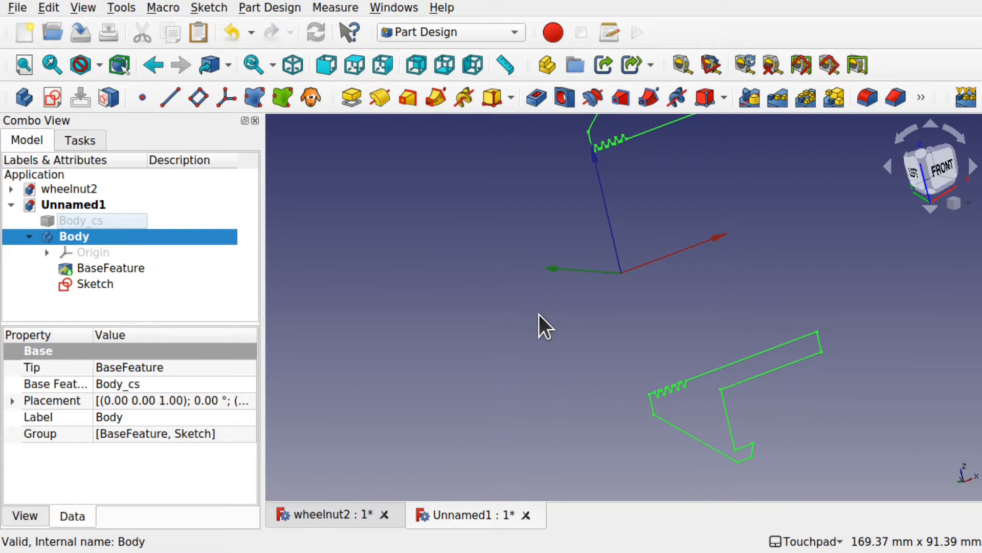
pyautogui.scroll(-3, 539, 315)
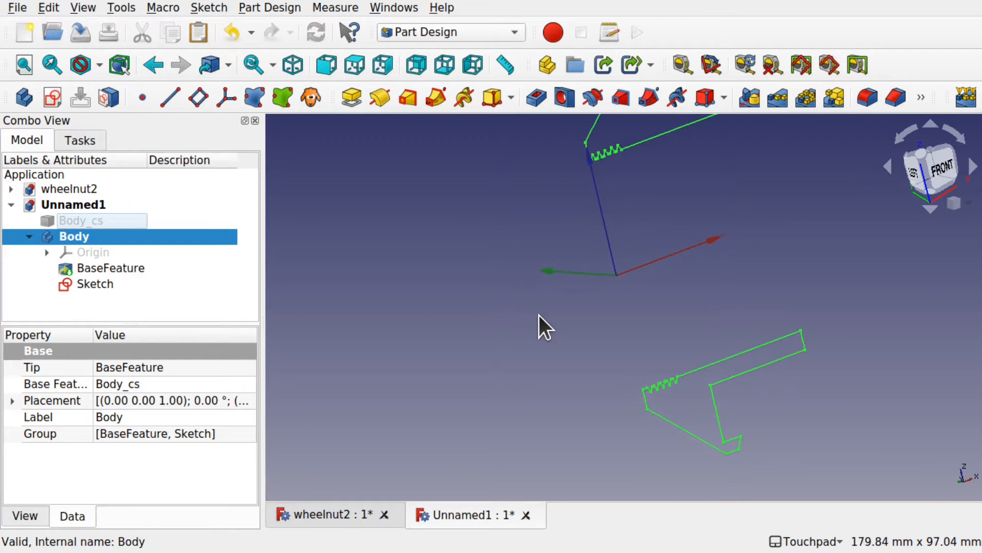
pyautogui.doubleClick(92, 281)
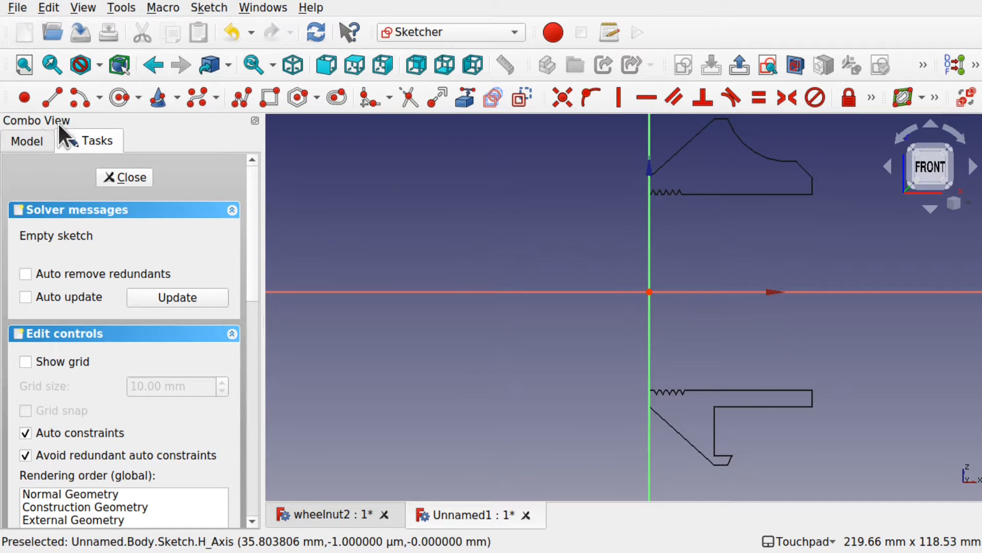
pyautogui.click(115, 179)
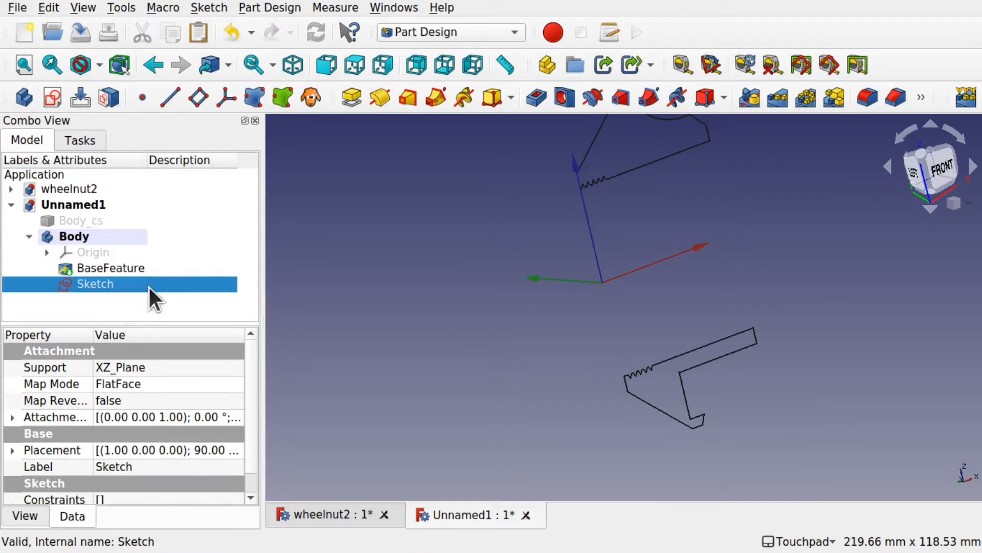
# Delete the BaseFeature from Body.
pyautogui.click(109, 272)
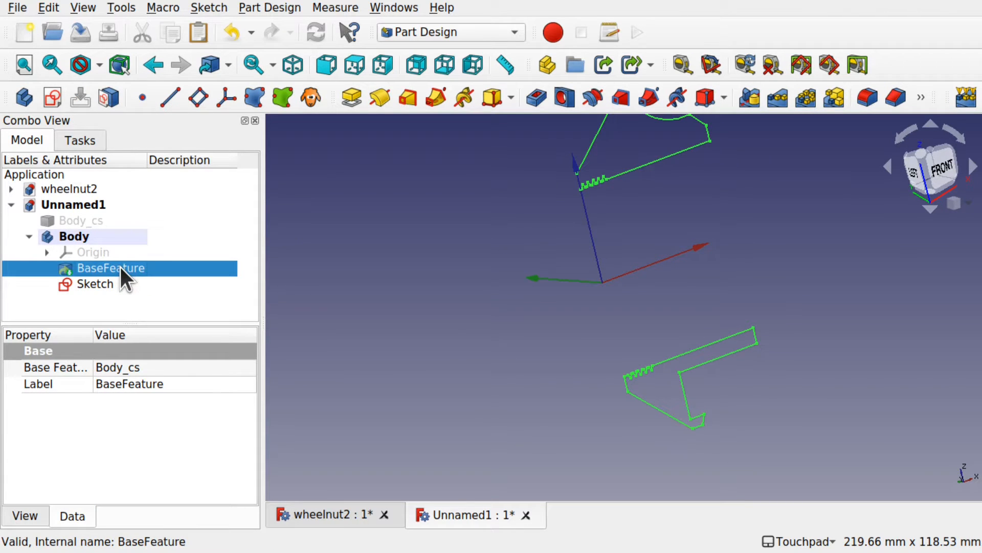
pyautogui.press('Delete')
# Rotate Body_cs 90° about the Y axis with Transform, and add it to Body as its base feature.
pyautogui.click(79, 237)
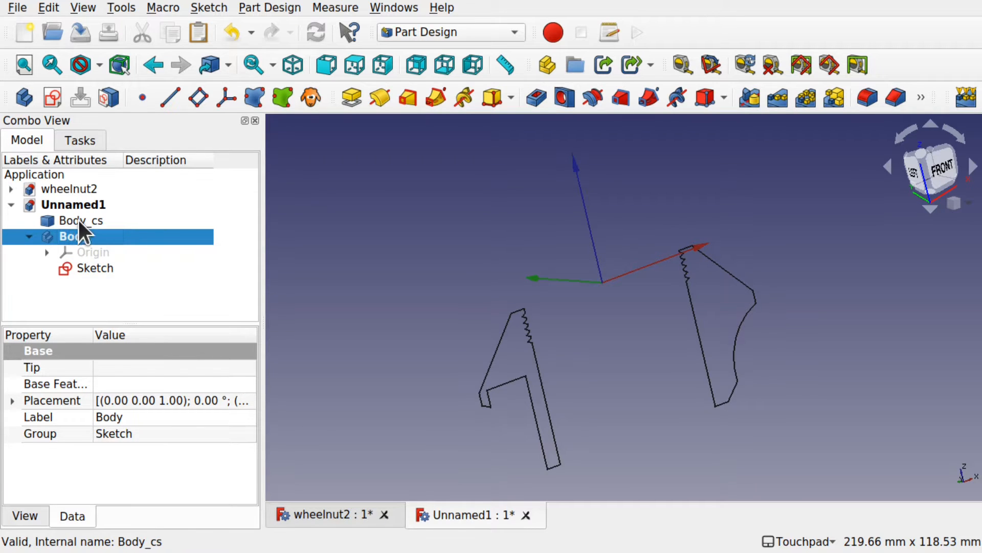
pyautogui.click(77, 221)
pyautogui.rightClick(78, 220)
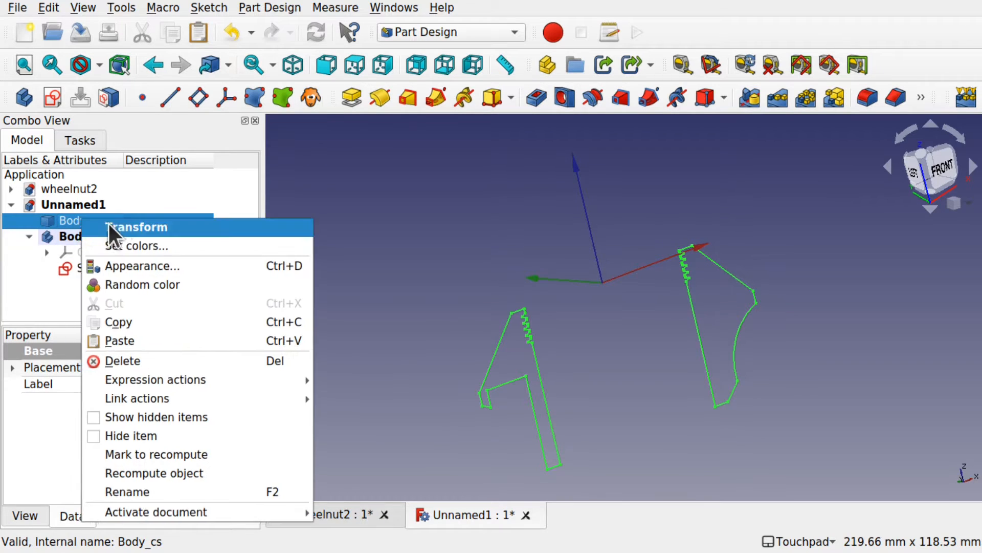
pyautogui.click(113, 225)
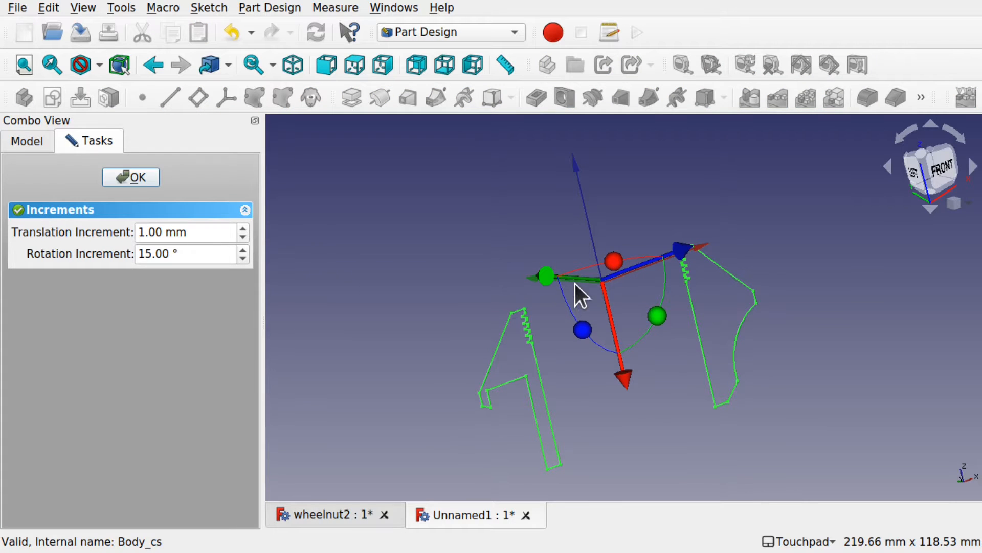
pyautogui.keyDown('alt'); pyautogui.moveTo(674, 292); pyautogui.dragTo(623, 306); pyautogui.keyUp('alt')
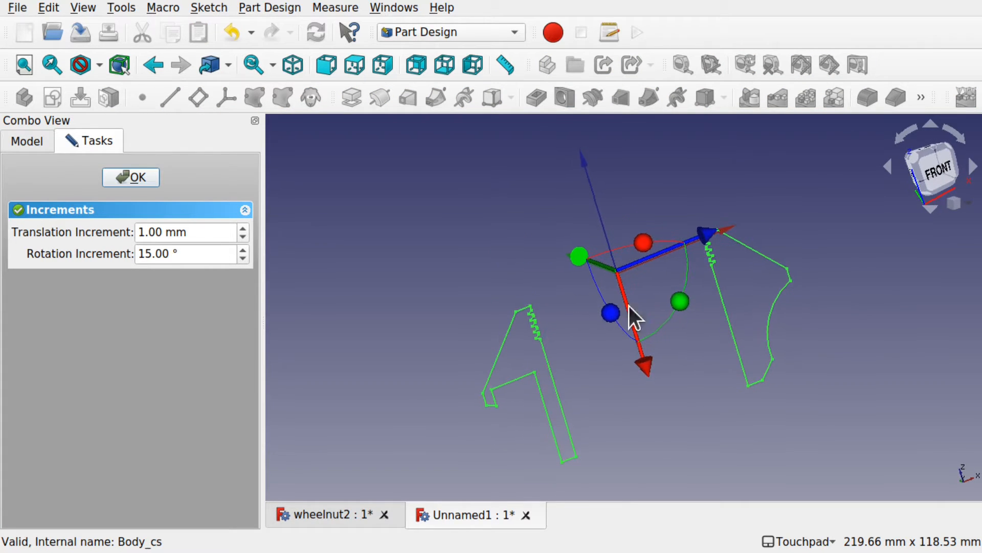
pyautogui.moveTo(685, 296)
pyautogui.mouseDown()
pyautogui.moveTo(650, 223)
pyautogui.moveTo(614, 211)
pyautogui.moveTo(650, 197)
pyautogui.mouseUp()
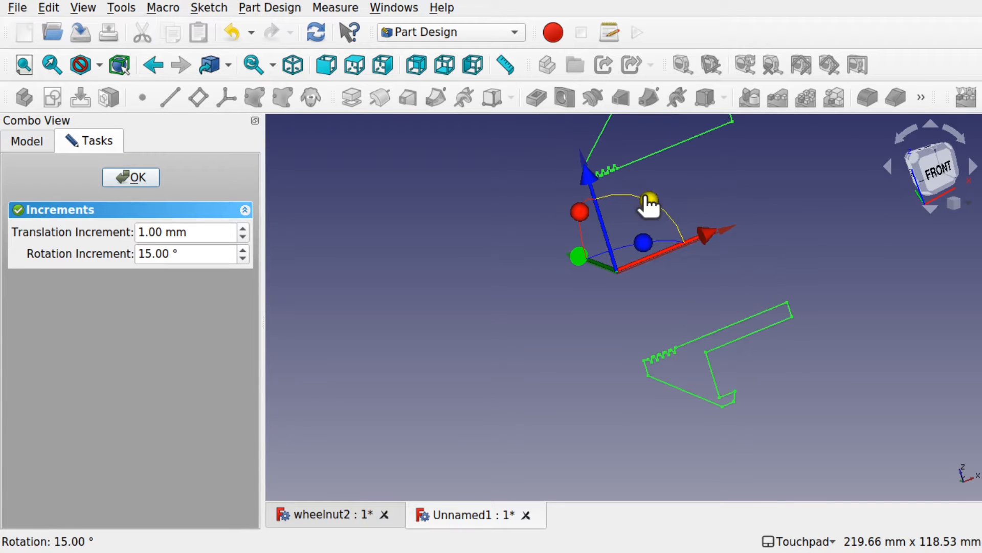
pyautogui.click(145, 180)
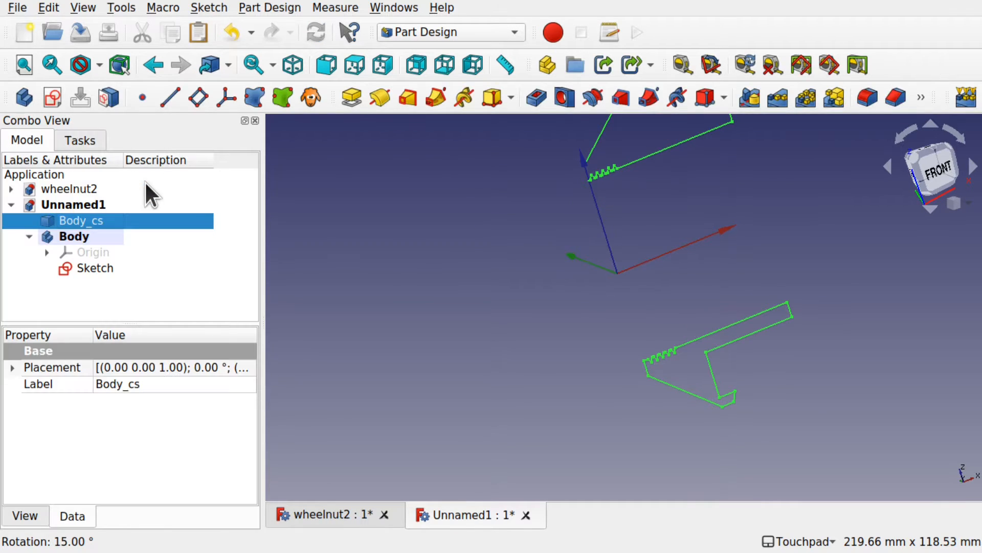
pyautogui.moveTo(79, 213); pyautogui.dragTo(88, 235)
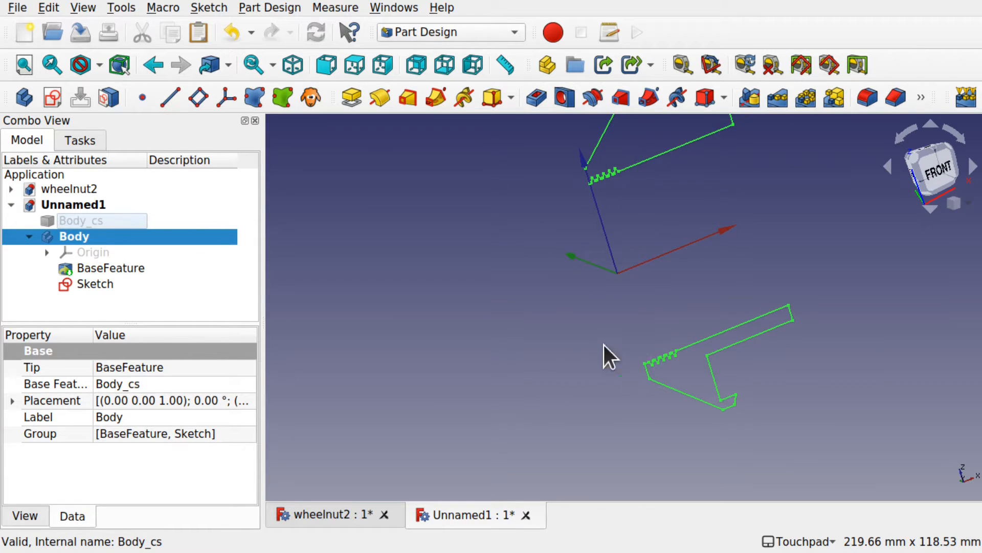
# Undo the base feature assignment and the rotation of Body_cs.
pyautogui.hotkey('ctrl', 'z')
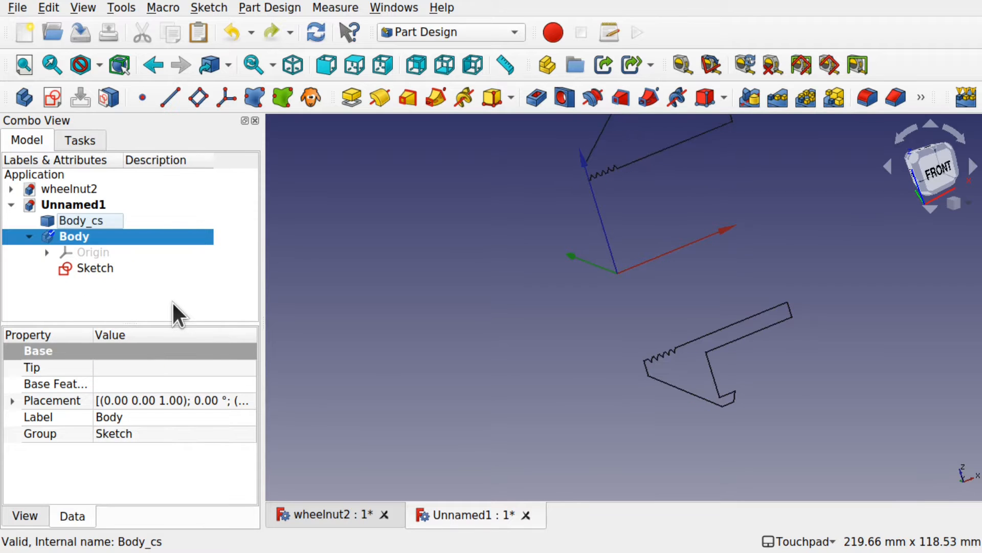
pyautogui.hotkey('ctrl', 'z')
pyautogui.hotkey('ctrl', 'z')
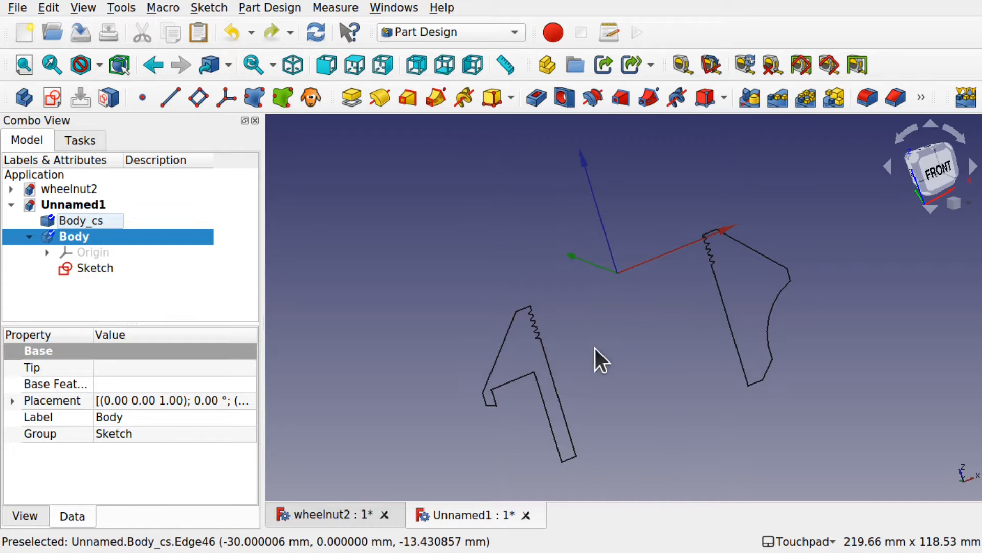
pyautogui.moveTo(594, 348)
pyautogui.keyDown('shift'); pyautogui.mouseDown()
pyautogui.moveTo(651, 344)
pyautogui.moveTo(594, 334)
pyautogui.moveTo(647, 336)
pyautogui.moveTo(588, 344)
pyautogui.mouseUp(); pyautogui.keyUp('shift')
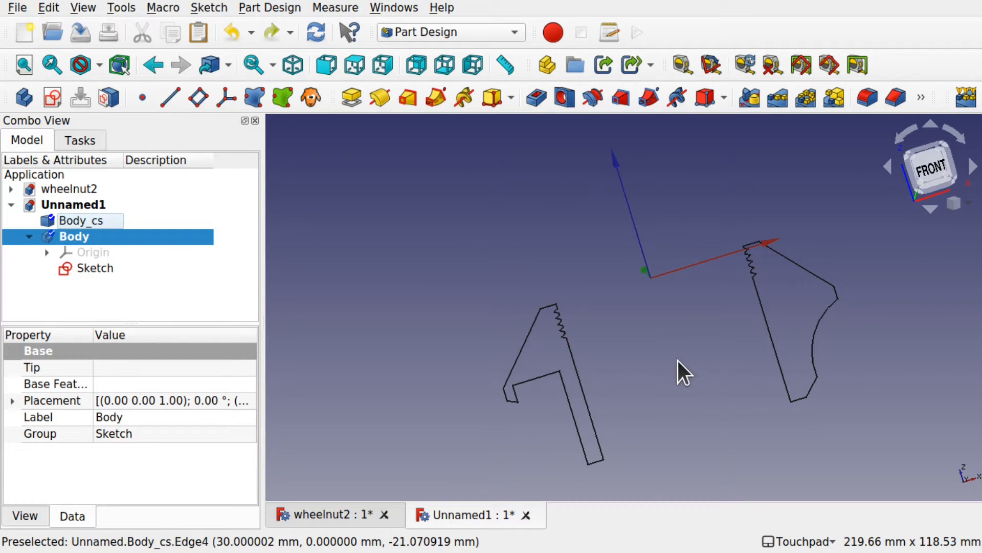
# Switch to the Part workbench and make a compound from Body_cs.
pyautogui.click(100, 222)
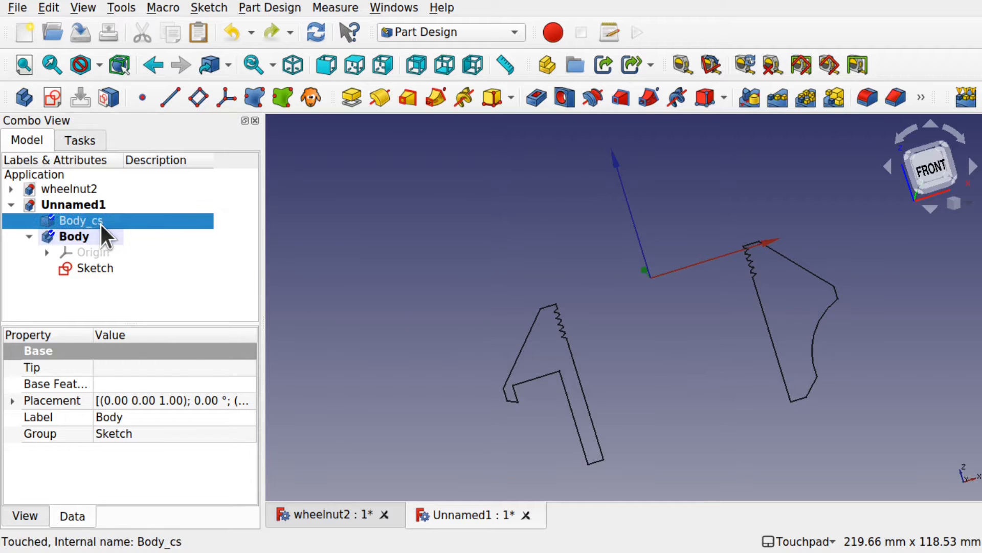
pyautogui.click(416, 29)
pyautogui.click(418, 276)
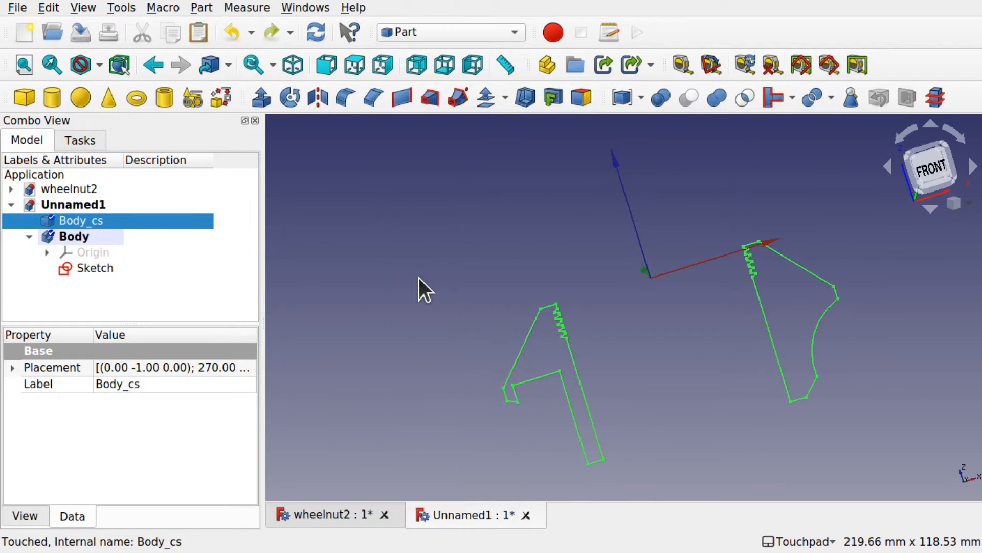
pyautogui.click(199, 7)
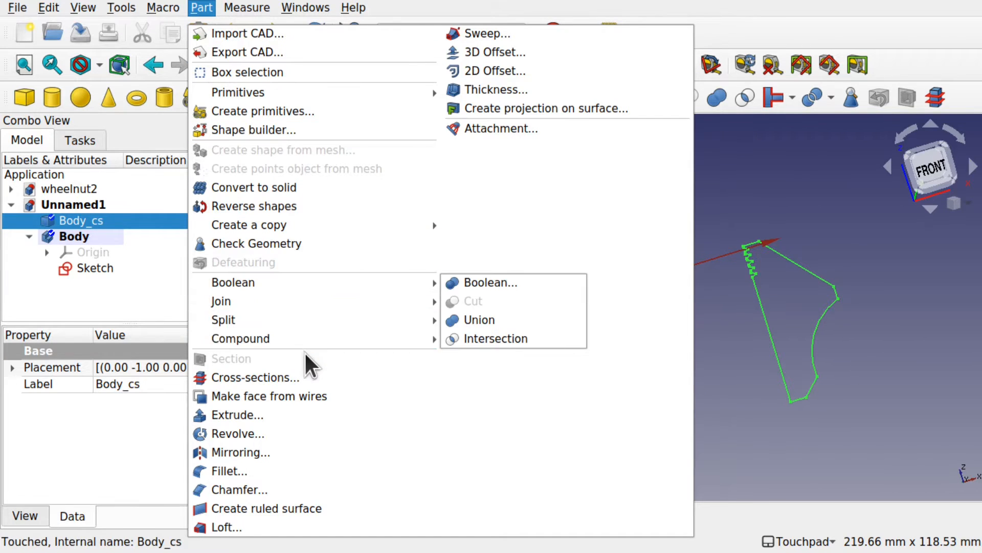
pyautogui.moveTo(315, 346)
pyautogui.click(469, 340)
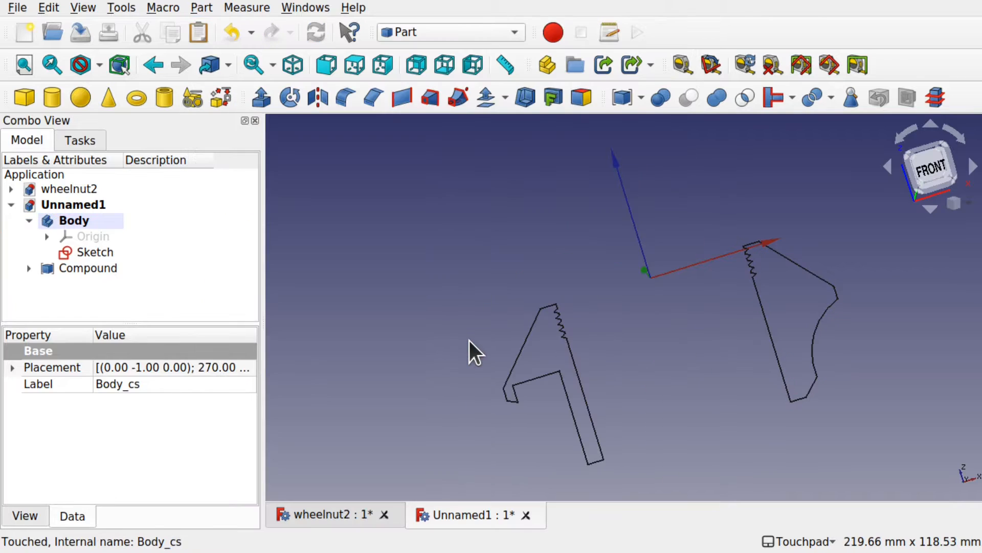
pyautogui.click(671, 354)
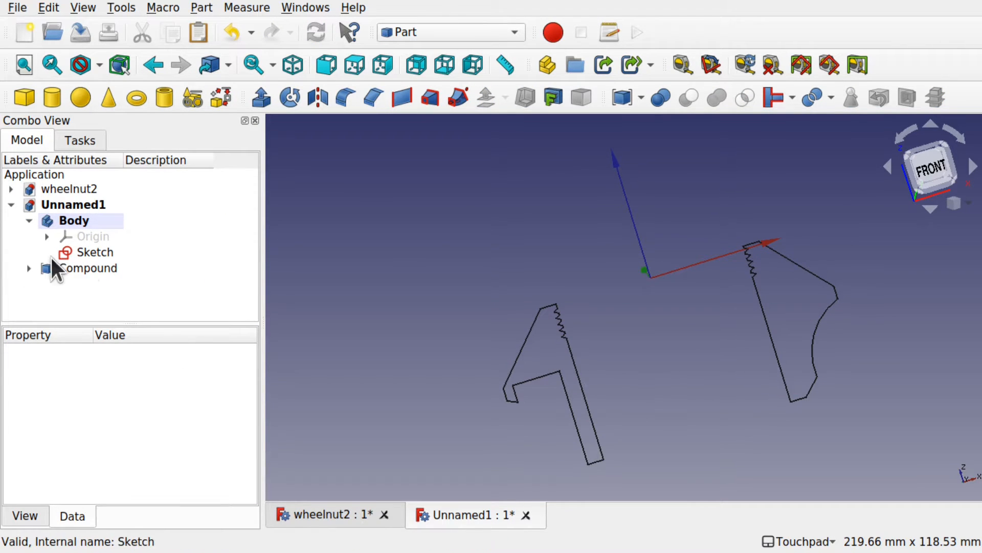
# Add the Compound to Body as its base feature.
pyautogui.click(83, 269)
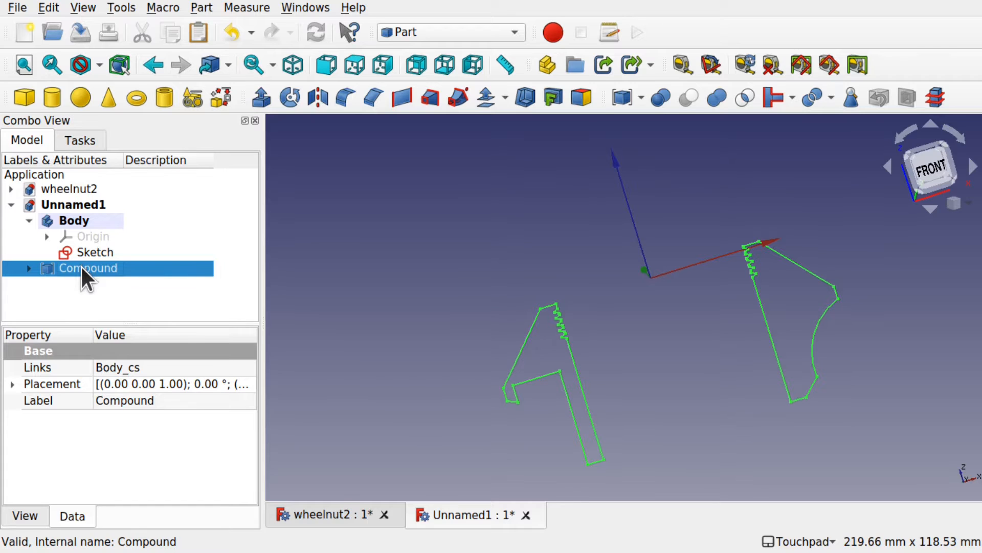
pyautogui.moveTo(81, 265); pyautogui.dragTo(67, 216)
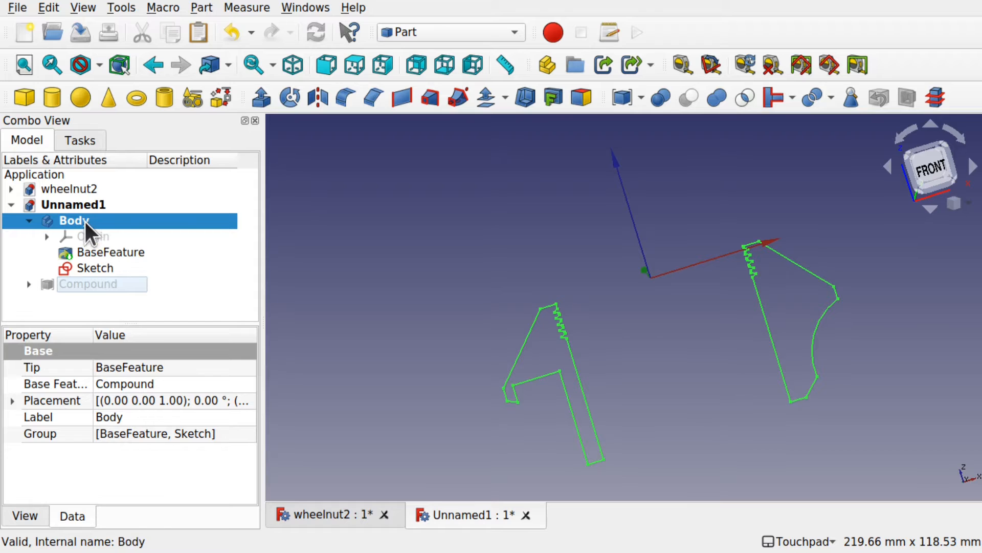
pyautogui.click(443, 293)
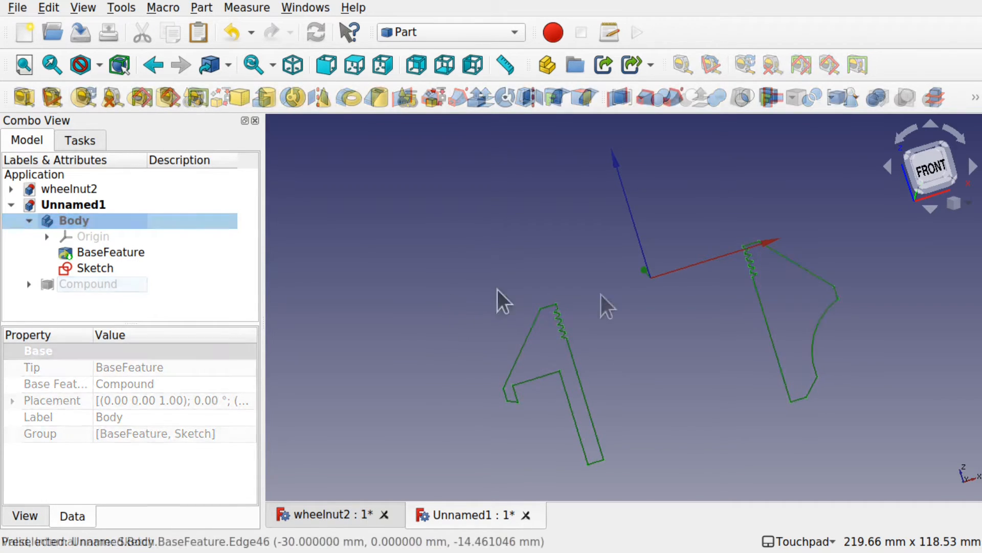
# Edit the Sketch in Body and link the left profile's top, slanted and short outer vertical edges as external geometry.
pyautogui.doubleClick(103, 268)
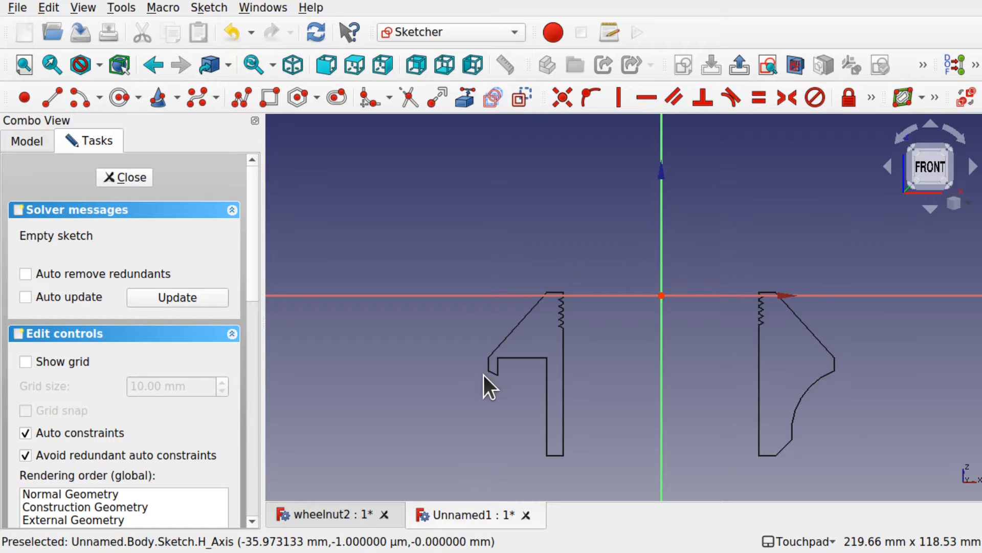
pyautogui.click(465, 100)
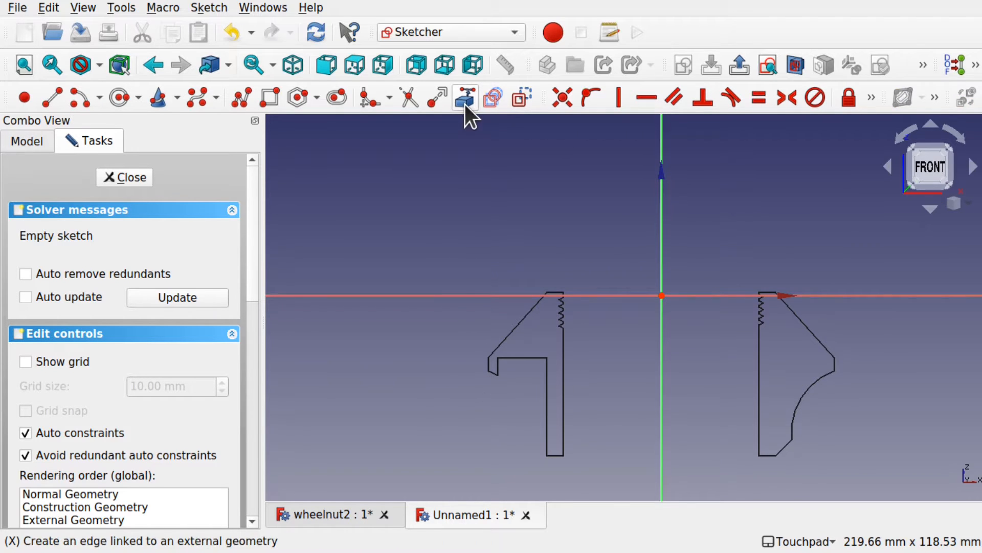
pyautogui.click(555, 292)
pyautogui.click(519, 322)
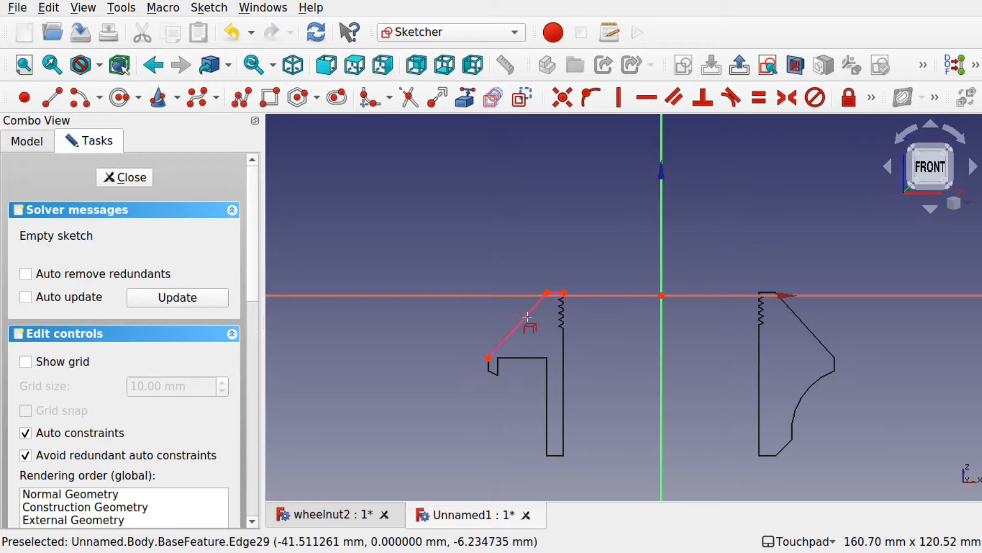
pyautogui.click(489, 365)
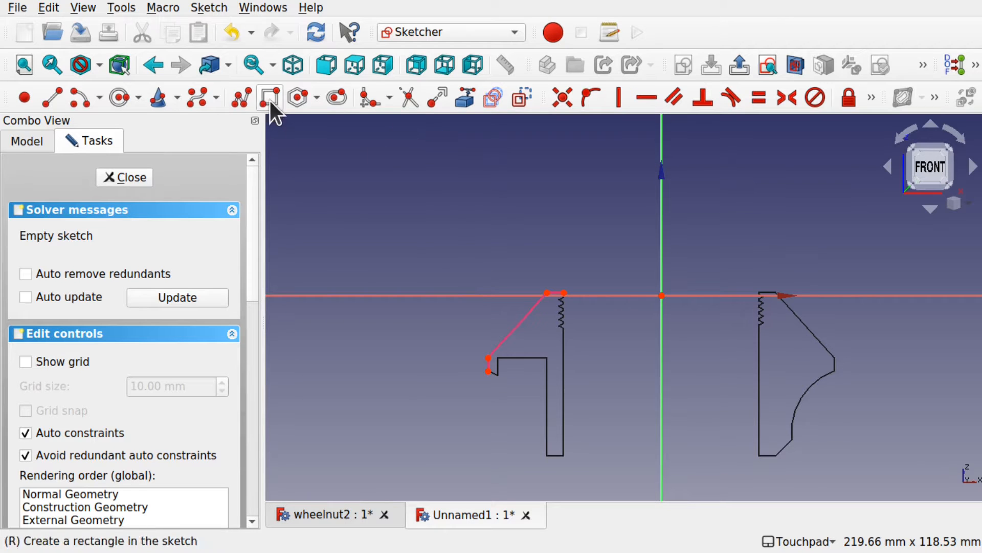
# Trace a polyline over the three linked edges, from the top inner corner down to the short vertical edge's lower end.
pyautogui.click(249, 97)
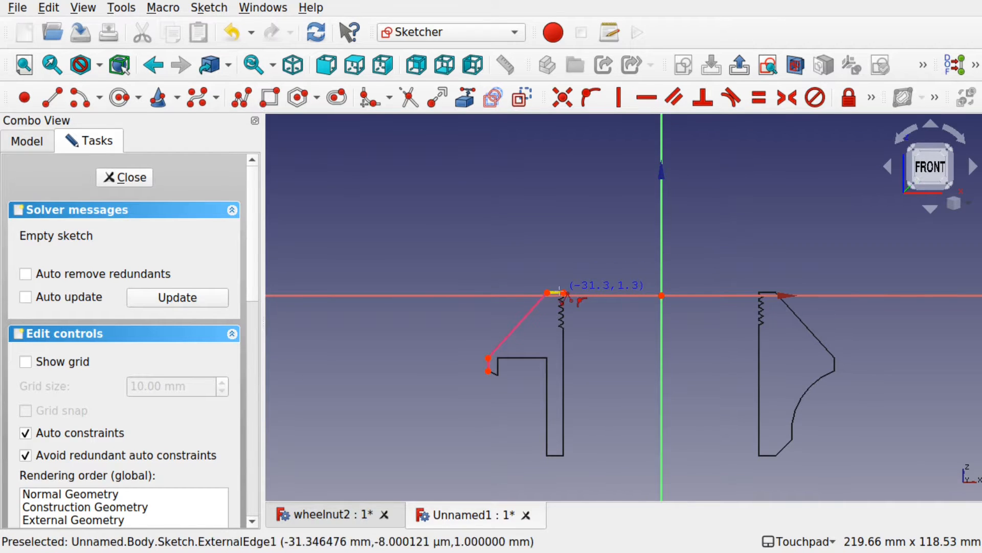
pyautogui.click(563, 293)
pyautogui.click(548, 292)
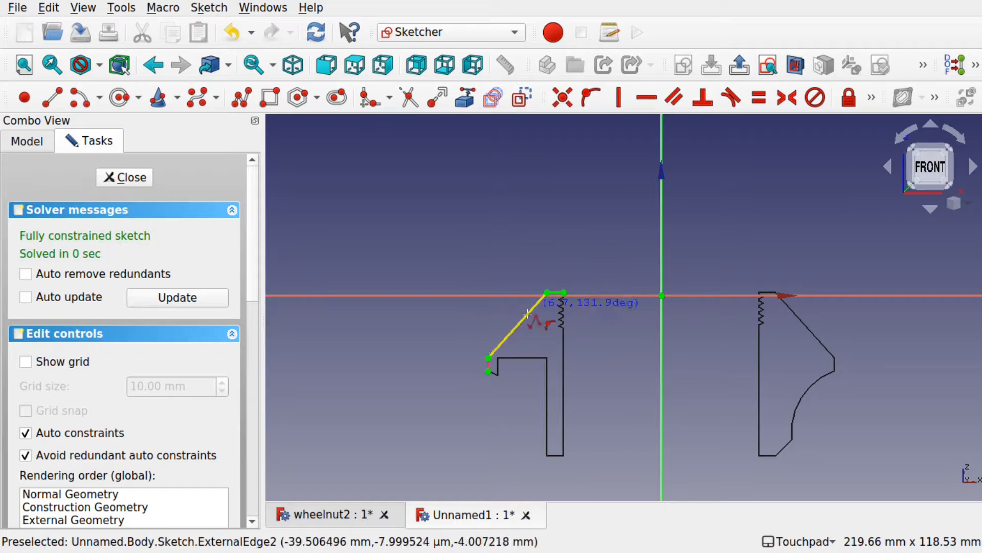
pyautogui.click(488, 358)
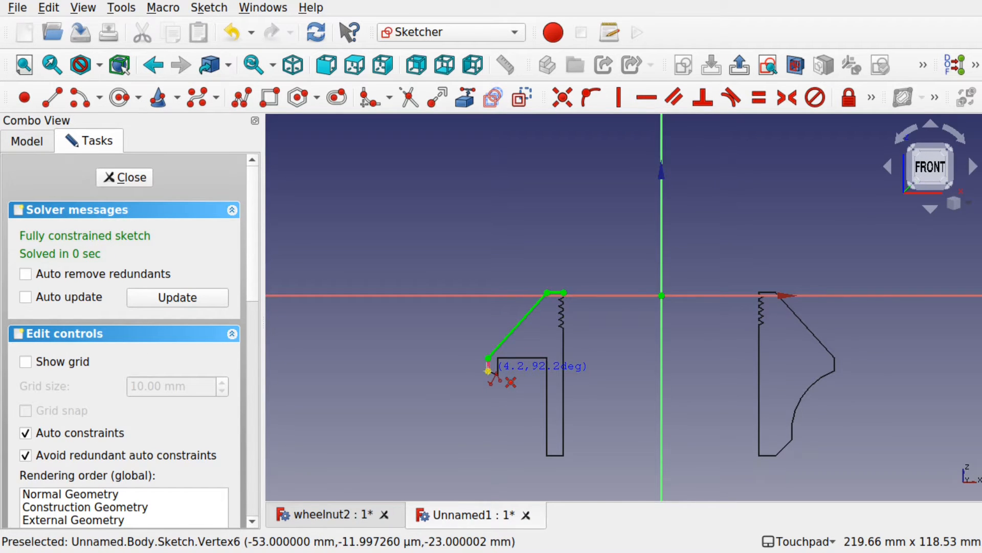
pyautogui.click(488, 370)
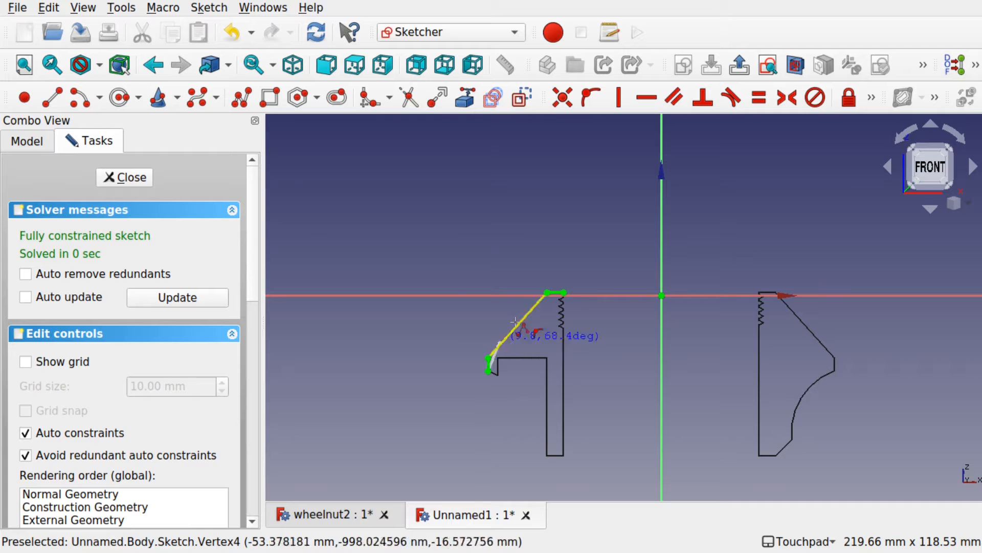
pyautogui.rightClick(449, 378)
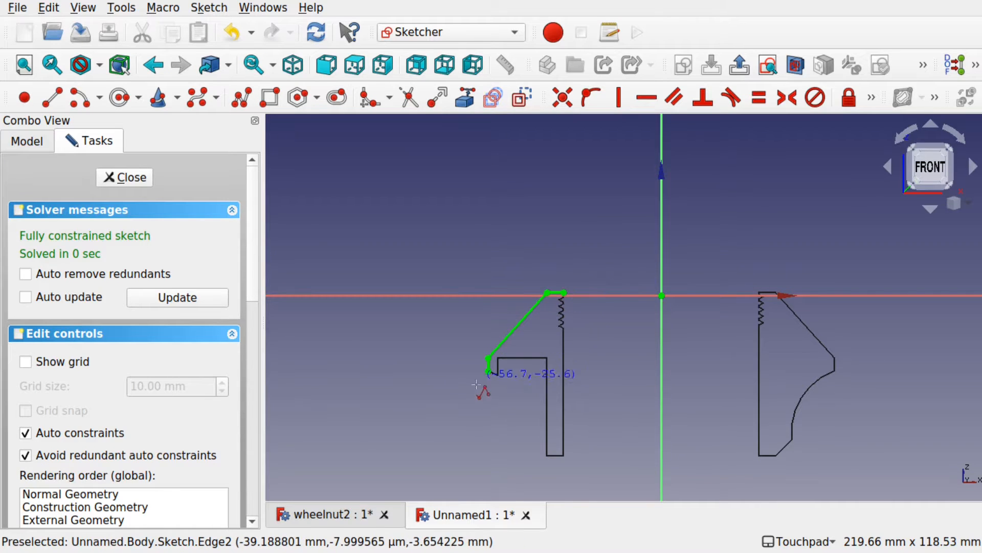
# Draw a separate vertical line about 165 mm long to the left of the cross-section, crossing the horizontal axis.
pyautogui.scroll(-5, 592, 318)
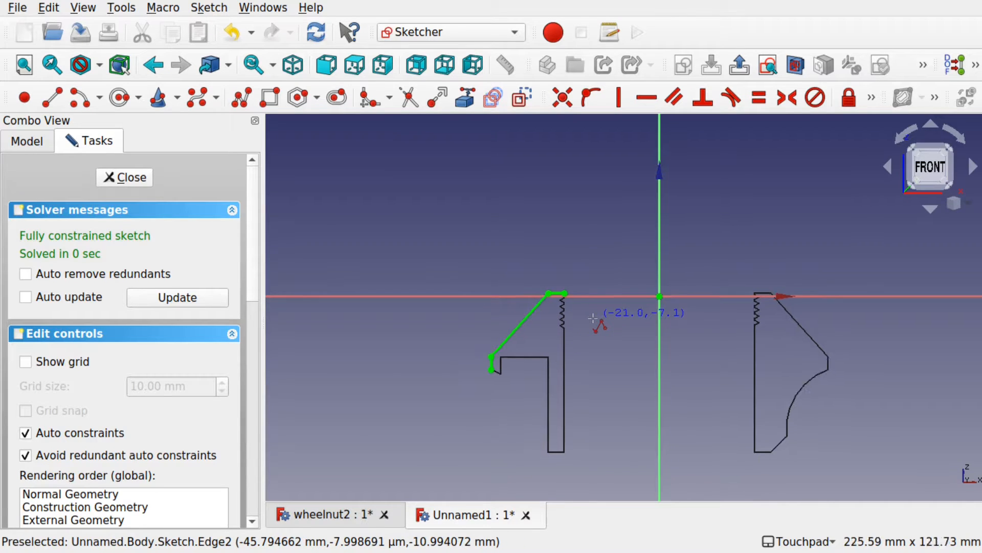
pyautogui.click(508, 190)
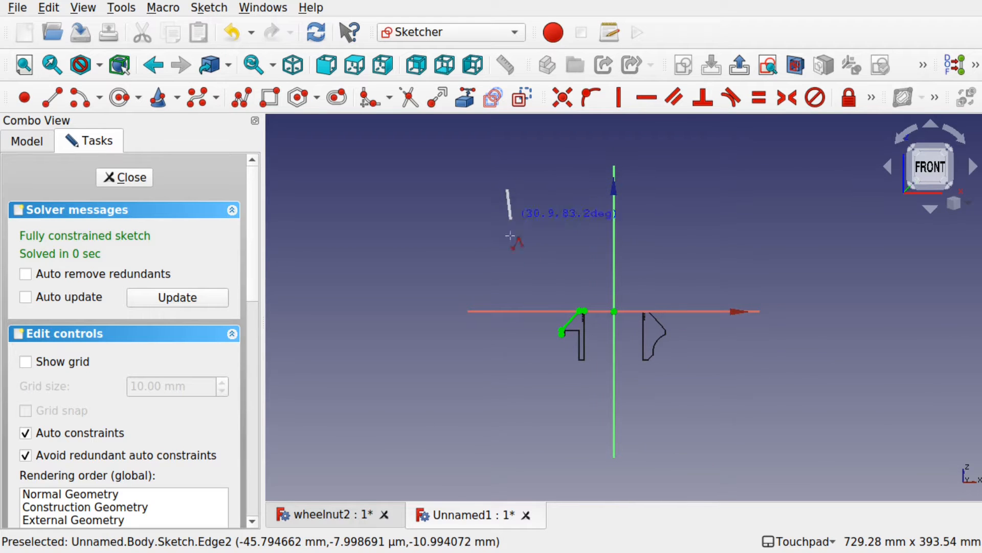
pyautogui.click(507, 351)
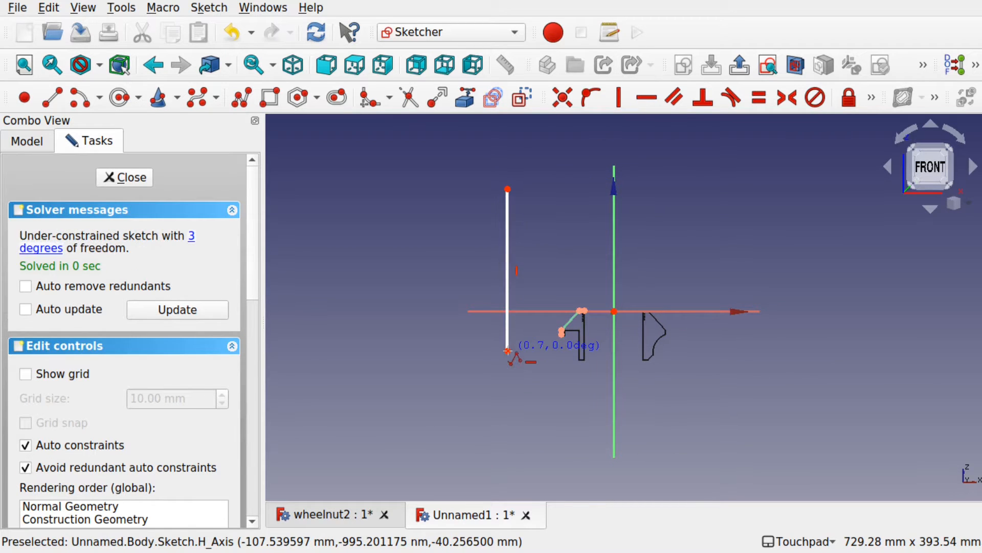
pyautogui.rightClick(507, 351)
pyautogui.scroll(3, 532, 270)
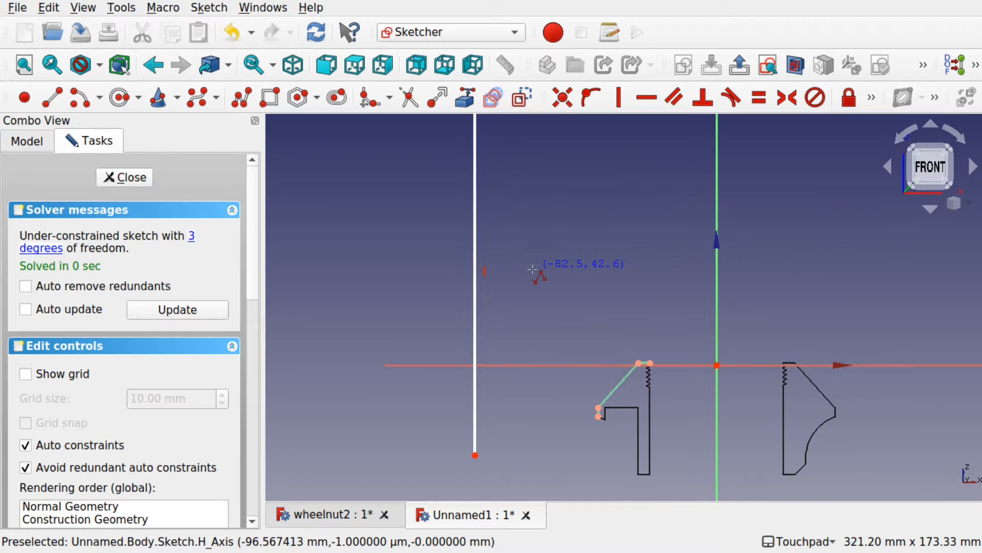
pyautogui.rightClick(469, 329)
# Constrain the separate vertical line's vertical length to 320 mm.
pyautogui.click(474, 291)
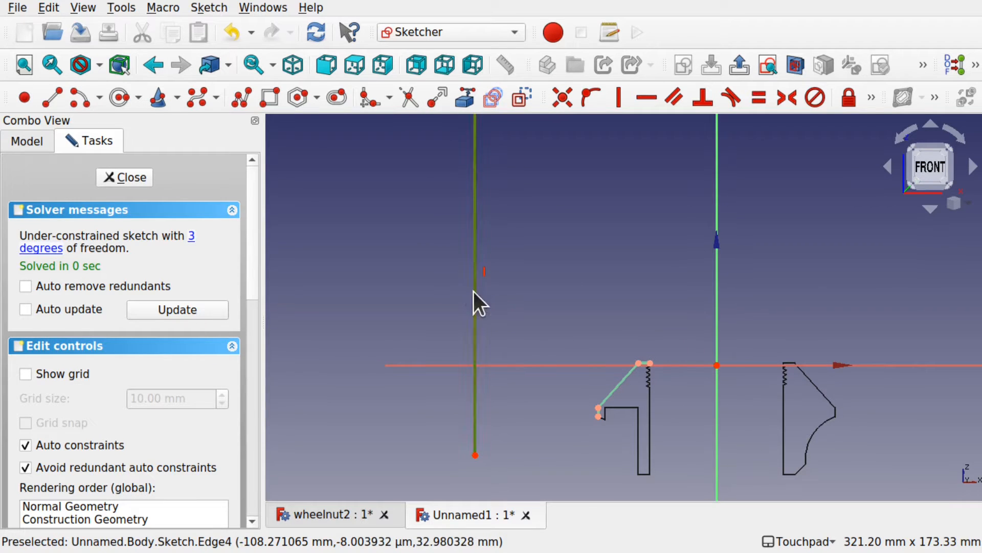
pyautogui.click(871, 94)
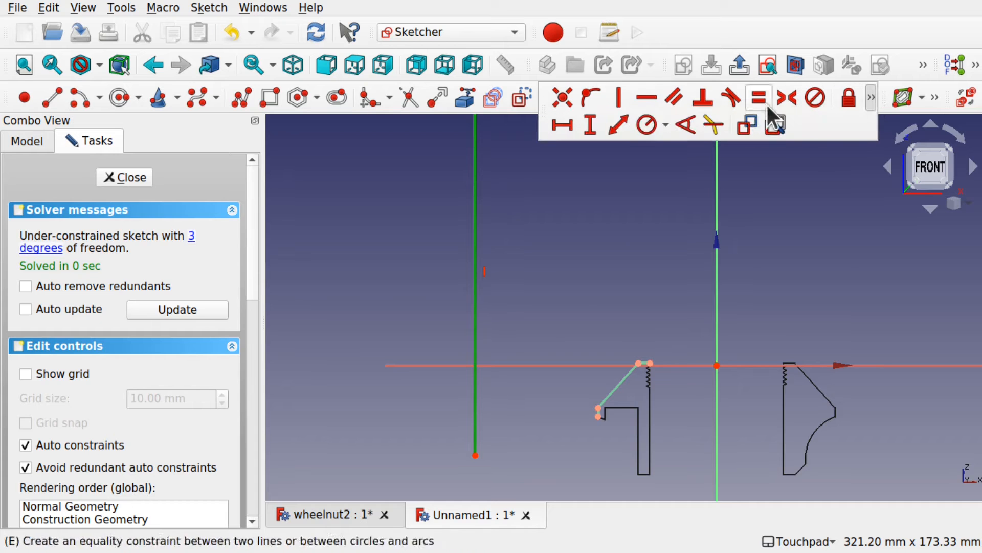
pyautogui.click(589, 126)
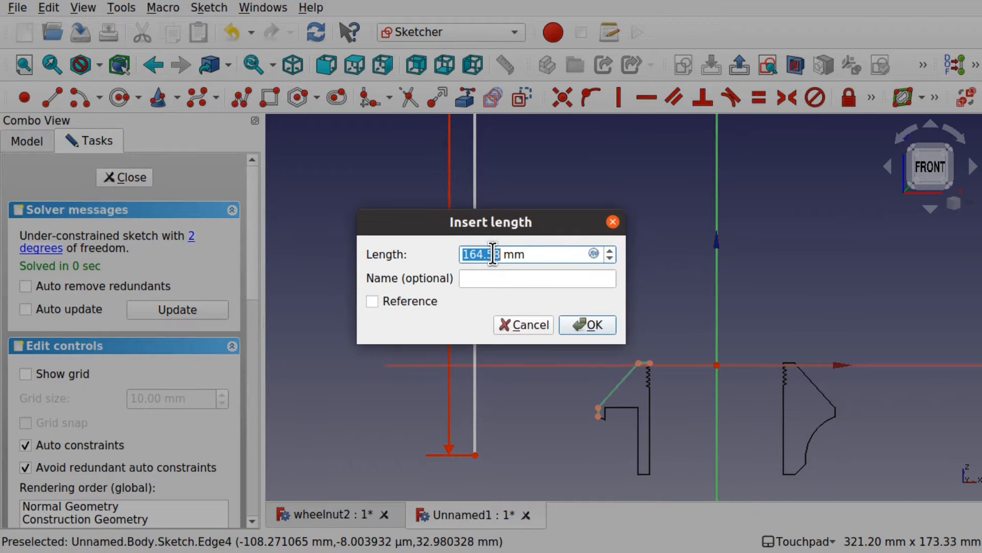
pyautogui.write('320')
pyautogui.click(593, 323)
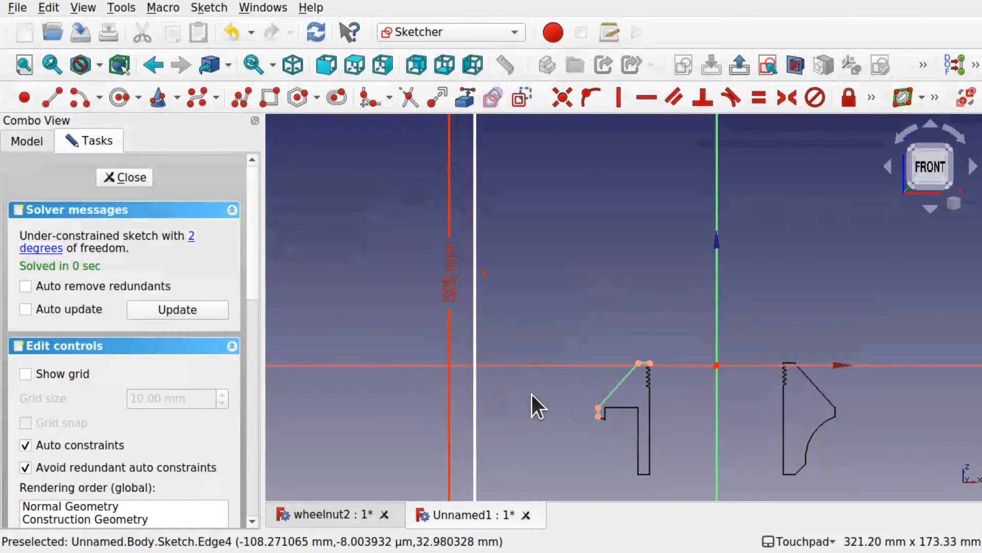
# Reposition the 320 mm vertical line beside the cross-section so its lower end sits below the horizontal axis and beneath the profiles.
pyautogui.moveTo(479, 431)
pyautogui.mouseDown()
pyautogui.moveTo(484, 207)
pyautogui.moveTo(483, 248)
pyautogui.mouseUp()
pyautogui.scroll(-3, 544, 278)
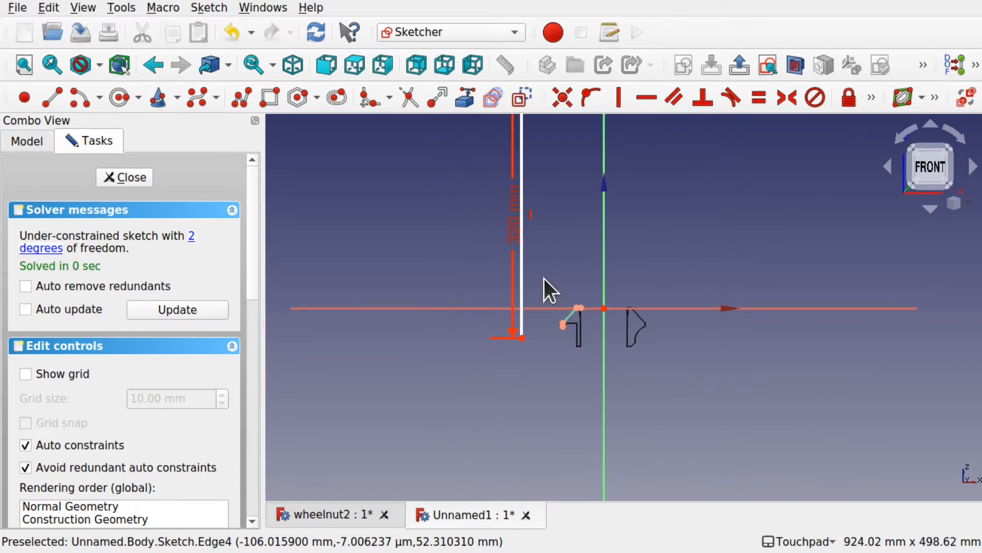
pyautogui.scroll(-1, 544, 278)
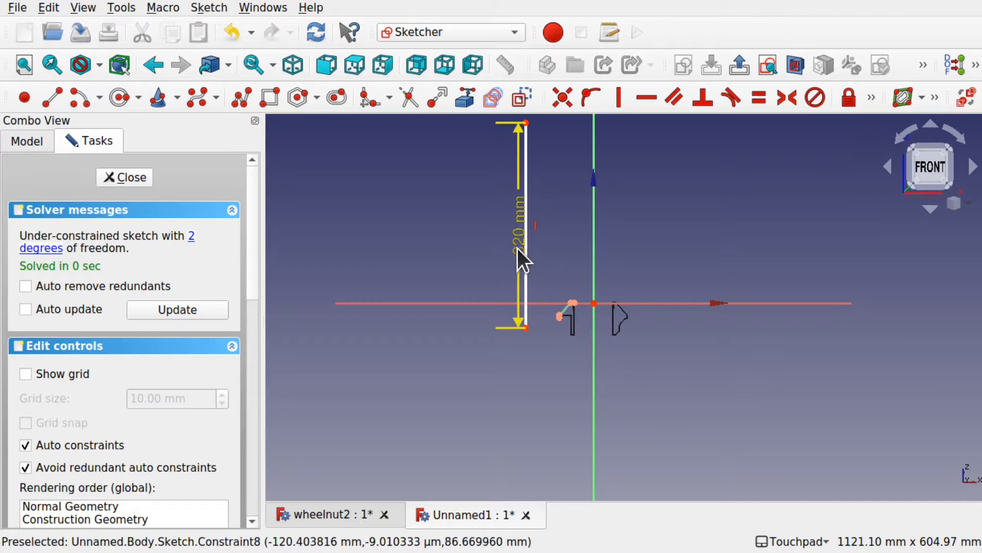
pyautogui.moveTo(525, 261); pyautogui.dragTo(515, 287)
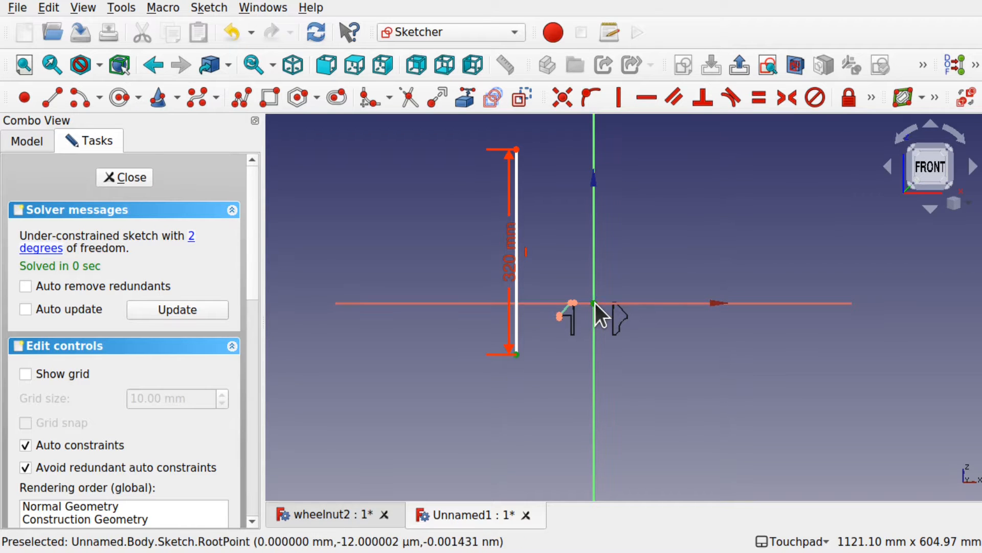
# Constrain the horizontal distance from the long line's lower endpoint to the origin to 180 mm, and move both dimensions clear of the geometry.
pyautogui.click(872, 101)
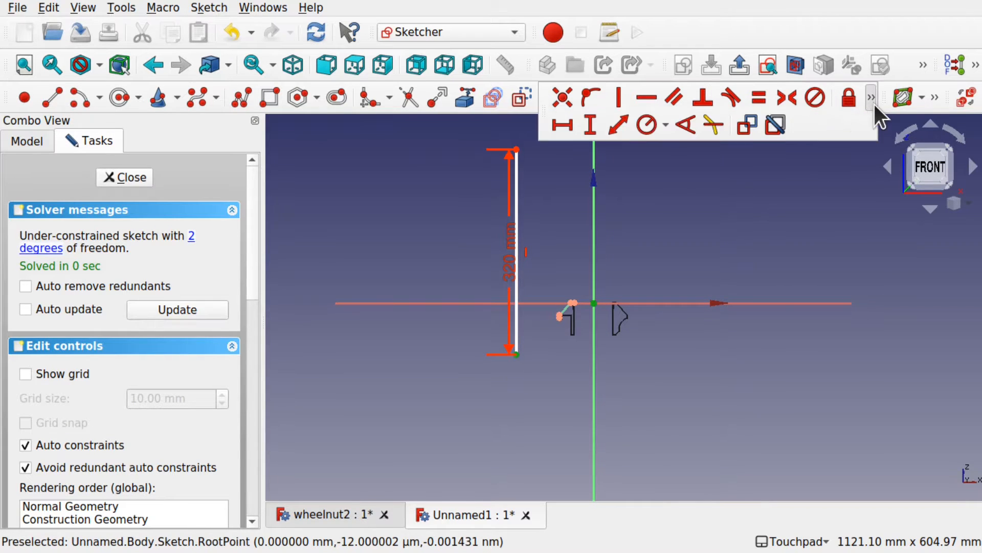
pyautogui.click(566, 122)
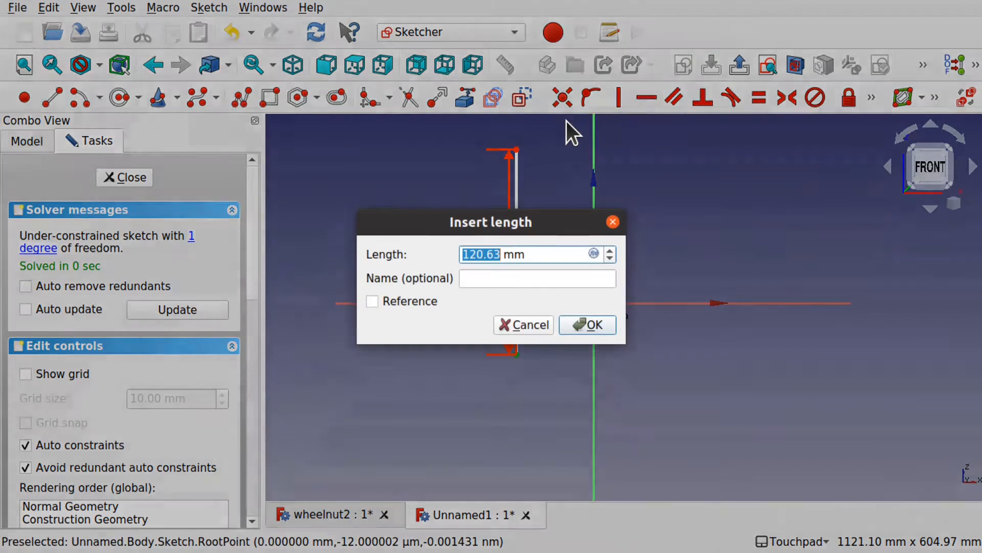
pyautogui.write('180')
pyautogui.press('Return')
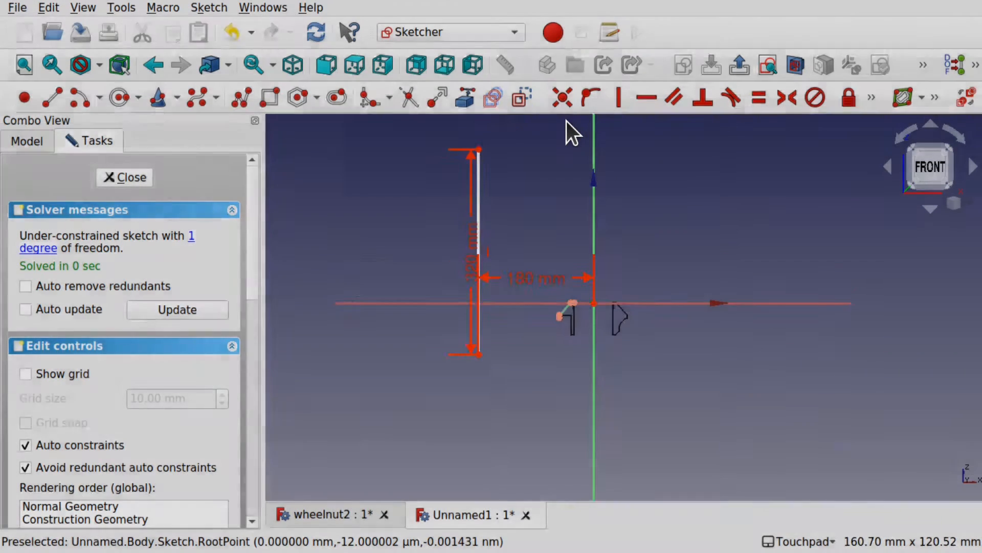
pyautogui.moveTo(551, 276)
pyautogui.mouseDown()
pyautogui.moveTo(554, 317)
pyautogui.moveTo(518, 401)
pyautogui.mouseUp()
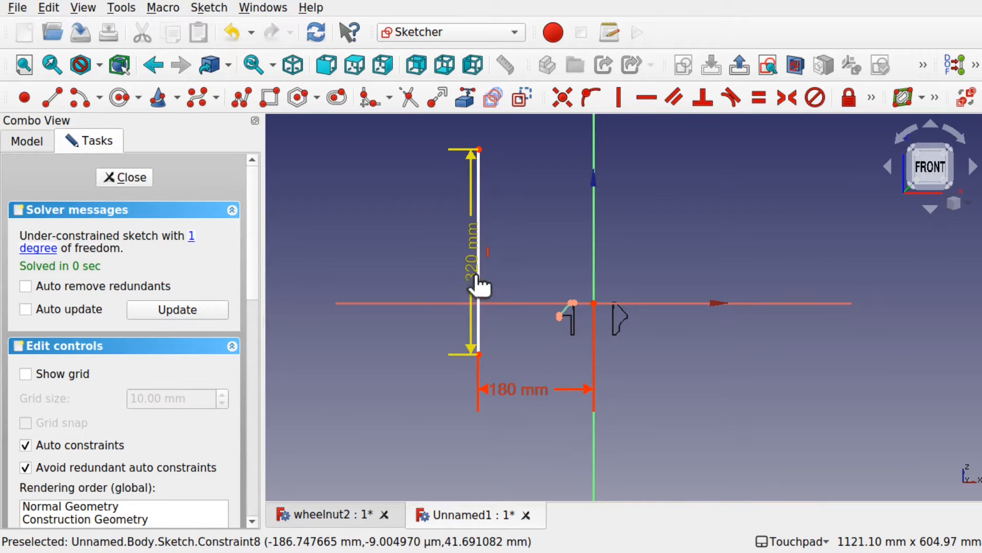
pyautogui.moveTo(480, 274); pyautogui.dragTo(427, 272)
# Draw a polyline from the left profile's top inner corner: about 46 mm up, 15 mm outward, down to the horizontal axis, diagonally outward, then 52 mm horizontally.
pyautogui.scroll(2, 593, 331)
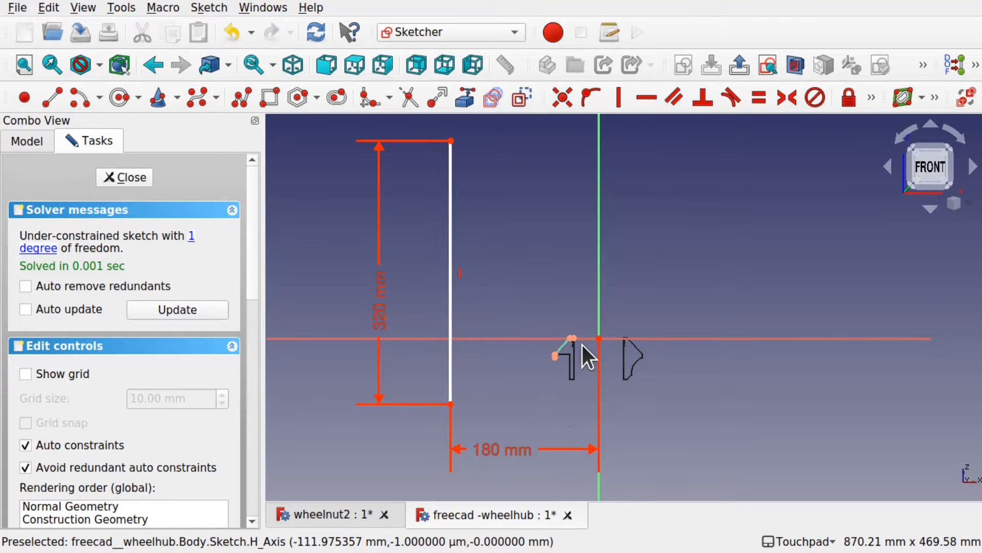
pyautogui.scroll(5, 583, 344)
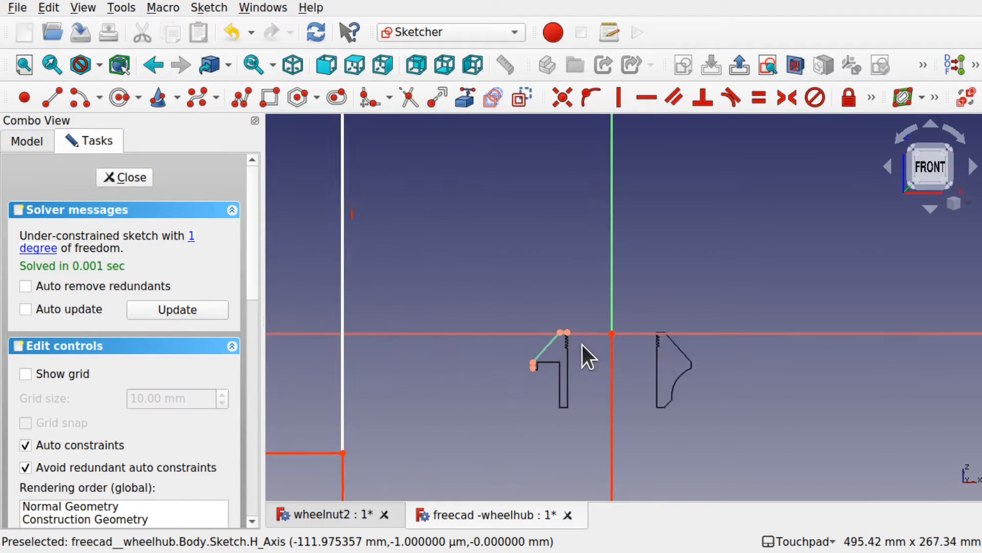
pyautogui.click(241, 103)
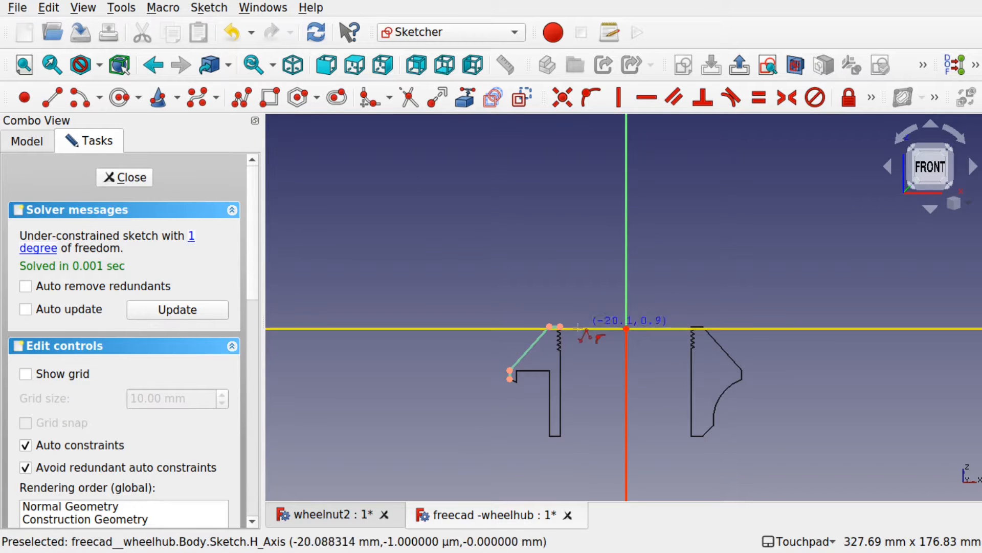
pyautogui.click(560, 326)
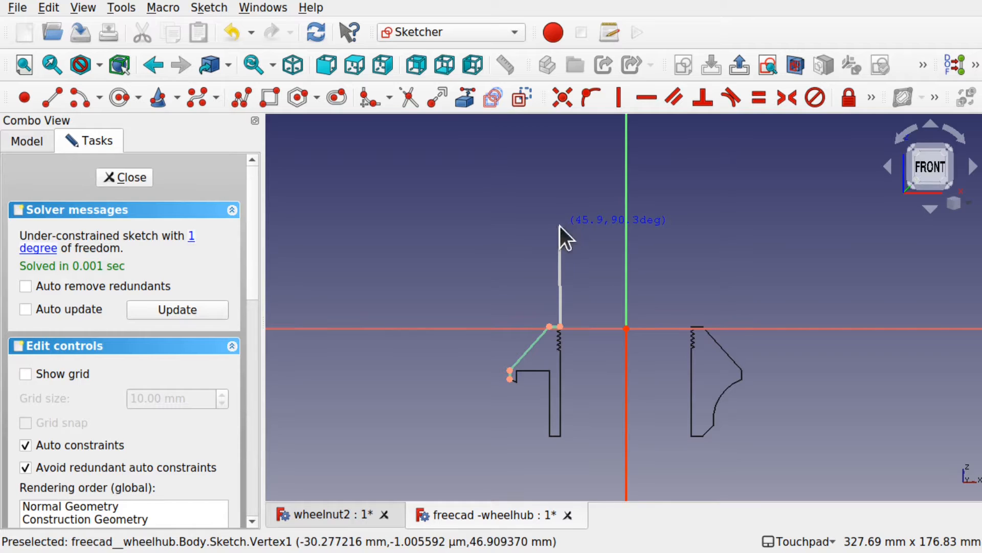
pyautogui.click(560, 226)
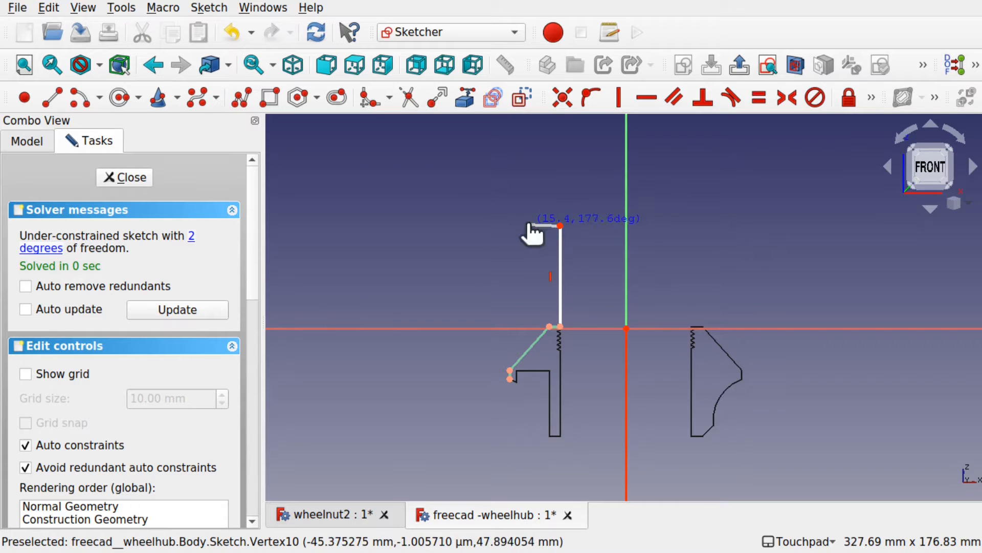
pyautogui.click(527, 225)
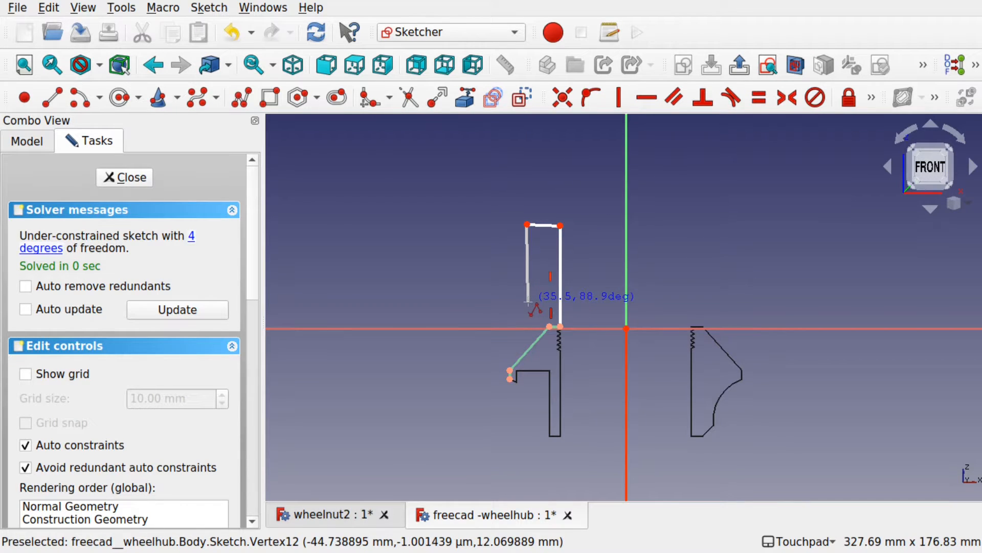
pyautogui.click(512, 328)
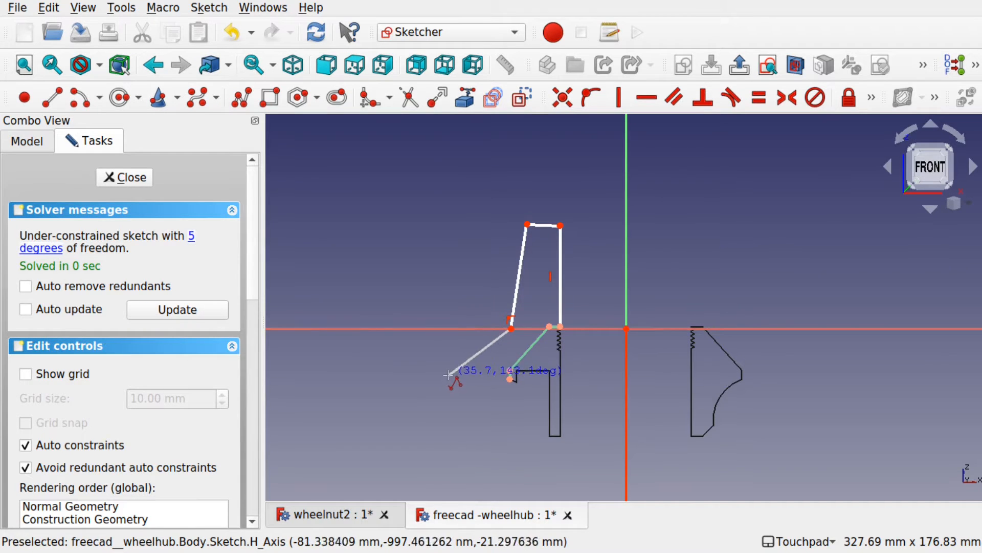
pyautogui.click(483, 352)
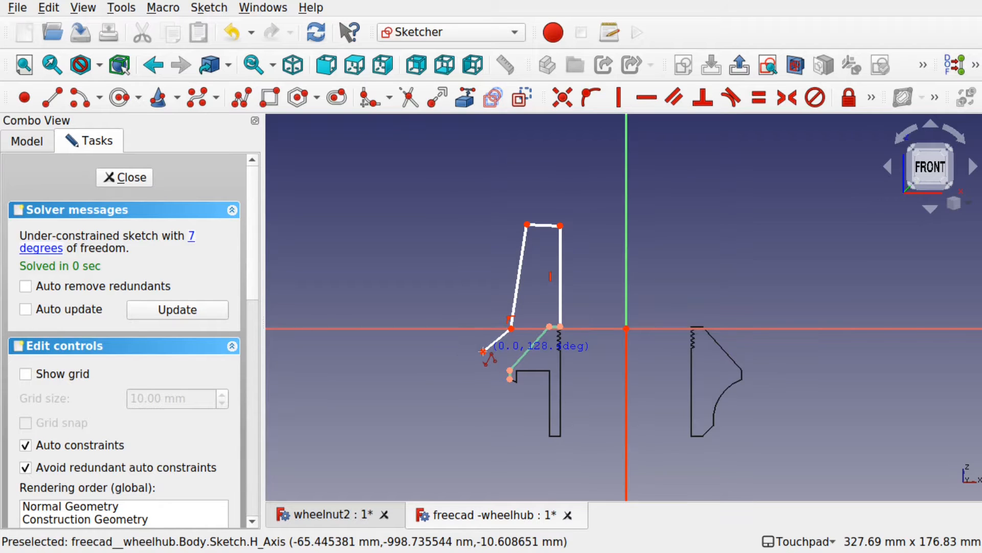
pyautogui.click(369, 351)
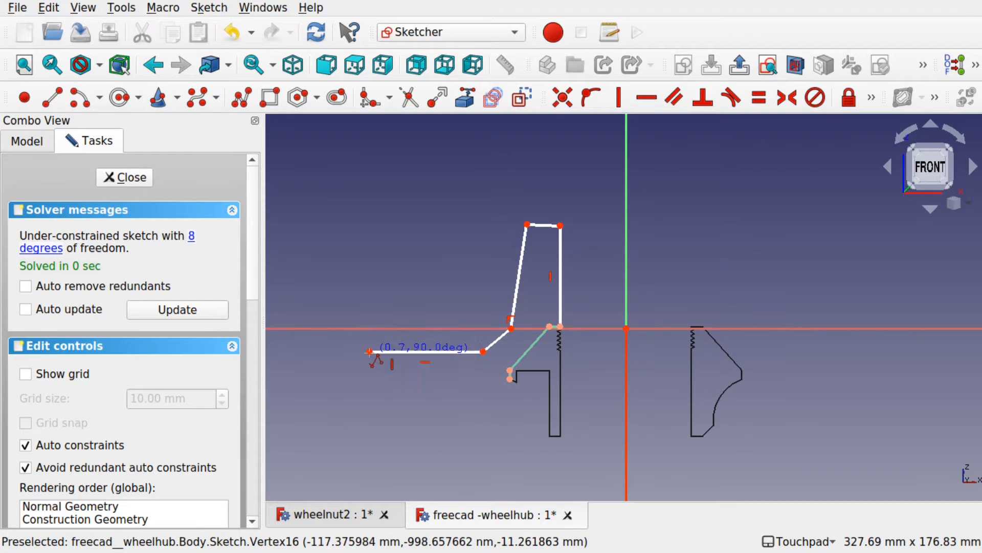
pyautogui.rightClick(369, 351)
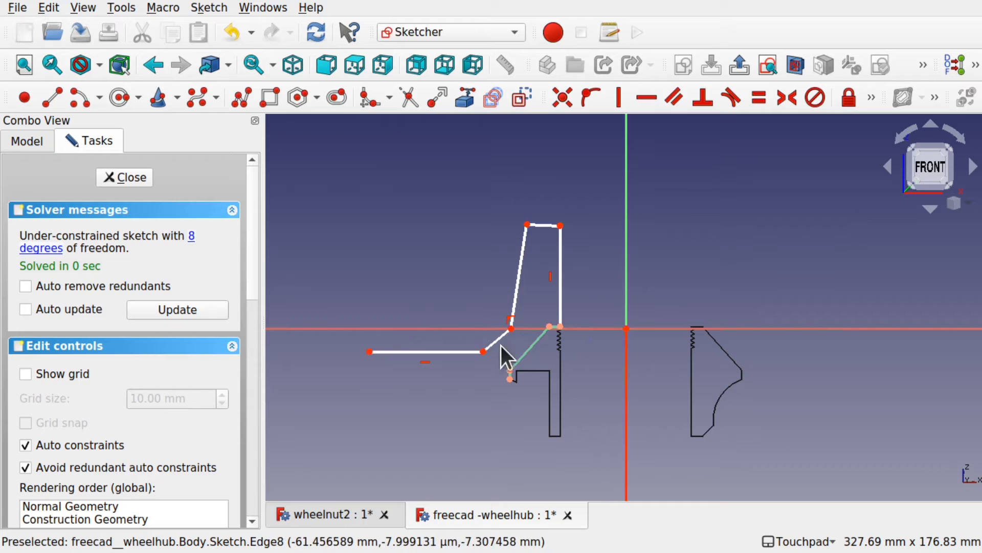
# Constrain the polyline's first vertical segment, rising from the profile's top inner corner, to a vertical length of 20 mm.
pyautogui.click(561, 274)
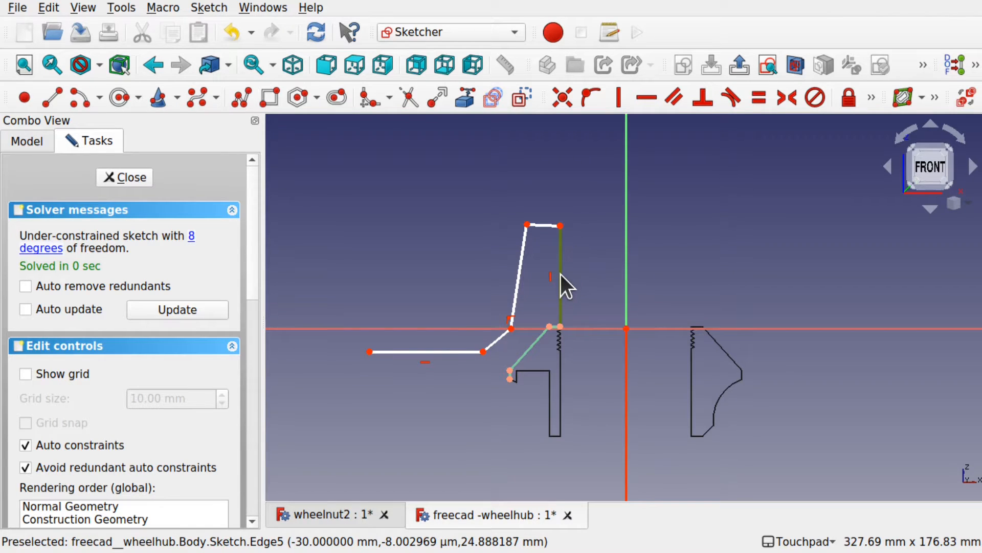
pyautogui.click(874, 106)
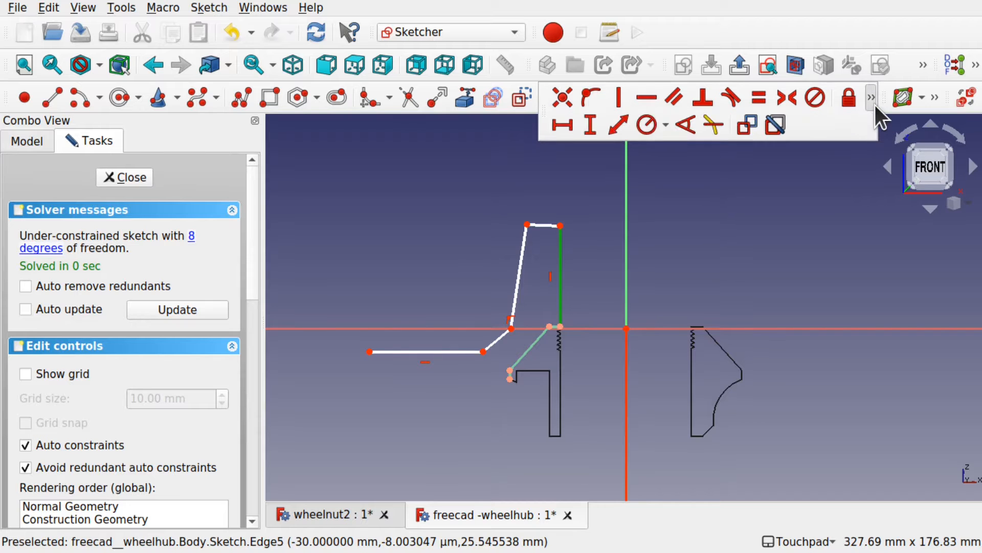
pyautogui.click(591, 123)
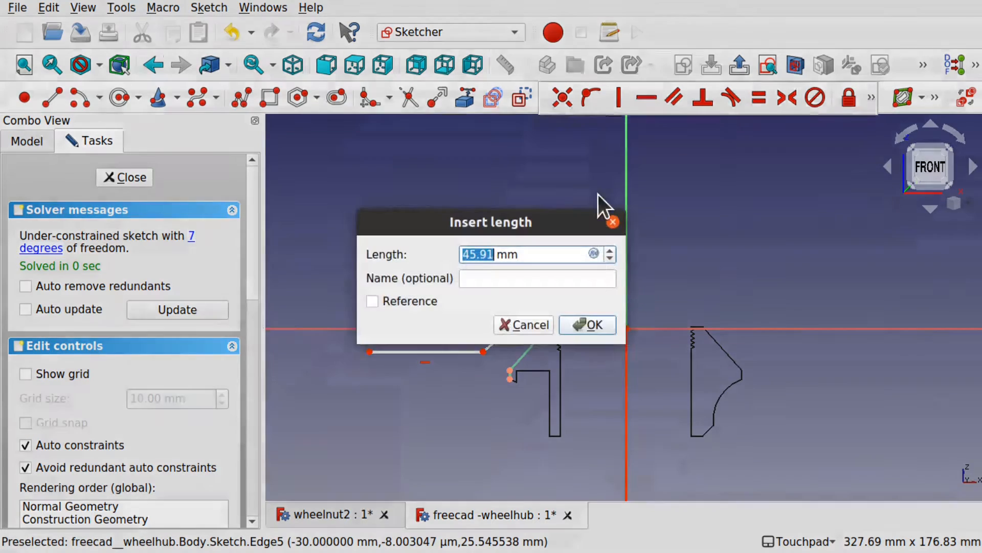
pyautogui.write('20')
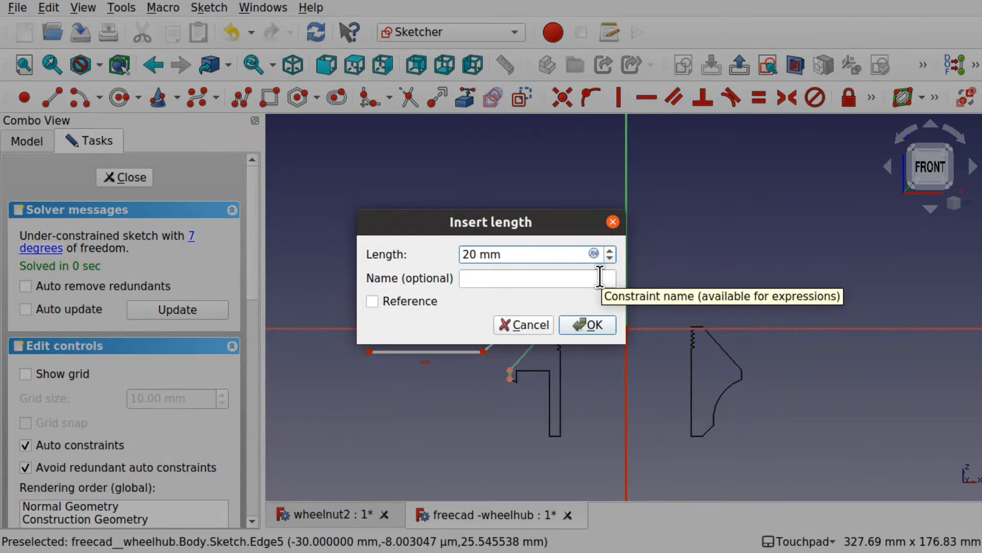
pyautogui.press('Return')
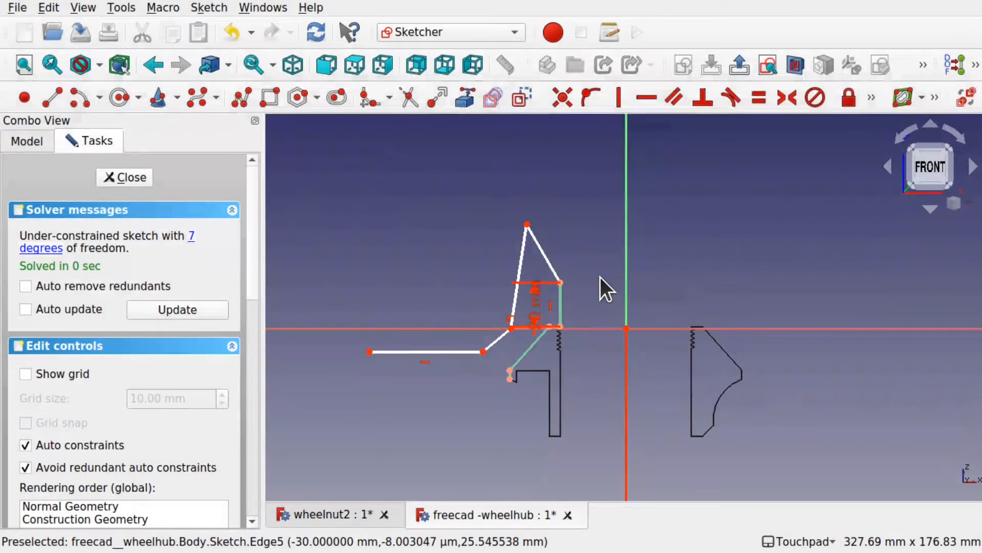
# Apply a horizontal constraint to the polyline's slanted top segment.
pyautogui.click(550, 264)
pyautogui.click(868, 96)
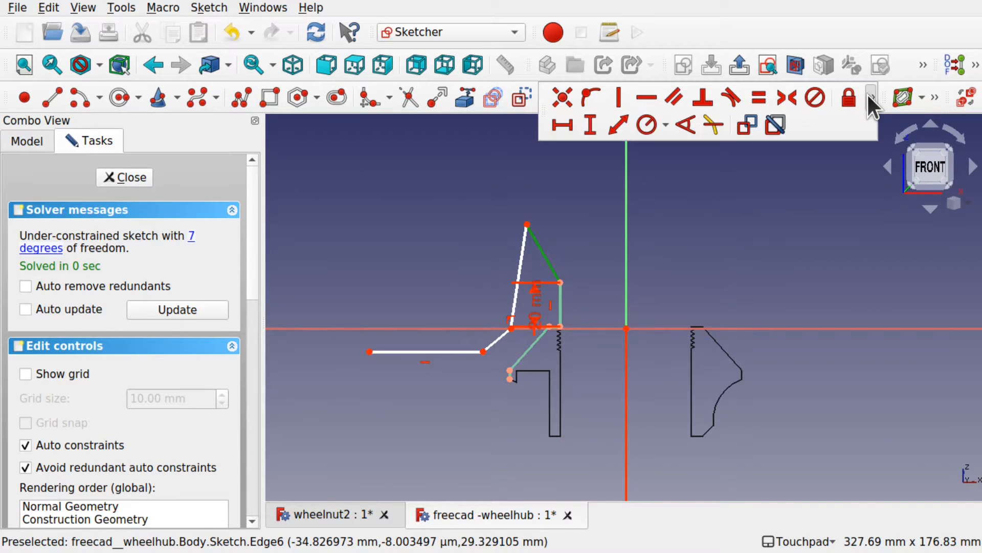
pyautogui.click(647, 101)
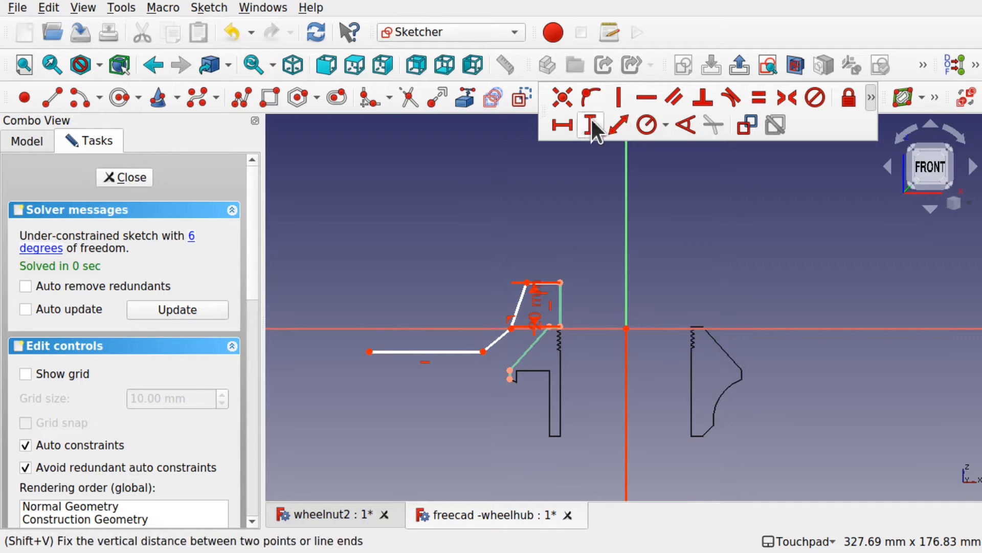
# Constrain the horizontal distance between the top segment's two endpoints to 20 mm.
pyautogui.click(563, 126)
pyautogui.scroll(1, 561, 282)
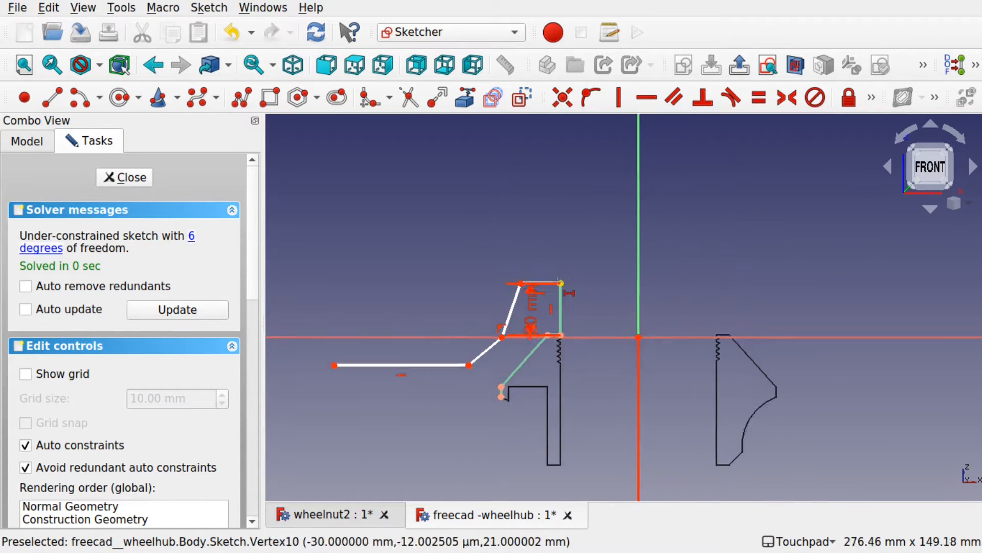
pyautogui.scroll(1, 560, 282)
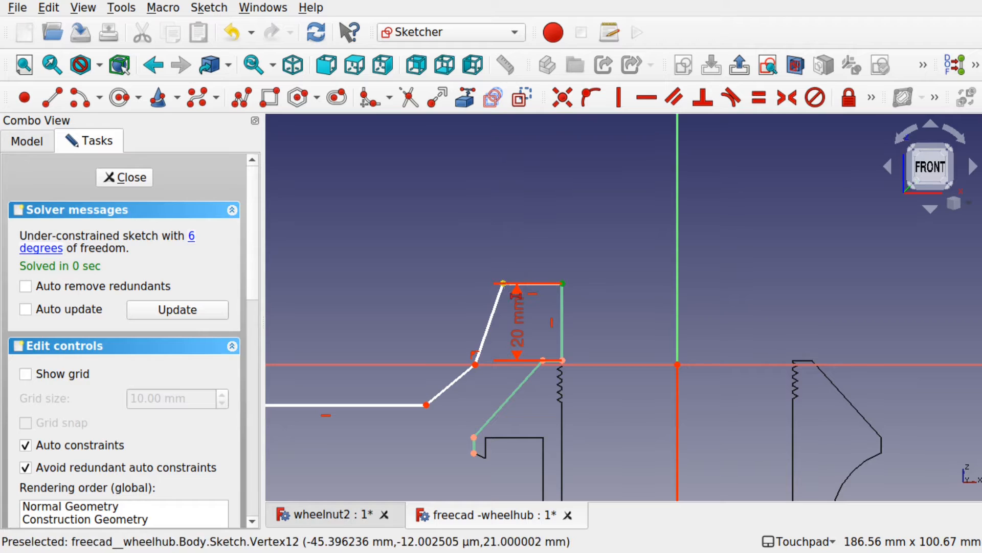
pyautogui.click(527, 282)
pyautogui.write('20')
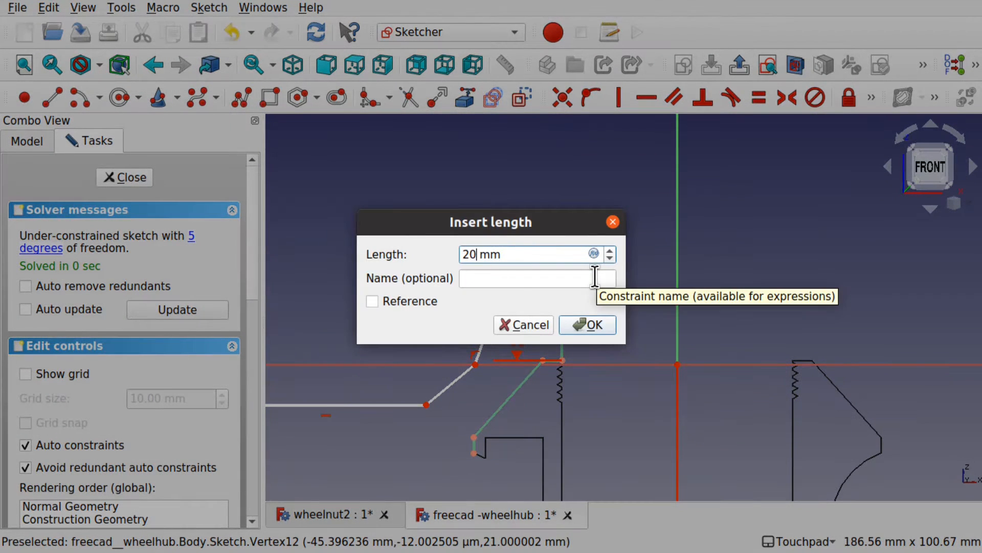
pyautogui.press('Return')
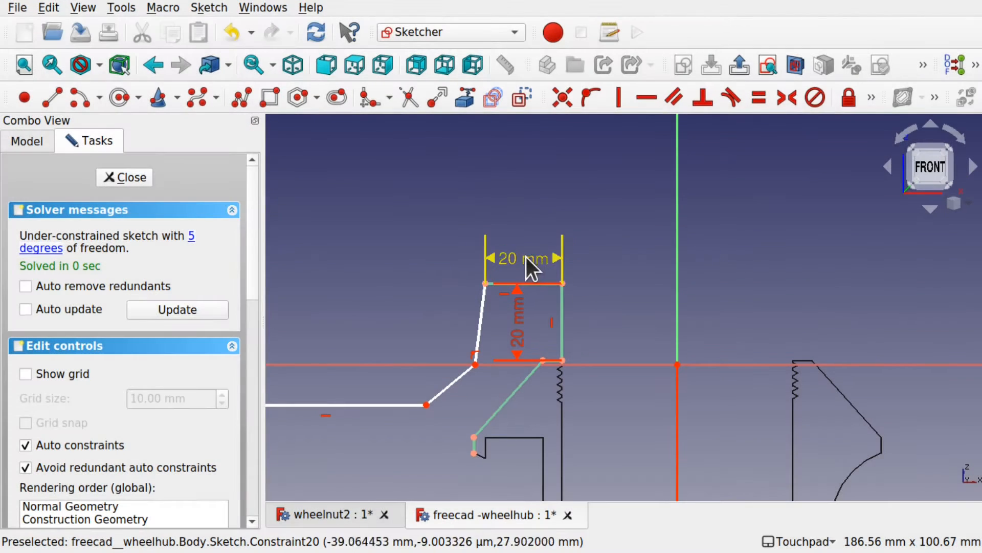
# Move the 20 mm vertical dimension outside the polyline and make the outer slanted segment above the horizontal axis vertical.
pyautogui.moveTo(518, 330); pyautogui.dragTo(606, 335)
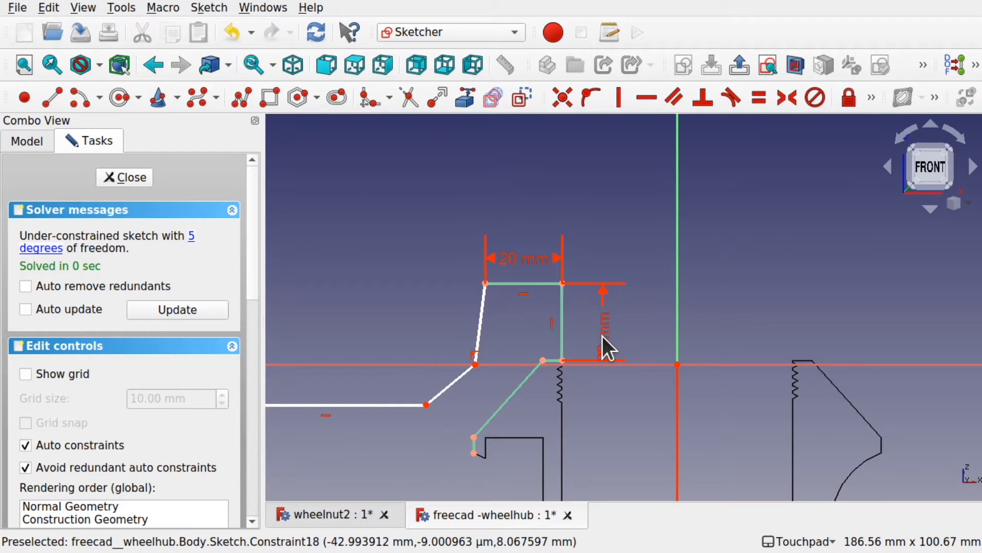
pyautogui.click(479, 333)
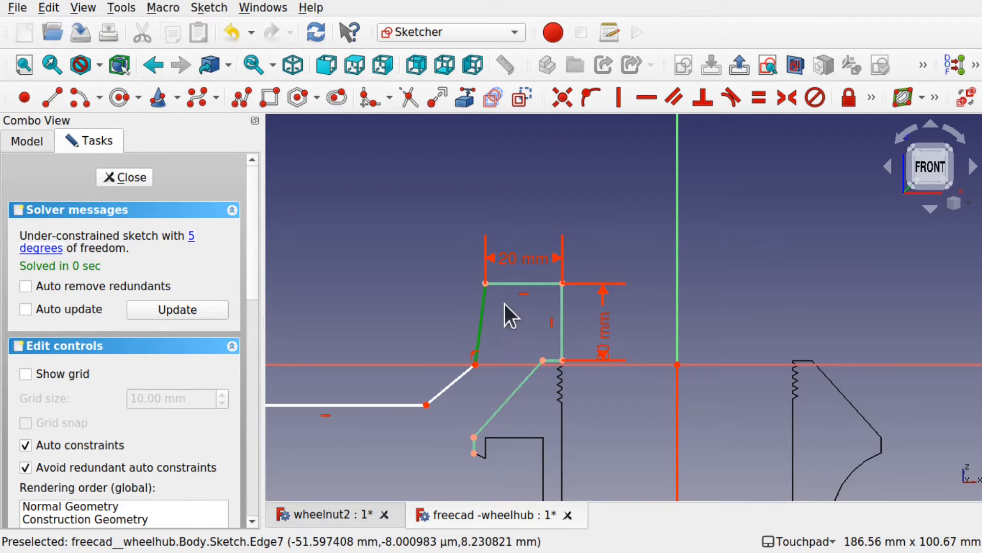
pyautogui.click(620, 97)
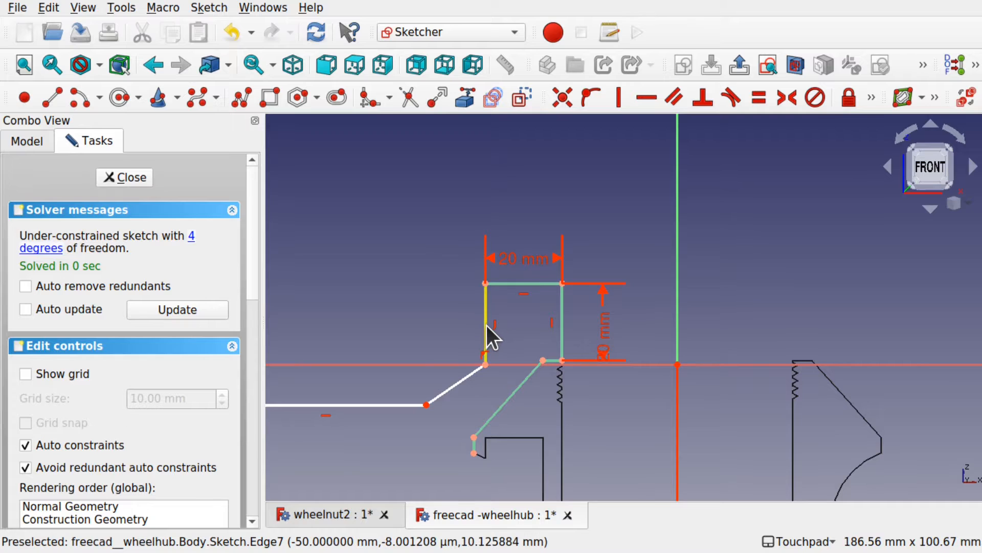
# Delete the 20 mm horizontal dimension above the square part of the profile.
pyautogui.click(532, 262)
pyautogui.press('Delete')
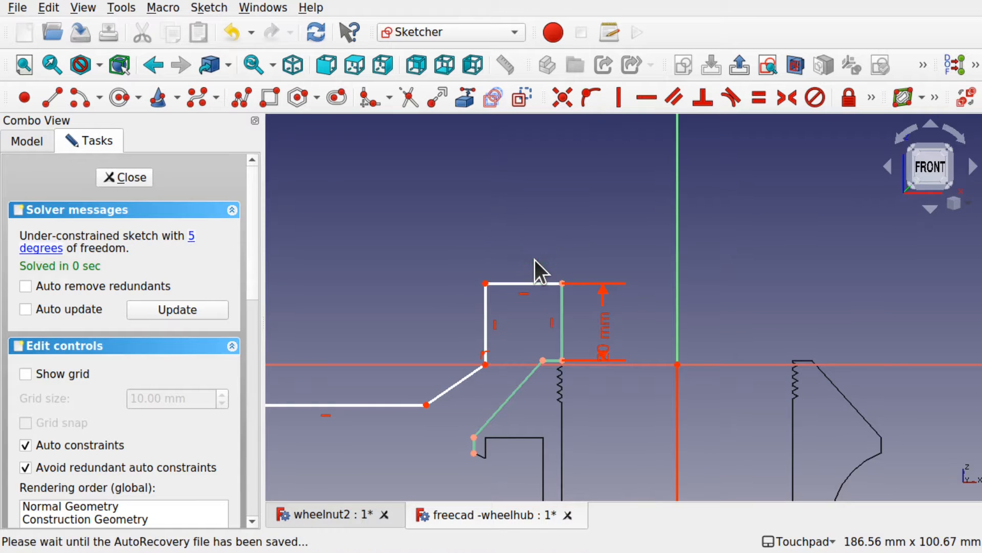
# Try to make the two vertical segments and the top segment of the square section equal in length.
pyautogui.click(561, 327)
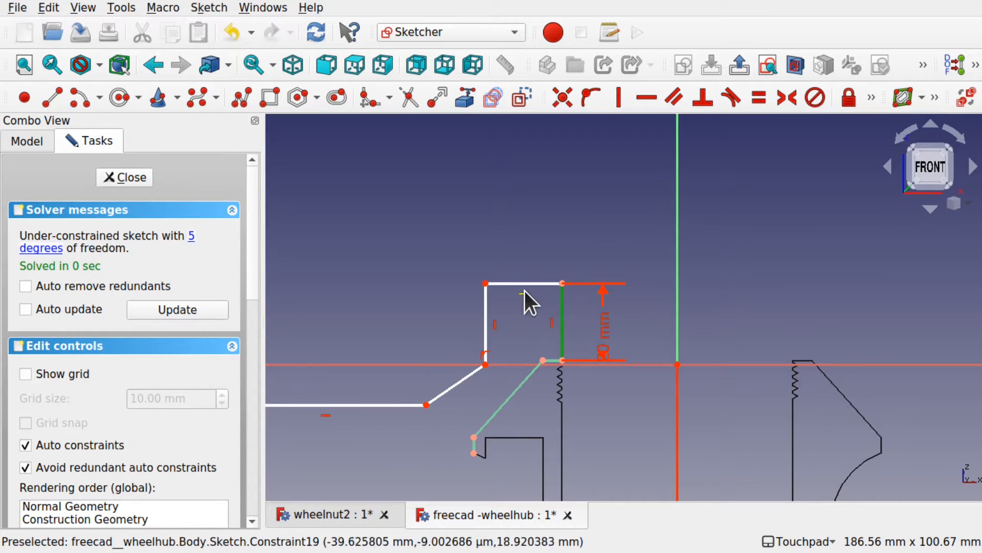
pyautogui.click(523, 284)
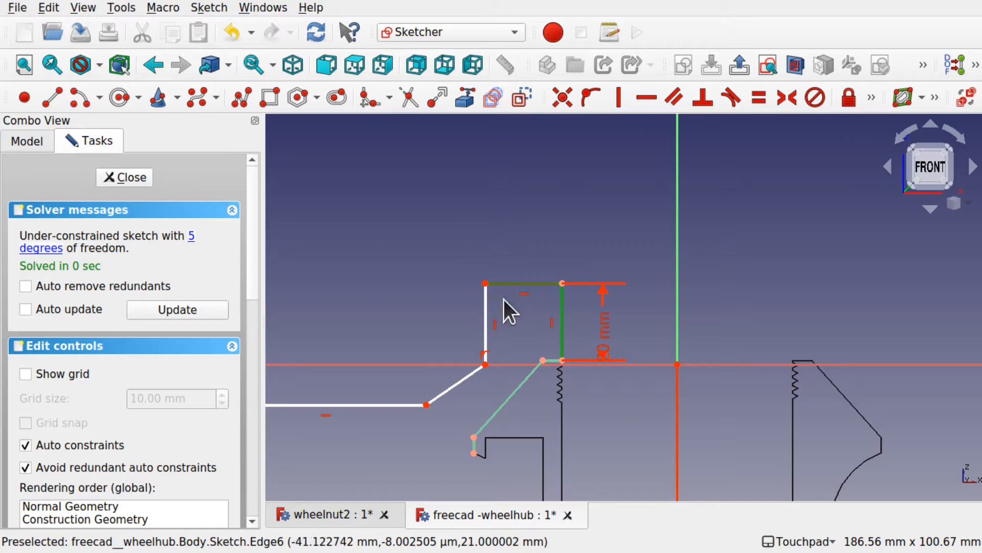
pyautogui.click(487, 328)
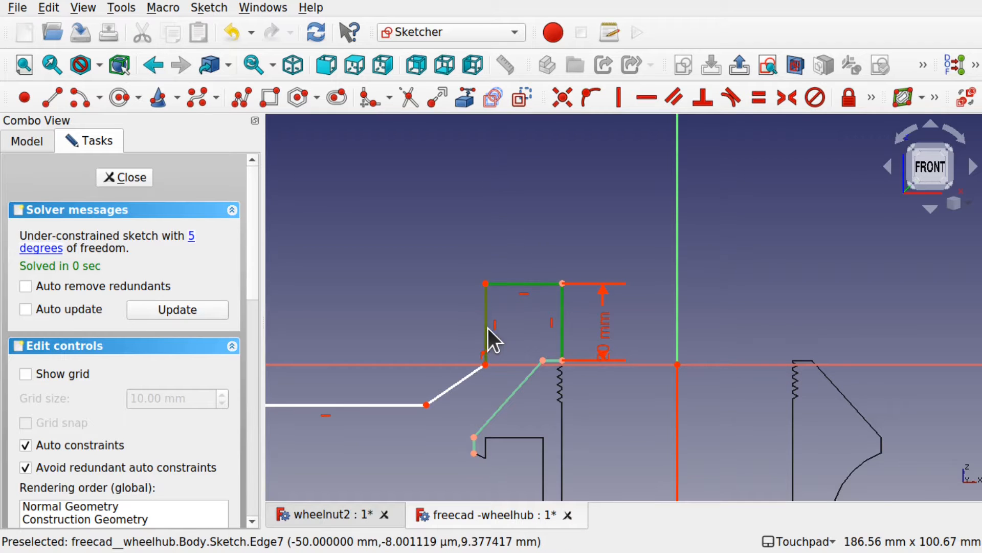
pyautogui.click(759, 97)
pyautogui.scroll(-1, 531, 235)
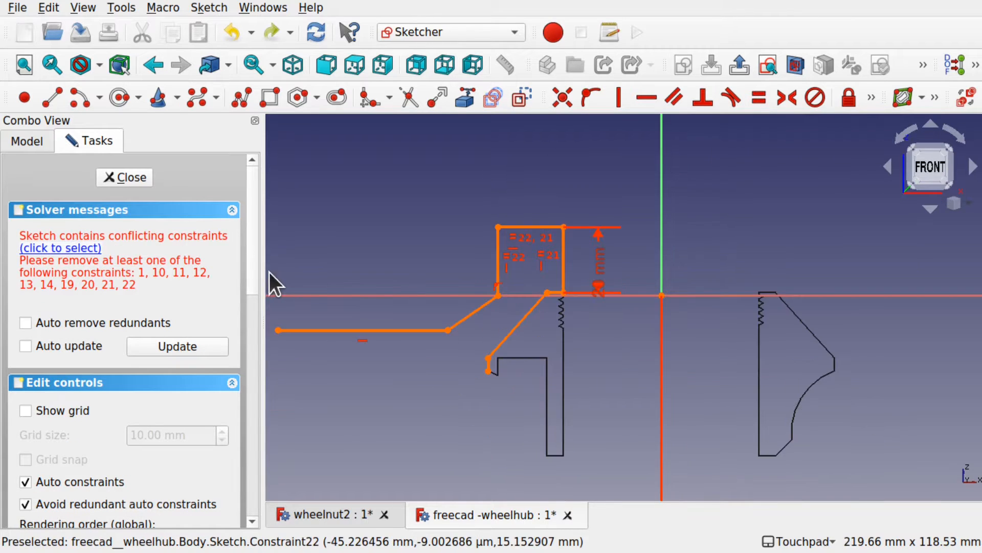
# Delete the equal-length constraints from the square section together with its 20 mm vertical dimension.
pyautogui.click(544, 257)
pyautogui.press('Delete')
pyautogui.click(600, 277)
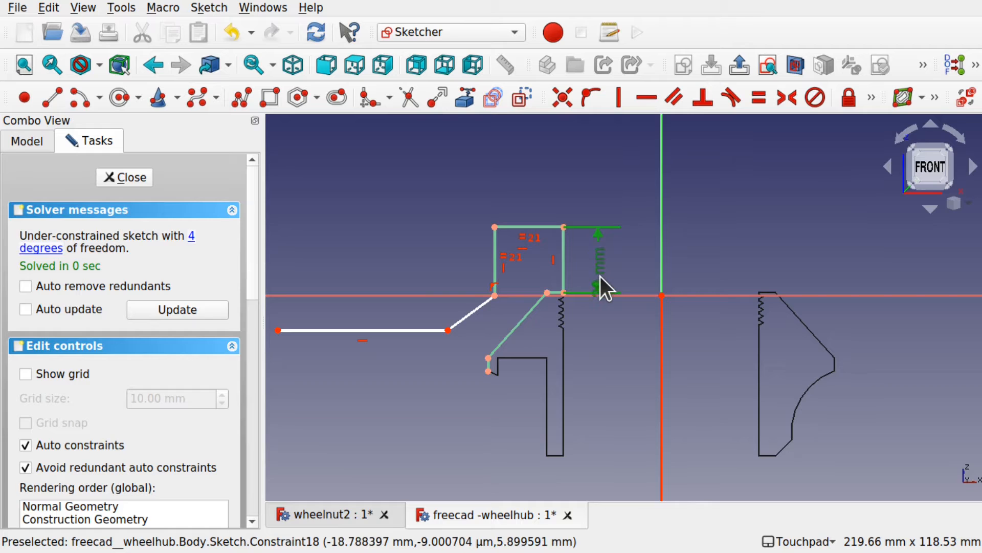
pyautogui.press('Delete')
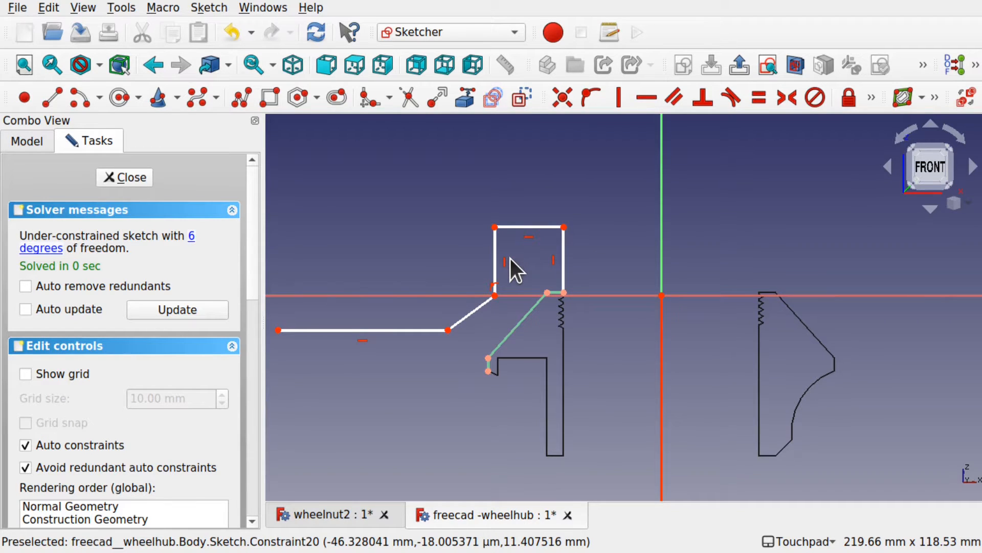
# Make the square section's three segments equal in length and delete the point-on-axis constraint at the outer vertical segment's lower end.
pyautogui.click(495, 255)
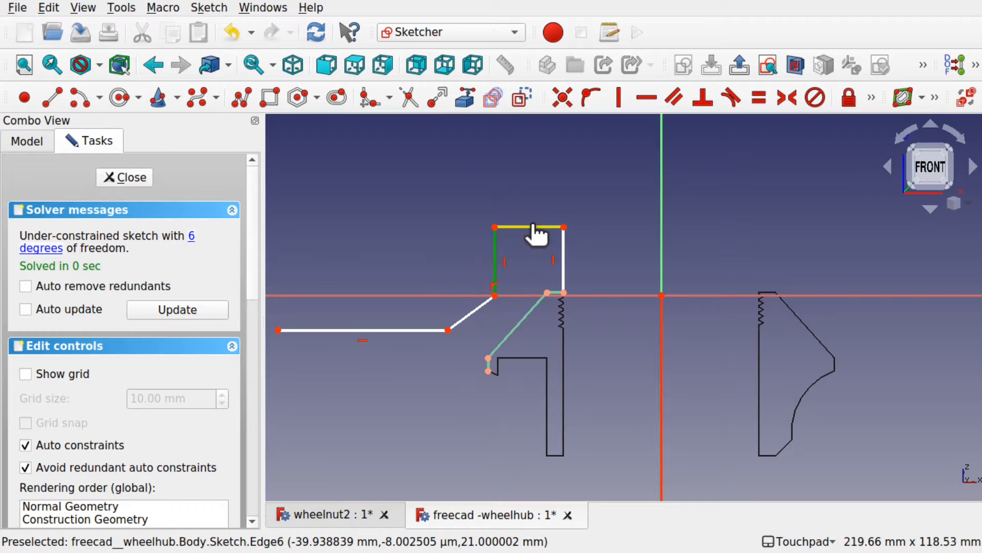
pyautogui.click(532, 227)
pyautogui.click(563, 264)
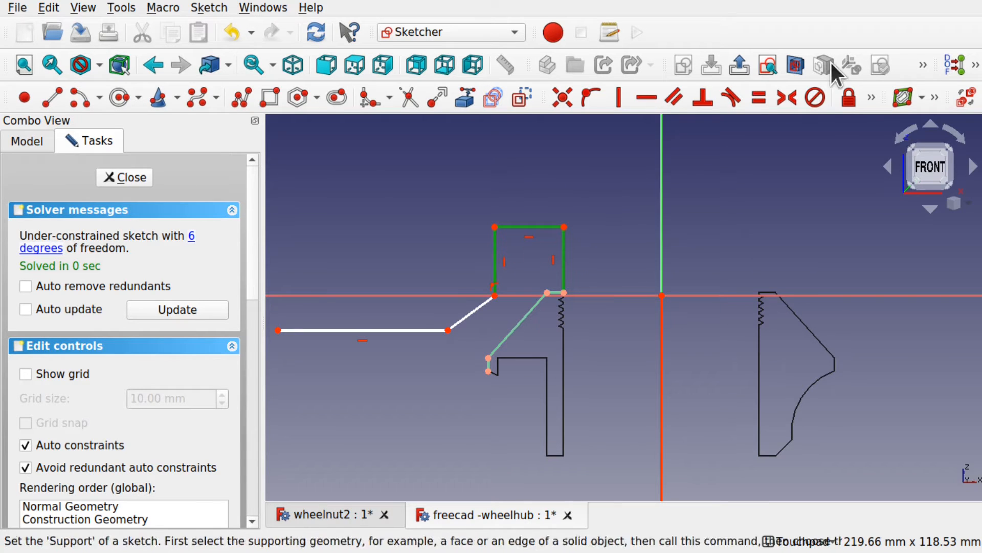
pyautogui.click(758, 98)
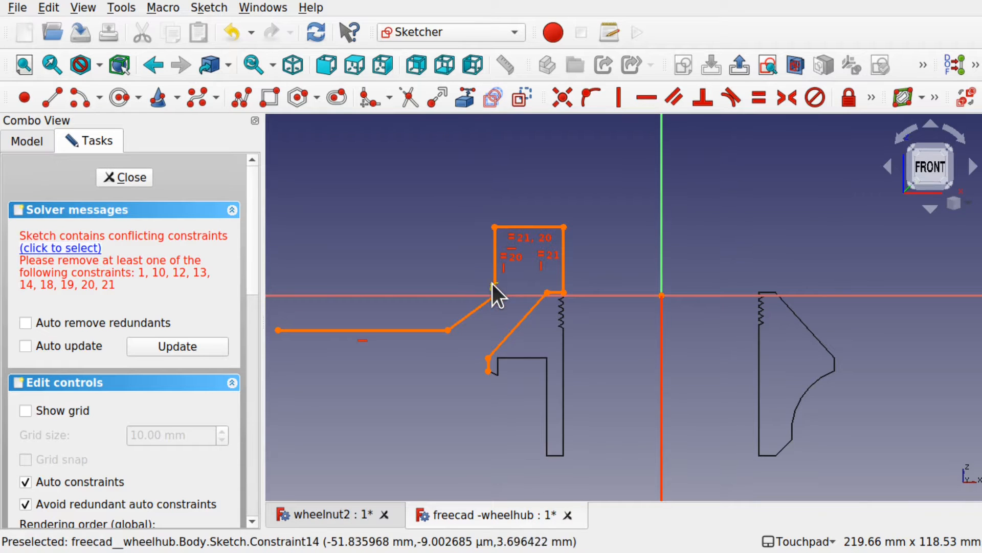
pyautogui.click(493, 284)
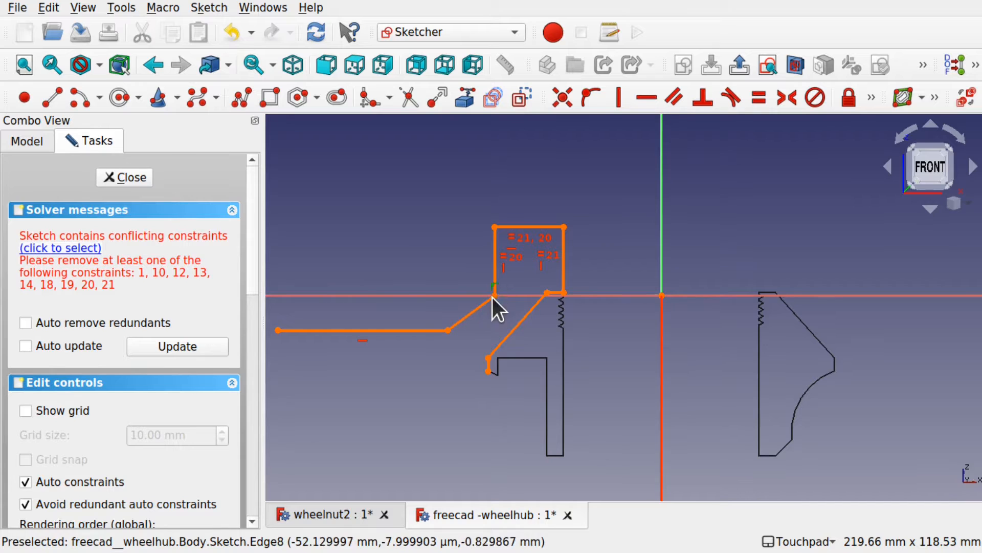
pyautogui.press('Delete')
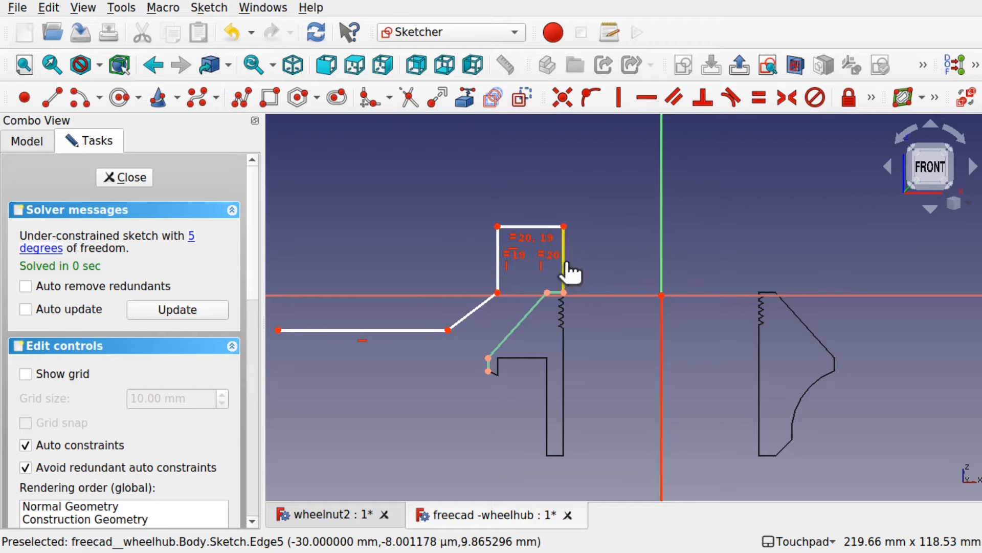
# Constrain the square section's inner vertical segment to a vertical length of 20 mm.
pyautogui.click(871, 97)
pyautogui.click(591, 124)
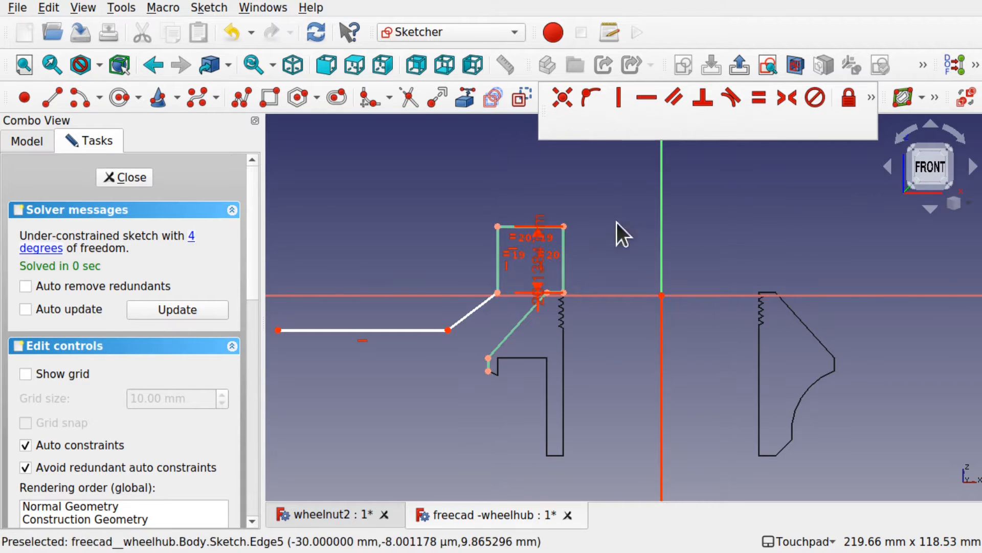
pyautogui.write('20')
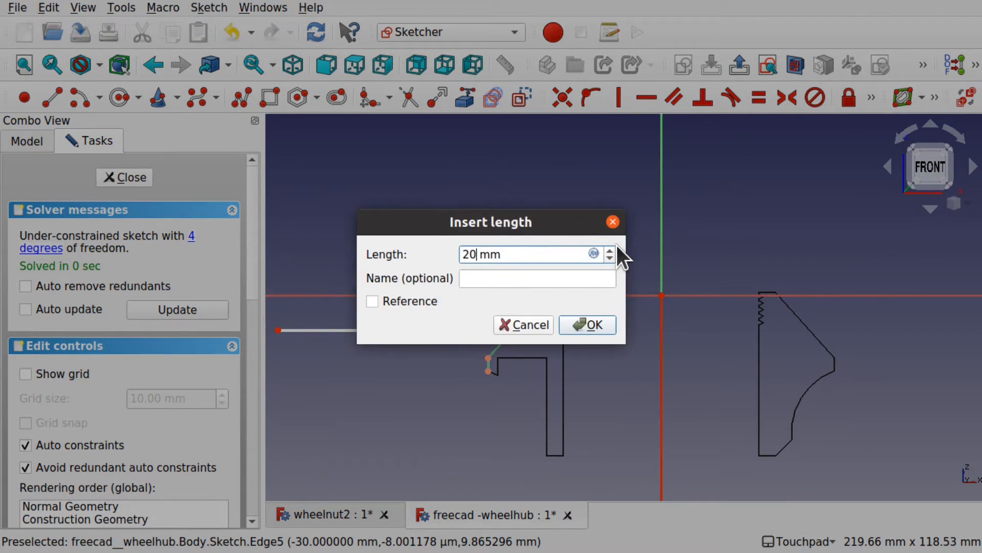
pyautogui.press('Return')
# Move the free outer end of the lower horizontal segment closer to the 320 mm vertical line.
pyautogui.scroll(3, 493, 297)
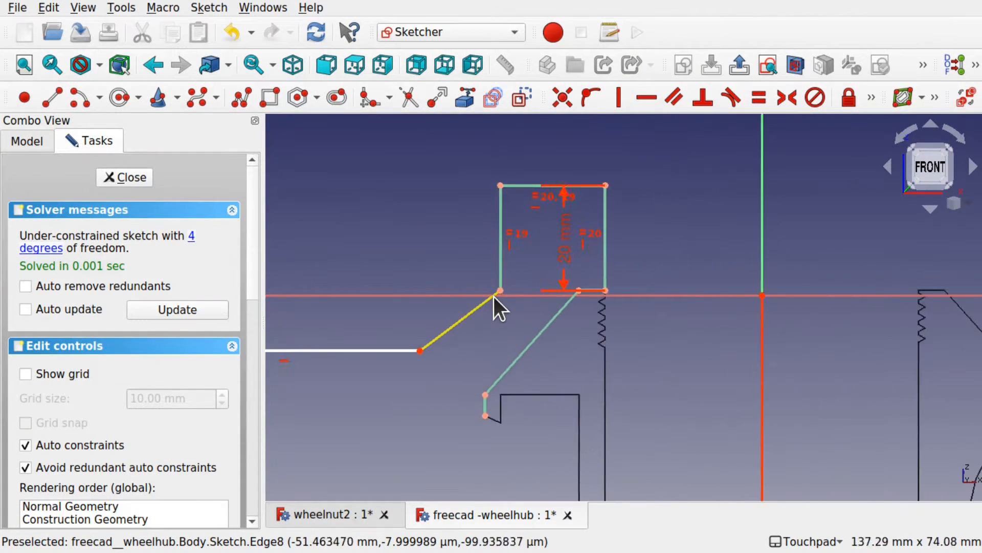
pyautogui.scroll(3, 493, 297)
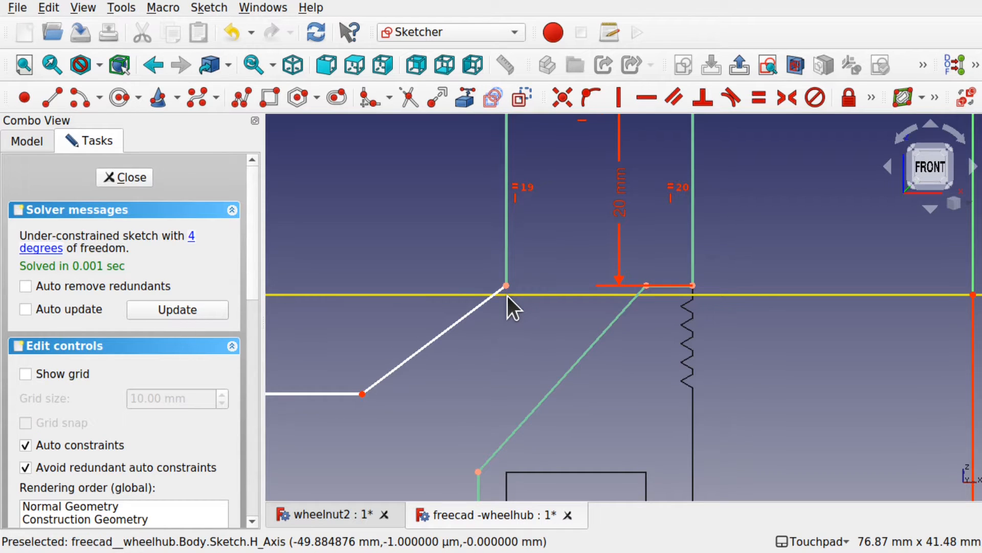
pyautogui.scroll(-5, 572, 240)
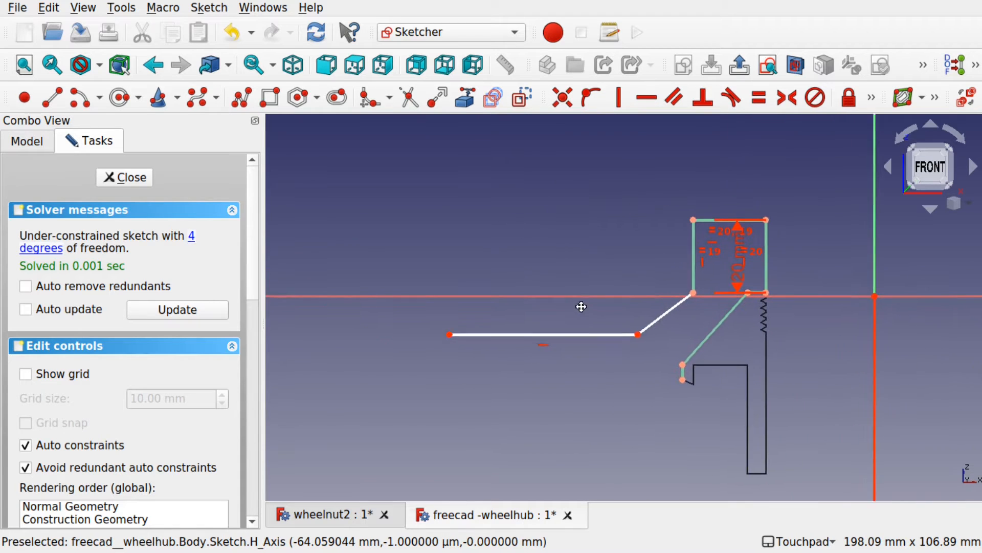
pyautogui.scroll(-5, 598, 305)
pyautogui.scroll(-2, 598, 306)
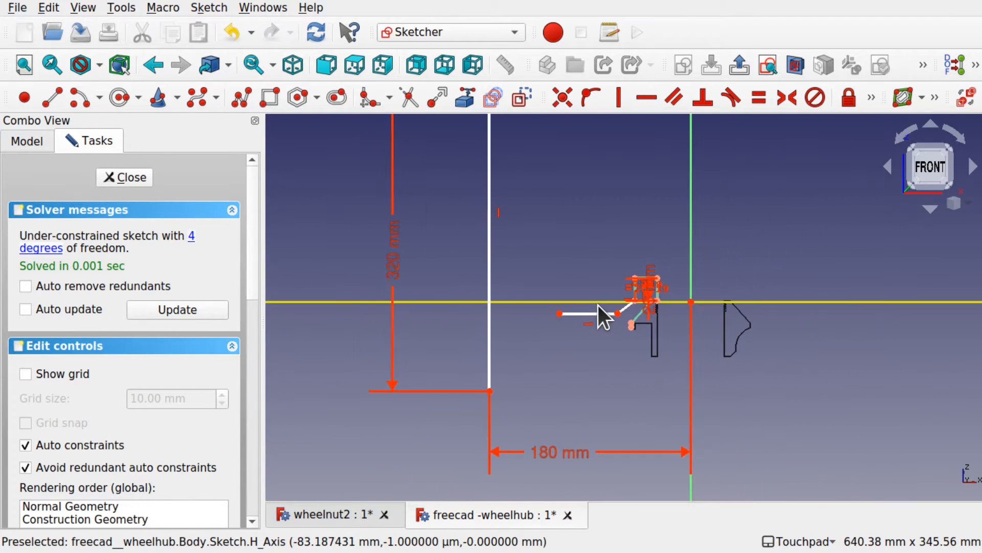
pyautogui.moveTo(559, 313); pyautogui.dragTo(519, 314)
# Draw a polyline from the 320 mm line's upper end, short horizontally inward and then vertically down to the horizontal segment's free end.
pyautogui.keyDown('shift'); pyautogui.moveTo(566, 225); pyautogui.dragTo(556, 364, button='middle'); pyautogui.keyUp('shift')
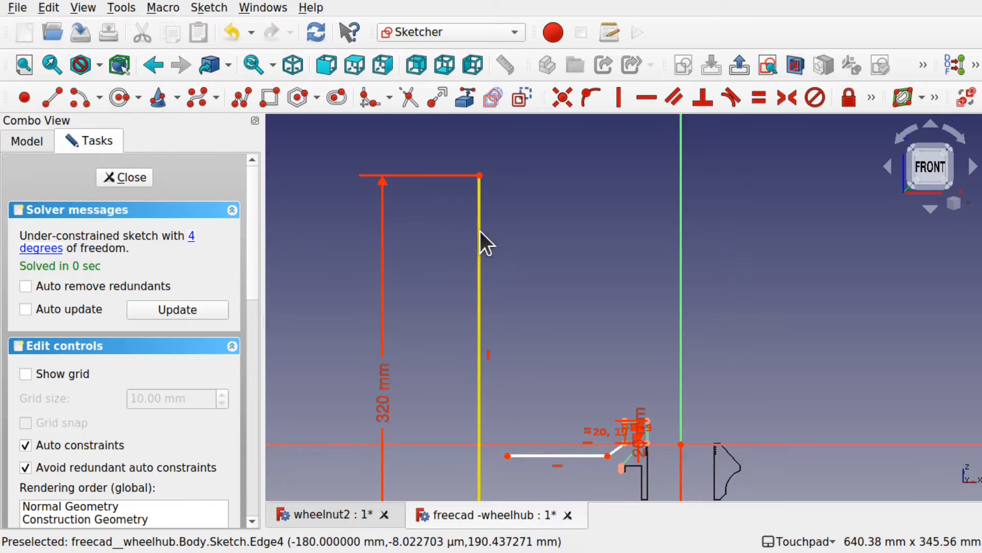
pyautogui.click(239, 97)
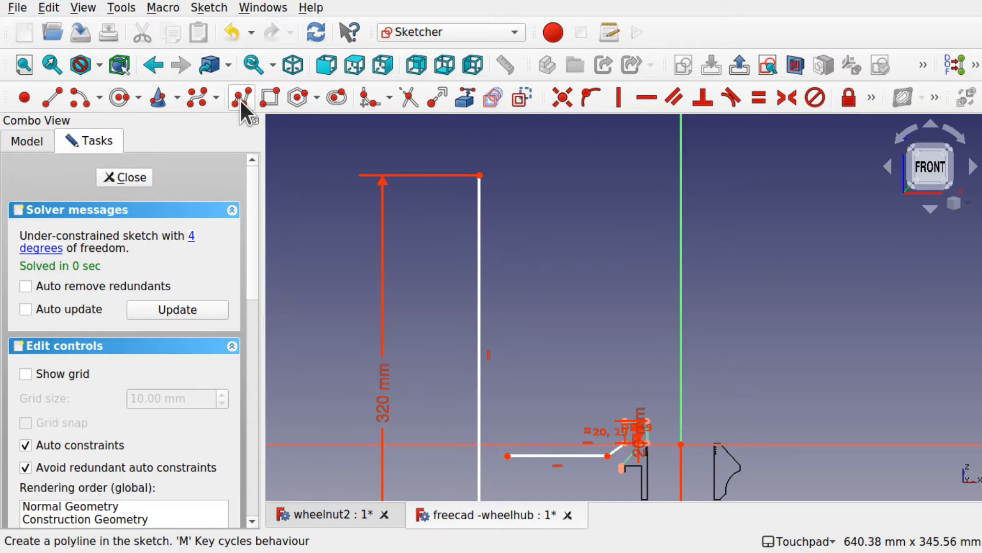
pyautogui.click(480, 175)
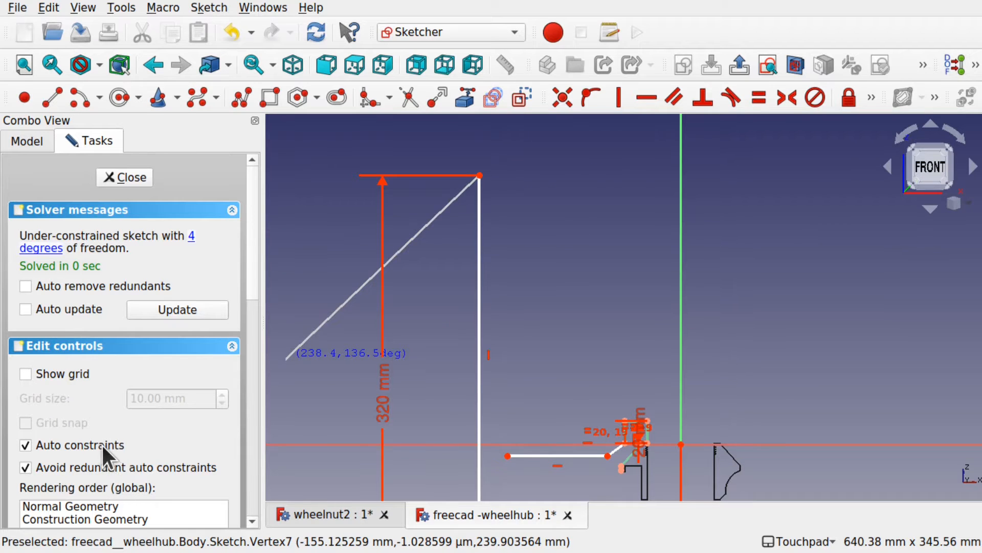
pyautogui.click(503, 175)
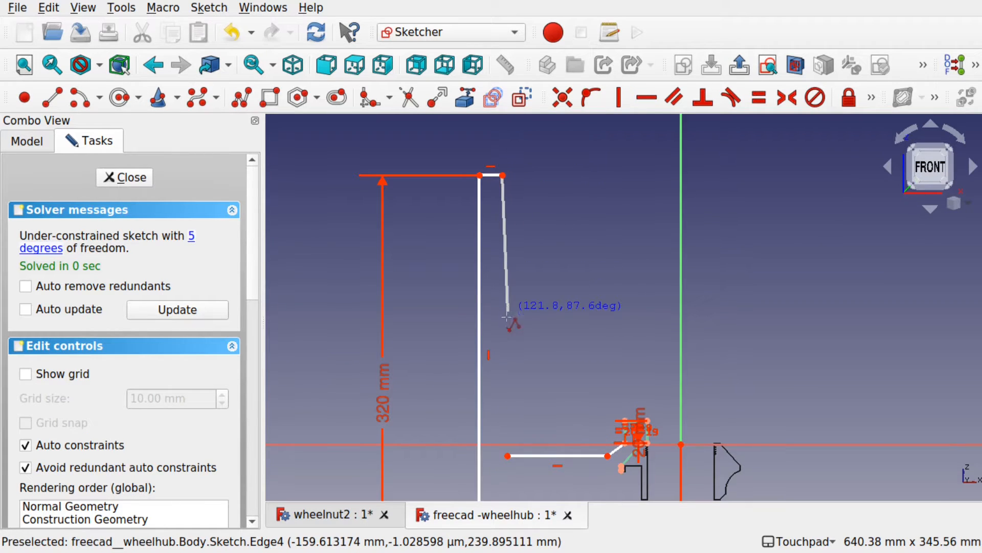
pyautogui.click(507, 455)
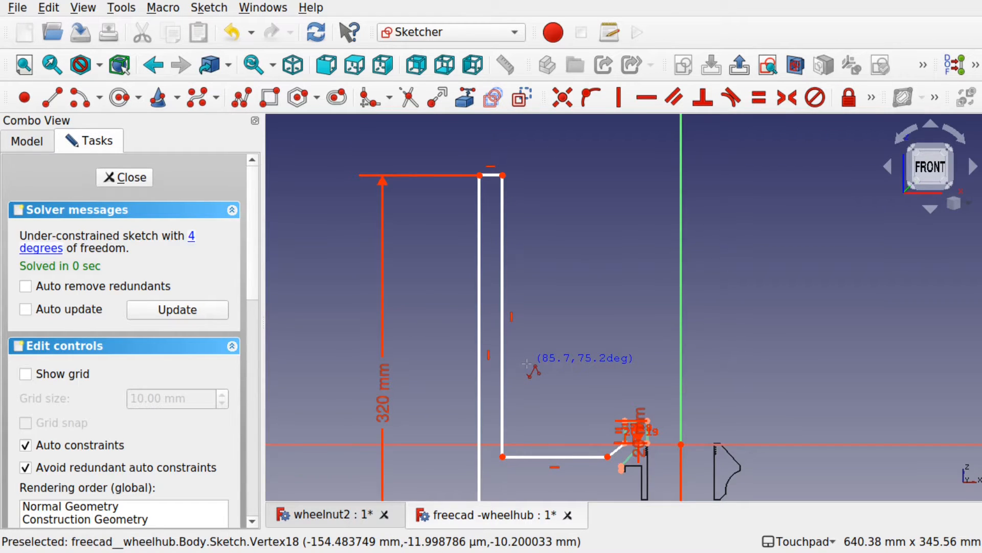
# Constrain the new inner vertical line beside the 320 mm line to a vertical length of 175 mm.
pyautogui.scroll(-3, 527, 363)
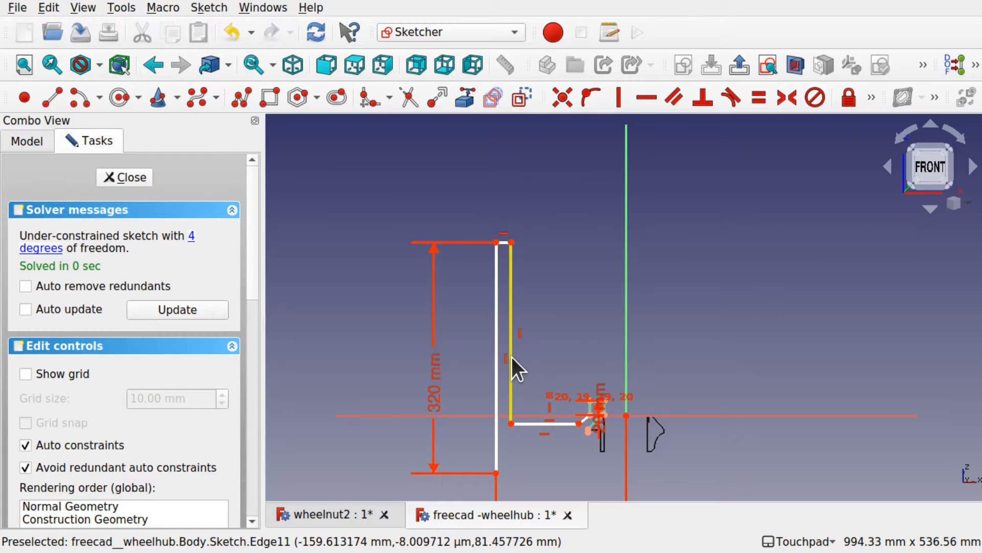
pyautogui.click(512, 356)
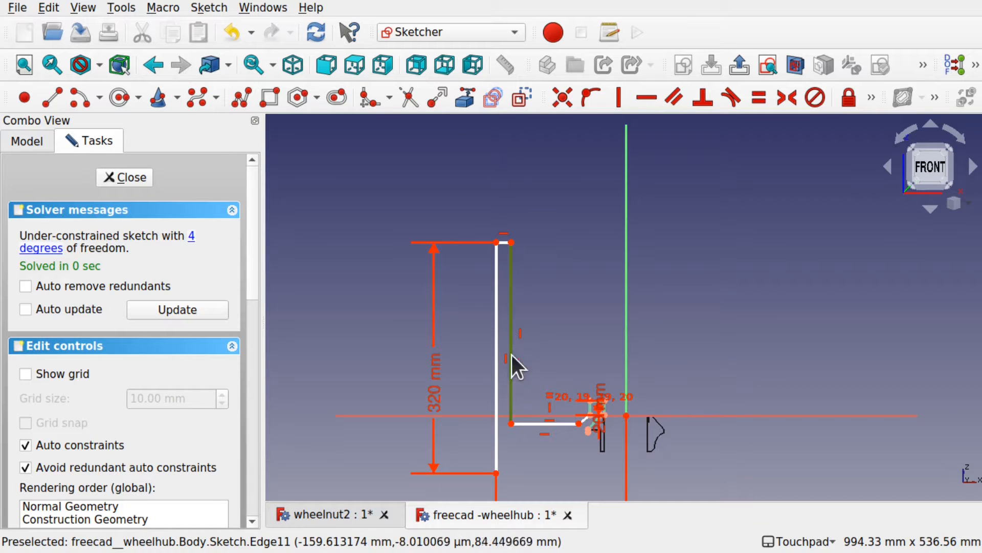
pyautogui.click(873, 96)
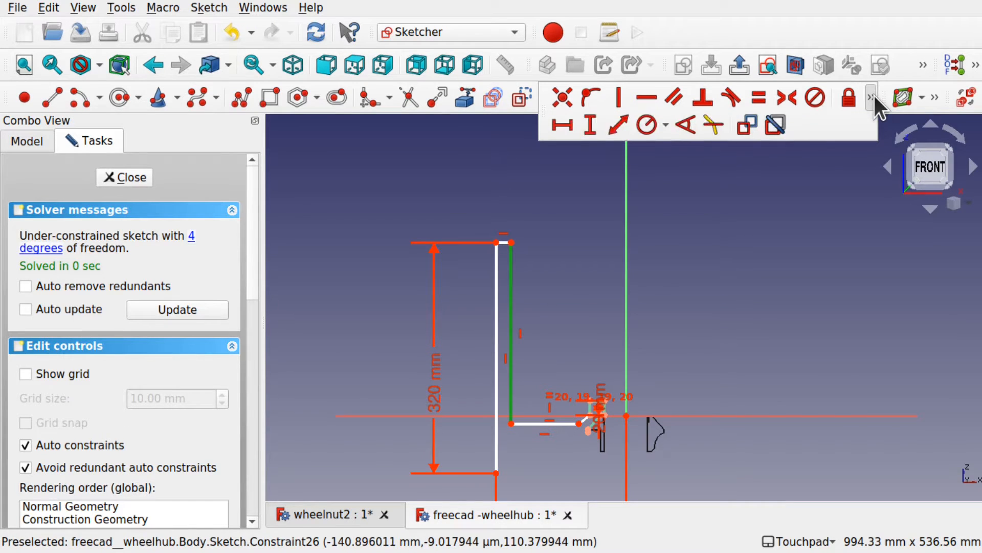
pyautogui.click(591, 123)
pyautogui.write('175')
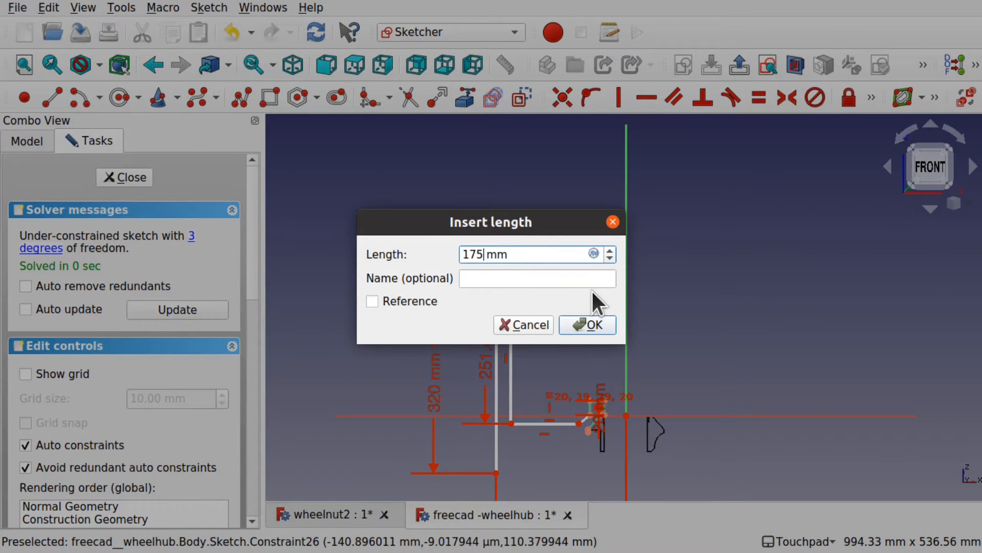
pyautogui.press('Return')
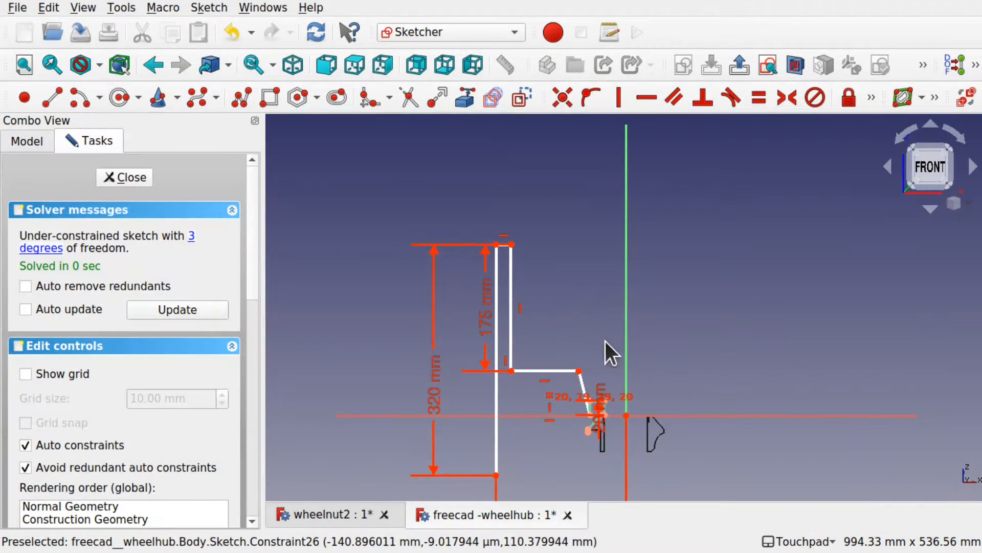
# Delete the horizontal constraint on the segment below the 175 mm line and move its inner endpoint below the horizontal axis.
pyautogui.scroll(4, 572, 370)
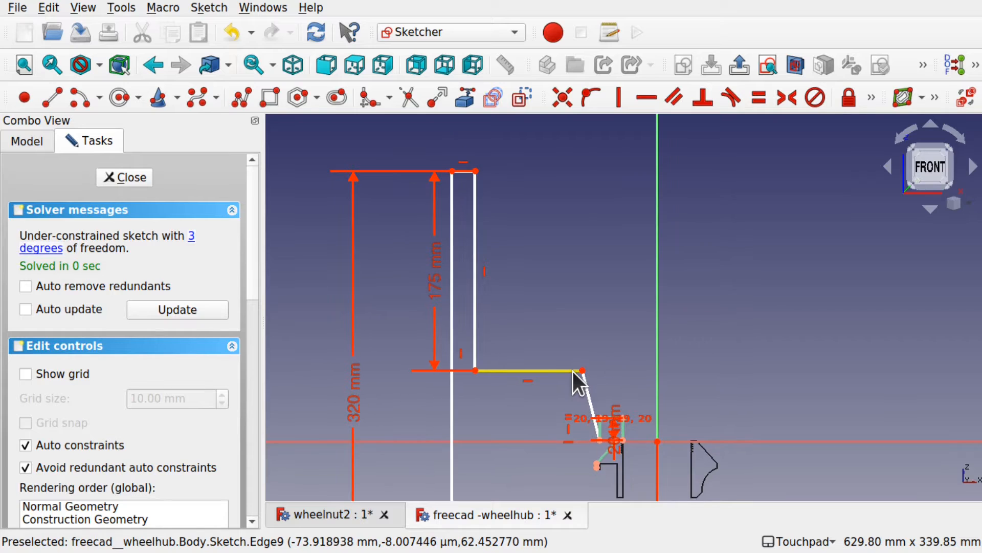
pyautogui.click(533, 382)
pyautogui.press('Delete')
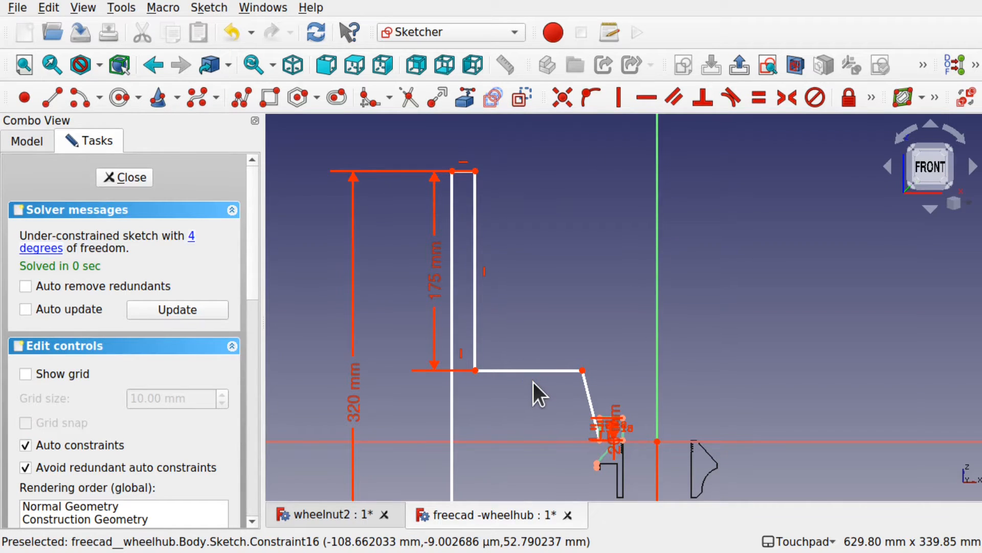
pyautogui.moveTo(583, 371)
pyautogui.mouseDown()
pyautogui.moveTo(536, 464)
pyautogui.moveTo(551, 477)
pyautogui.mouseUp()
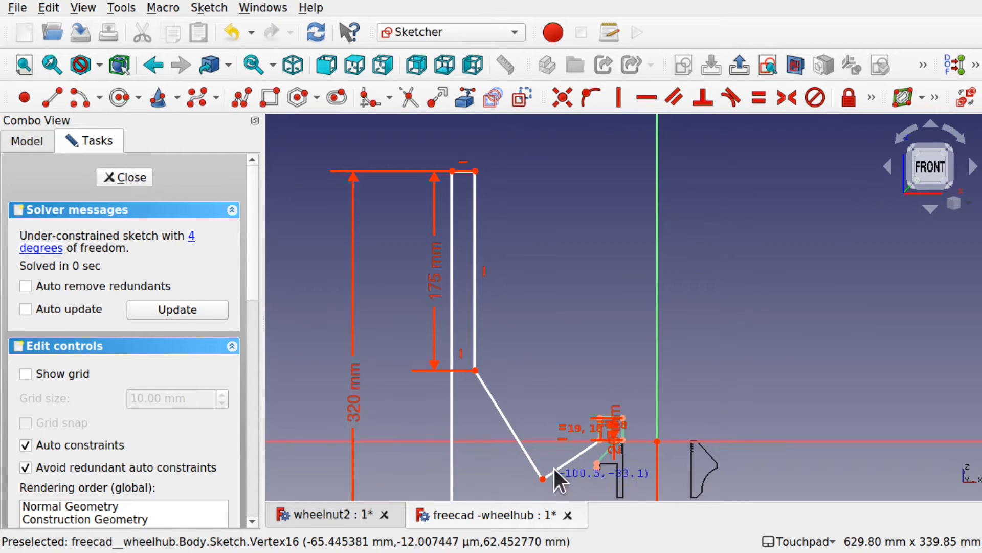
# Move the 20 mm vertical dimension out of the square section, toward the vertical axis.
pyautogui.scroll(4, 606, 437)
pyautogui.moveTo(623, 428)
pyautogui.mouseDown()
pyautogui.moveTo(706, 428)
pyautogui.moveTo(695, 431)
pyautogui.mouseUp()
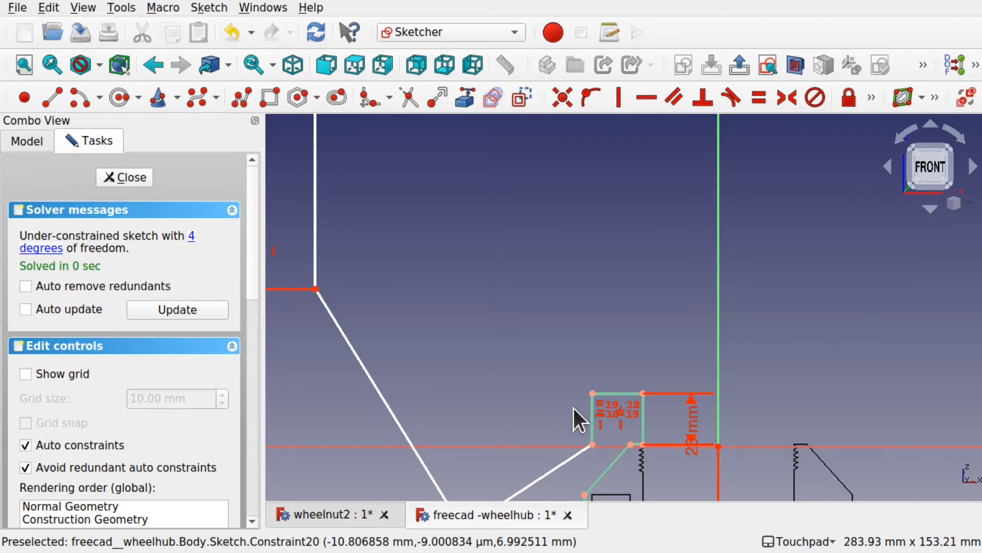
pyautogui.scroll(-4, 573, 407)
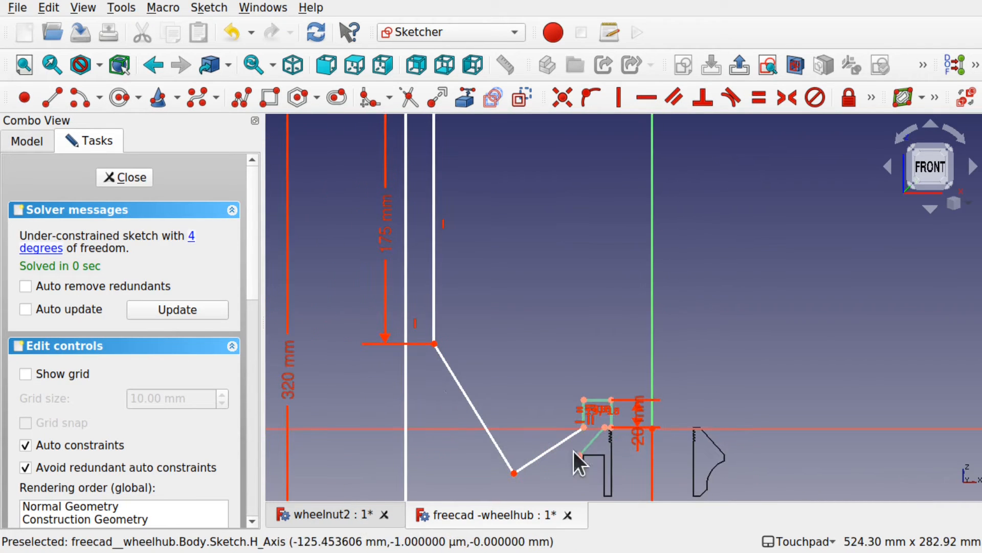
pyautogui.scroll(-2, 555, 472)
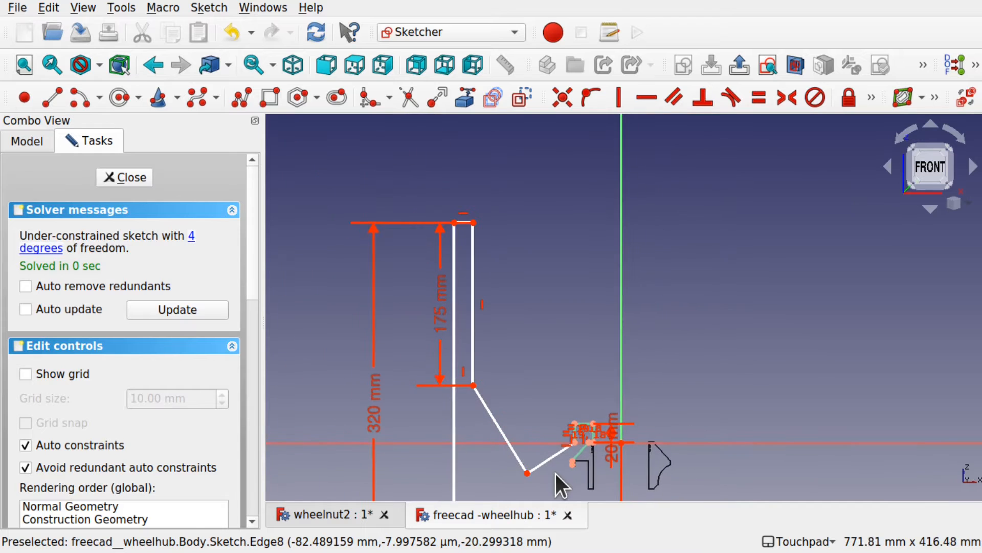
pyautogui.scroll(-1, 555, 471)
pyautogui.moveTo(555, 471)
pyautogui.keyDown('shift'); pyautogui.mouseDown(button='middle')
pyautogui.moveTo(583, 364)
pyautogui.moveTo(579, 353)
pyautogui.moveTo(566, 361)
pyautogui.mouseUp(button='middle'); pyautogui.keyUp('shift')
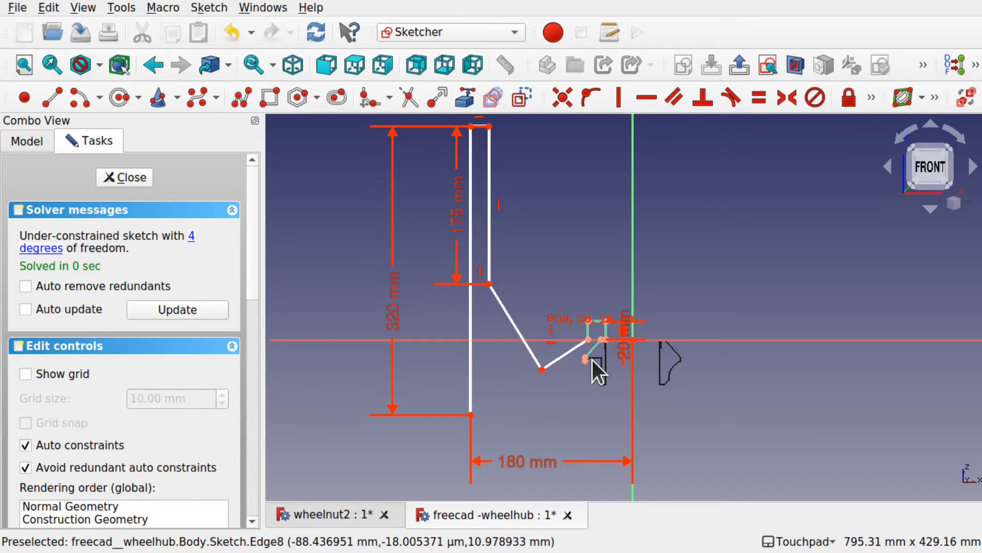
# Draw a four-segment polyline from the lowest endpoint of the linked nut edges, sloping outward and ending at the 320 mm line's lower endpoint.
pyautogui.scroll(9, 591, 360)
pyautogui.scroll(-1, 592, 360)
pyautogui.scroll(-1, 591, 360)
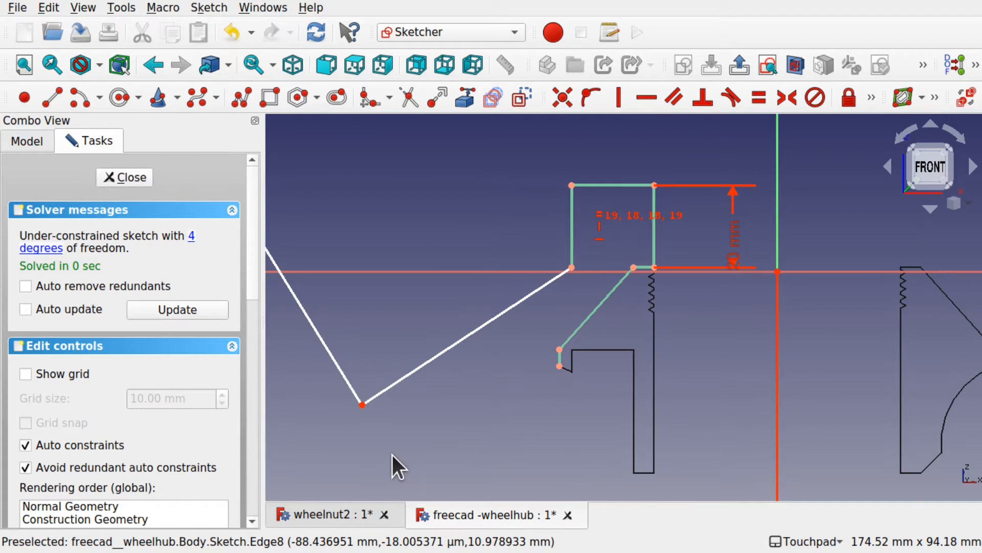
pyautogui.scroll(-7, 550, 379)
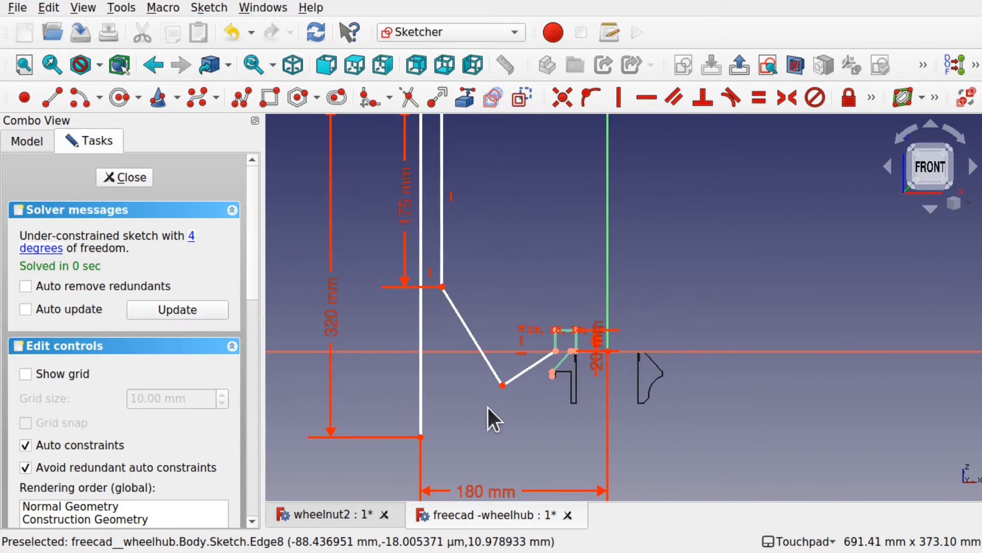
pyautogui.scroll(3, 545, 395)
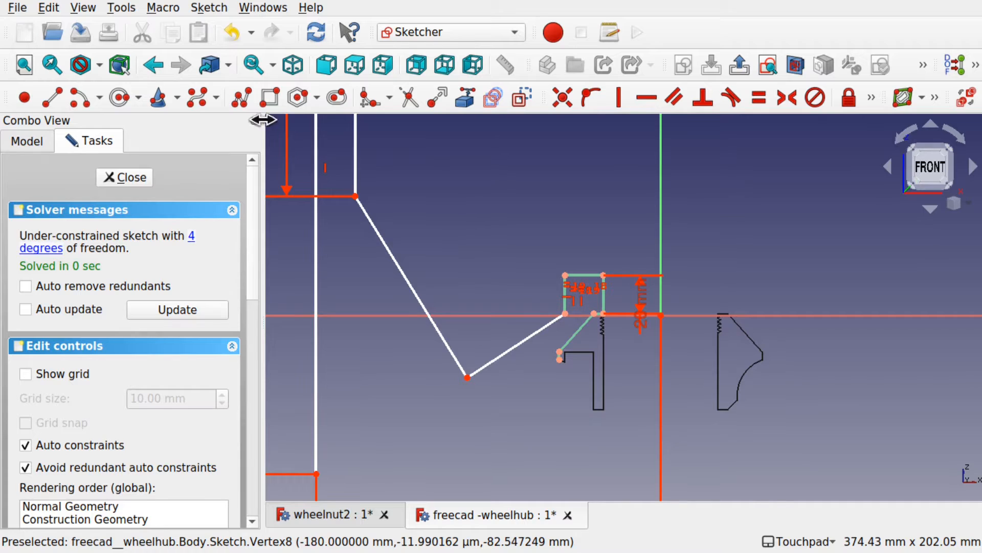
pyautogui.click(242, 98)
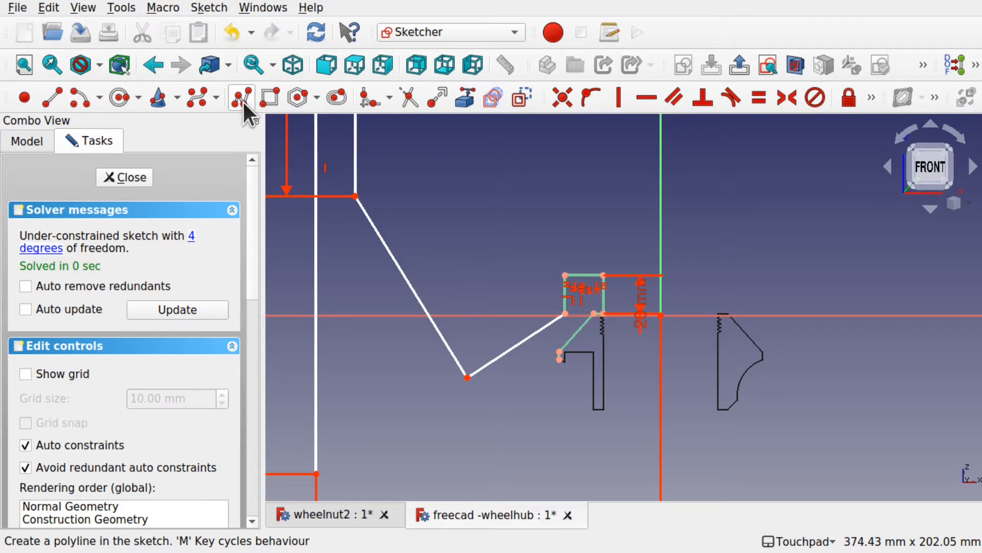
pyautogui.click(559, 359)
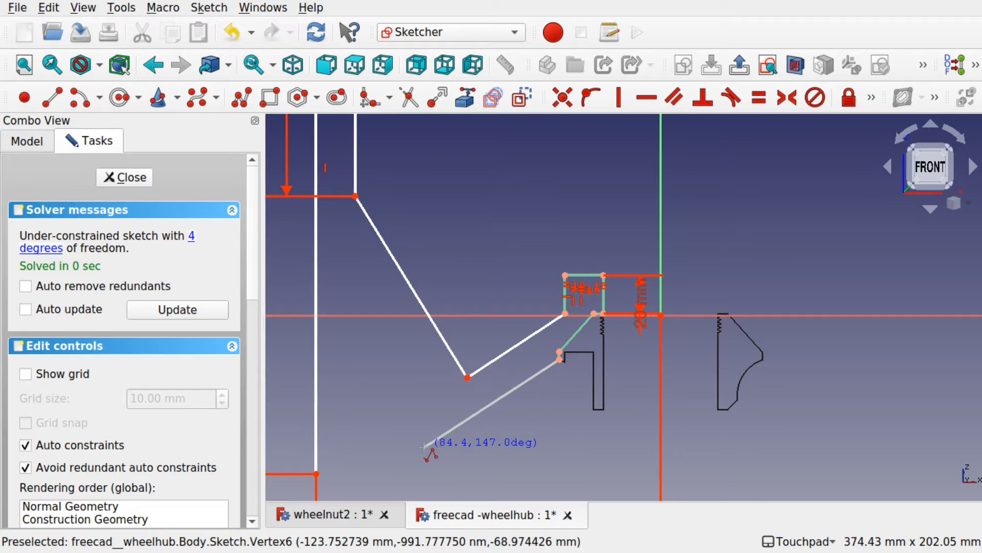
pyautogui.click(445, 433)
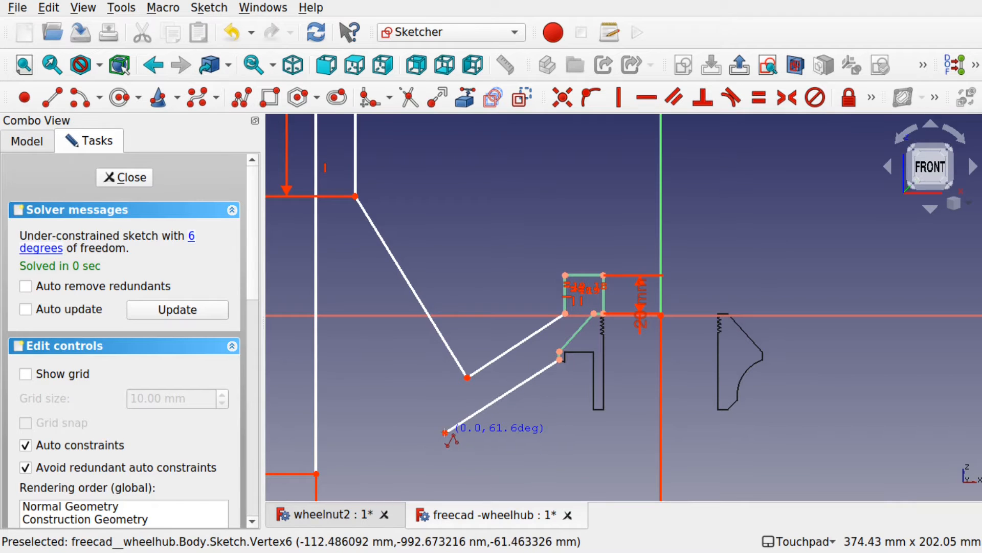
pyautogui.click(354, 451)
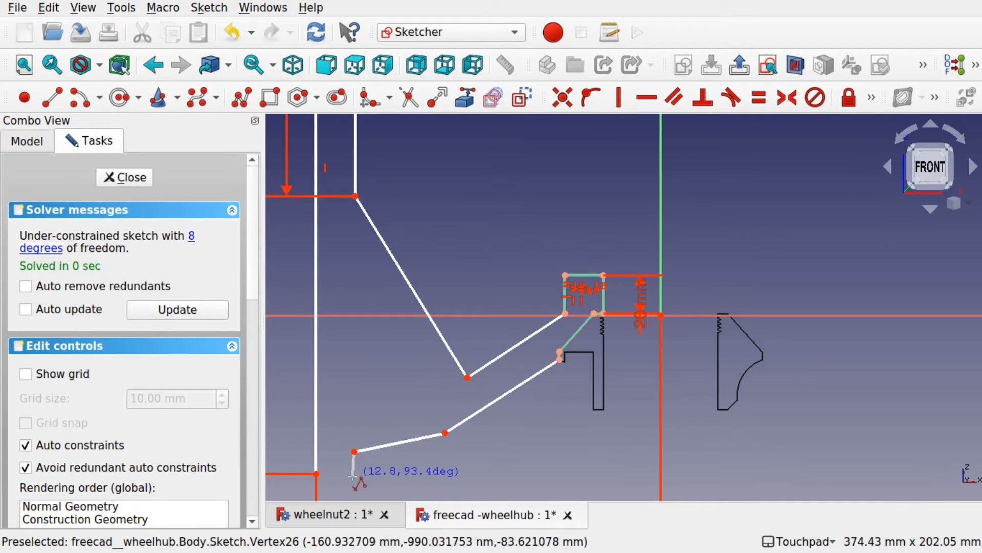
pyautogui.click(353, 476)
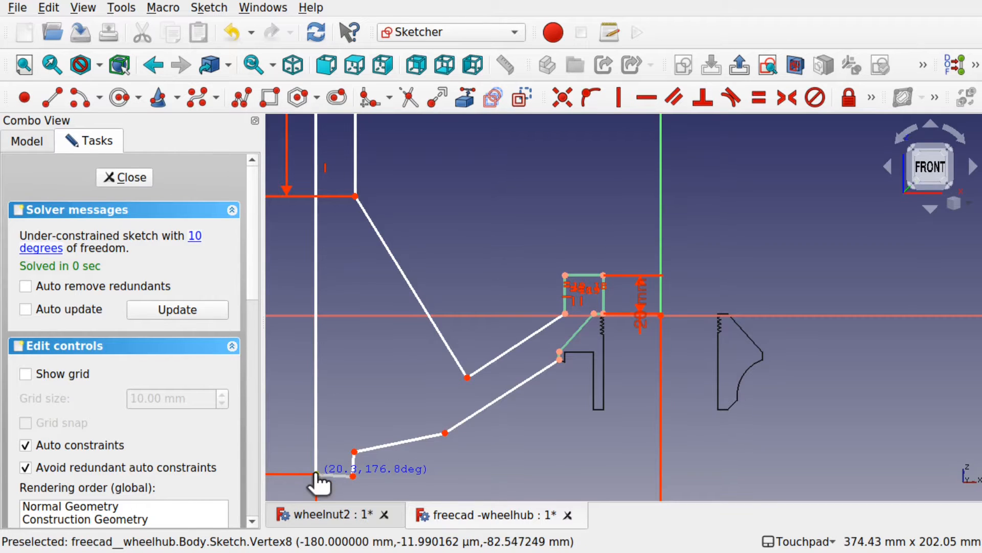
pyautogui.click(316, 473)
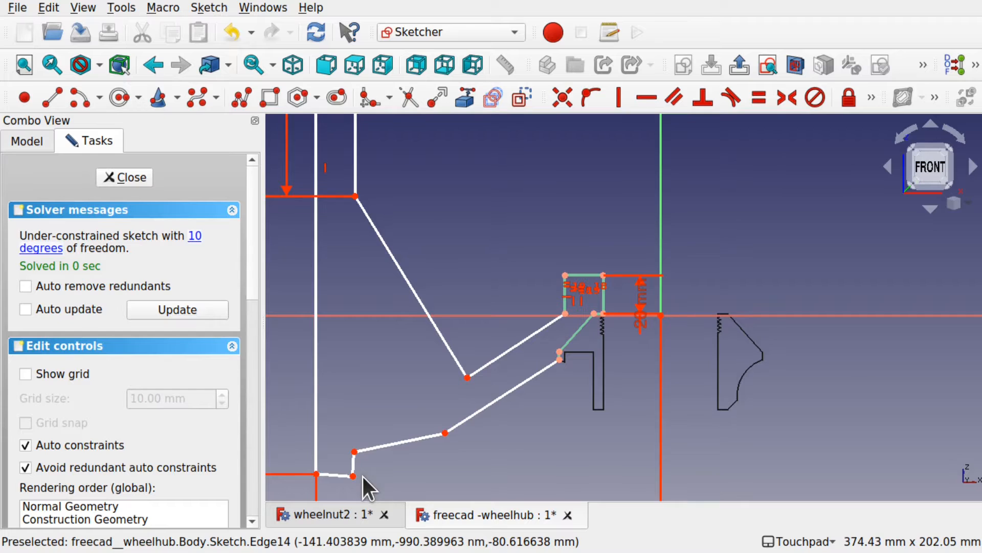
# Constrain the short bottom segment at the 320 mm line's lower end horizontal and the short segment rising from it vertical.
pyautogui.scroll(2, 361, 474)
pyautogui.click(325, 473)
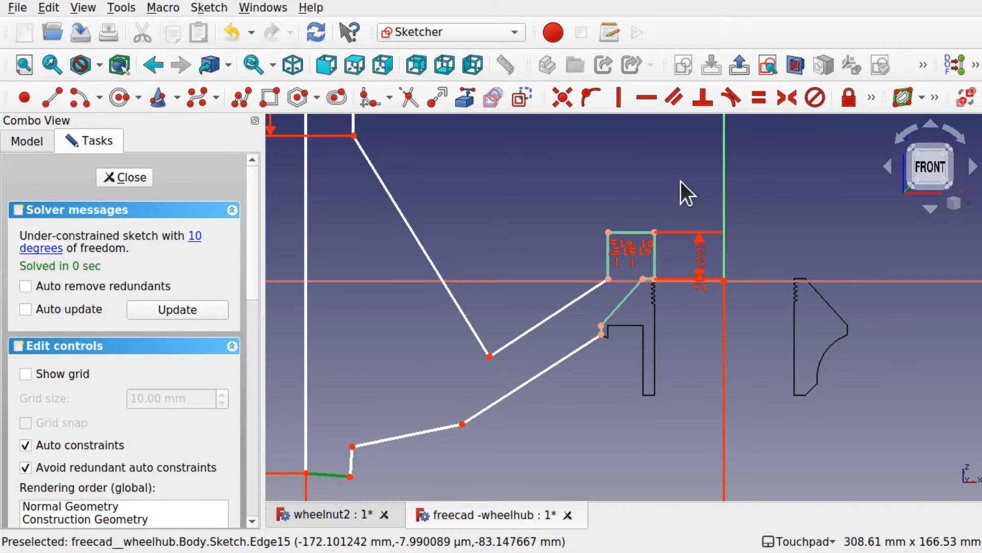
pyautogui.click(652, 99)
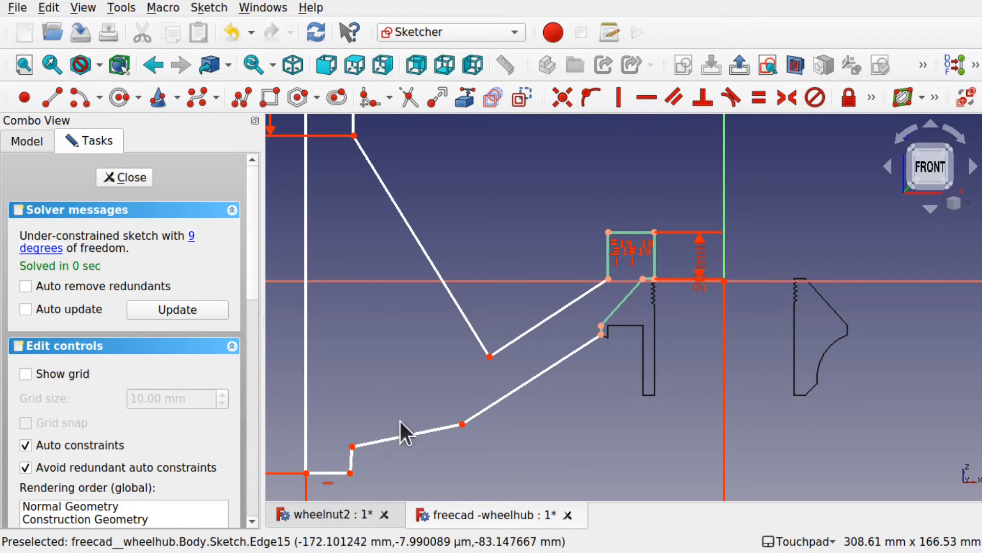
pyautogui.click(350, 459)
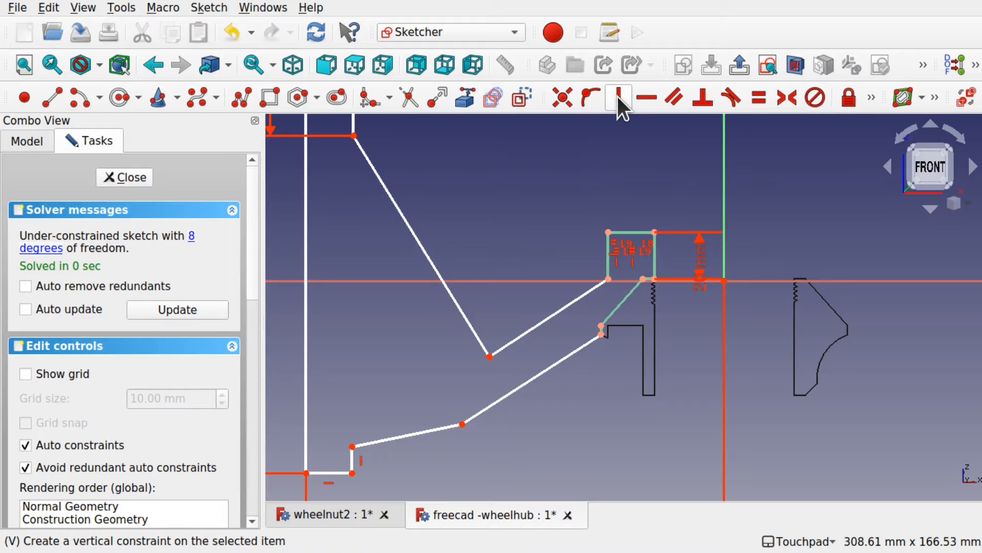
# Set the length of the lower sloped line that starts at the linked nut edges to 70 mm.
pyautogui.click(535, 373)
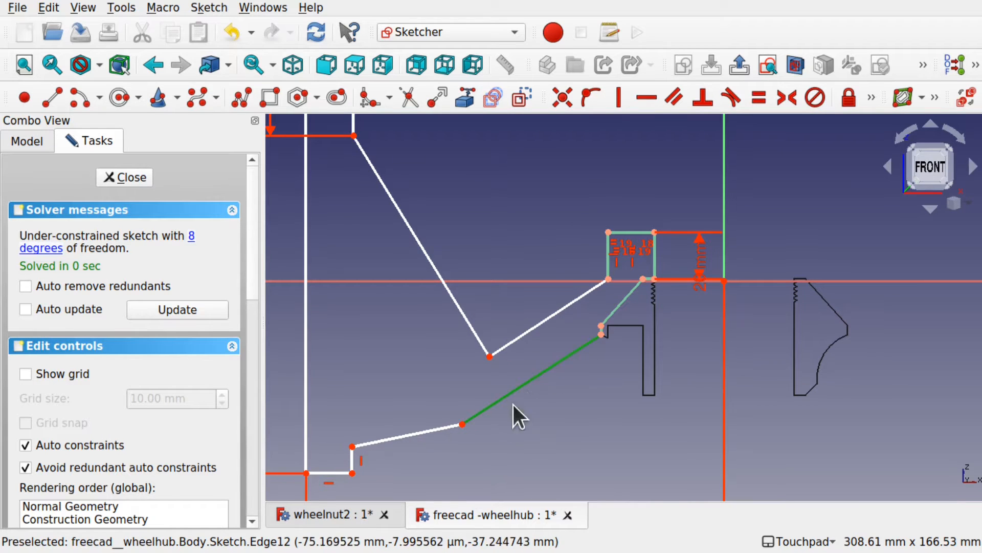
pyautogui.click(872, 97)
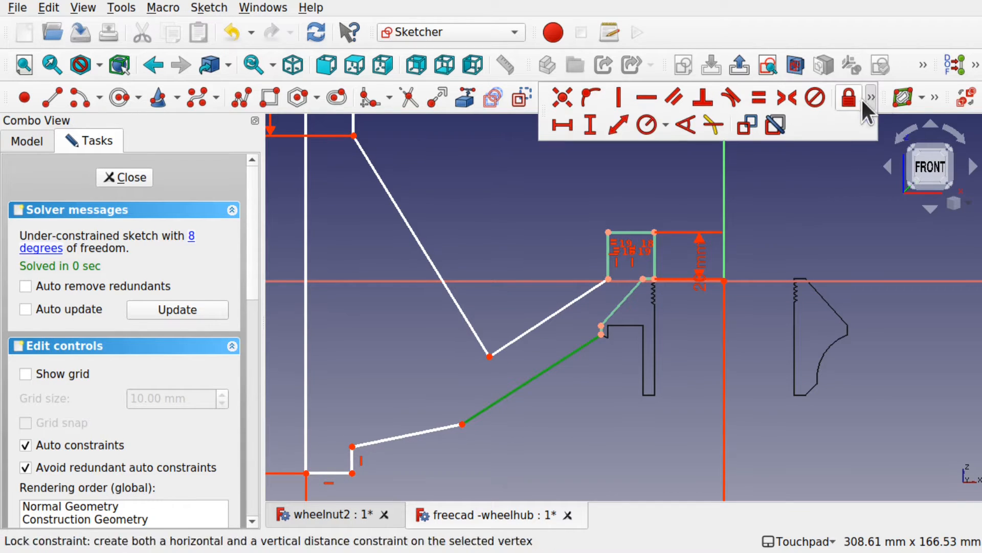
pyautogui.click(625, 124)
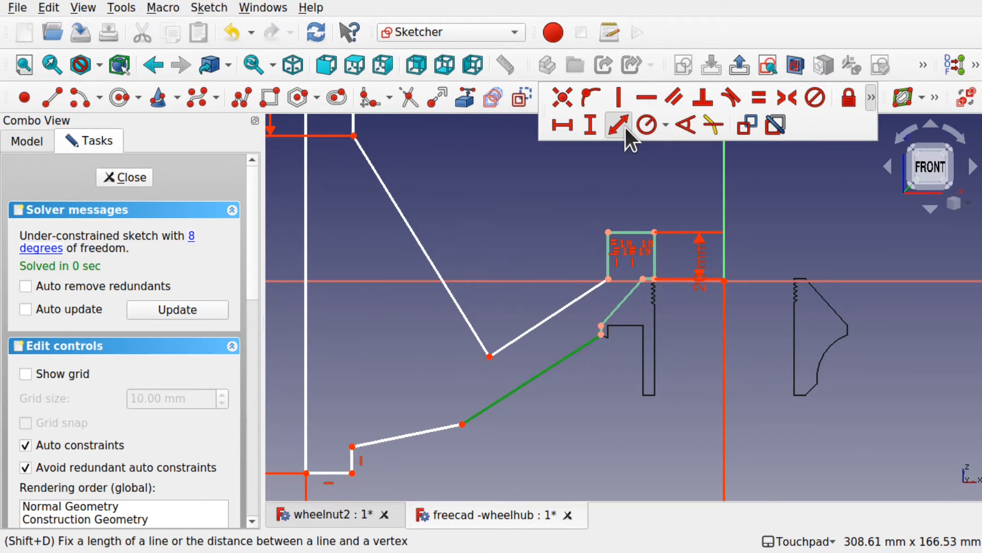
pyautogui.write('70')
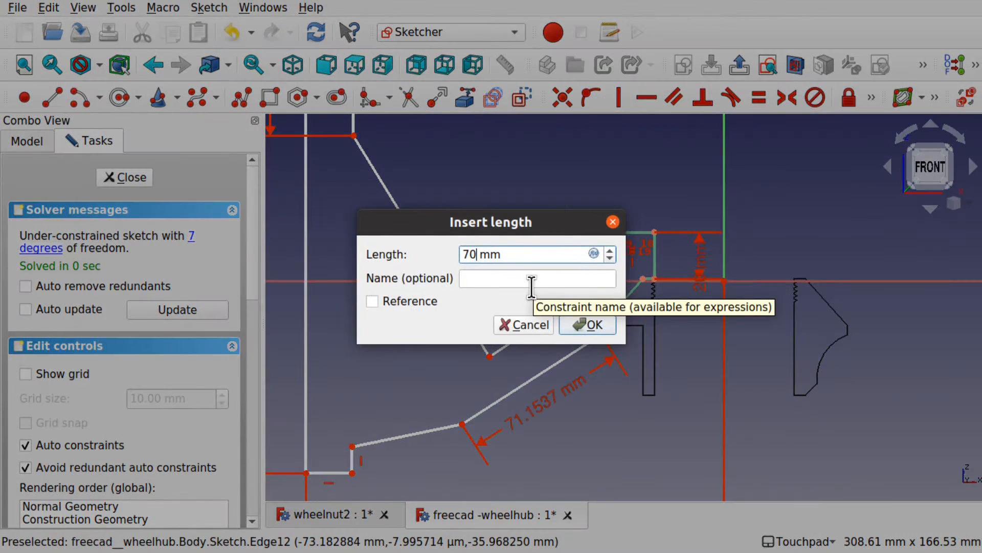
pyautogui.press('Return')
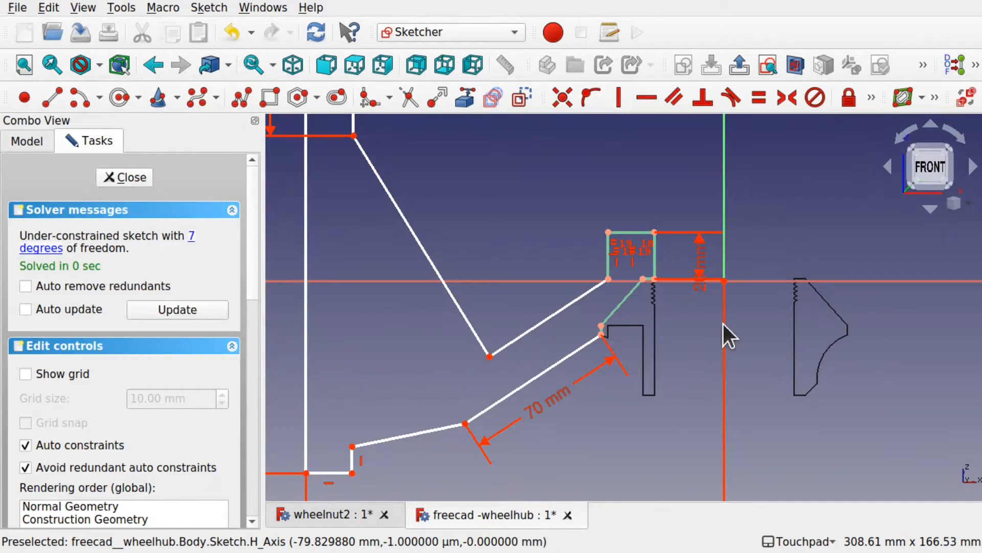
# Check the complete hub profile and close the sketch.
pyautogui.scroll(-4, 561, 346)
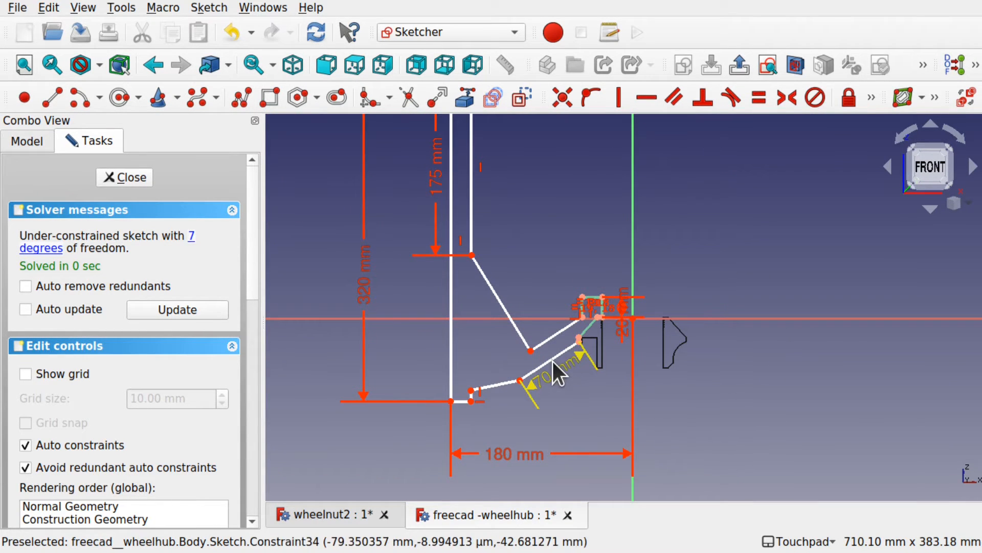
pyautogui.scroll(2, 553, 362)
pyautogui.scroll(1, 553, 361)
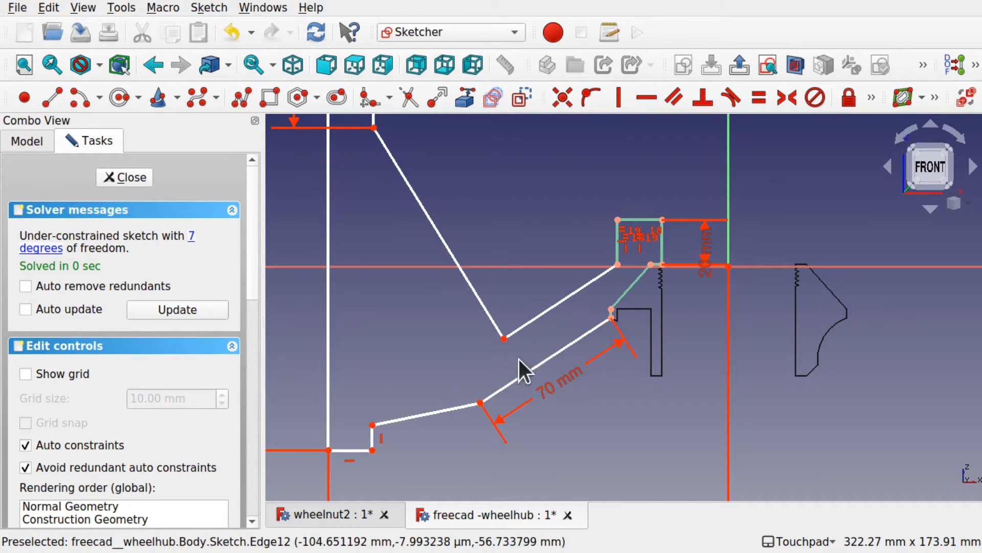
pyautogui.scroll(-5, 533, 351)
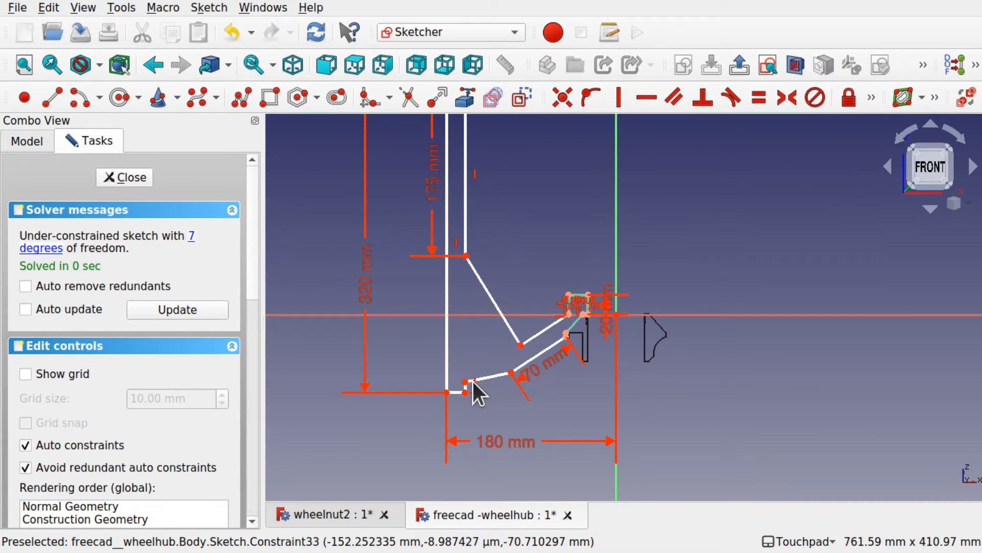
pyautogui.moveTo(531, 306)
pyautogui.keyDown('shift'); pyautogui.mouseDown(button='middle')
pyautogui.moveTo(526, 497)
pyautogui.moveTo(535, 335)
pyautogui.mouseUp(button='middle'); pyautogui.keyUp('shift')
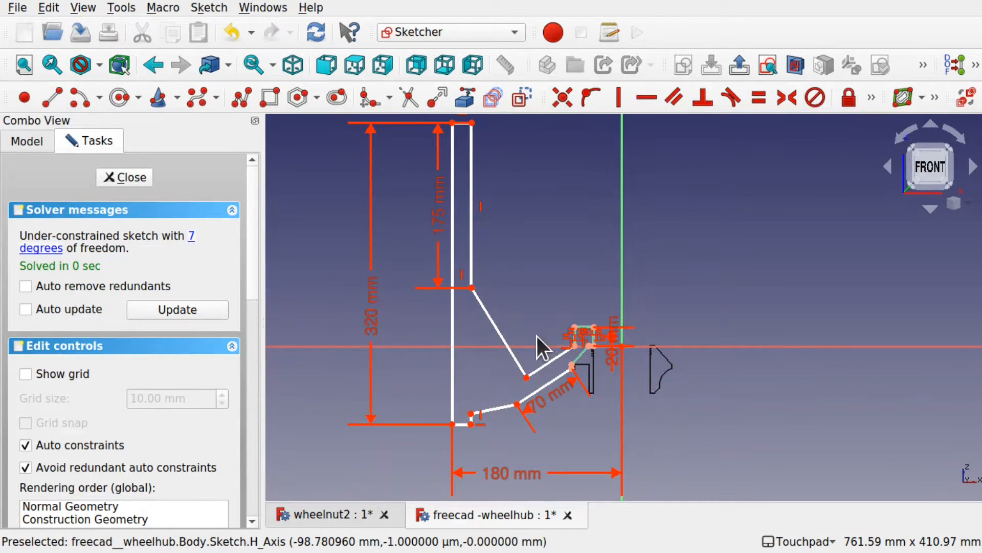
pyautogui.click(128, 176)
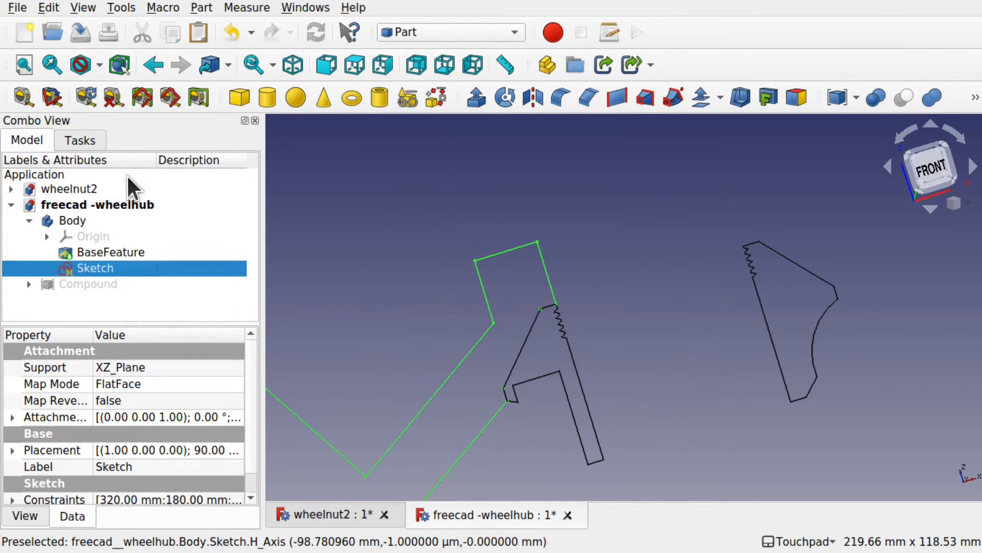
pyautogui.scroll(-5, 456, 274)
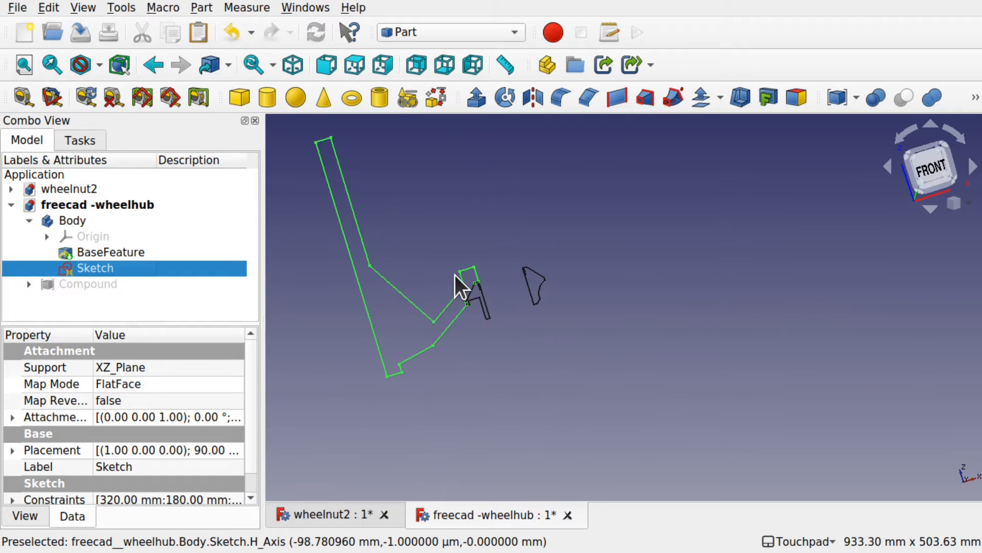
pyautogui.moveTo(434, 318)
pyautogui.keyDown('alt'); pyautogui.mouseDown(button='middle')
pyautogui.moveTo(511, 201)
pyautogui.moveTo(468, 278)
pyautogui.mouseUp(button='middle'); pyautogui.keyUp('alt')
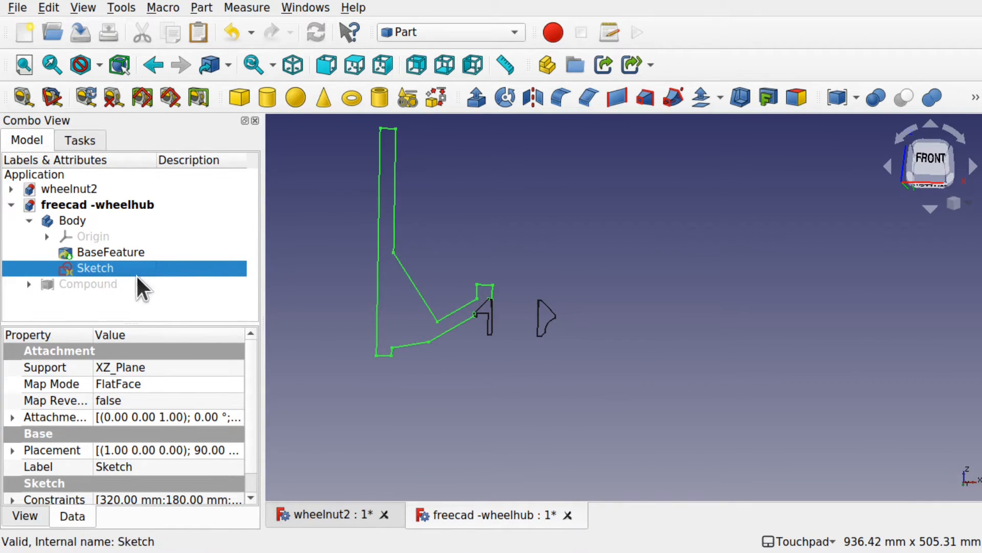
# In the Part Design workbench, create a 360° Revolution of the hub profile sketch around its vertical axis.
pyautogui.click(436, 32)
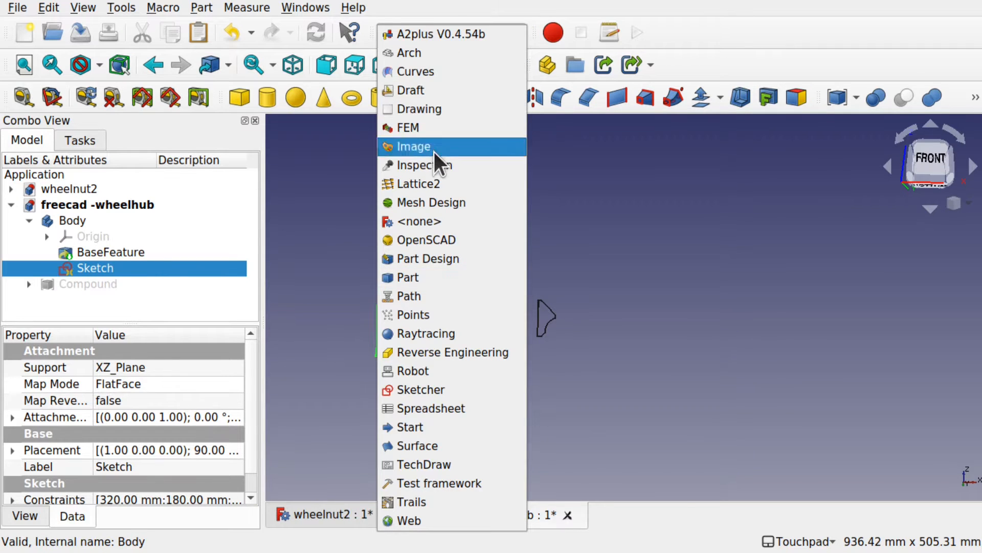
pyautogui.click(442, 258)
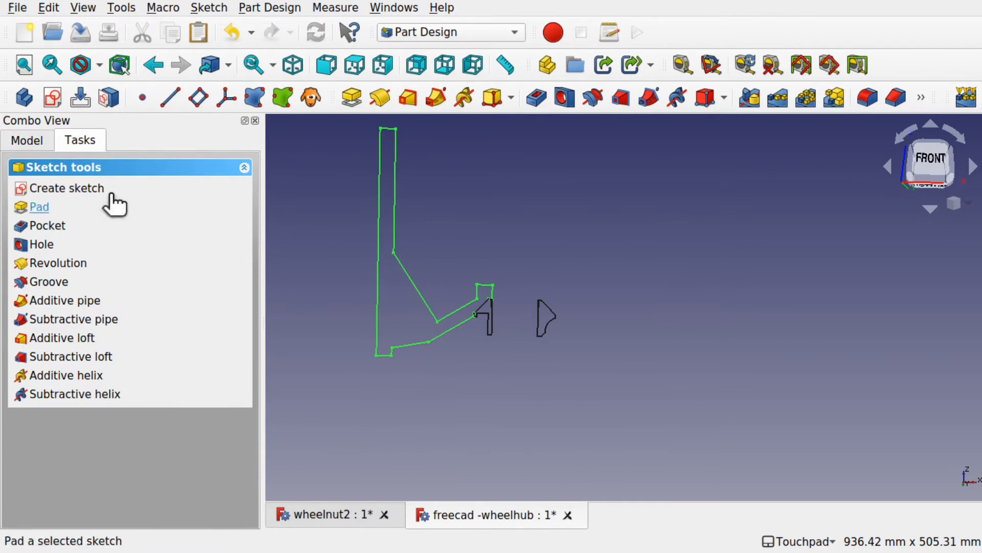
pyautogui.click(31, 142)
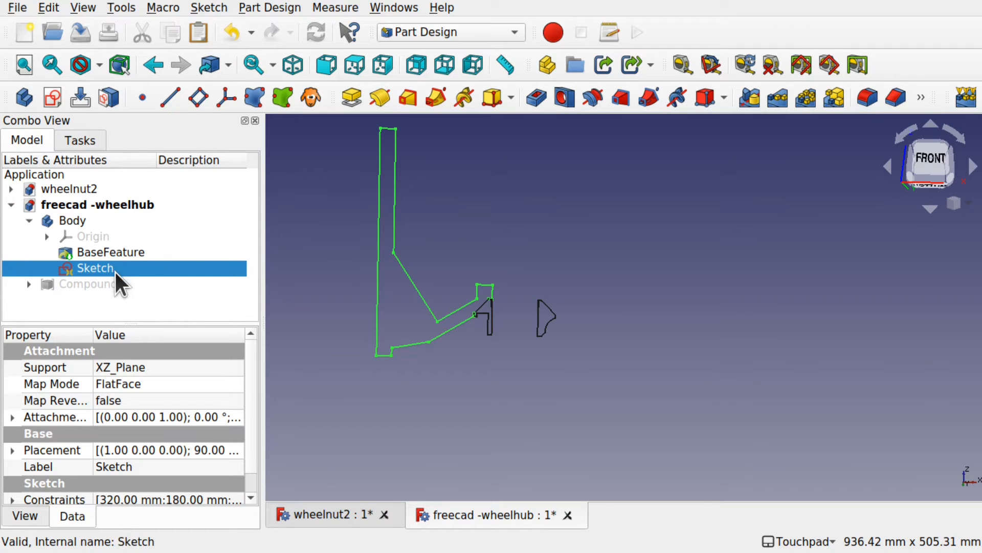
pyautogui.click(261, 7)
pyautogui.moveTo(351, 206)
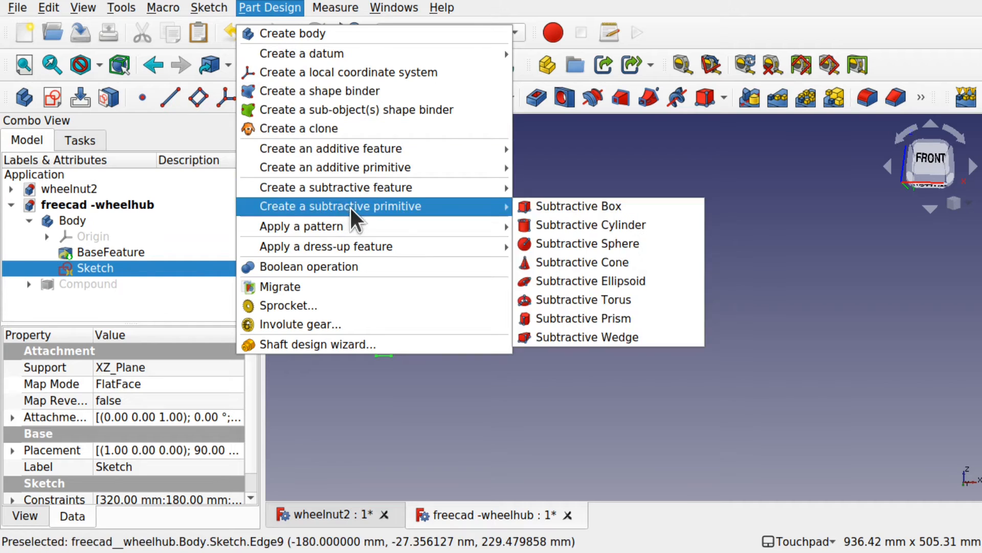
pyautogui.moveTo(394, 149)
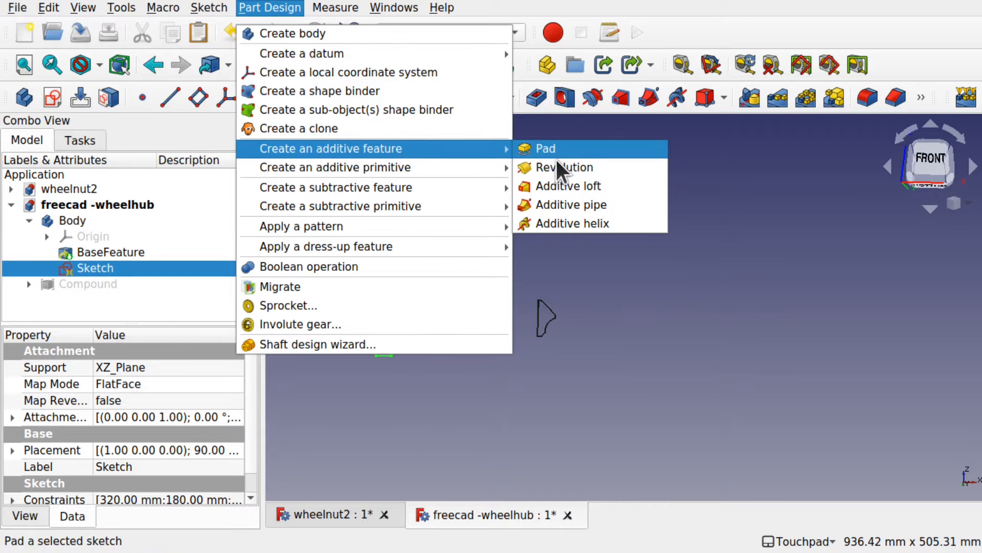
pyautogui.click(558, 167)
pyautogui.keyDown('alt'); pyautogui.moveTo(490, 295); pyautogui.dragTo(527, 231, button='middle'); pyautogui.keyUp('alt')
pyautogui.keyDown('shift'); pyautogui.moveTo(482, 266); pyautogui.dragTo(683, 266, button='middle'); pyautogui.keyUp('shift')
pyautogui.keyDown('alt'); pyautogui.moveTo(675, 270); pyautogui.dragTo(597, 266, button='middle'); pyautogui.keyUp('alt')
pyautogui.click(163, 174)
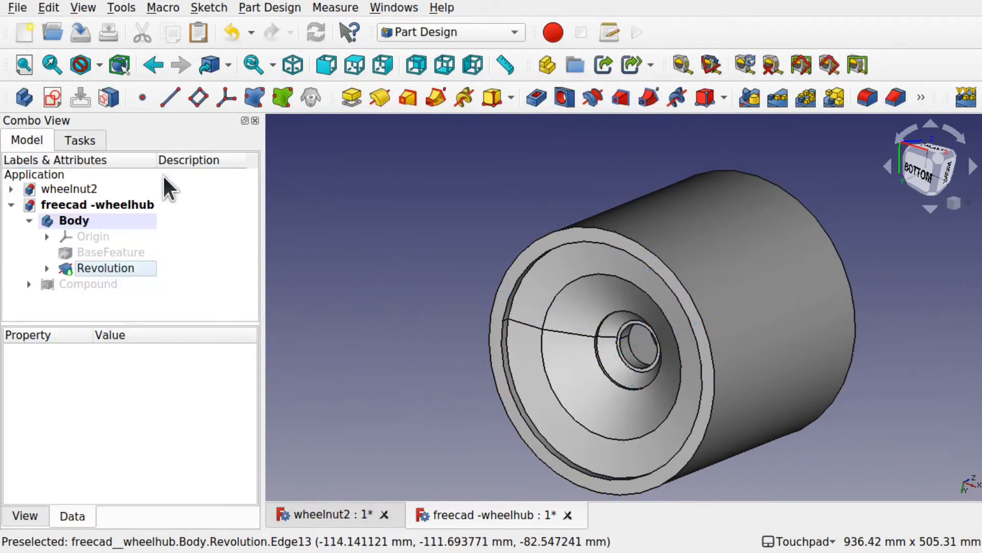
# Try to display the BaseFeature cross-section with the revolved hub, and restore the Revolution's visibility.
pyautogui.click(127, 250)
pyautogui.press('space')
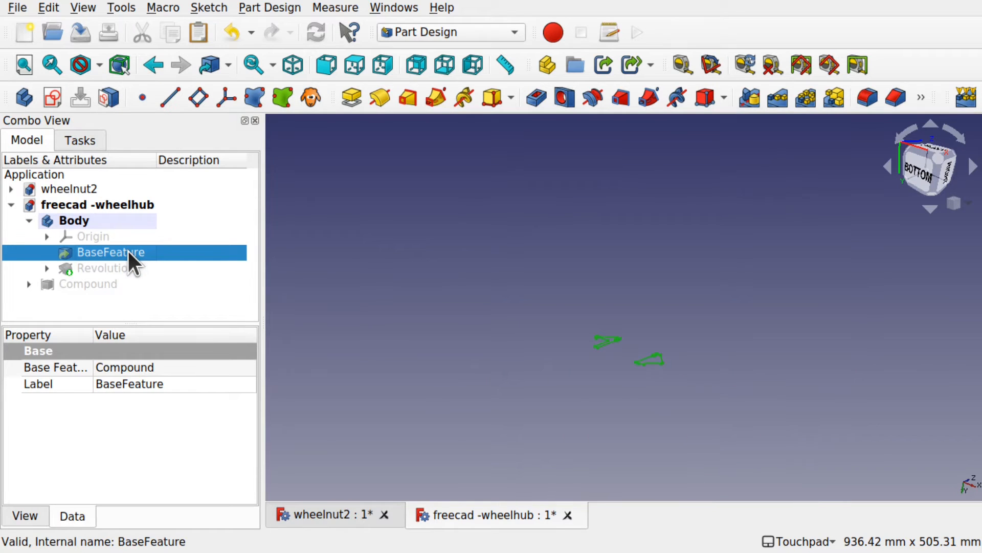
pyautogui.moveTo(573, 305)
pyautogui.keyDown('alt'); pyautogui.mouseDown(button='middle')
pyautogui.moveTo(680, 357)
pyautogui.moveTo(625, 259)
pyautogui.mouseUp(button='middle'); pyautogui.keyUp('alt')
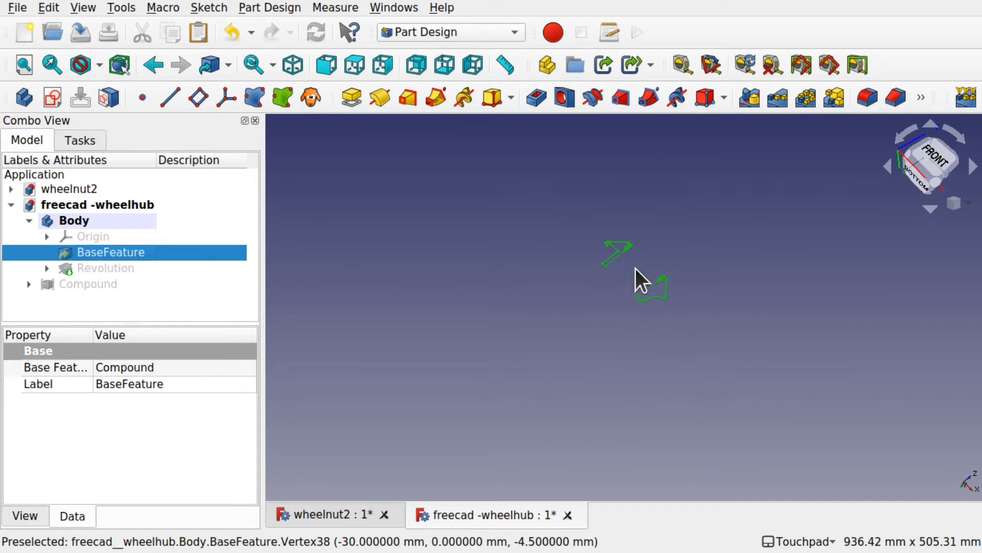
pyautogui.click(97, 268)
pyautogui.press('space')
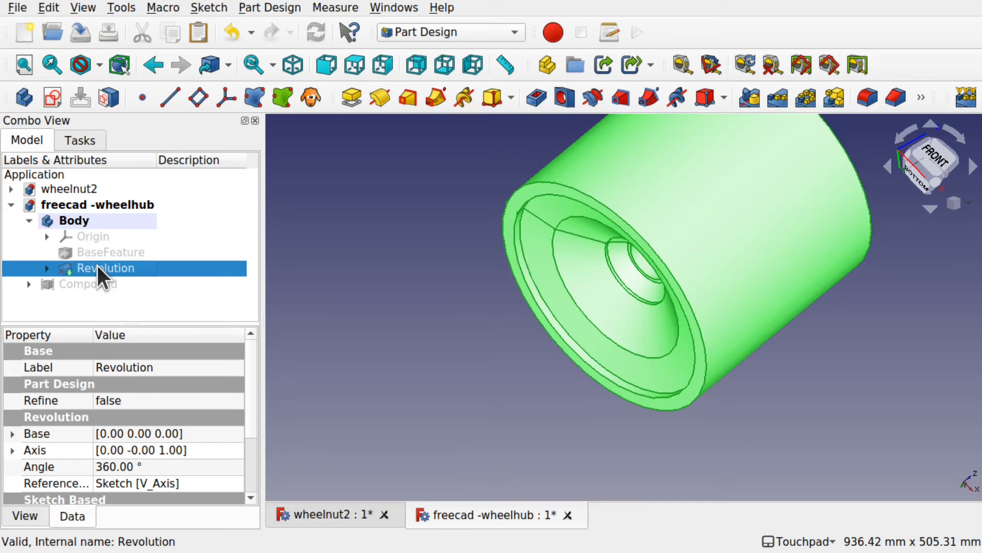
# Make the Compound cross-section visible together with the hub and inspect how it fits at the central bore.
pyautogui.click(113, 286)
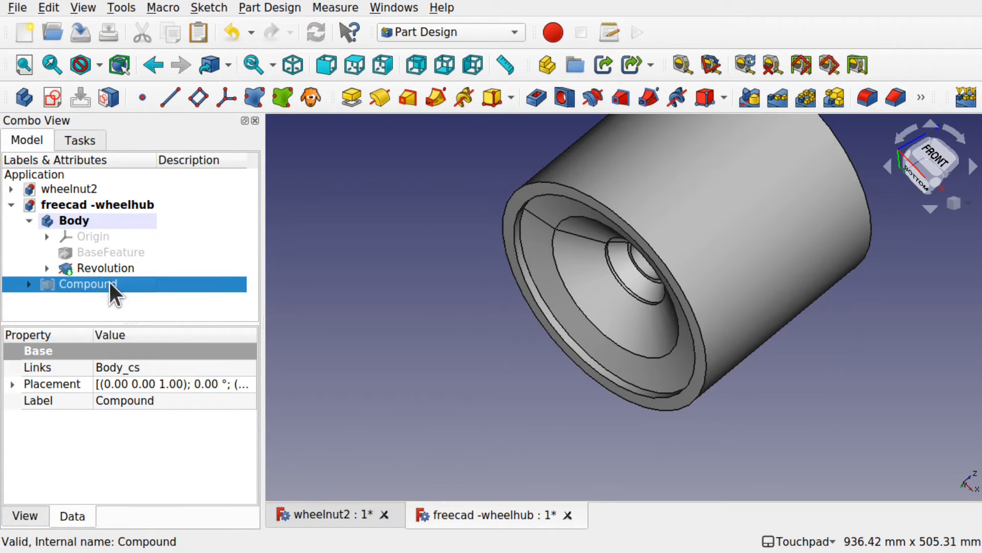
pyautogui.press('space')
pyautogui.keyDown('alt'); pyautogui.moveTo(542, 288); pyautogui.dragTo(653, 281, button='middle'); pyautogui.keyUp('alt')
pyautogui.scroll(6, 651, 280)
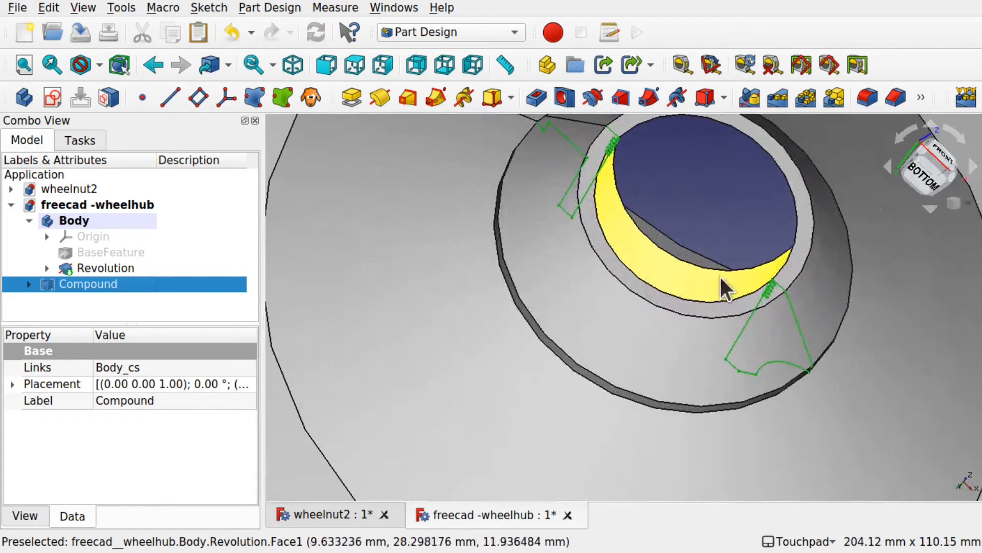
# Examine the nut cross-section against the hub's bore and surrounding conical recess from several angles on the underside.
pyautogui.keyDown('alt'); pyautogui.moveTo(724, 289); pyautogui.dragTo(827, 199, button='middle'); pyautogui.keyUp('alt')
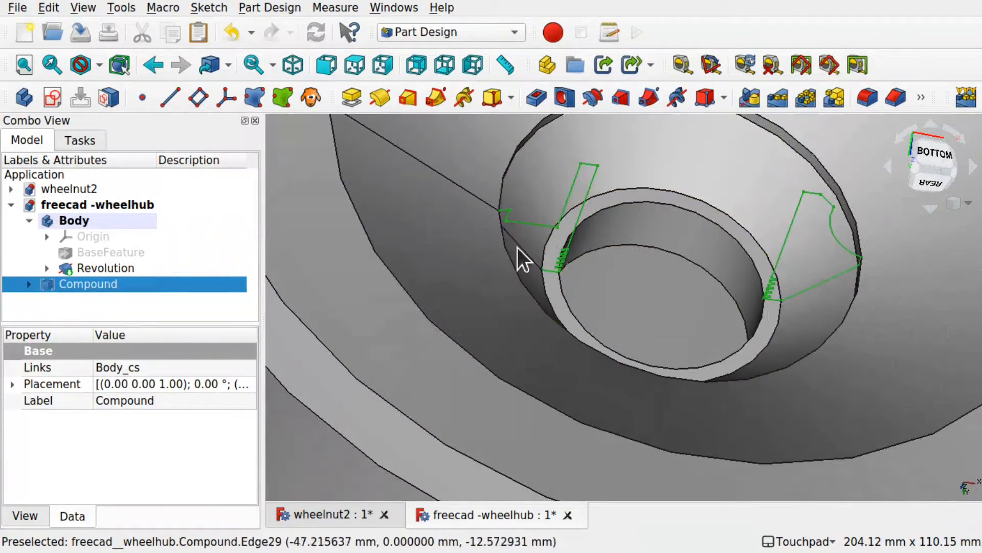
pyautogui.keyDown('alt'); pyautogui.moveTo(564, 292); pyautogui.dragTo(631, 300, button='middle'); pyautogui.keyUp('alt')
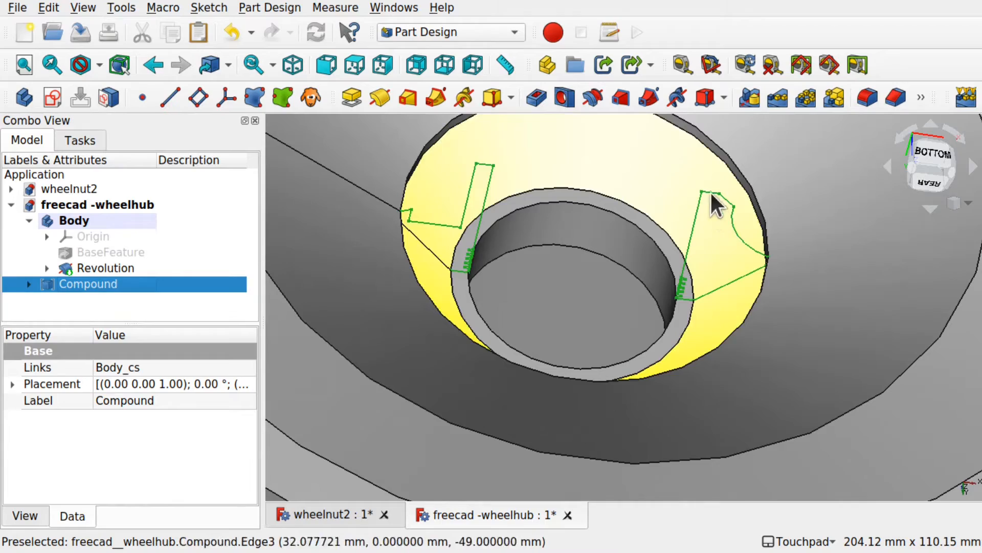
pyautogui.moveTo(701, 219)
pyautogui.keyDown('alt'); pyautogui.mouseDown(button='middle')
pyautogui.moveTo(669, 197)
pyautogui.moveTo(700, 237)
pyautogui.mouseUp(button='middle'); pyautogui.keyUp('alt')
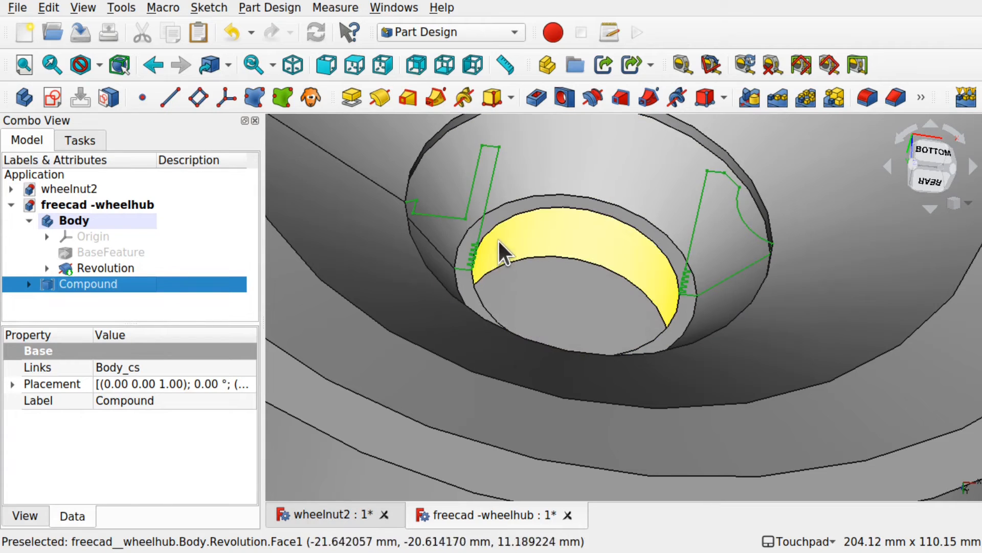
pyautogui.keyDown('alt'); pyautogui.moveTo(686, 285); pyautogui.dragTo(525, 279, button='middle'); pyautogui.keyUp('alt')
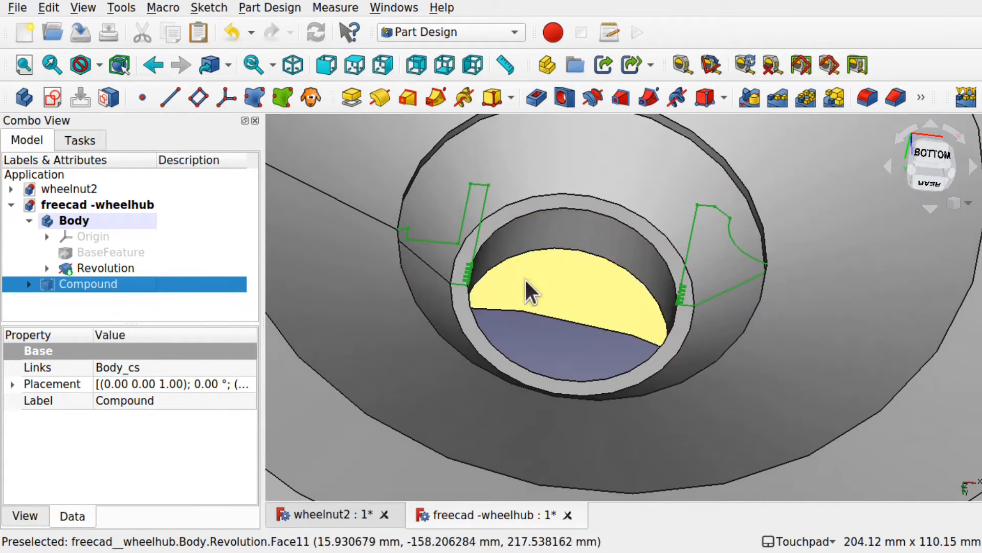
pyautogui.keyDown('alt'); pyautogui.moveTo(593, 301); pyautogui.dragTo(653, 283, button='middle'); pyautogui.keyUp('alt')
pyautogui.scroll(-5, 621, 314)
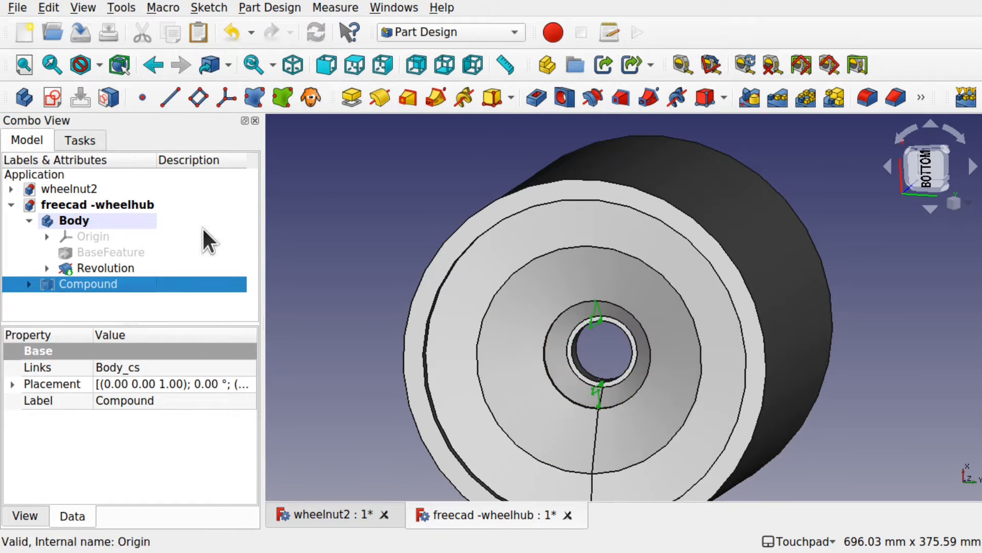
# Delete the Revolution while keeping its sketch, and open the hub profile sketch for editing.
pyautogui.click(47, 267)
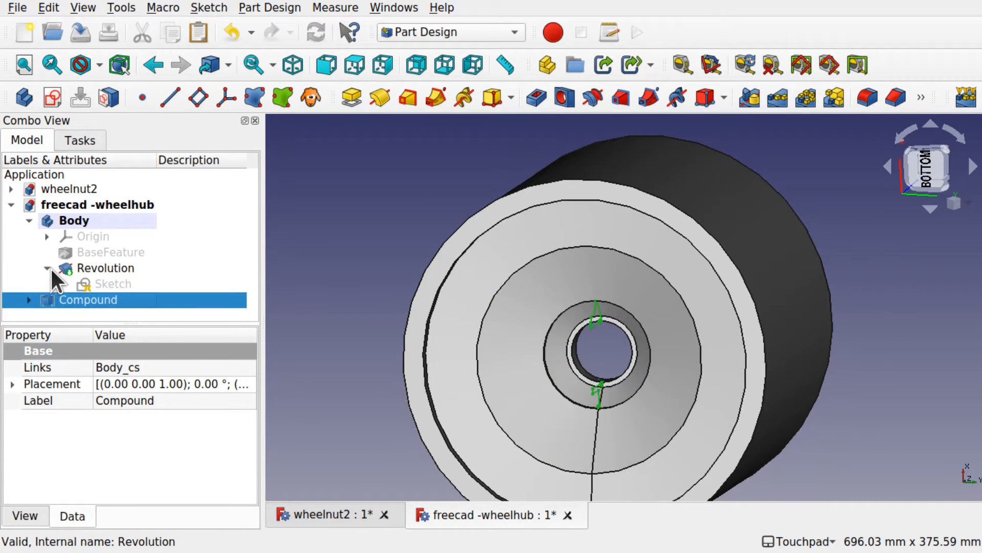
pyautogui.click(92, 267)
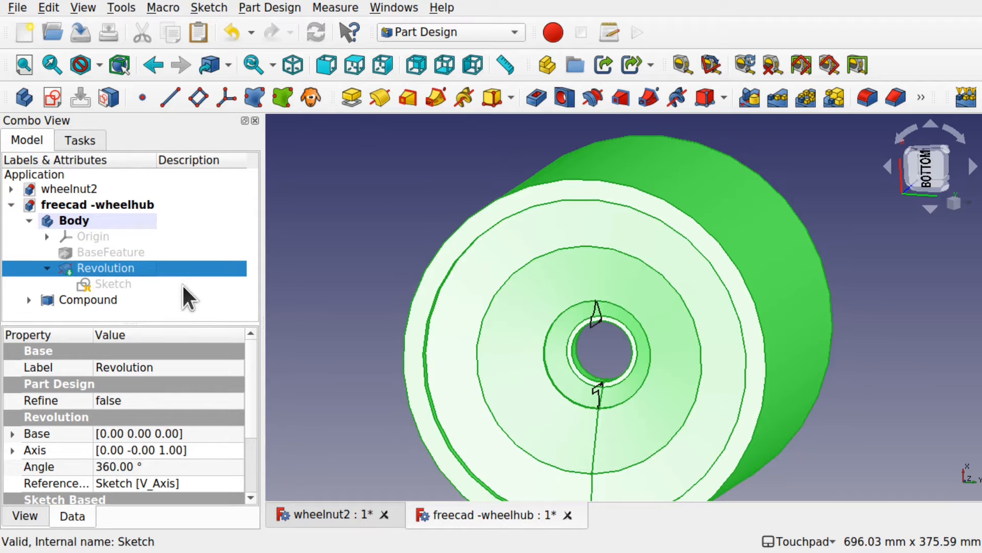
pyautogui.press('Delete')
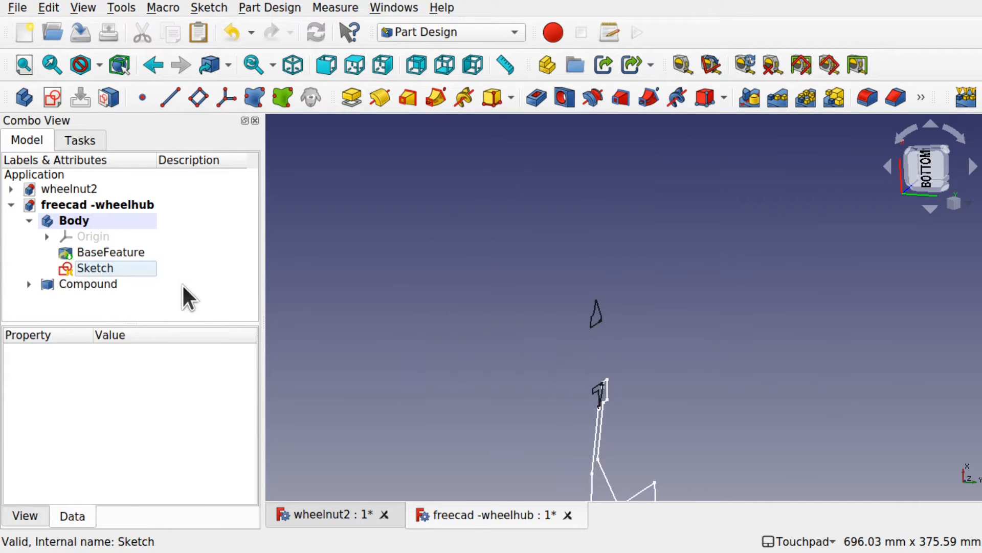
pyautogui.doubleClick(93, 266)
pyautogui.moveTo(428, 228)
pyautogui.keyDown('shift'); pyautogui.mouseDown(button='middle')
pyautogui.moveTo(493, 379)
pyautogui.moveTo(484, 403)
pyautogui.mouseUp(button='middle'); pyautogui.keyUp('shift')
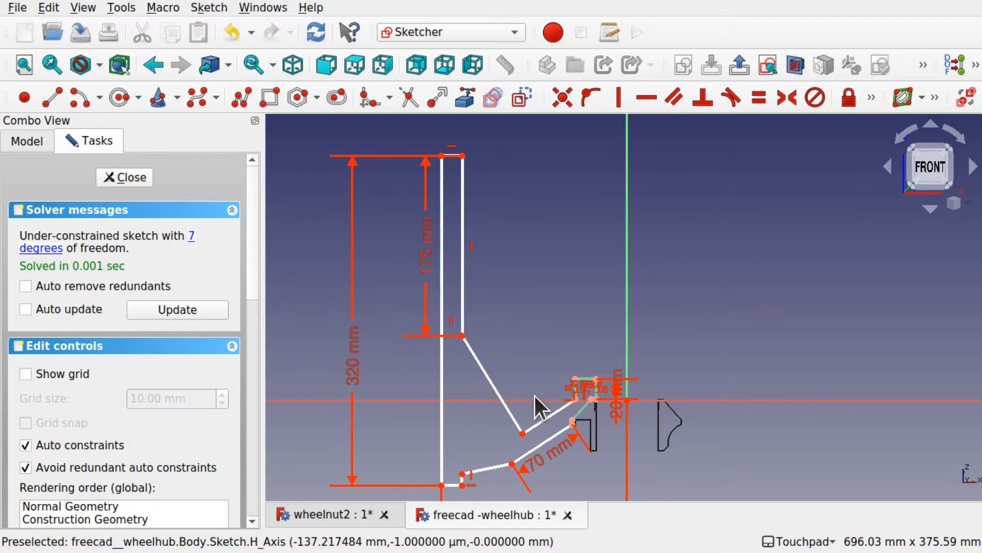
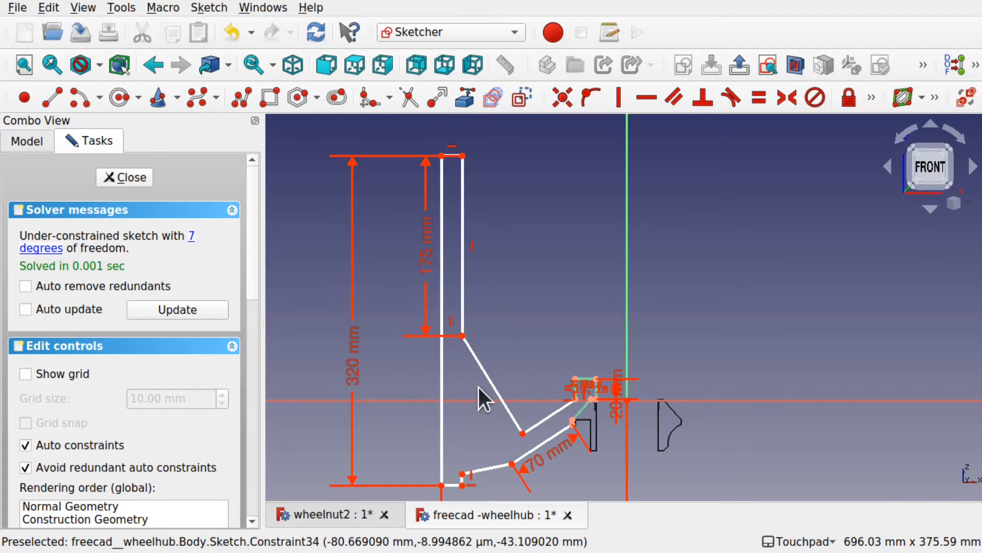
# Add a sketch fillet at the profile's V-shaped inner corner, between the long sloped line and the shorter line rising to the bore.
pyautogui.scroll(5, 494, 406)
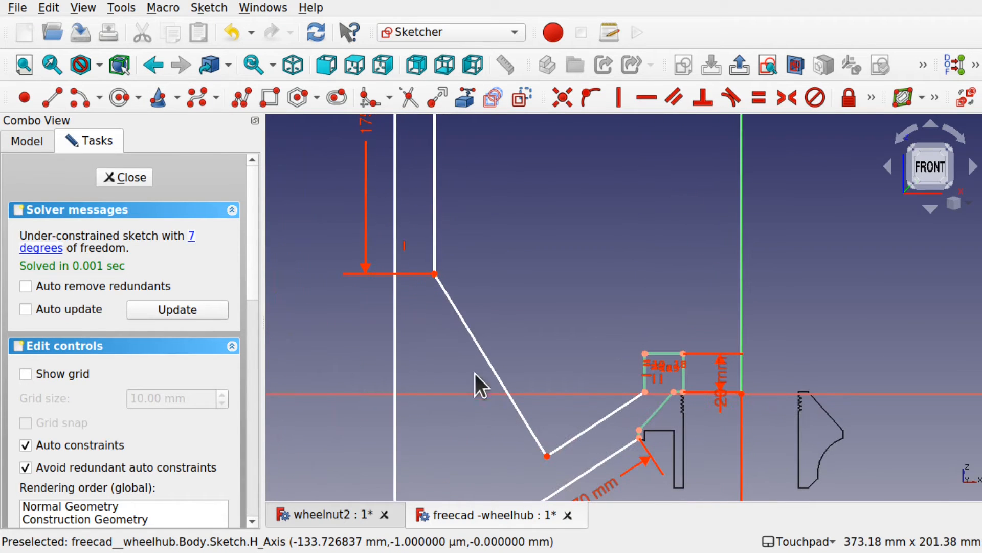
pyautogui.click(494, 365)
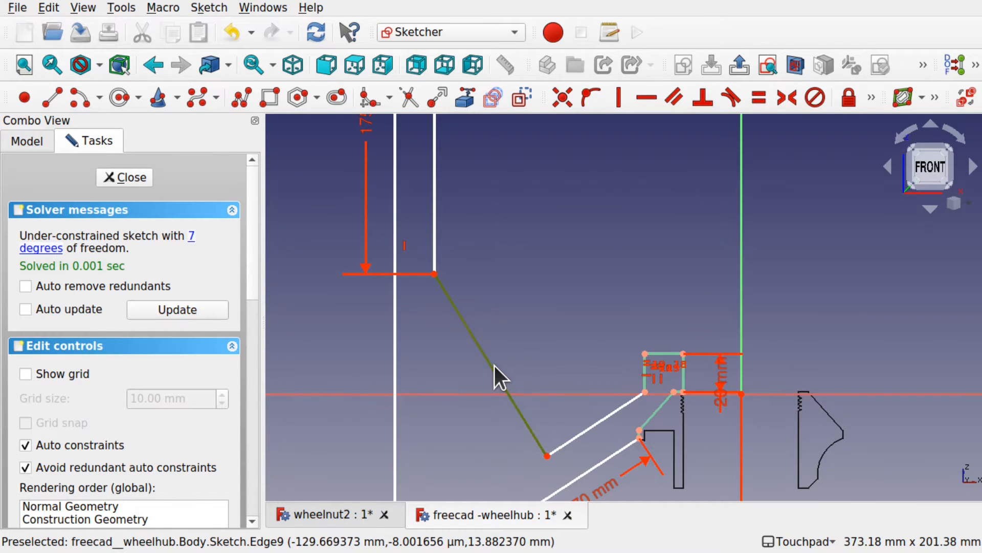
pyautogui.click(527, 314)
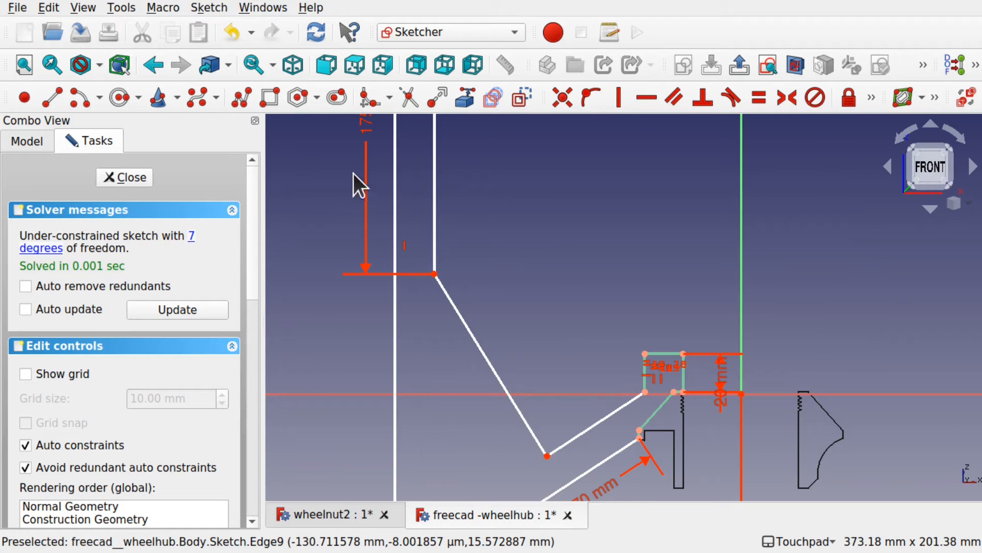
pyautogui.click(367, 93)
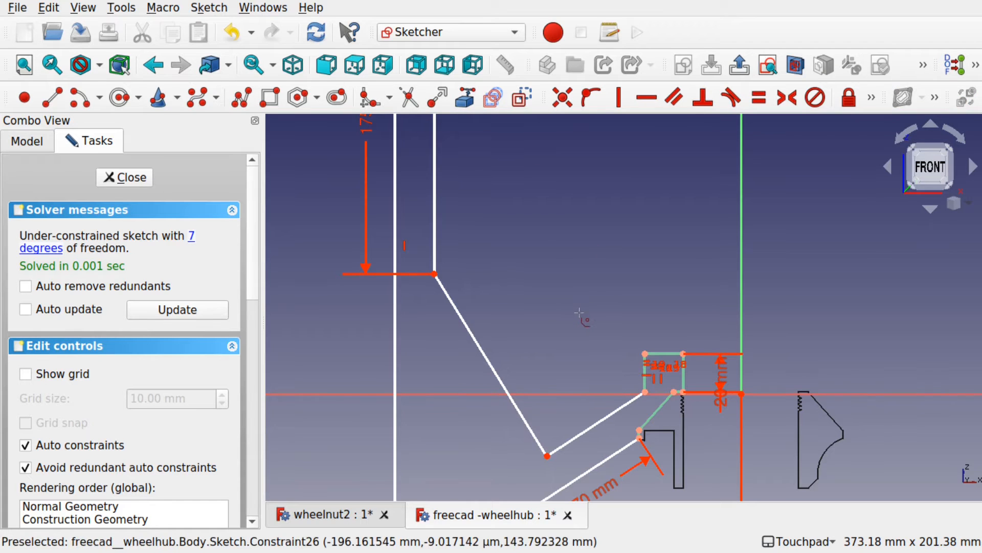
pyautogui.click(517, 406)
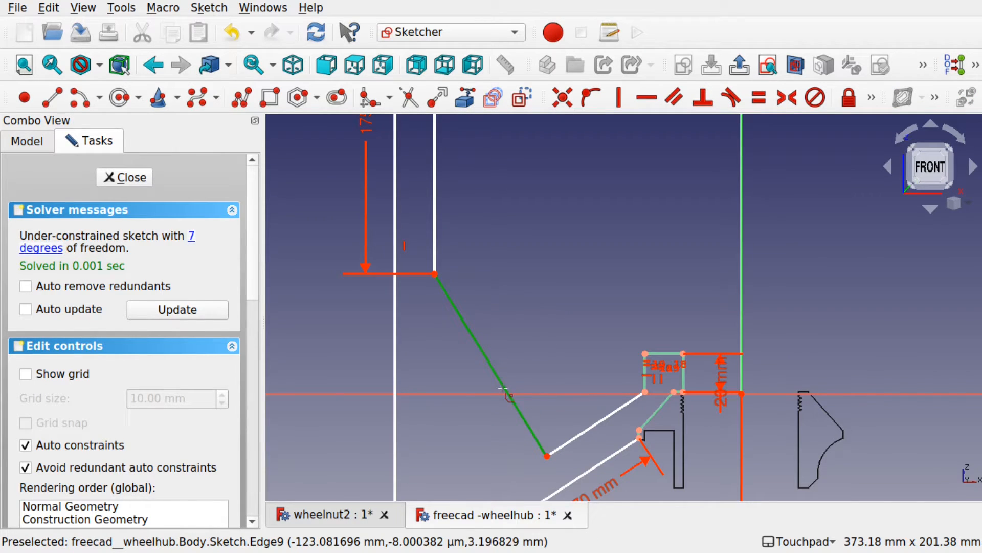
pyautogui.click(592, 426)
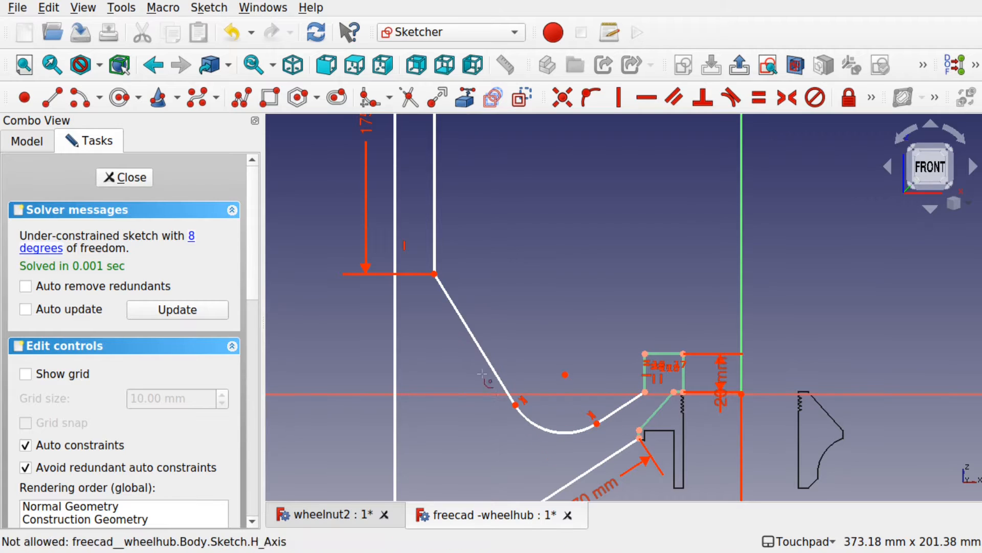
# Reshape the upper curve of the profile by moving the arc's outer endpoint so the sloping line above it becomes steeper.
pyautogui.press('Escape')
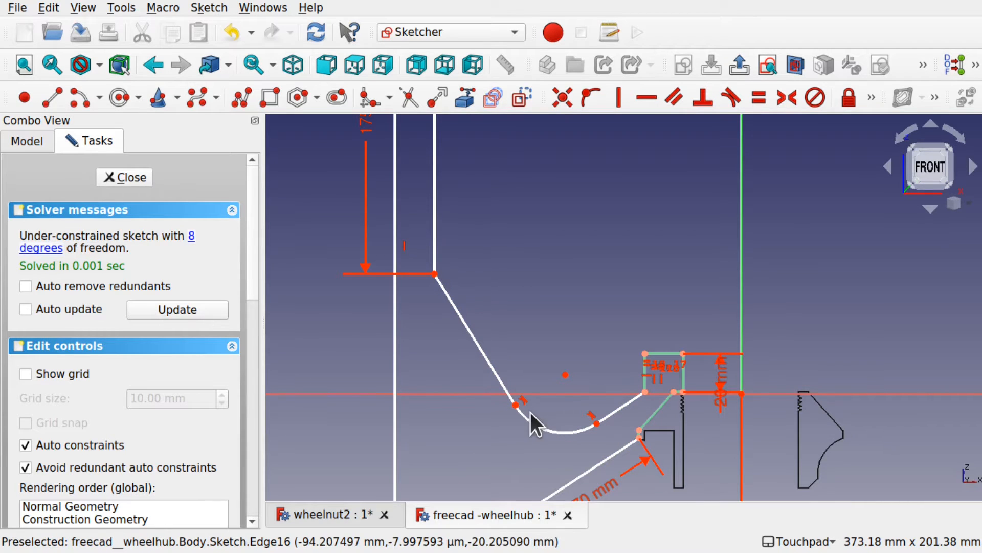
pyautogui.moveTo(515, 404); pyautogui.dragTo(460, 365)
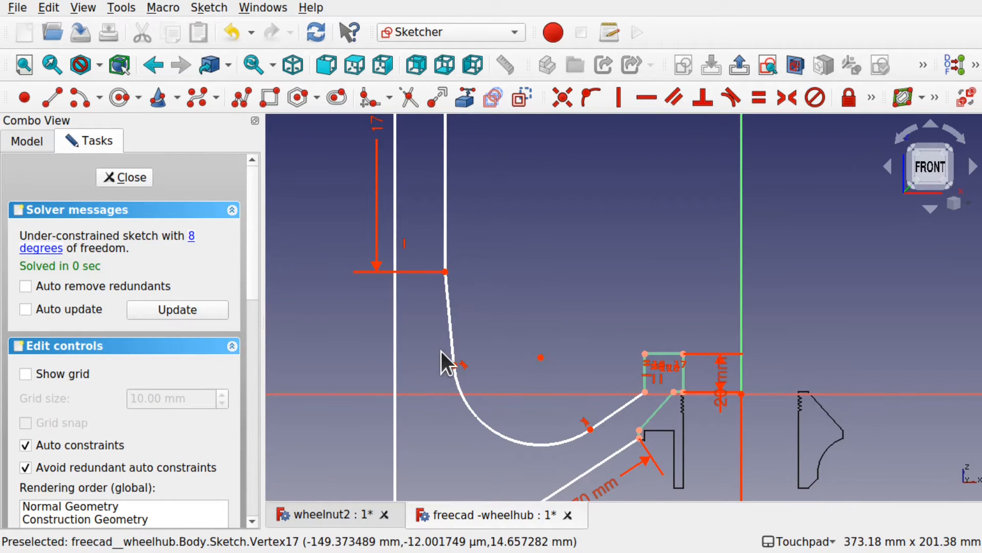
pyautogui.scroll(-4, 443, 354)
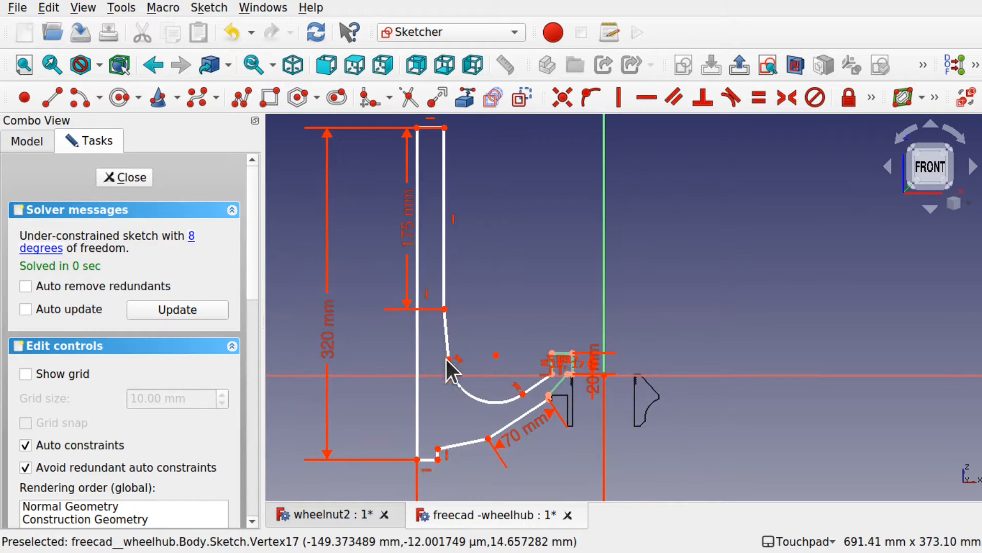
pyautogui.moveTo(454, 359); pyautogui.dragTo(469, 361)
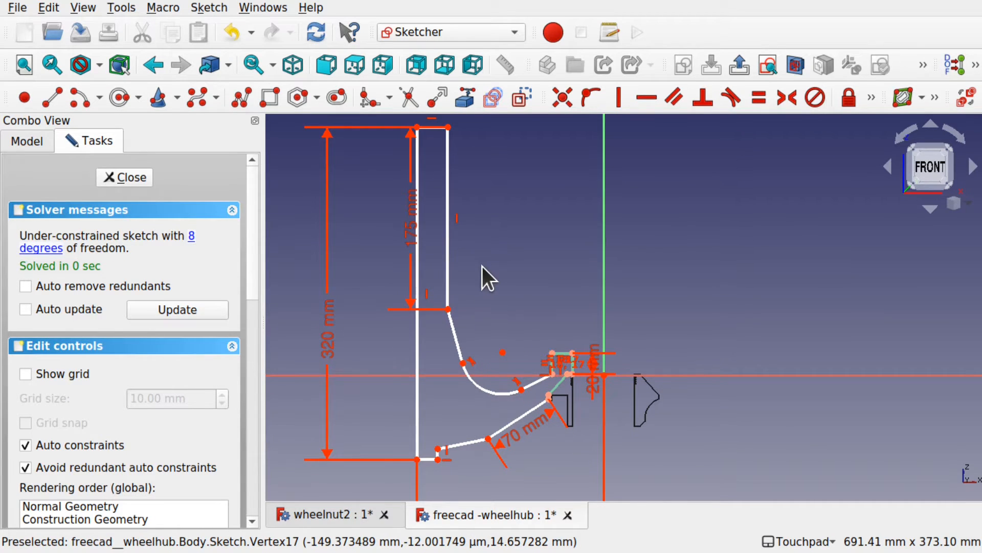
# Move the 320 mm and 175 mm vertical dimensions to the far side of the vertical axis, clear of the profile.
pyautogui.moveTo(482, 266); pyautogui.dragTo(480, 366, button='middle')
pyautogui.scroll(9, 438, 226)
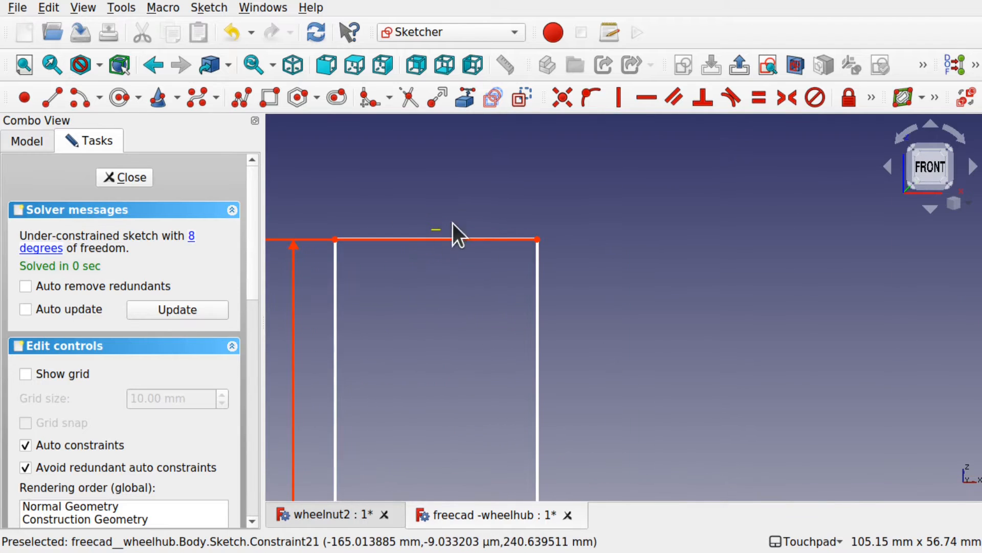
pyautogui.scroll(-9, 429, 268)
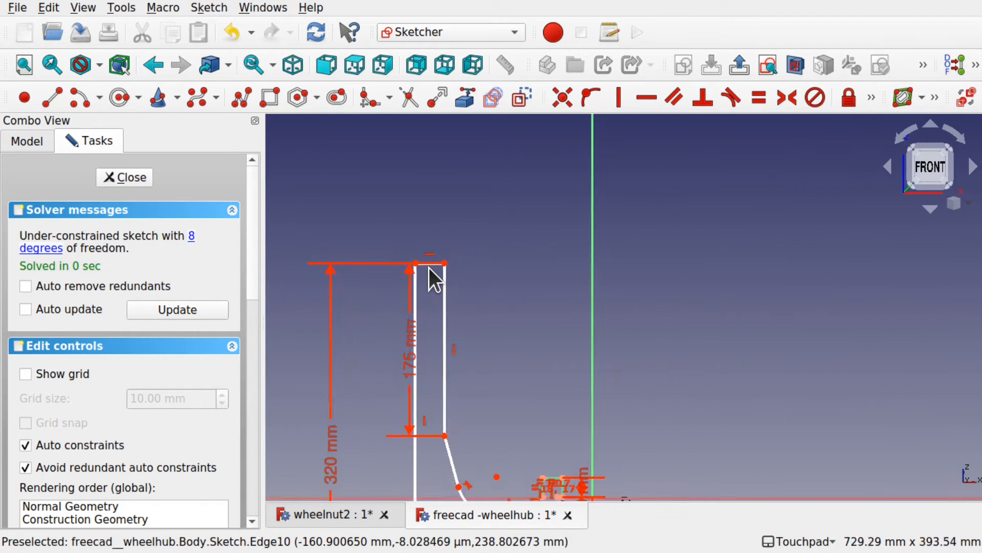
pyautogui.scroll(-1, 428, 268)
pyautogui.moveTo(330, 440); pyautogui.dragTo(753, 397)
pyautogui.moveTo(416, 336); pyautogui.dragTo(788, 365)
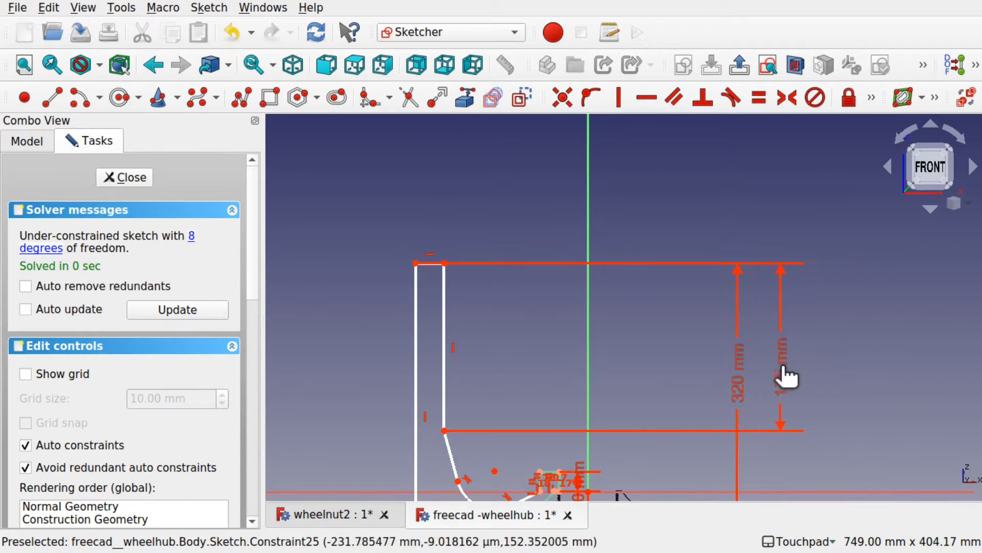
# Constrain the horizontal length of the profile's top edge to 20 mm.
pyautogui.scroll(5, 437, 264)
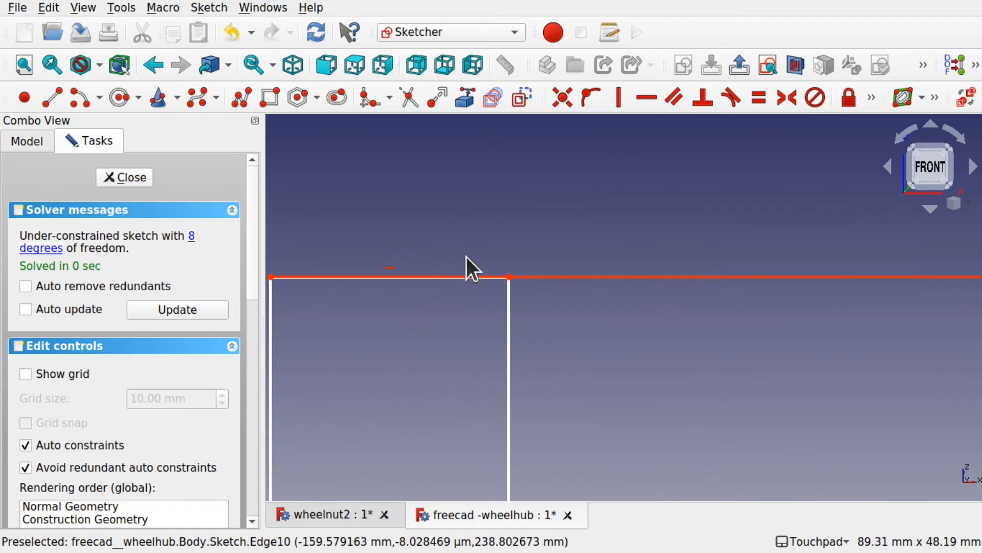
pyautogui.click(872, 98)
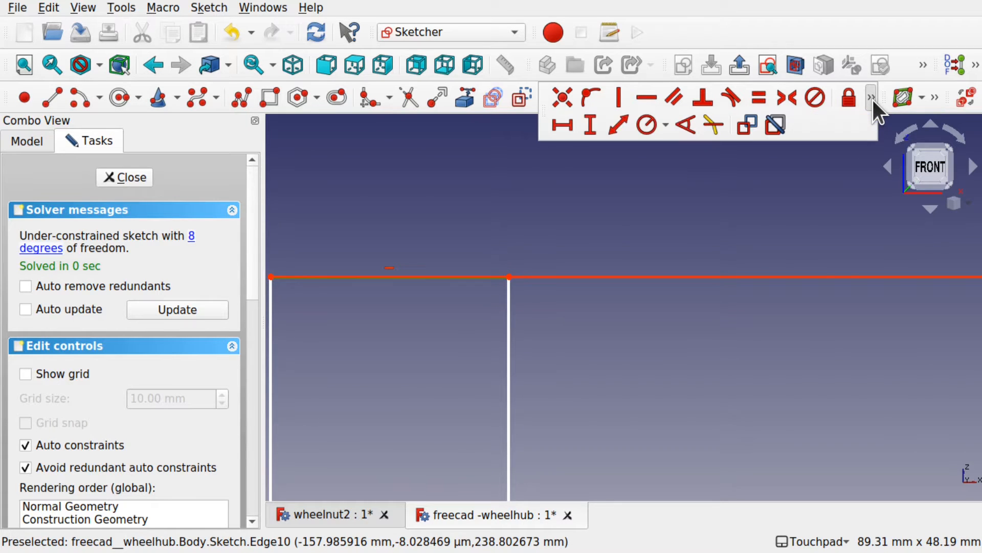
pyautogui.click(567, 118)
pyautogui.write('20')
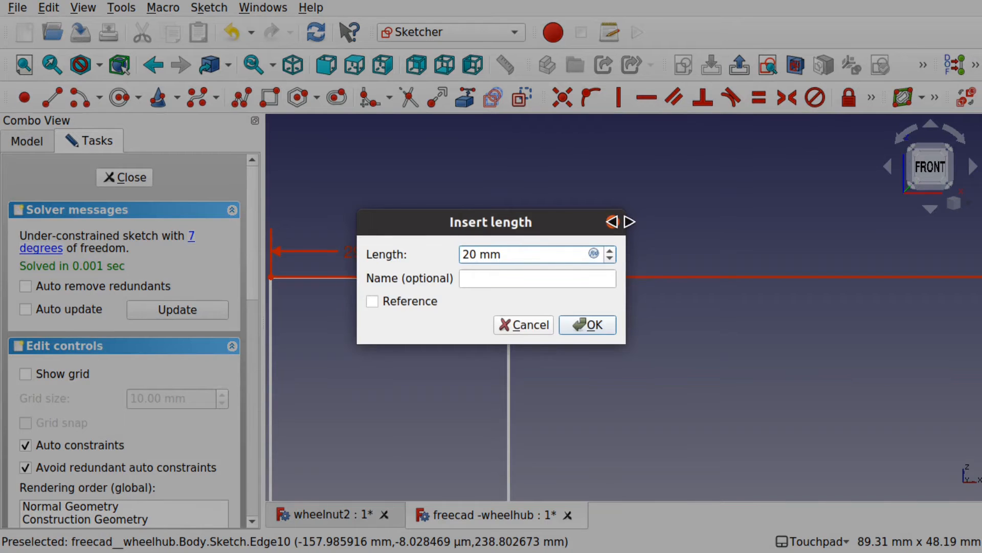
pyautogui.press('Return')
pyautogui.scroll(-5, 554, 347)
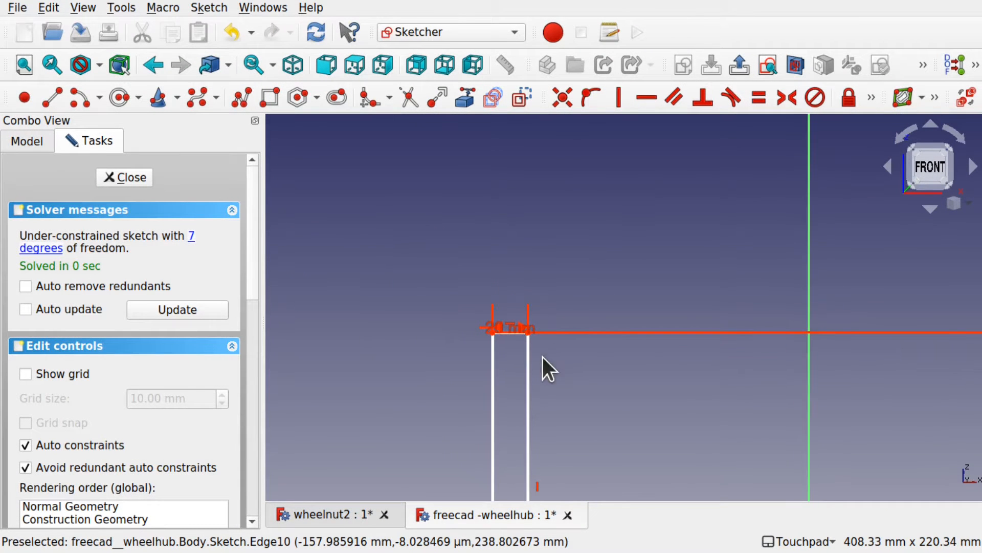
# Make the short horizontal edge at the profile's bottom equal in length to the 20 mm top edge.
pyautogui.keyDown('shift'); pyautogui.moveTo(610, 407); pyautogui.dragTo(538, 207, button='middle'); pyautogui.keyUp('shift')
pyautogui.scroll(-4, 538, 207)
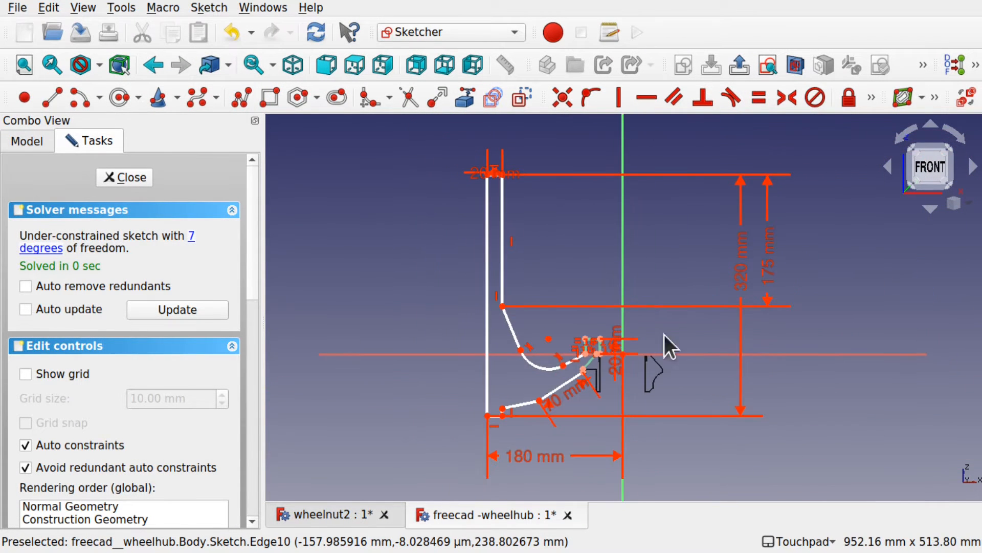
pyautogui.scroll(6, 490, 413)
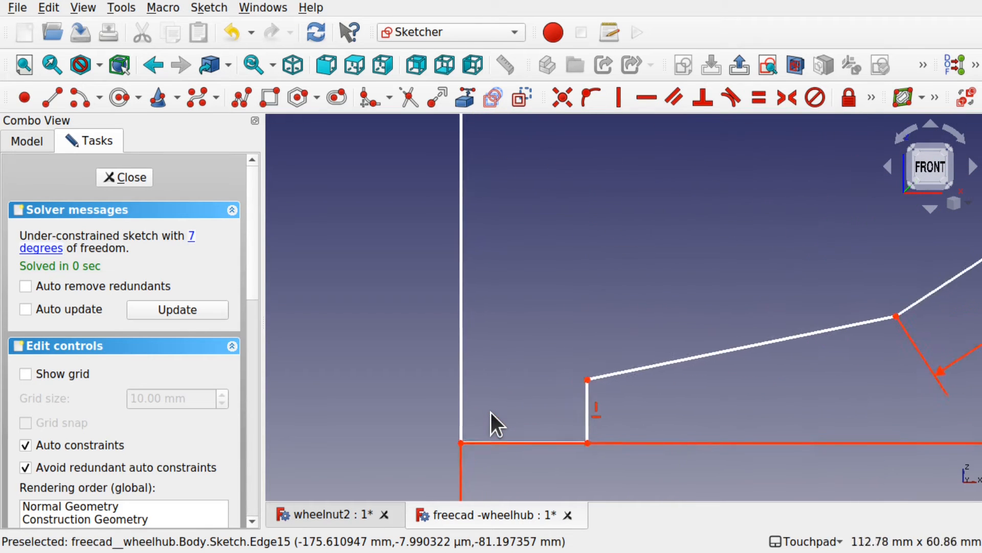
pyautogui.scroll(1, 490, 412)
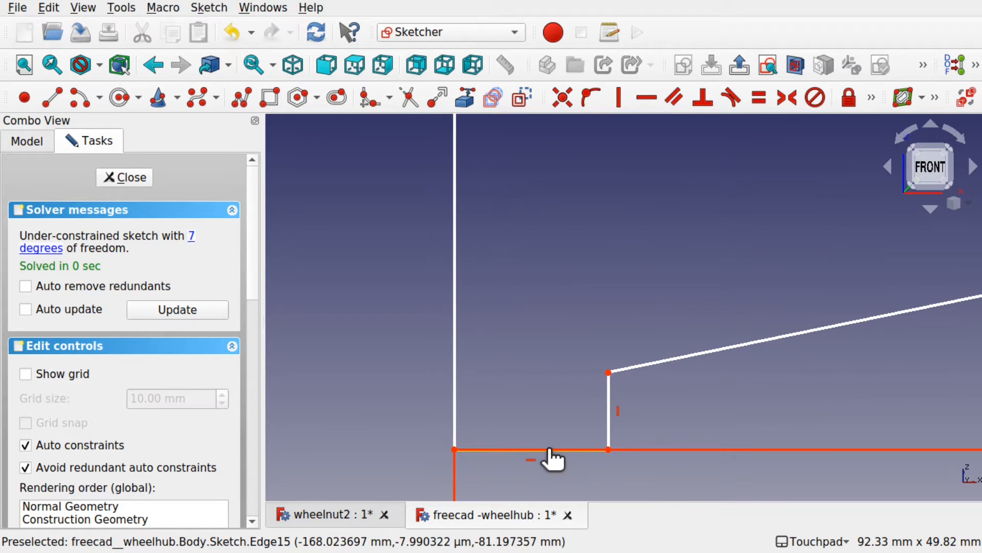
pyautogui.scroll(-4, 572, 332)
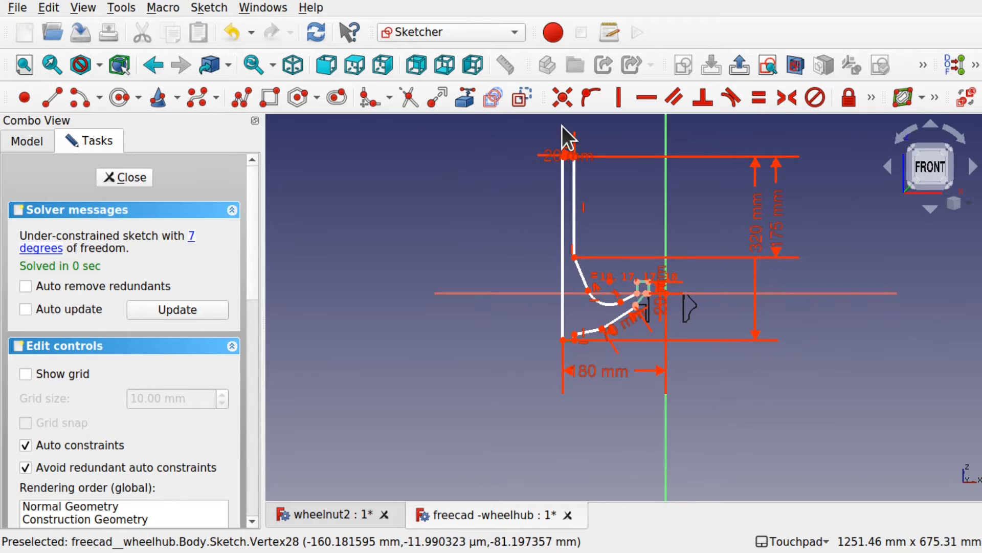
pyautogui.scroll(5, 567, 158)
pyautogui.scroll(1, 567, 159)
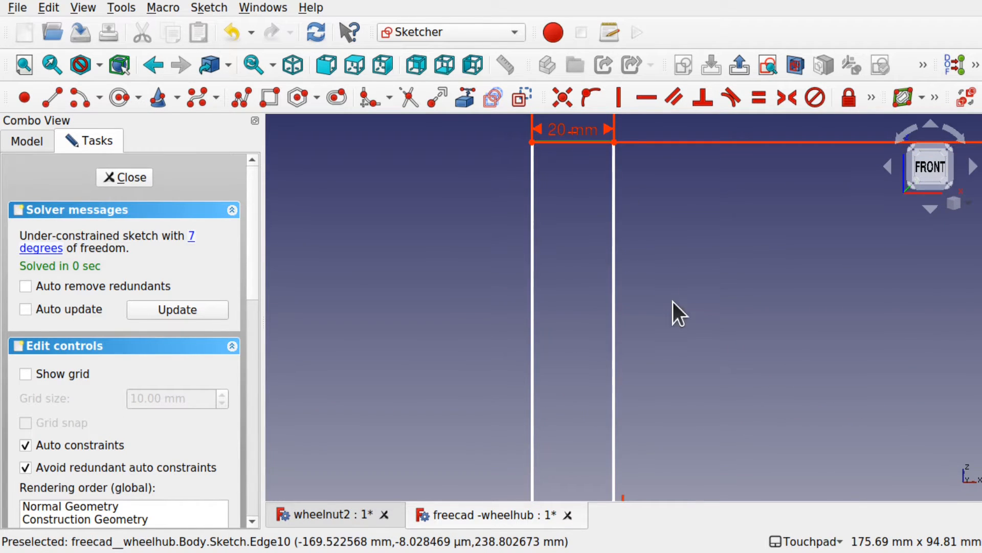
pyautogui.scroll(-6, 671, 306)
pyautogui.keyDown('shift'); pyautogui.moveTo(578, 205); pyautogui.dragTo(546, 168, button='middle'); pyautogui.keyUp('shift')
pyautogui.click(756, 103)
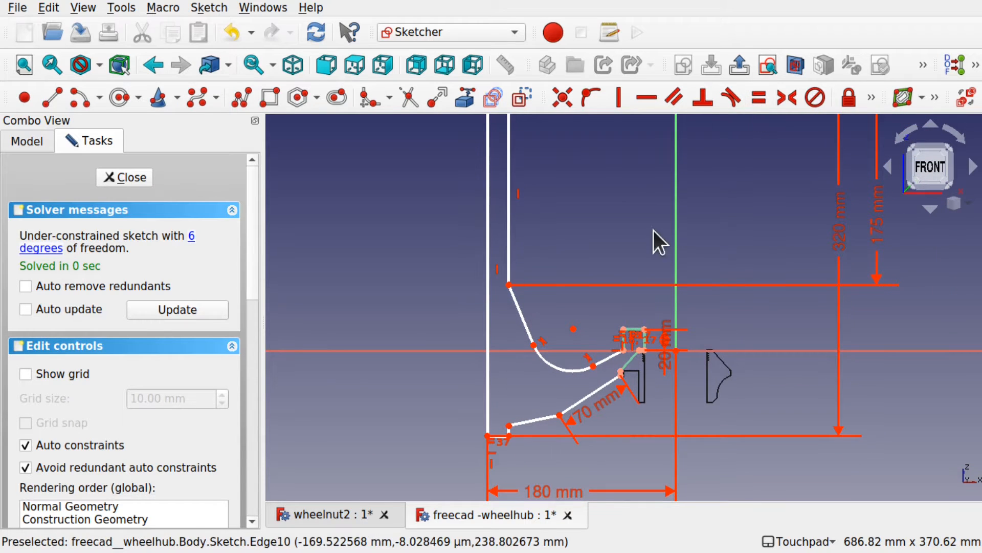
# Delete the gently sloping line between the short bottom vertical edge and the 70 mm line.
pyautogui.scroll(5, 510, 442)
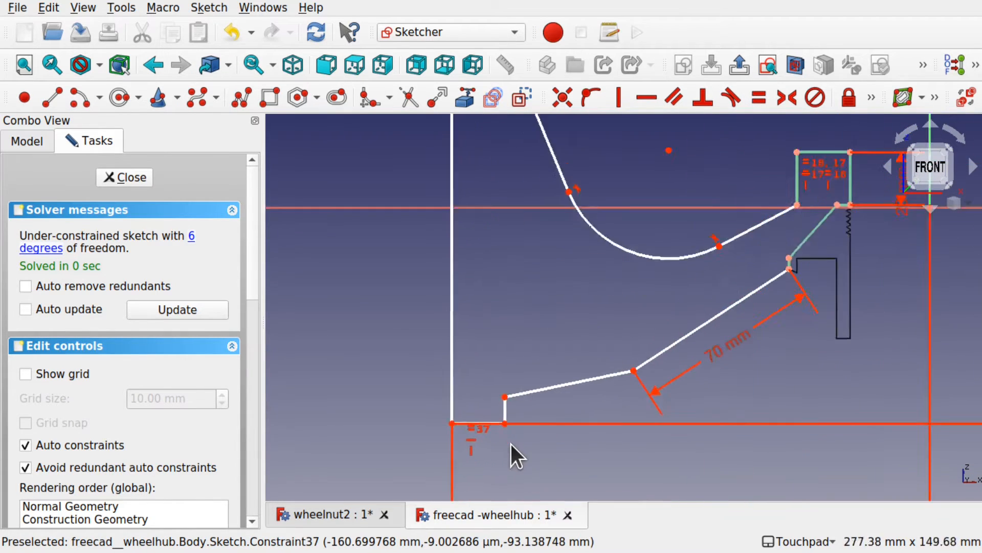
pyautogui.scroll(-5, 510, 442)
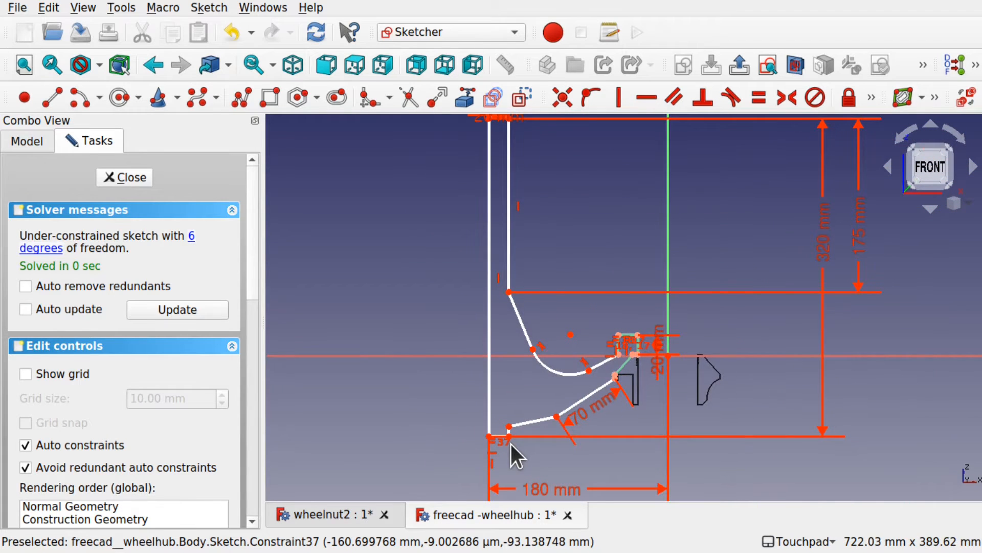
pyautogui.scroll(2, 514, 435)
pyautogui.scroll(2, 513, 434)
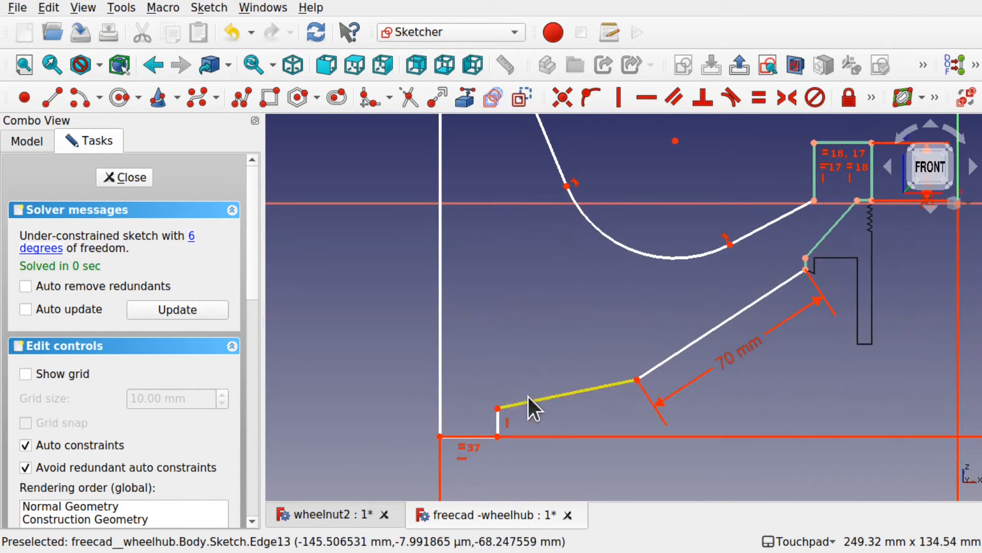
pyautogui.click(583, 392)
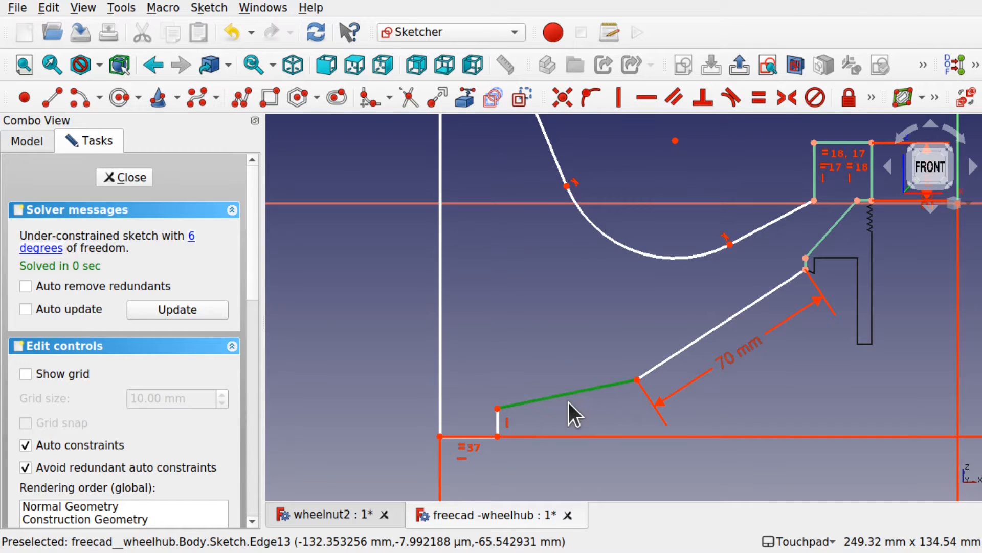
pyautogui.press('Delete')
# Draw a shallow arc by end points and rim point from the short vertical edge's upper end to the 70 mm line's lower end.
pyautogui.click(97, 102)
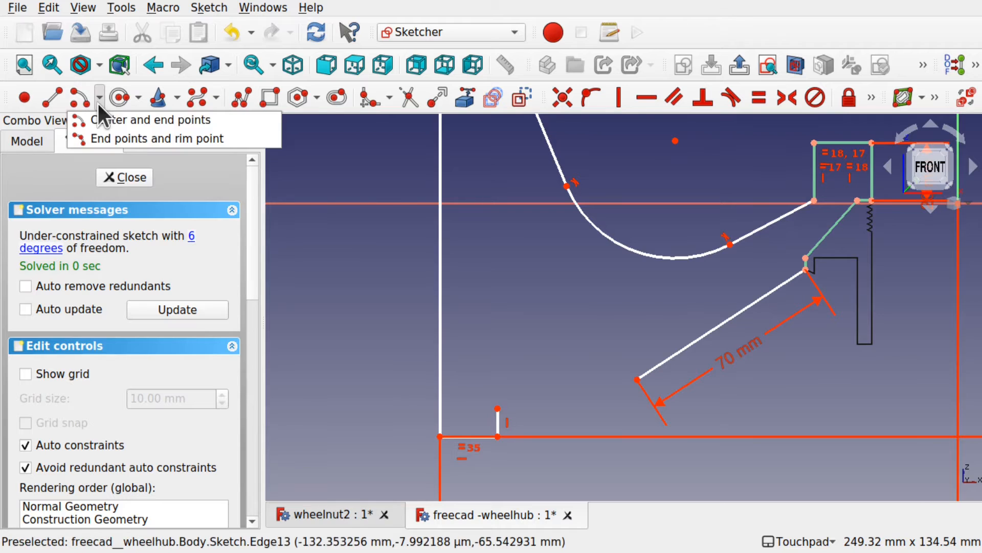
pyautogui.click(110, 134)
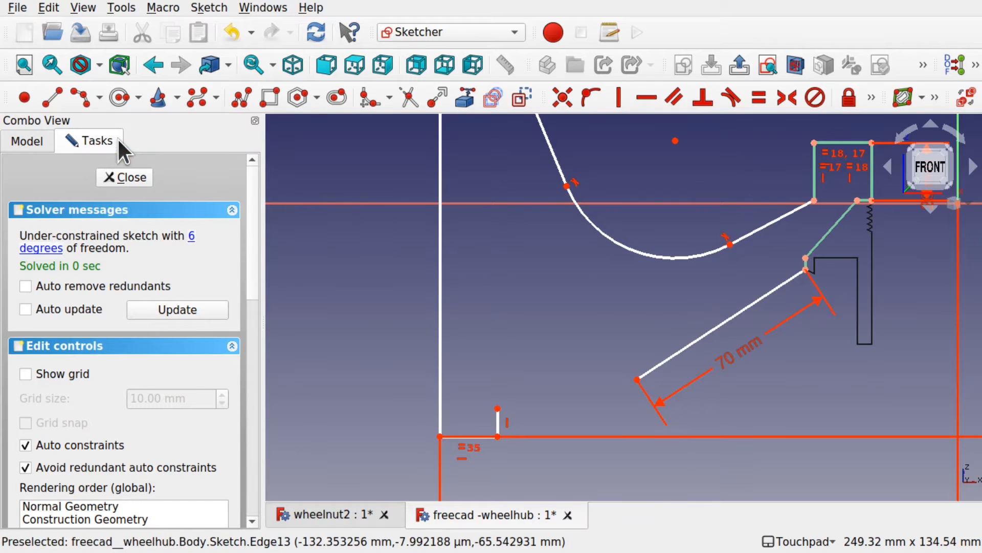
pyautogui.click(499, 409)
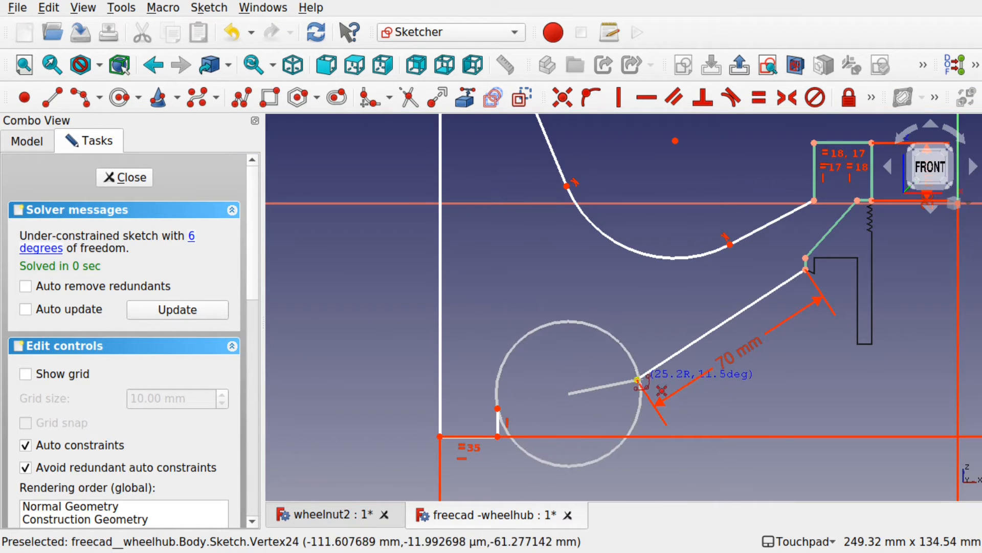
pyautogui.click(637, 379)
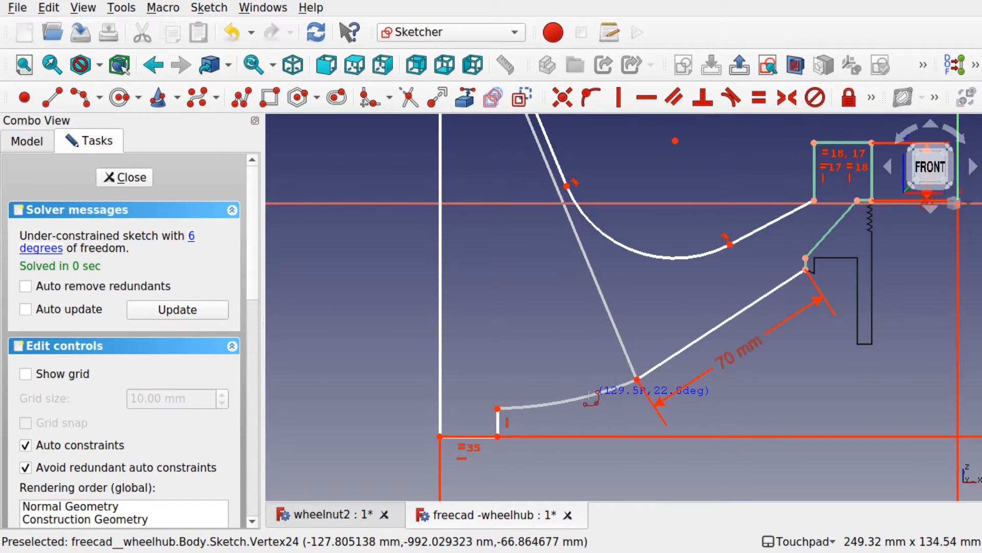
pyautogui.click(588, 396)
pyautogui.rightClick(616, 412)
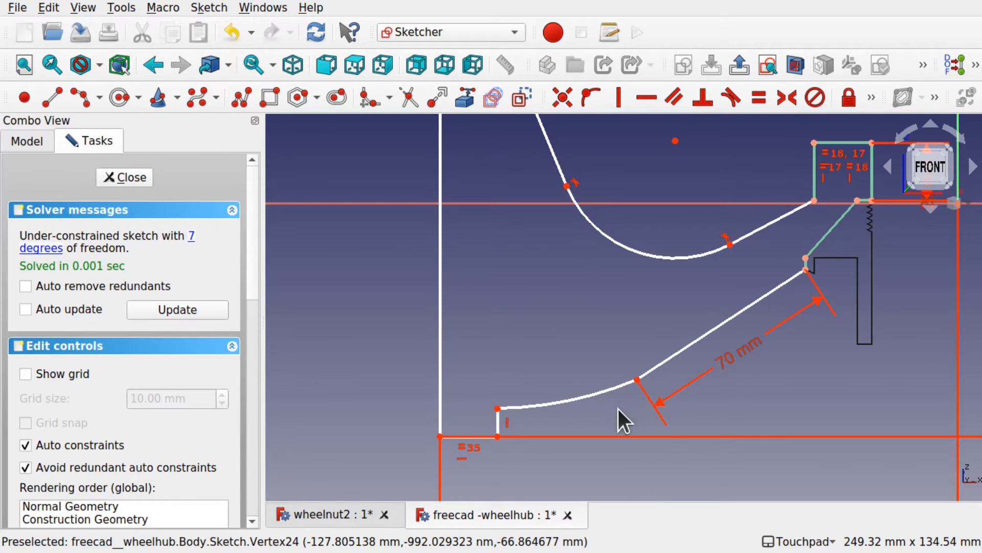
# Make the new arc tangent to the 70 mm line and pull the arc slightly downward.
pyautogui.click(616, 390)
pyautogui.click(661, 364)
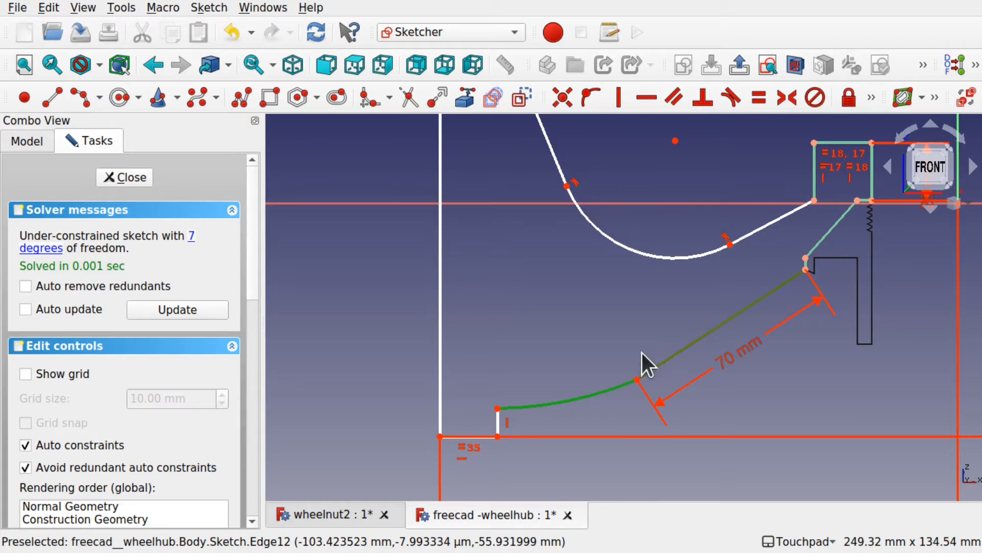
pyautogui.click(732, 98)
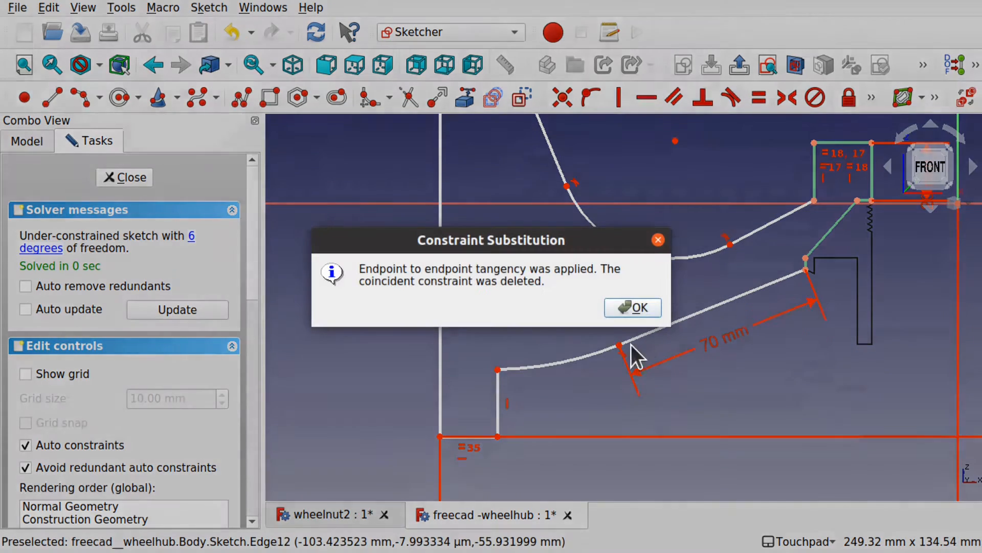
pyautogui.click(636, 308)
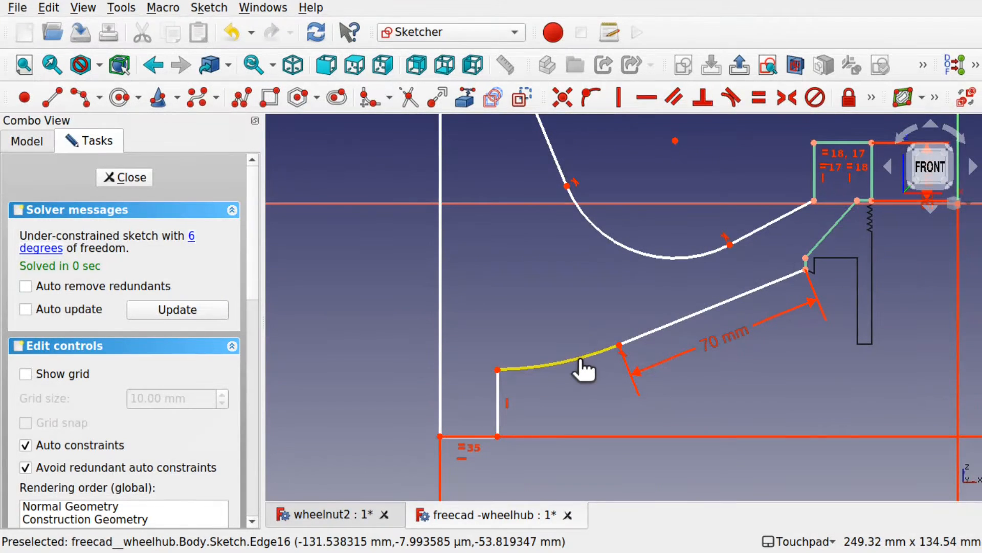
pyautogui.moveTo(585, 358)
pyautogui.mouseDown()
pyautogui.moveTo(594, 387)
pyautogui.moveTo(581, 364)
pyautogui.mouseUp()
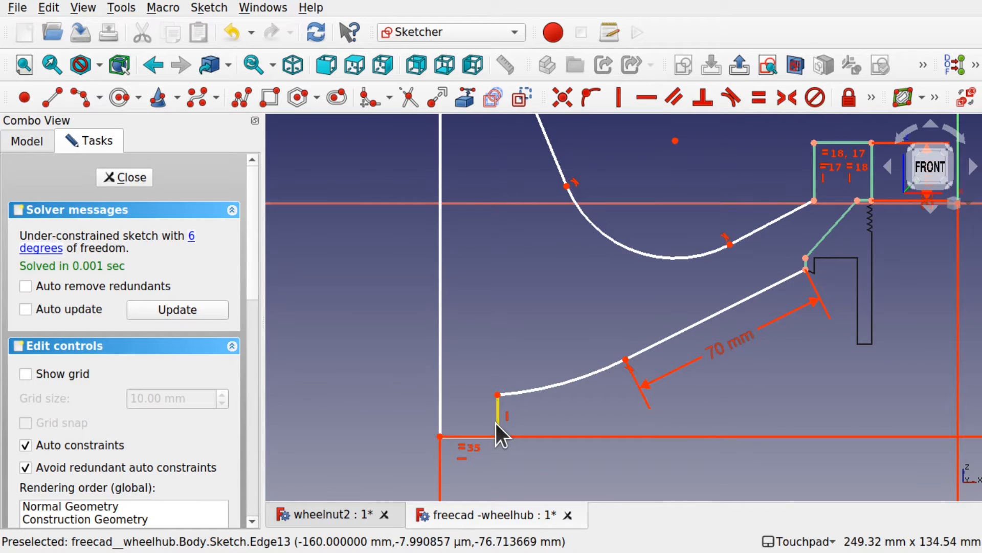
# Make the short vertical edge equal in length to the short horizontal edge at the profile's bottom.
pyautogui.scroll(3, 483, 441)
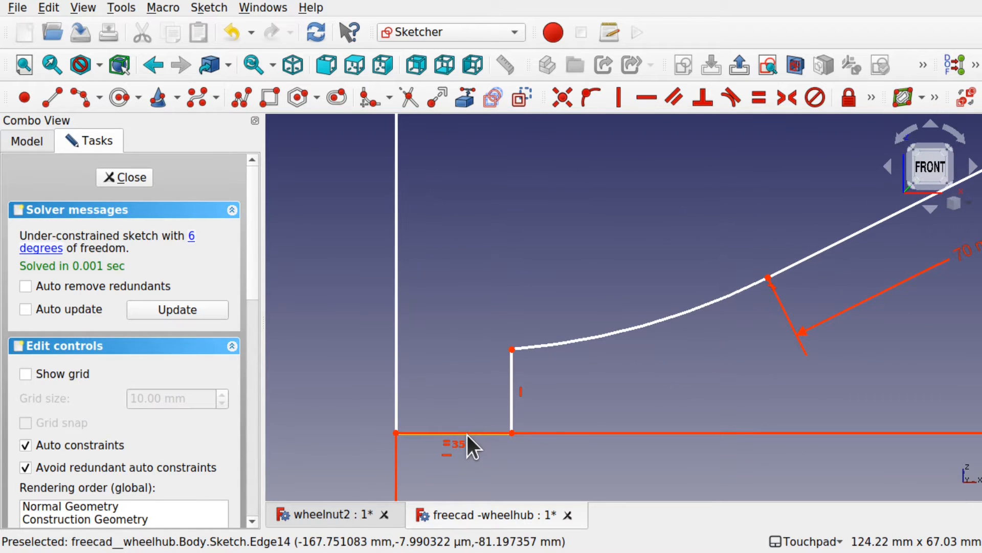
pyautogui.click(466, 432)
pyautogui.click(512, 403)
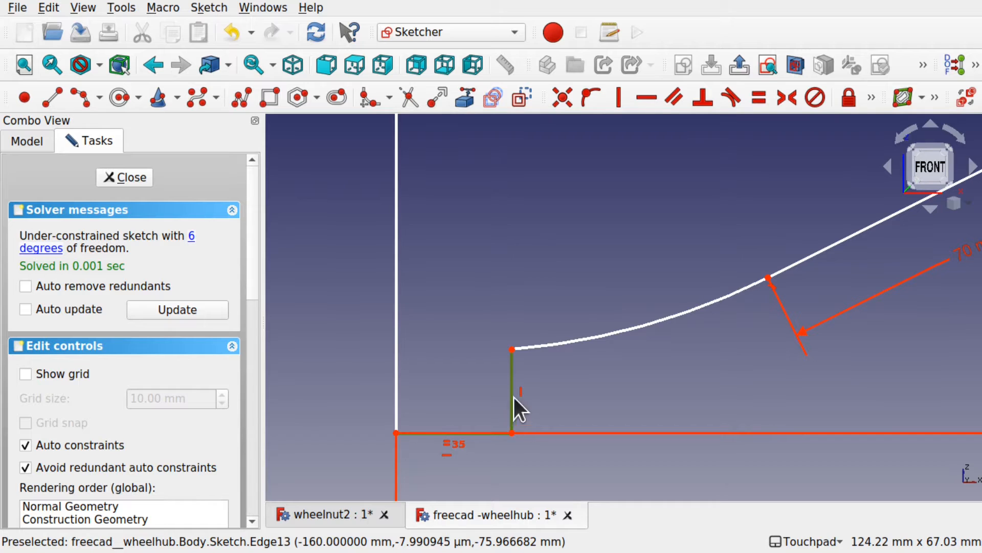
pyautogui.click(758, 98)
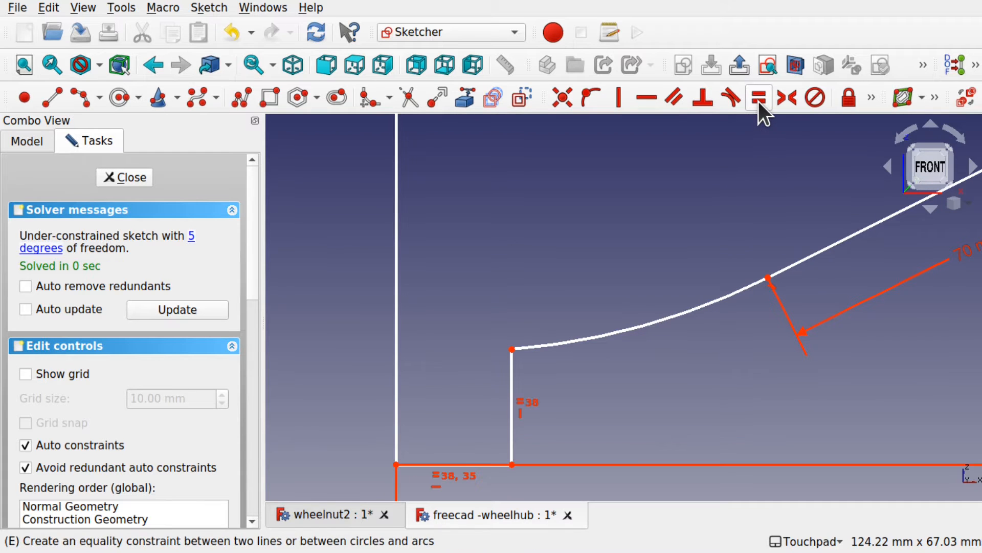
# Constrain the radius of the shallow arc between the short vertical edge and the 70 mm line to 120 mm.
pyautogui.scroll(-3, 616, 364)
pyautogui.scroll(-1, 616, 364)
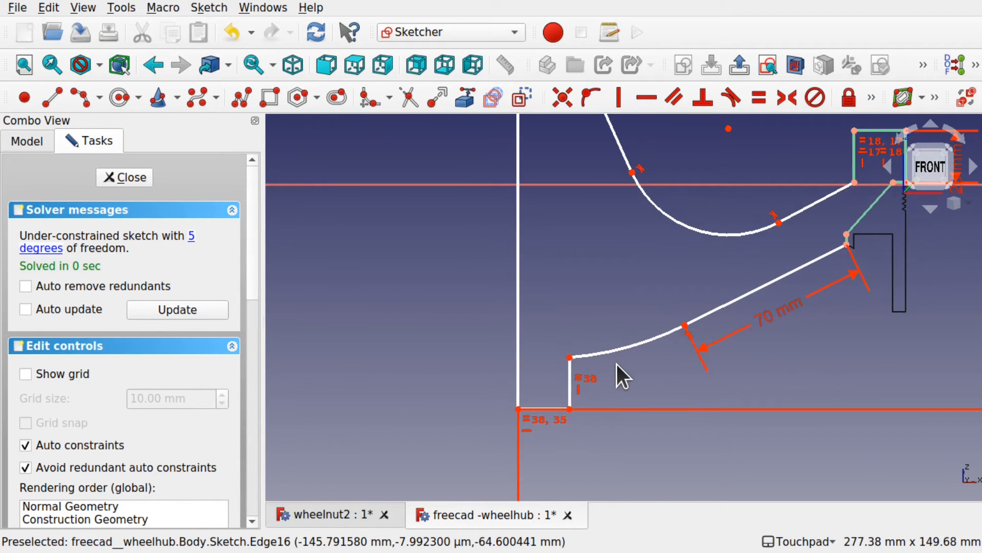
pyautogui.click(634, 337)
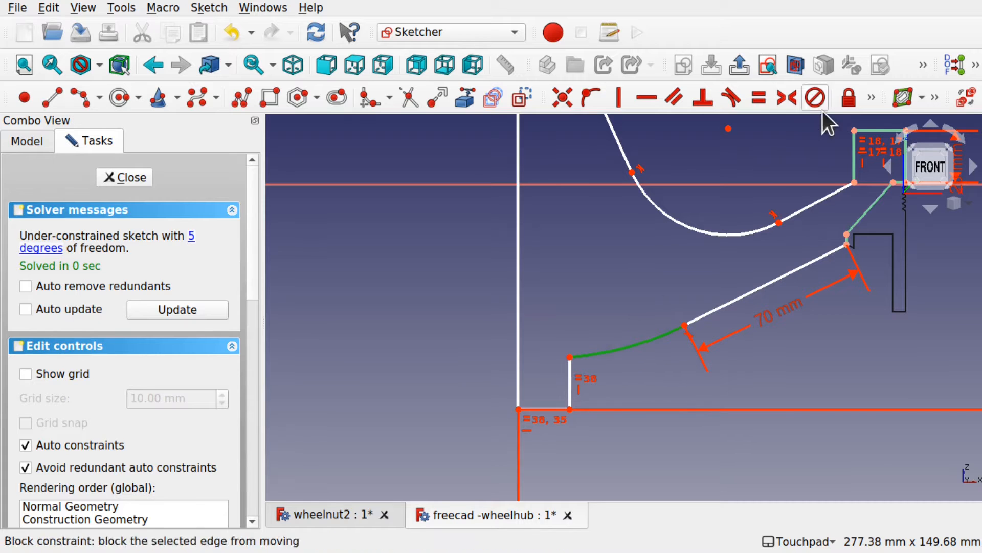
pyautogui.click(870, 98)
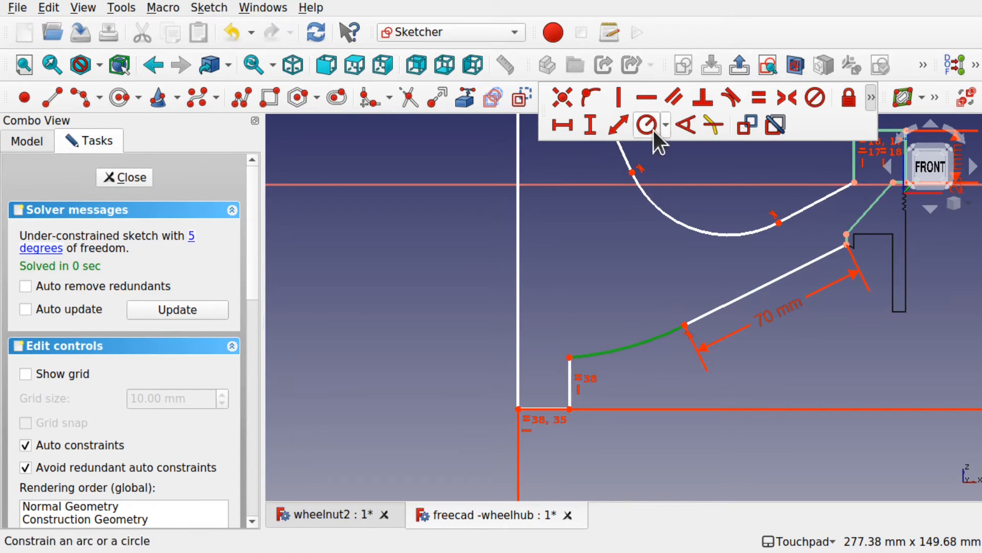
pyautogui.click(651, 125)
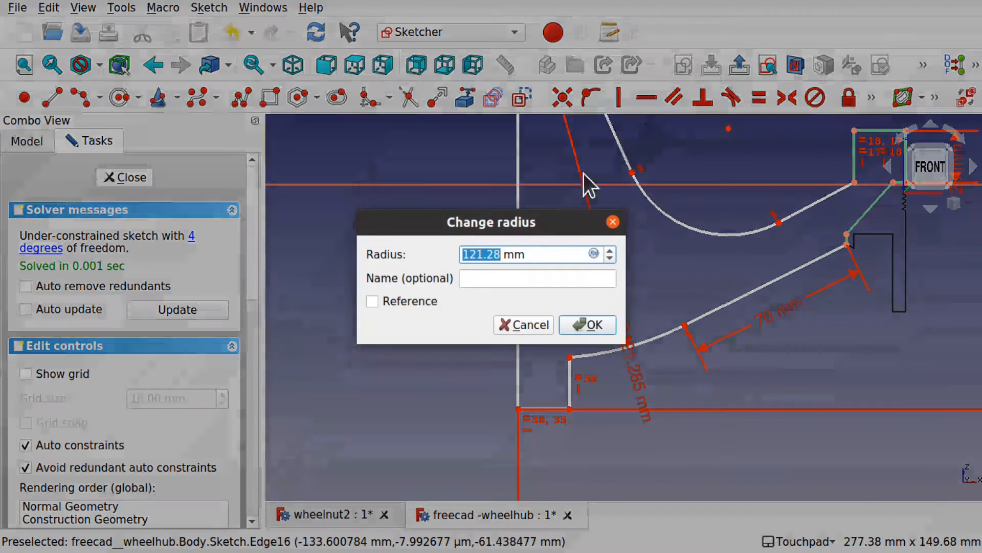
pyautogui.write('120')
pyautogui.press('Return')
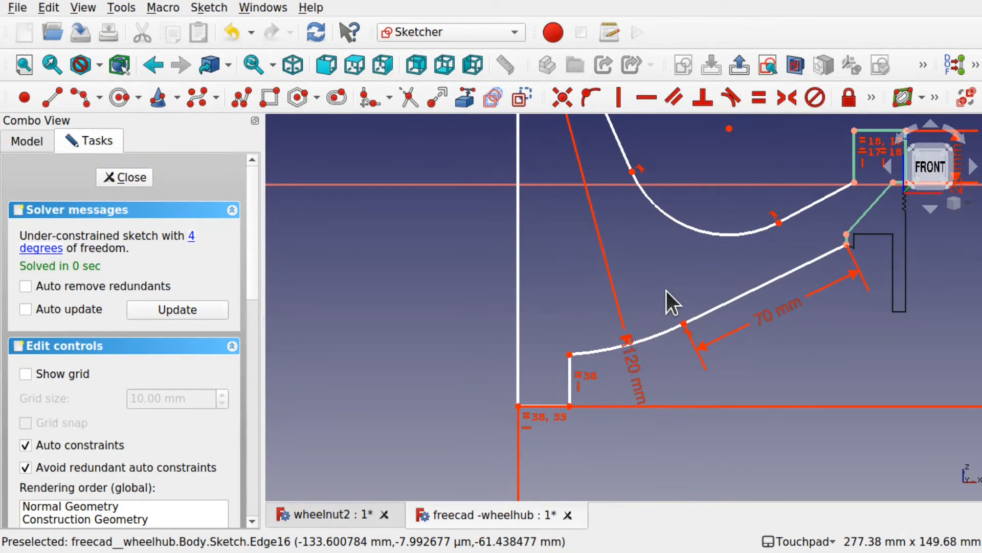
# Constrain the radius of the upper concave arc to 40 mm and move its dimension label above the arc.
pyautogui.scroll(-4, 666, 291)
pyautogui.moveTo(666, 290)
pyautogui.keyDown('shift'); pyautogui.mouseDown(button='middle')
pyautogui.moveTo(632, 465)
pyautogui.moveTo(651, 396)
pyautogui.moveTo(639, 302)
pyautogui.mouseUp(button='middle'); pyautogui.keyUp('shift')
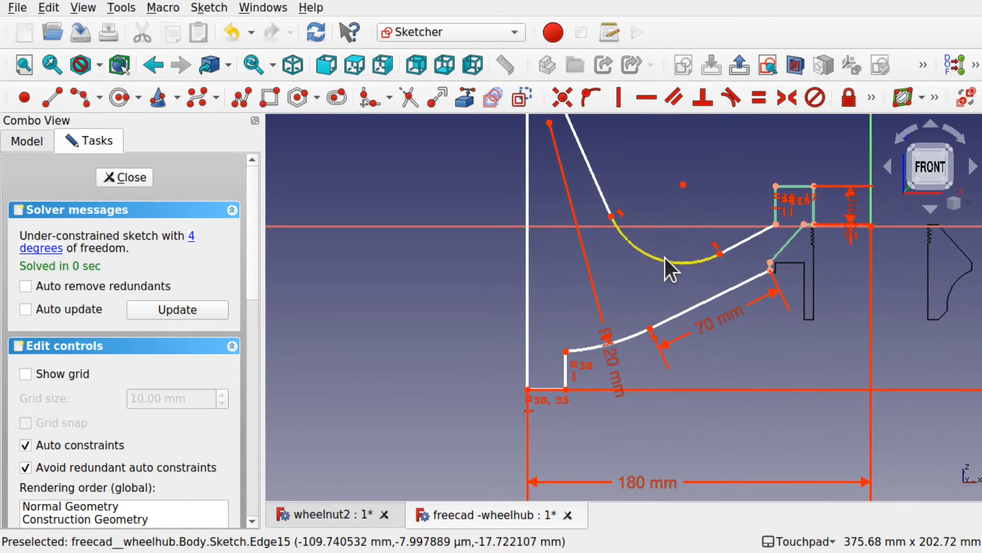
pyautogui.click(671, 262)
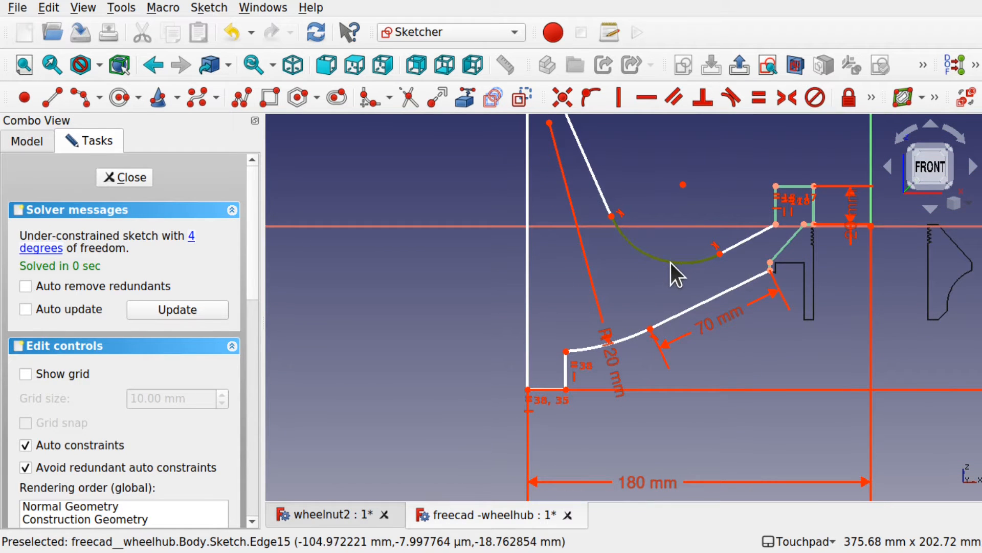
pyautogui.click(871, 97)
pyautogui.click(647, 125)
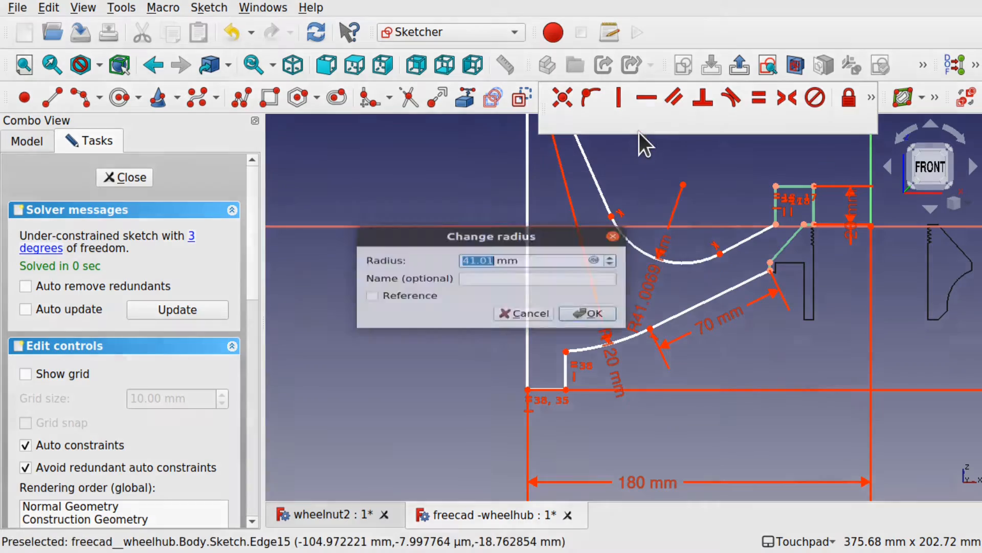
pyautogui.write('40')
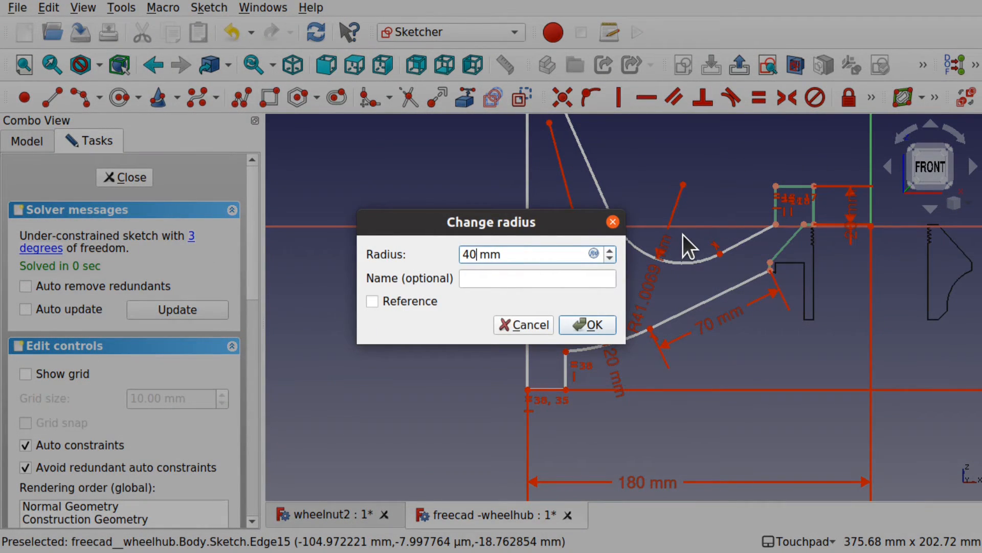
pyautogui.press('Return')
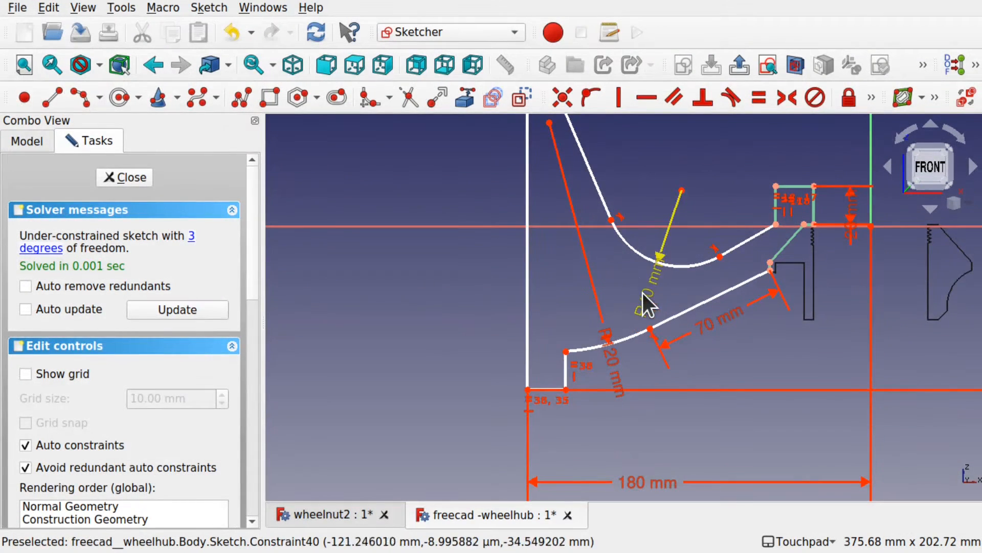
pyautogui.moveTo(643, 294); pyautogui.dragTo(738, 191)
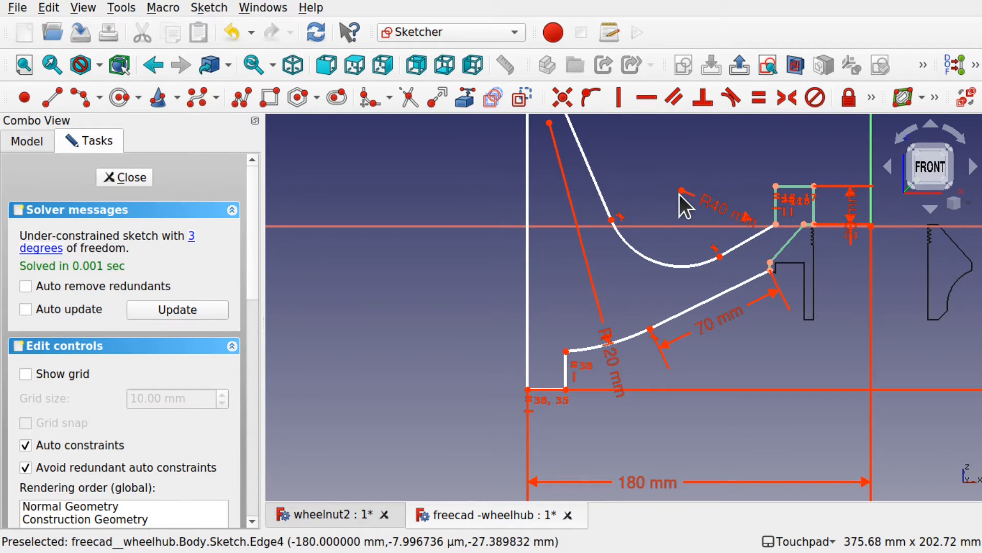
# Align the 40 mm arc's centre horizontally with the small square's upper outer corner and pull the arc towards the long vertical edge.
pyautogui.click(776, 186)
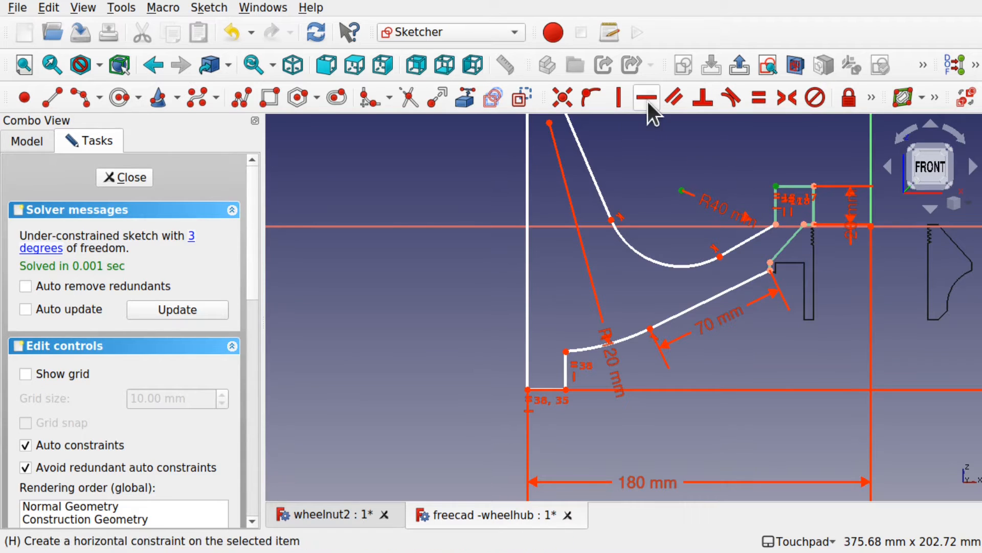
pyautogui.click(652, 95)
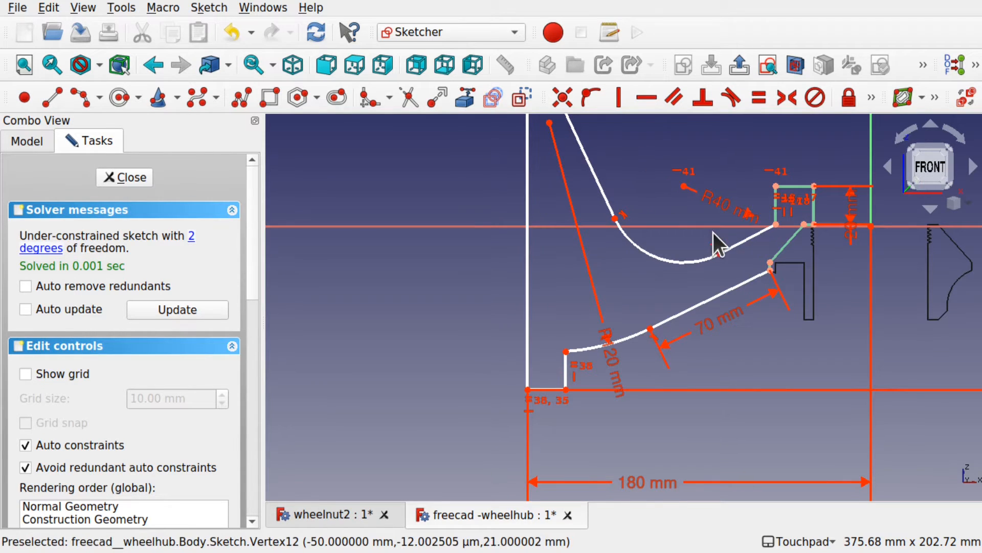
pyautogui.moveTo(717, 259); pyautogui.dragTo(678, 263)
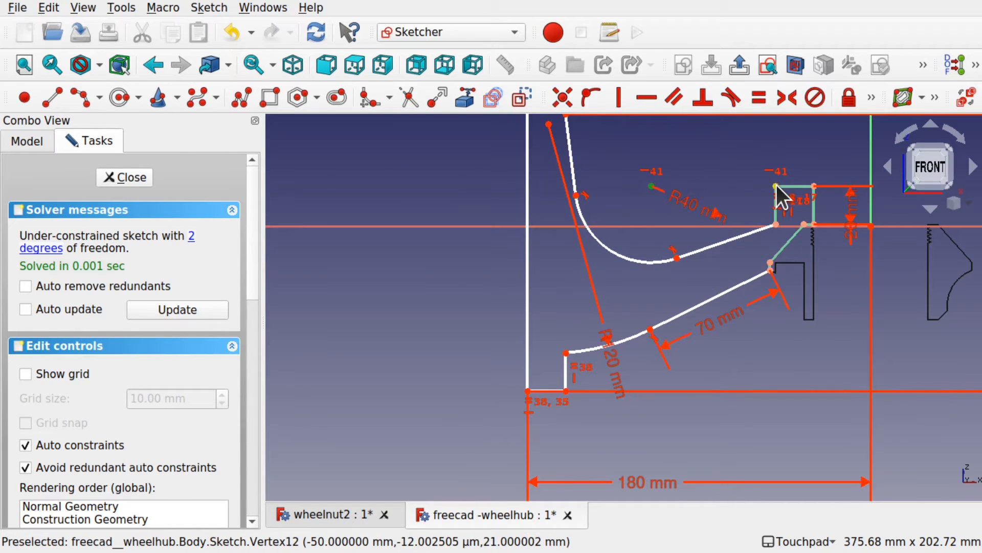
# Set the horizontal distance between the 40 mm arc's centre and the small square's upper corner to 65 mm and adjust the label.
pyautogui.click(873, 101)
pyautogui.click(561, 125)
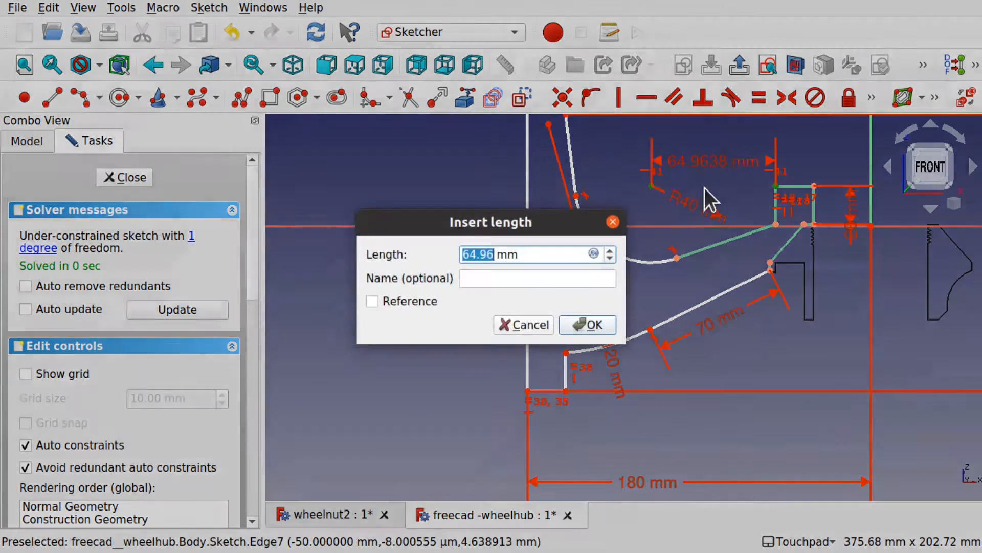
pyautogui.write('65')
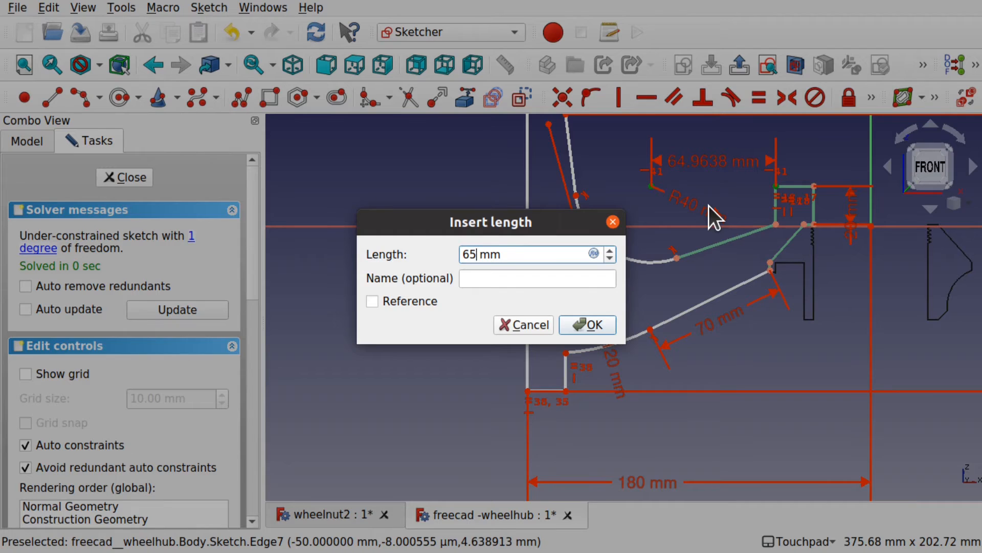
pyautogui.press('Return')
pyautogui.moveTo(694, 140); pyautogui.dragTo(694, 138)
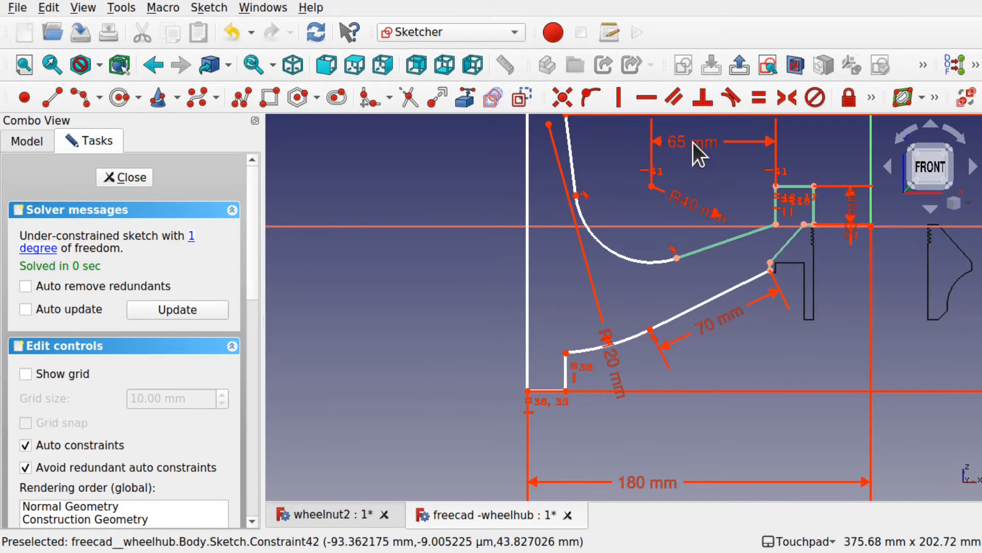
pyautogui.hotkey('ctrl', 'z')
# Move the 120 mm radius dimension label clear of the profile, outside its long outer vertical edge.
pyautogui.scroll(-5, 650, 338)
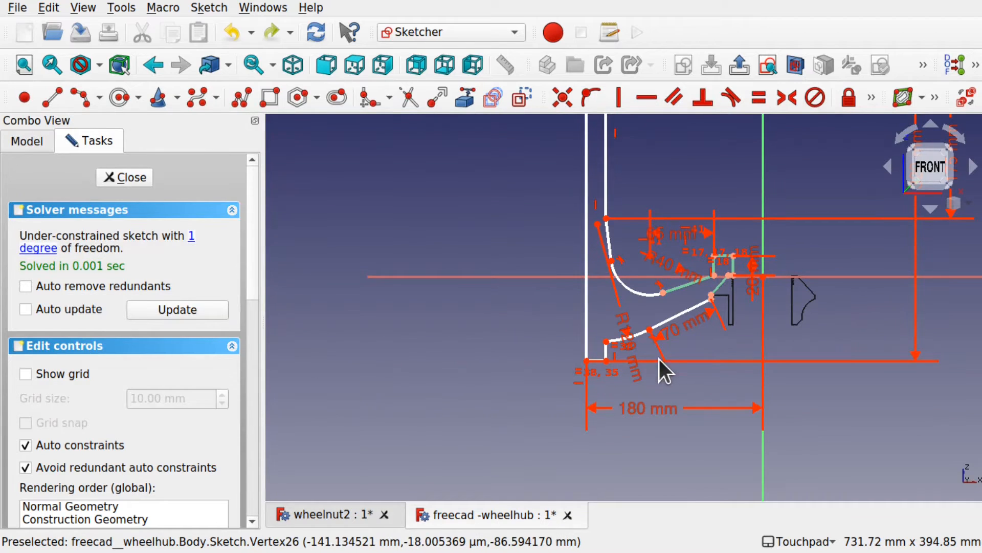
pyautogui.scroll(5, 667, 360)
pyautogui.moveTo(600, 327); pyautogui.dragTo(434, 290)
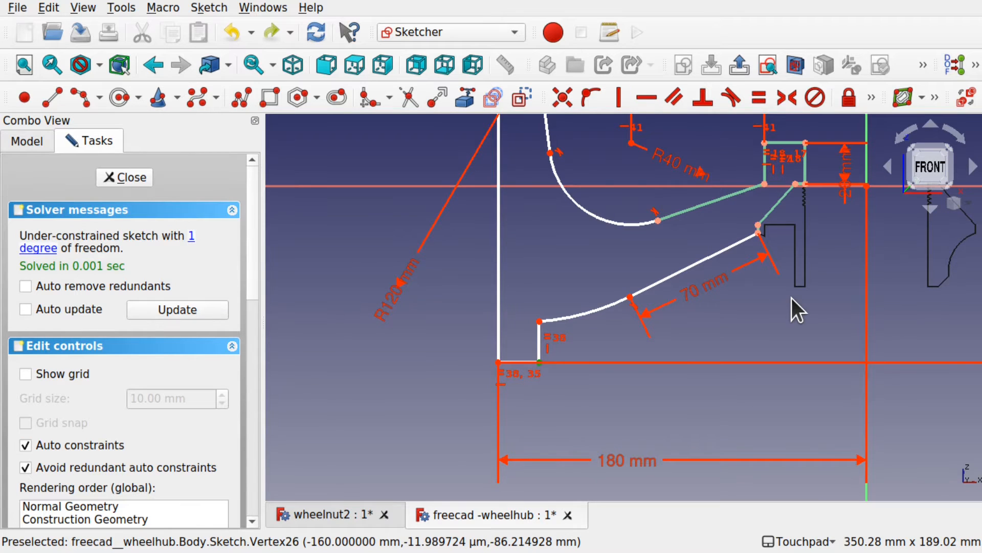
# Set the vertical distance between the sketch origin and the lower corner of the short vertical edge to 85 mm.
pyautogui.scroll(-5, 791, 298)
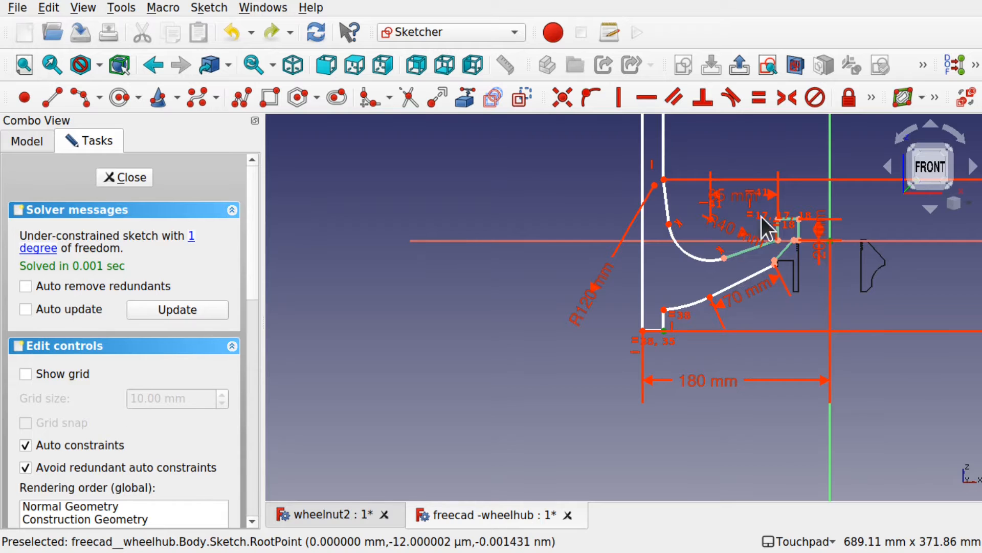
pyautogui.click(874, 105)
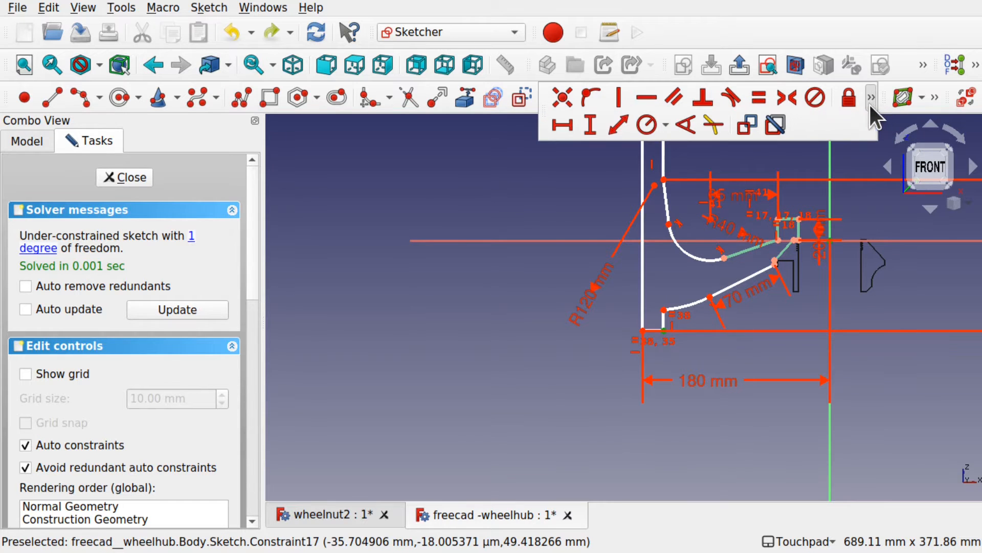
pyautogui.click(590, 125)
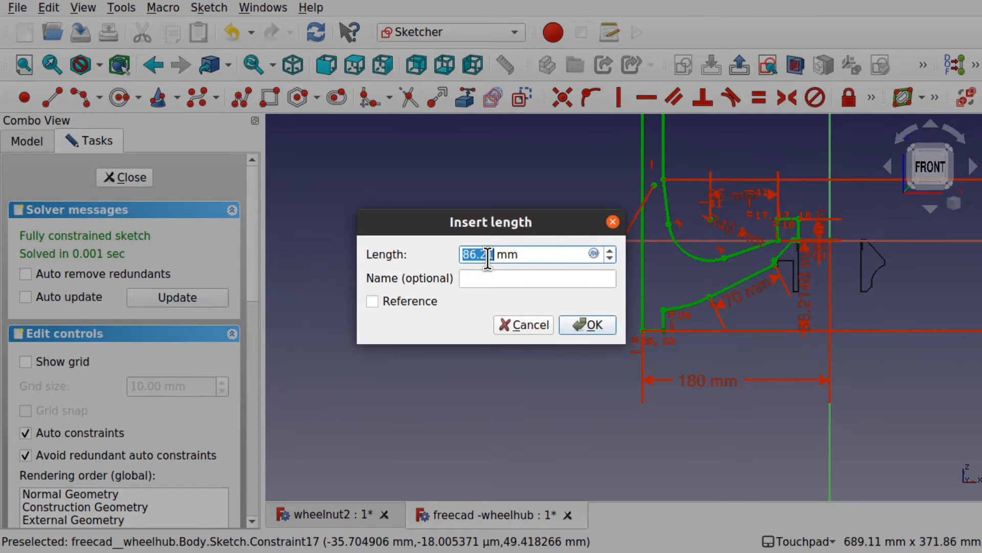
pyautogui.write('85')
pyautogui.press('Return')
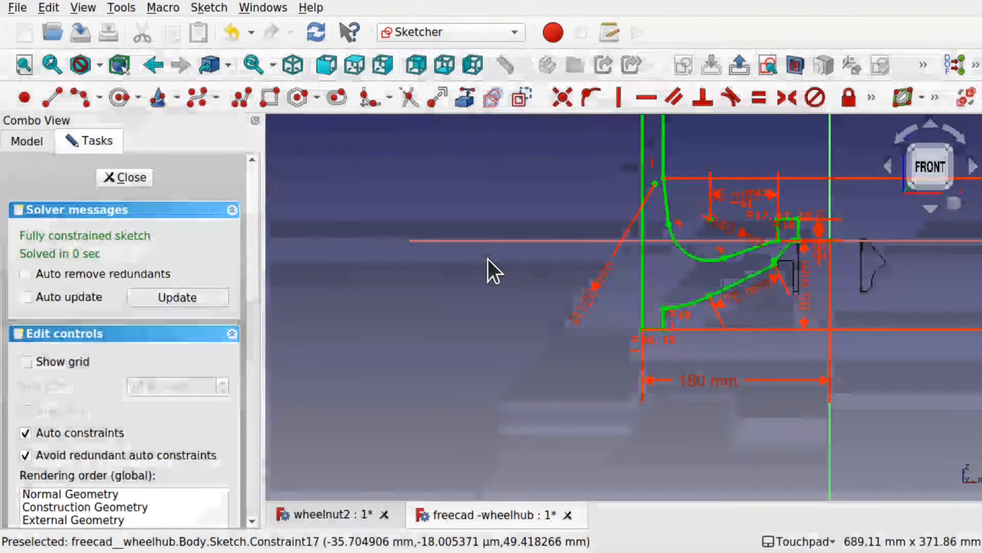
# Review the whole wheel hub profile with its dimensions and close the sketch.
pyautogui.scroll(-2, 775, 238)
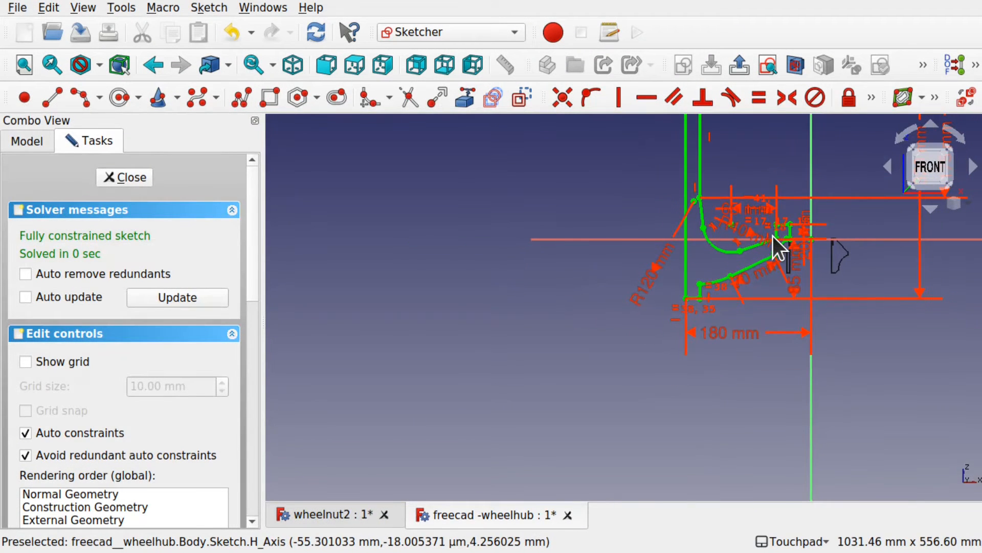
pyautogui.moveTo(772, 236)
pyautogui.keyDown('shift'); pyautogui.mouseDown(button='middle')
pyautogui.moveTo(647, 410)
pyautogui.moveTo(649, 320)
pyautogui.mouseUp(button='middle'); pyautogui.keyUp('shift')
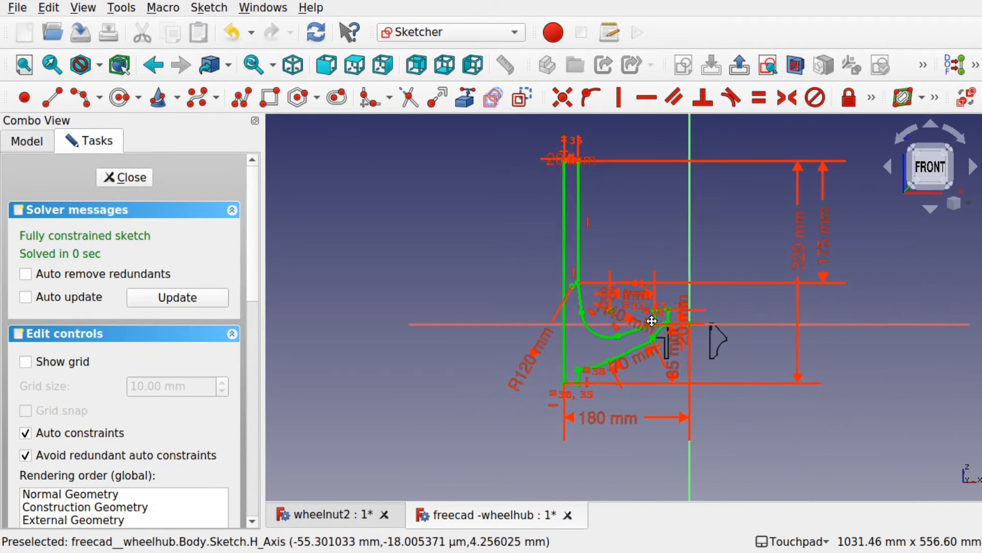
pyautogui.scroll(3, 579, 309)
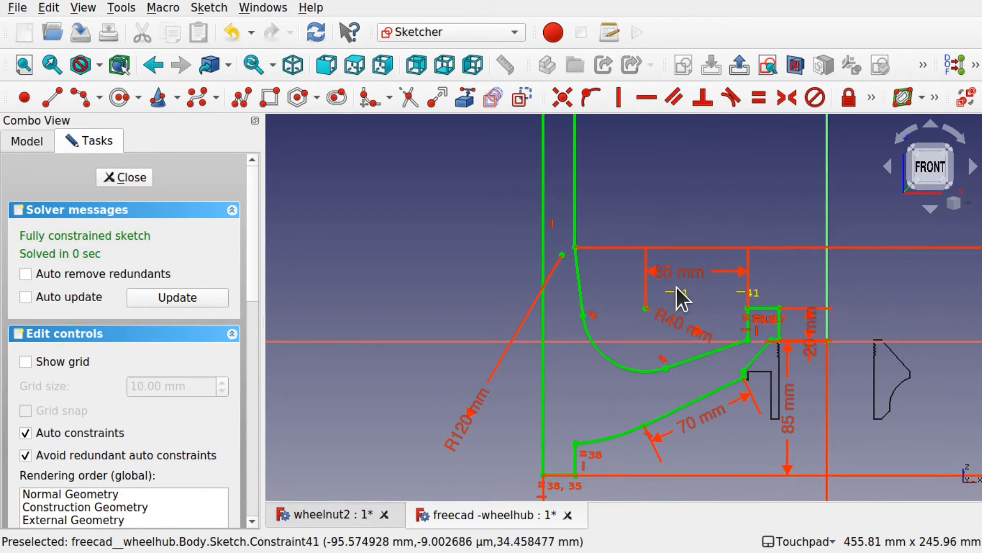
pyautogui.scroll(-3, 676, 287)
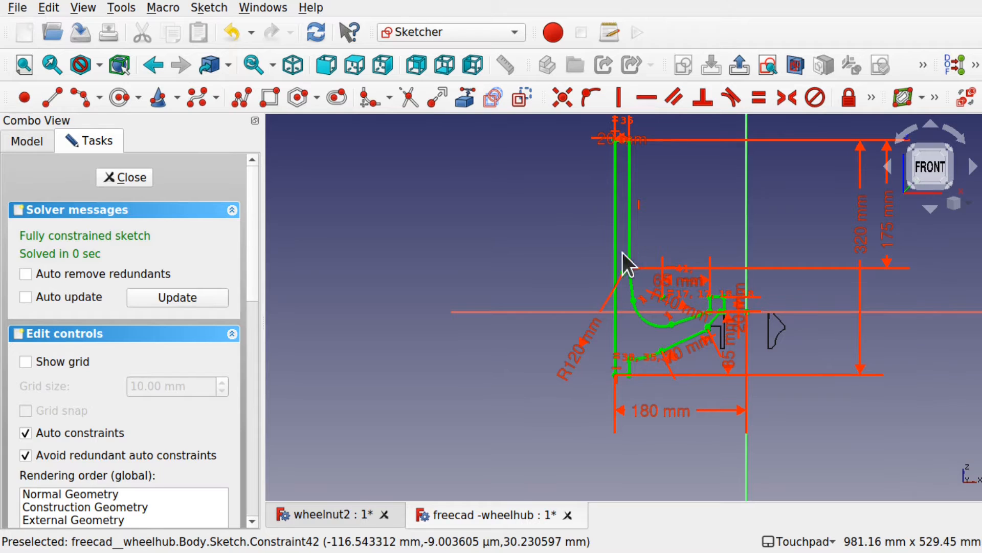
pyautogui.click(129, 176)
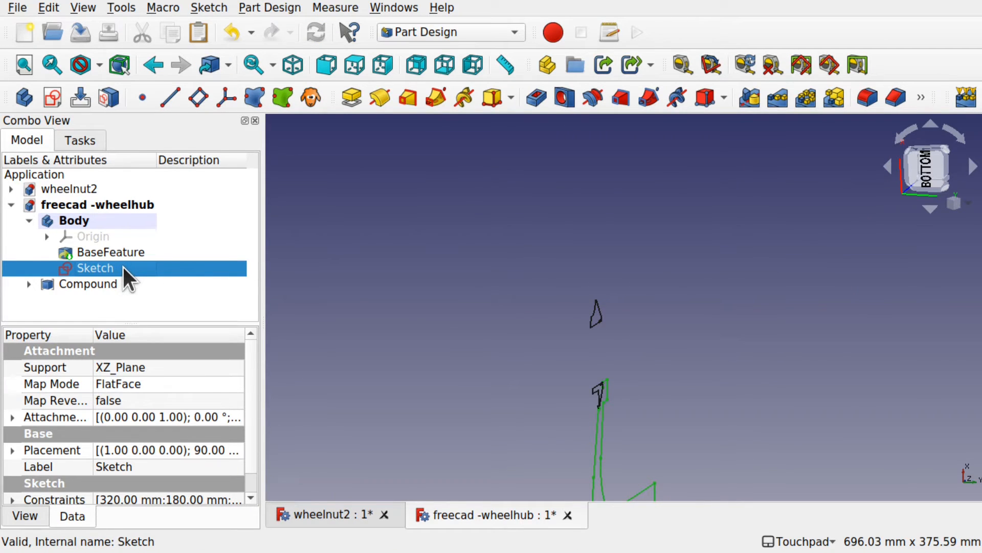
# Revolve the hub profile sketch 360° about the vertical sketch axis and inspect the resulting solid.
pyautogui.click(379, 103)
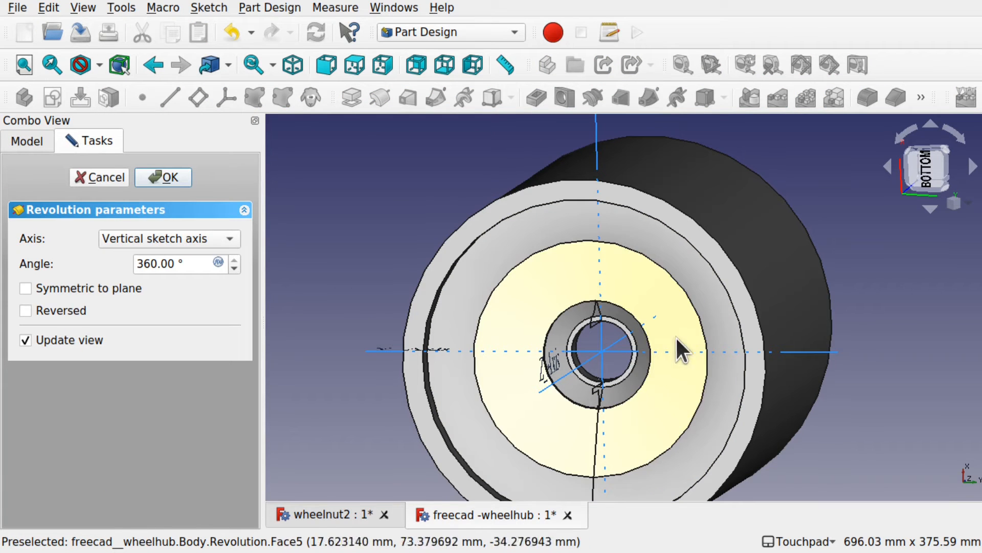
pyautogui.keyDown('shift'); pyautogui.moveTo(715, 336); pyautogui.dragTo(597, 337); pyautogui.keyUp('shift')
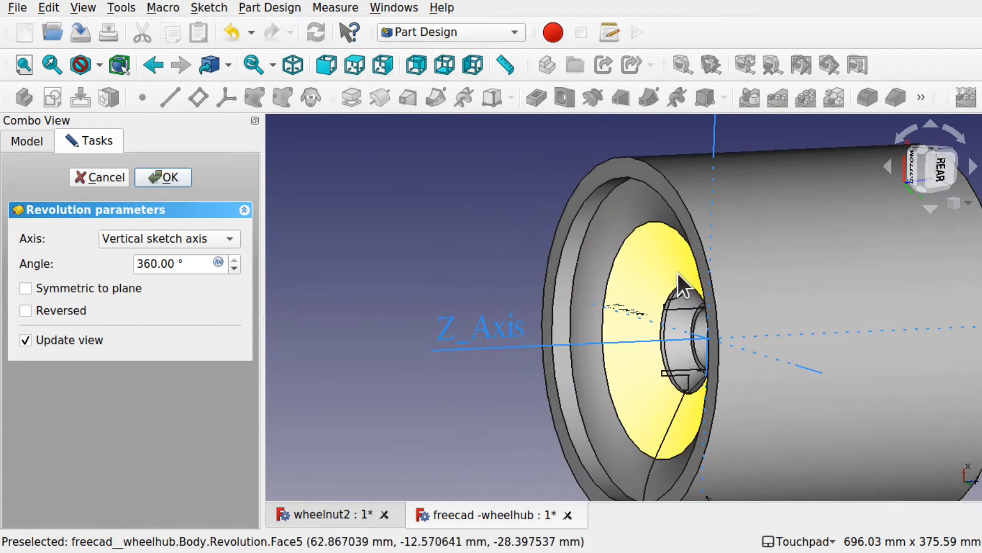
pyautogui.keyDown('shift'); pyautogui.moveTo(591, 231); pyautogui.dragTo(868, 245); pyautogui.keyUp('shift')
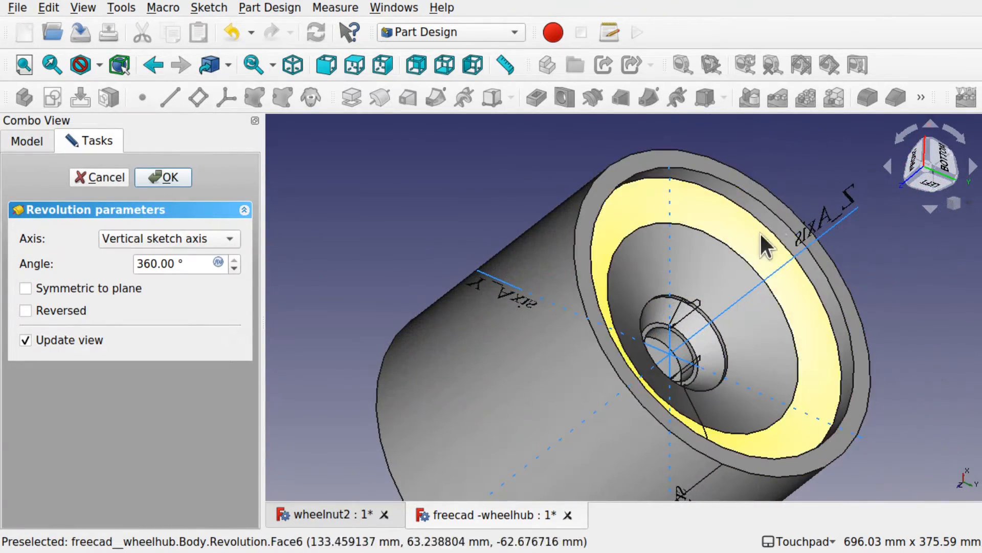
pyautogui.keyDown('shift'); pyautogui.moveTo(794, 233); pyautogui.dragTo(629, 208); pyautogui.keyUp('shift')
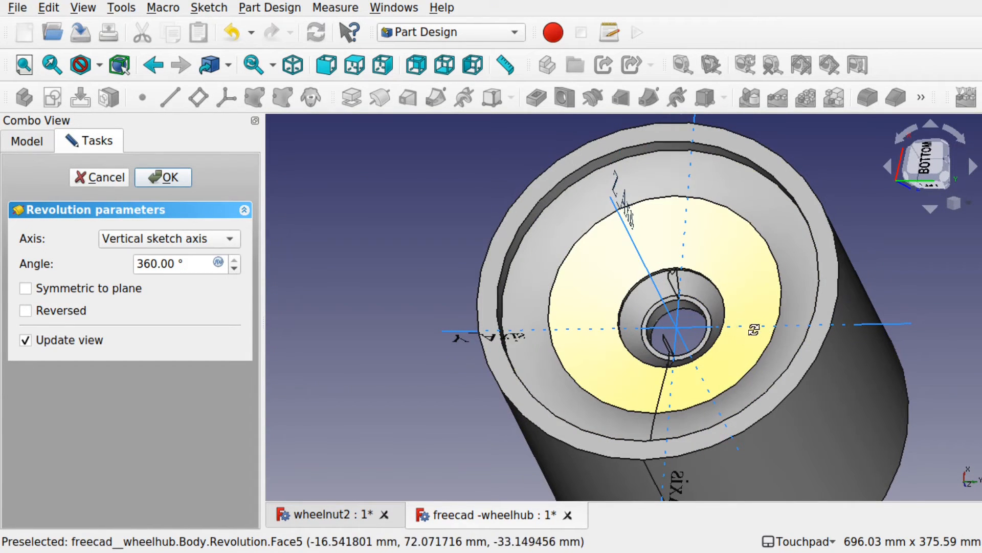
pyautogui.keyDown('shift'); pyautogui.moveTo(754, 330); pyautogui.dragTo(725, 299); pyautogui.keyUp('shift')
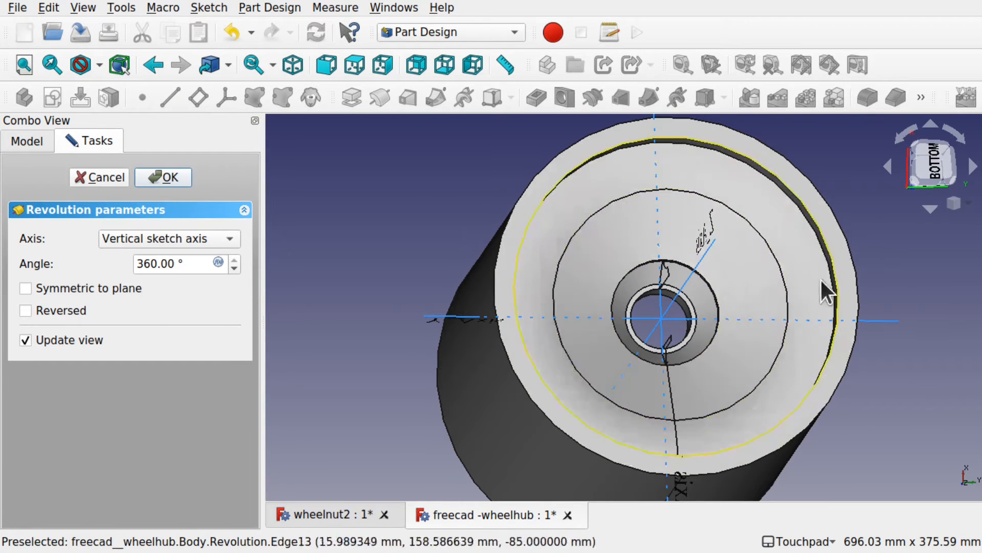
pyautogui.click(170, 176)
pyautogui.keyDown('alt'); pyautogui.moveTo(476, 263); pyautogui.dragTo(686, 272); pyautogui.keyUp('alt')
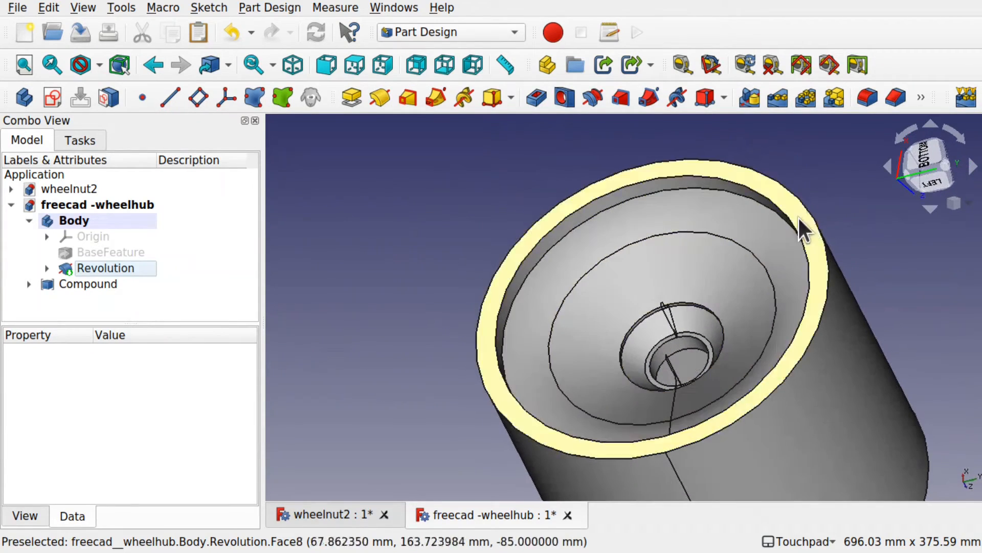
pyautogui.keyDown('alt'); pyautogui.moveTo(739, 251); pyautogui.dragTo(763, 290); pyautogui.keyUp('alt')
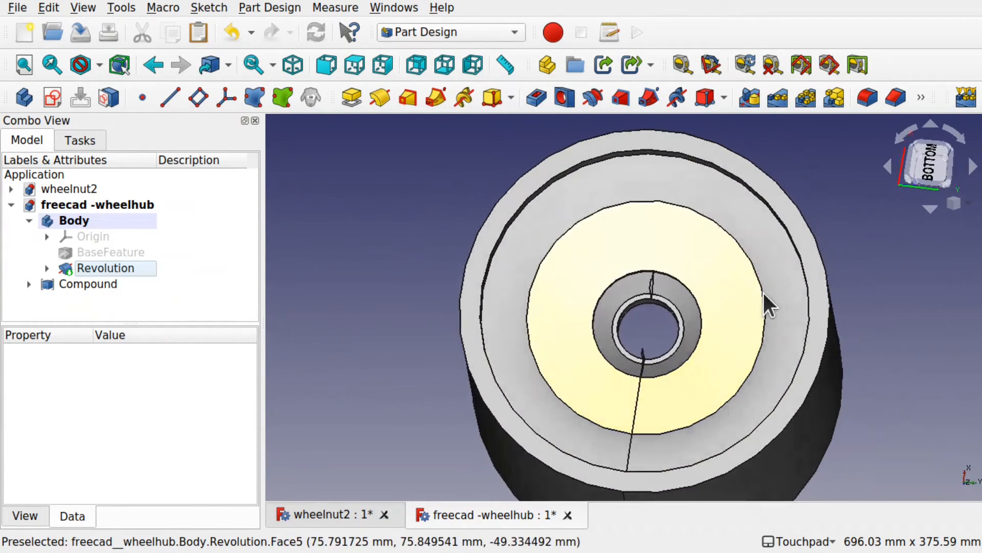
# Try to create a sketch on the conical face surrounding the hub's central bore.
pyautogui.click(716, 291)
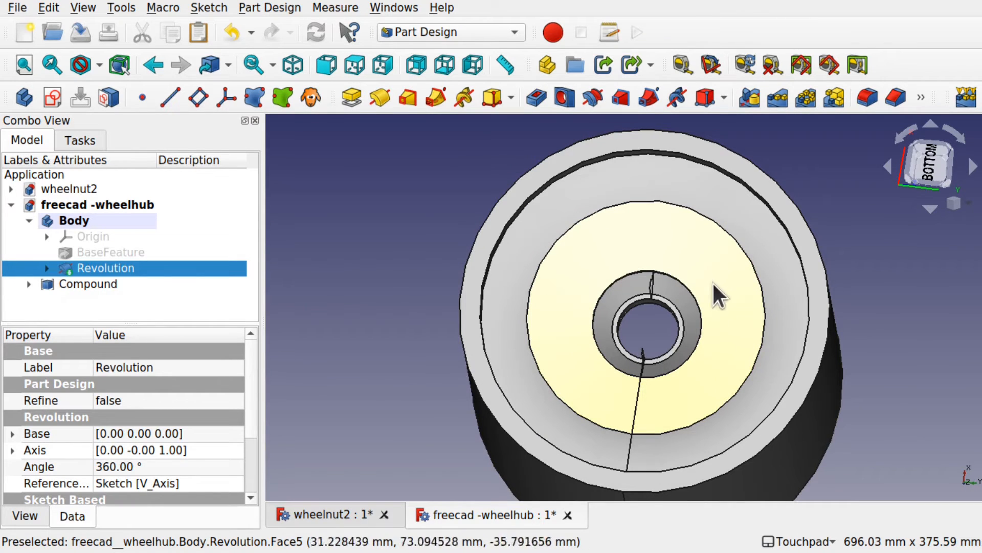
pyautogui.click(52, 96)
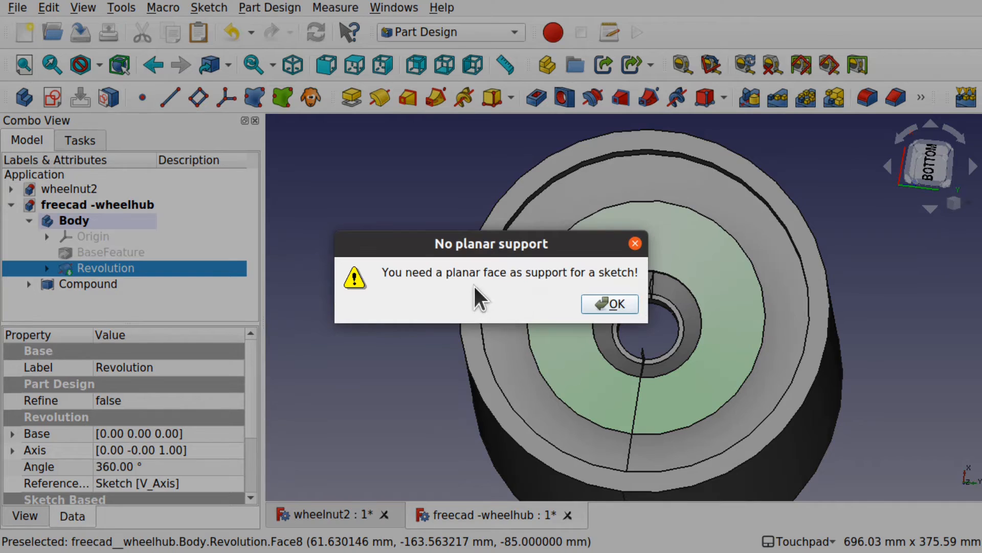
pyautogui.click(631, 241)
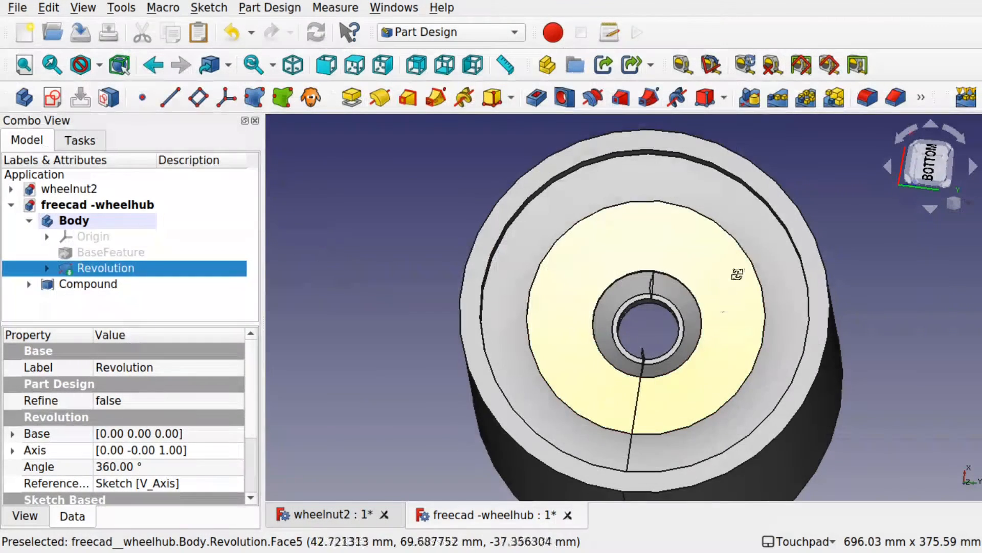
# Create a sketch on the flat annular rim face at the hub's bottom end.
pyautogui.keyDown('alt'); pyautogui.moveTo(737, 275); pyautogui.dragTo(704, 288); pyautogui.keyUp('alt')
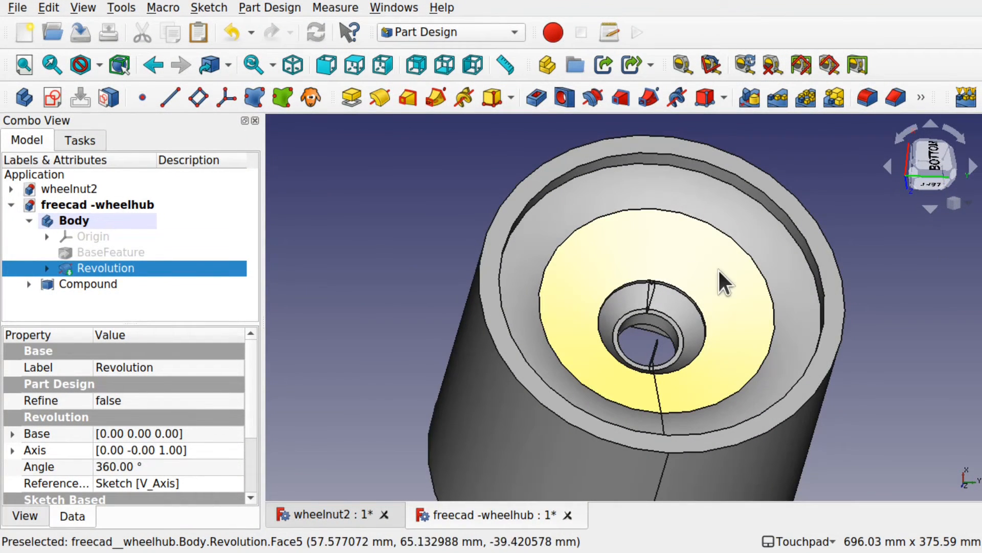
pyautogui.keyDown('alt'); pyautogui.moveTo(718, 270); pyautogui.dragTo(658, 252); pyautogui.keyUp('alt')
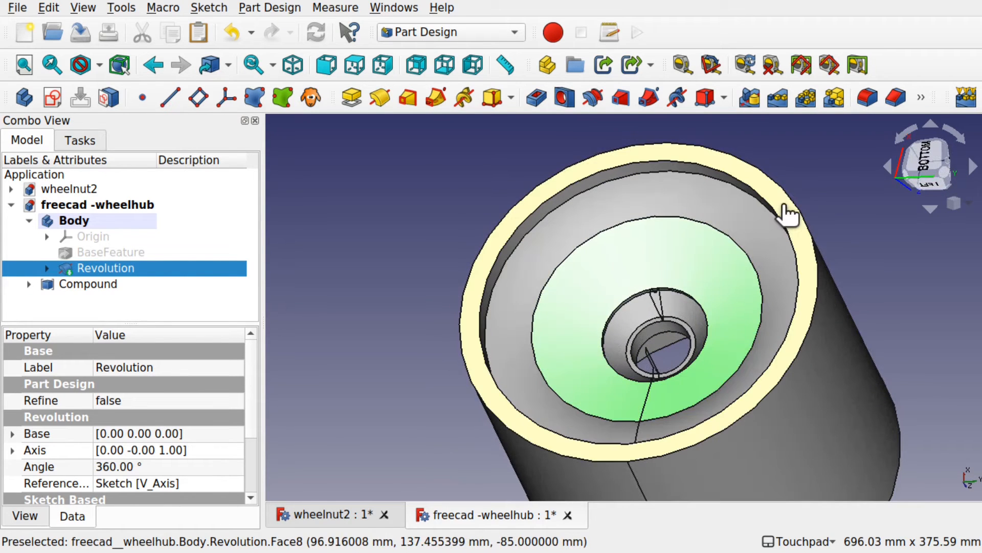
pyautogui.click(788, 204)
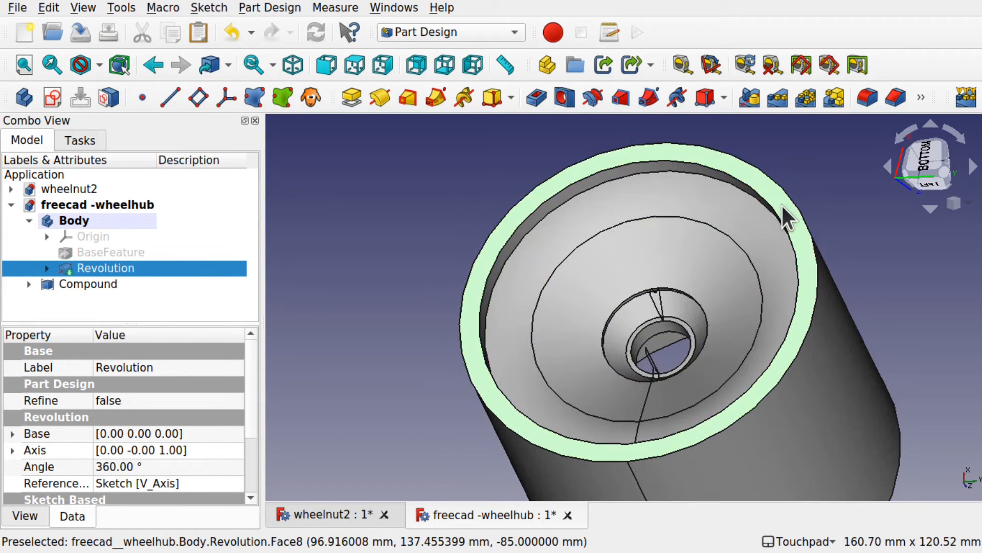
pyautogui.click(53, 97)
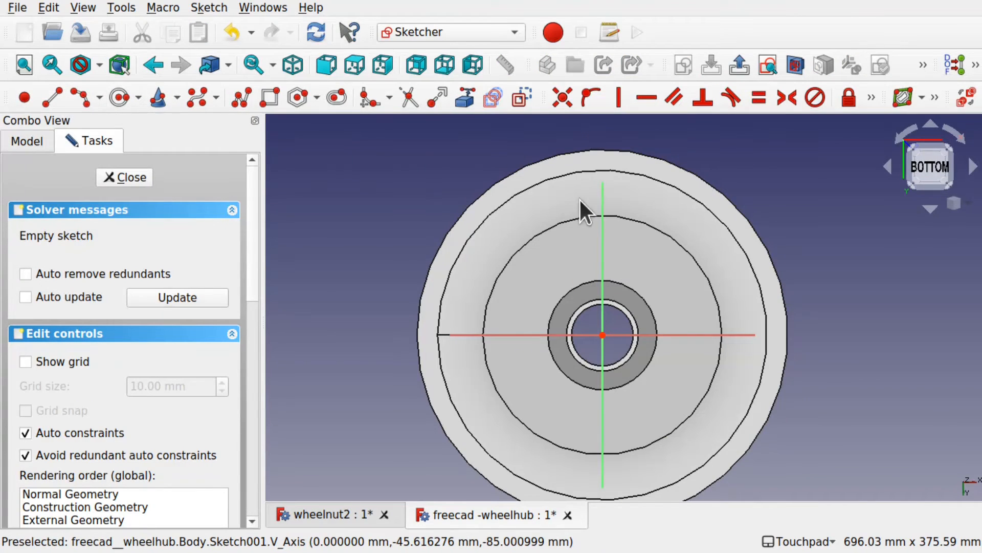
# Close the empty sketch on the rim face and delete it from the body.
pyautogui.moveTo(572, 194)
pyautogui.mouseDown(button='middle')
pyautogui.moveTo(737, 216)
pyautogui.moveTo(588, 199)
pyautogui.mouseUp(button='middle')
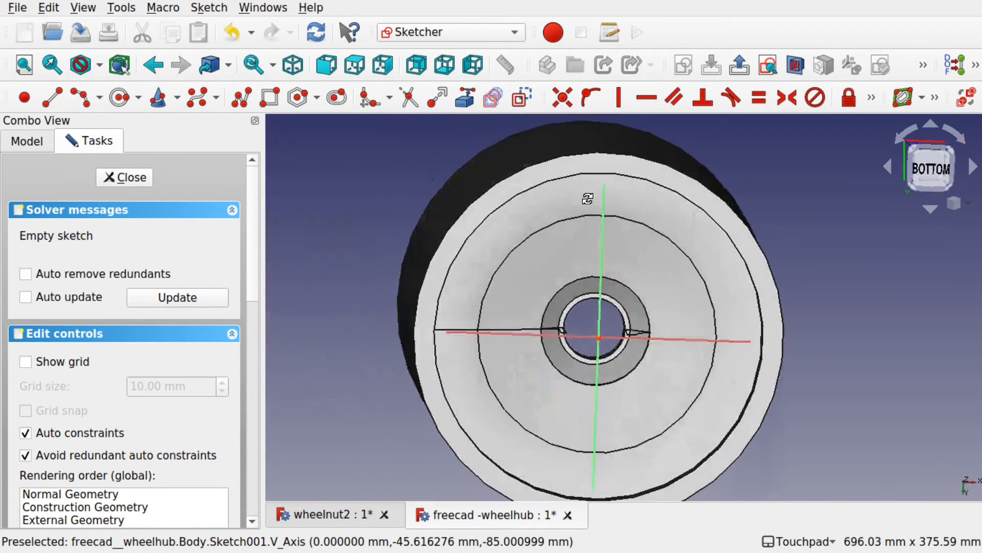
pyautogui.click(133, 173)
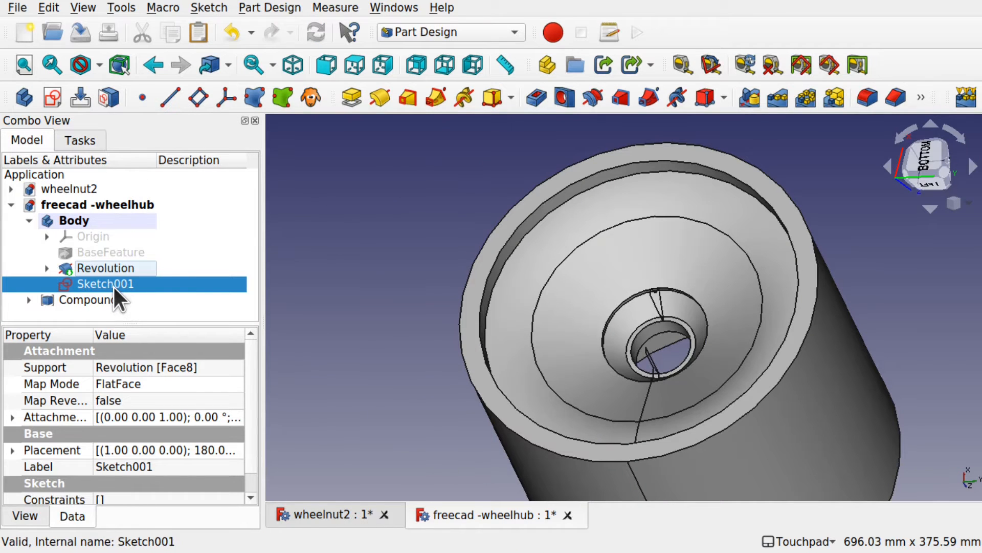
pyautogui.press('Delete')
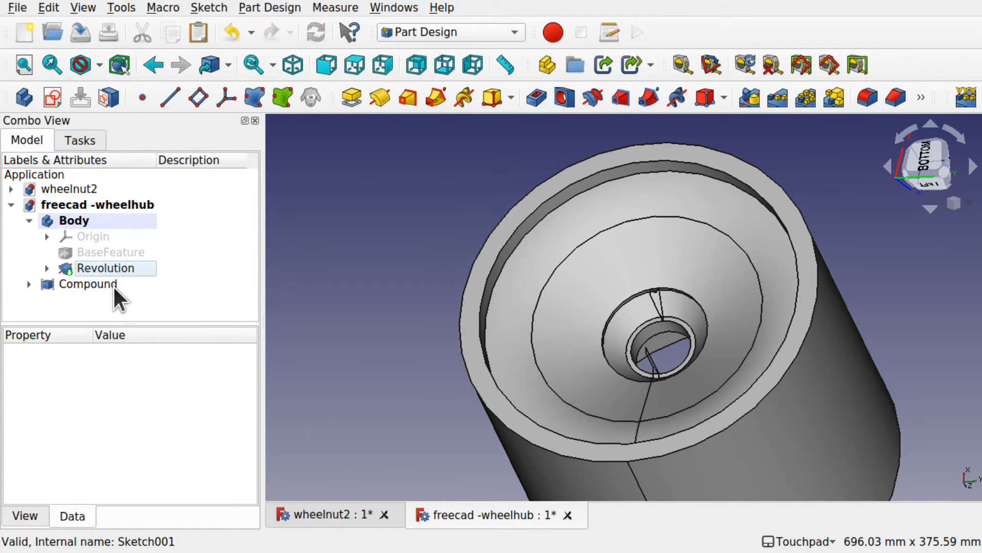
# Reopen the revolution's profile sketch, examine the bottom rim edges and the short edges around the bore, and close it.
pyautogui.click(46, 268)
pyautogui.doubleClick(107, 285)
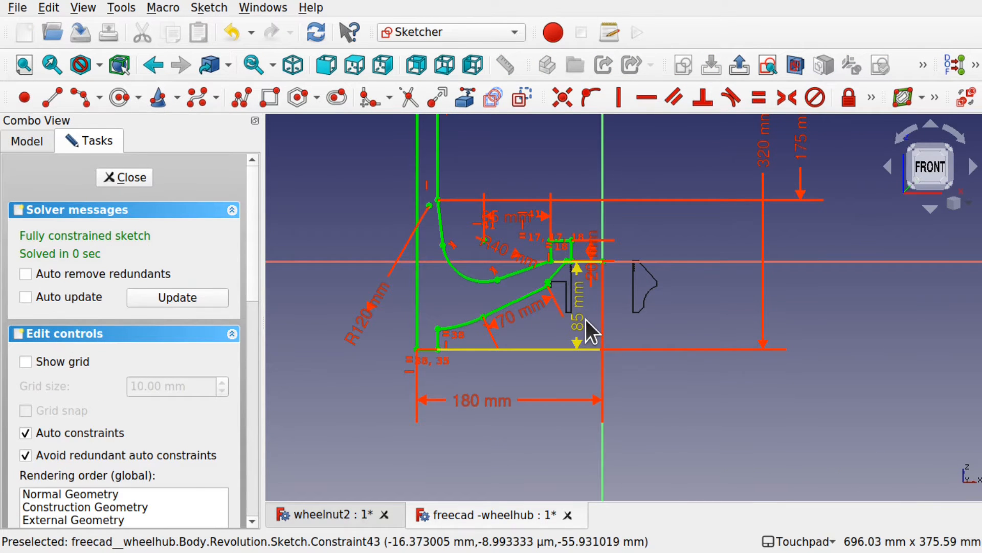
pyautogui.scroll(10, 420, 353)
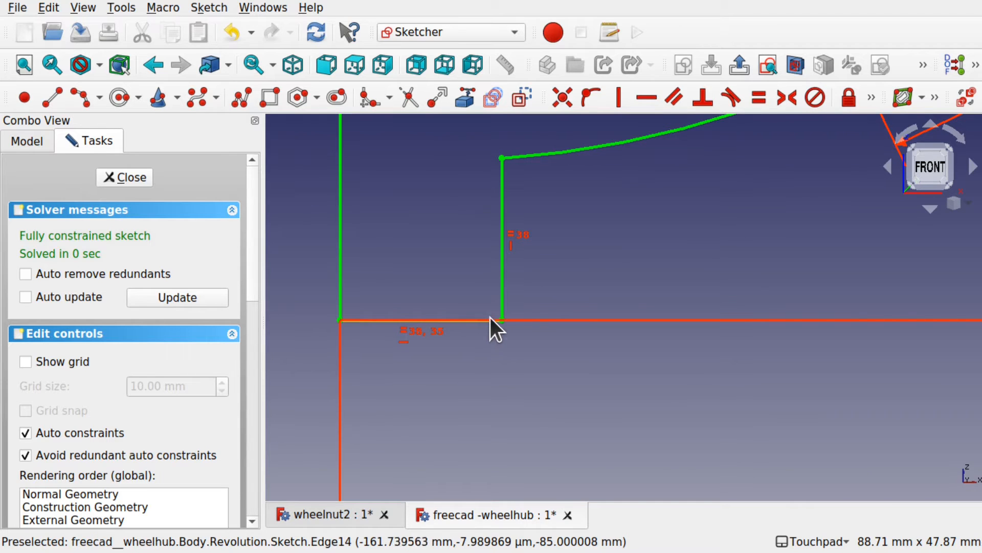
pyautogui.scroll(-6, 595, 263)
pyautogui.moveTo(596, 263)
pyautogui.keyDown('shift'); pyautogui.mouseDown(button='middle')
pyautogui.moveTo(532, 338)
pyautogui.moveTo(486, 362)
pyautogui.mouseUp(button='middle'); pyautogui.keyUp('shift')
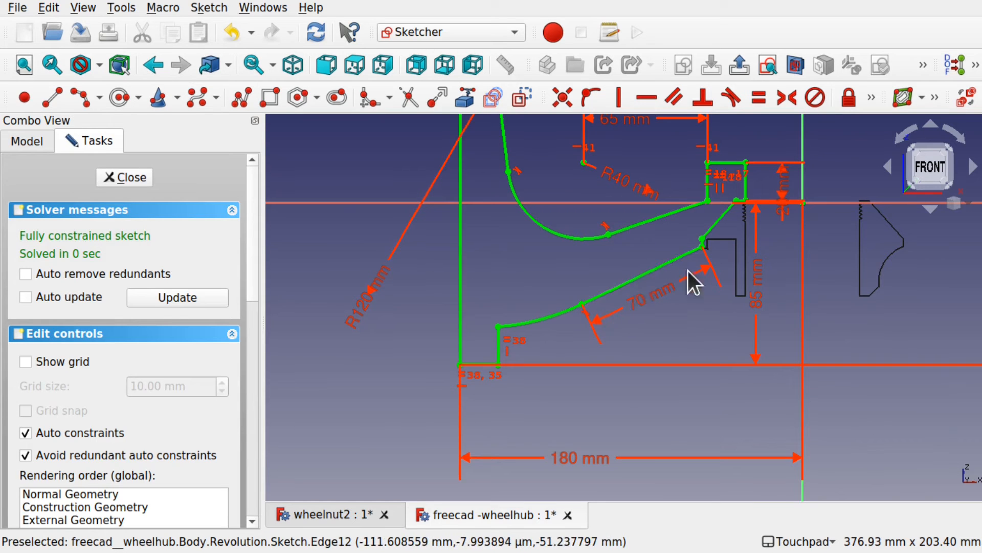
pyautogui.scroll(3, 708, 210)
pyautogui.scroll(4, 708, 210)
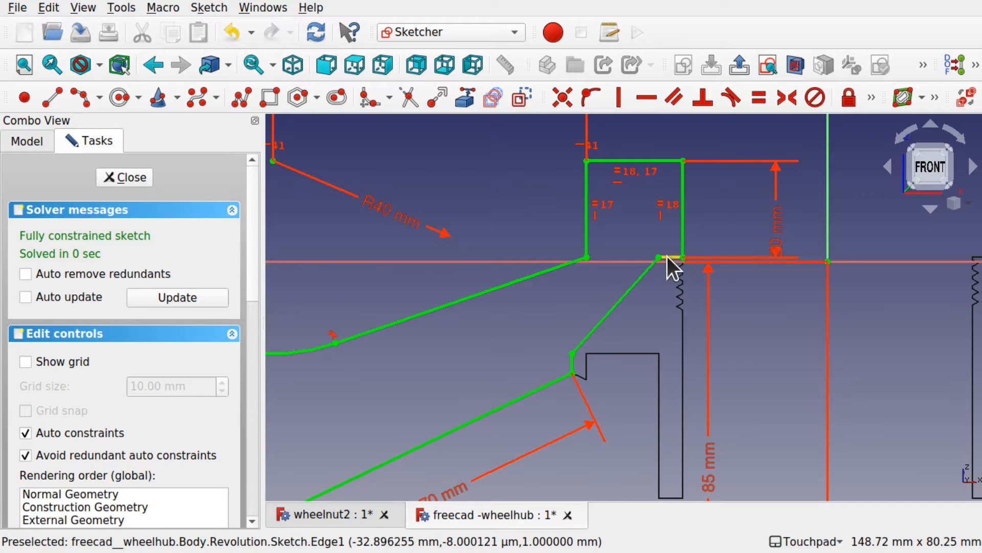
pyautogui.scroll(-5, 682, 255)
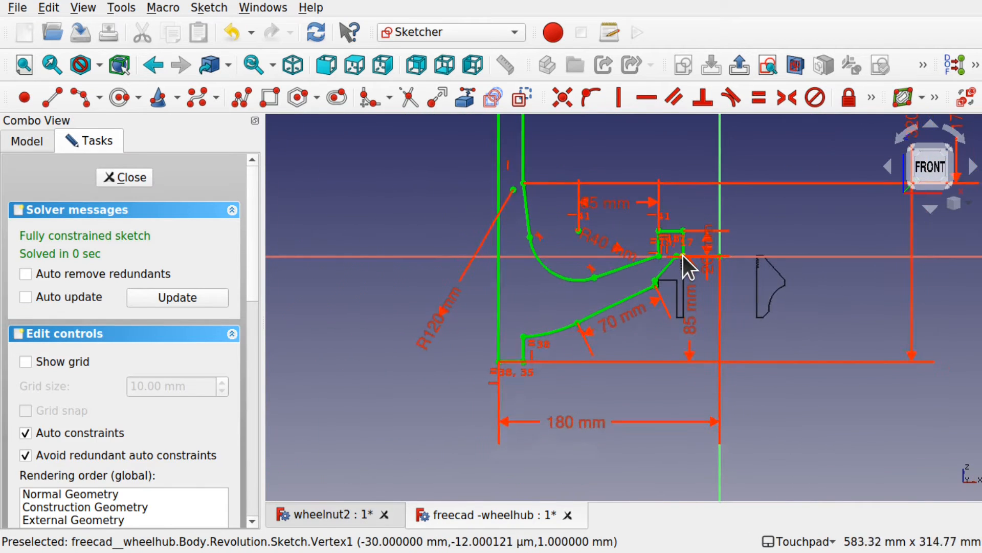
pyautogui.click(126, 177)
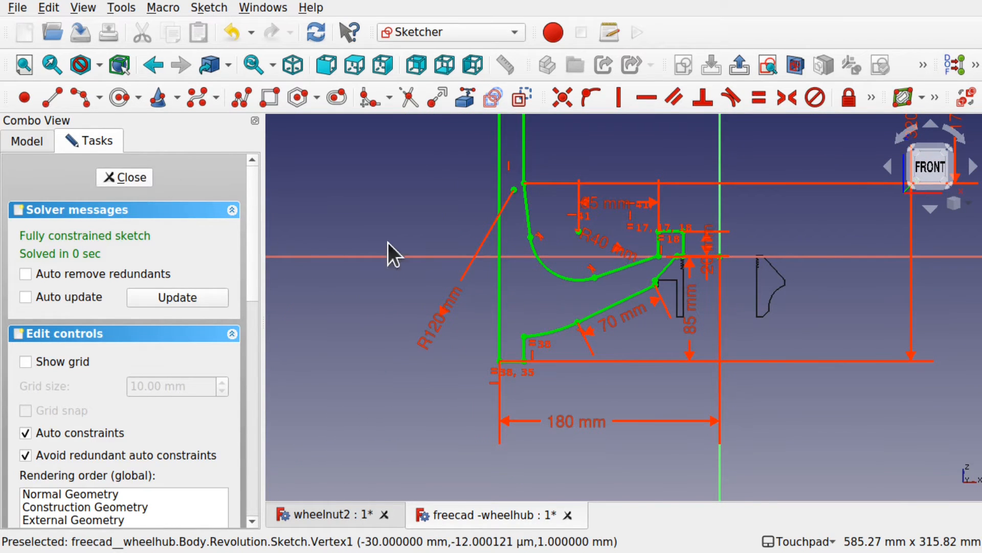
# Examine the revolved hub's bore wall, the narrow ring face around it, the adjoining conical face and the outer rim.
pyautogui.moveTo(567, 302)
pyautogui.keyDown('alt'); pyautogui.mouseDown()
pyautogui.moveTo(620, 341)
pyautogui.moveTo(707, 335)
pyautogui.mouseUp(); pyautogui.keyUp('alt')
pyautogui.scroll(5, 640, 334)
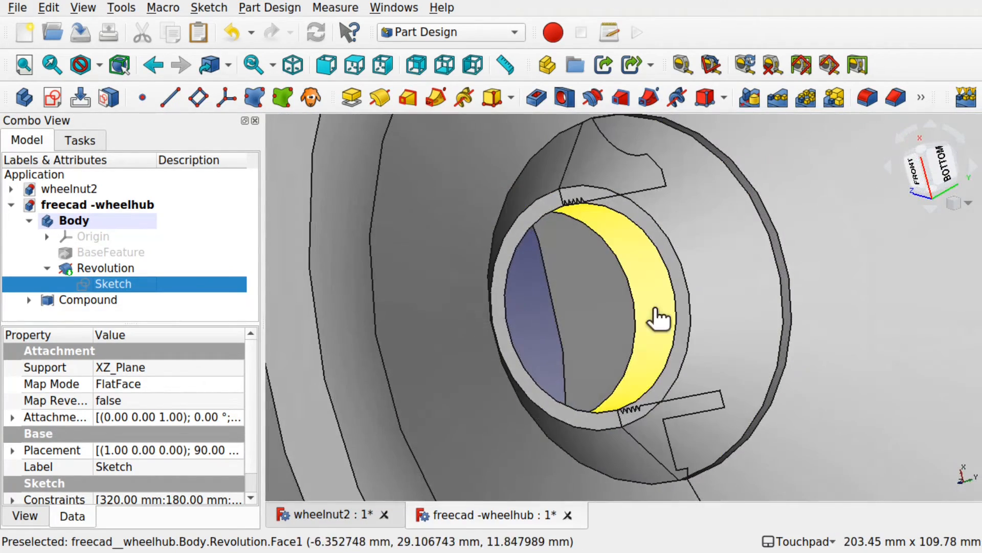
pyautogui.click(640, 272)
pyautogui.moveTo(640, 272)
pyautogui.keyDown('alt'); pyautogui.mouseDown()
pyautogui.moveTo(556, 282)
pyautogui.moveTo(635, 318)
pyautogui.moveTo(642, 256)
pyautogui.mouseUp(); pyautogui.keyUp('alt')
pyautogui.keyDown('alt'); pyautogui.moveTo(642, 342); pyautogui.dragTo(569, 265); pyautogui.keyUp('alt')
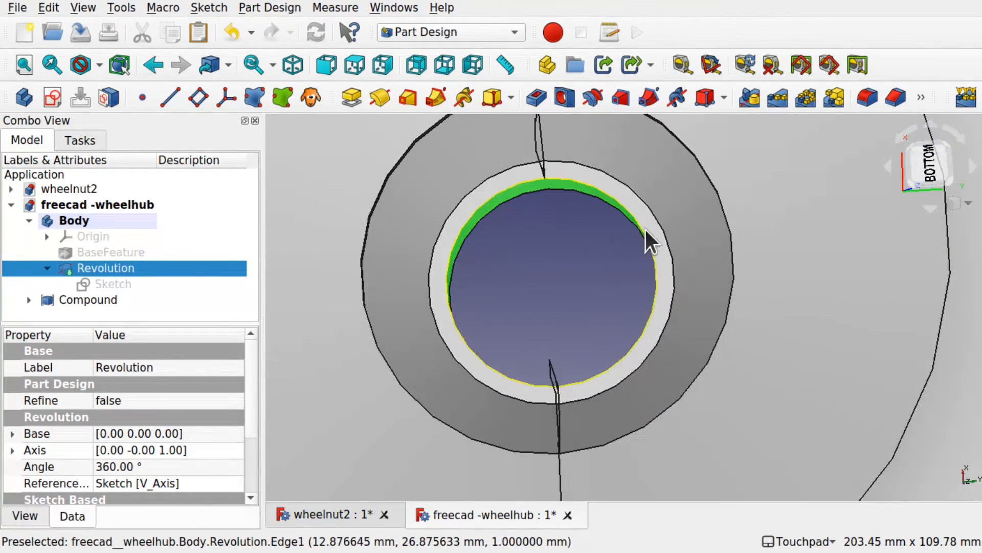
pyautogui.keyDown('alt'); pyautogui.moveTo(570, 325); pyautogui.dragTo(680, 191); pyautogui.keyUp('alt')
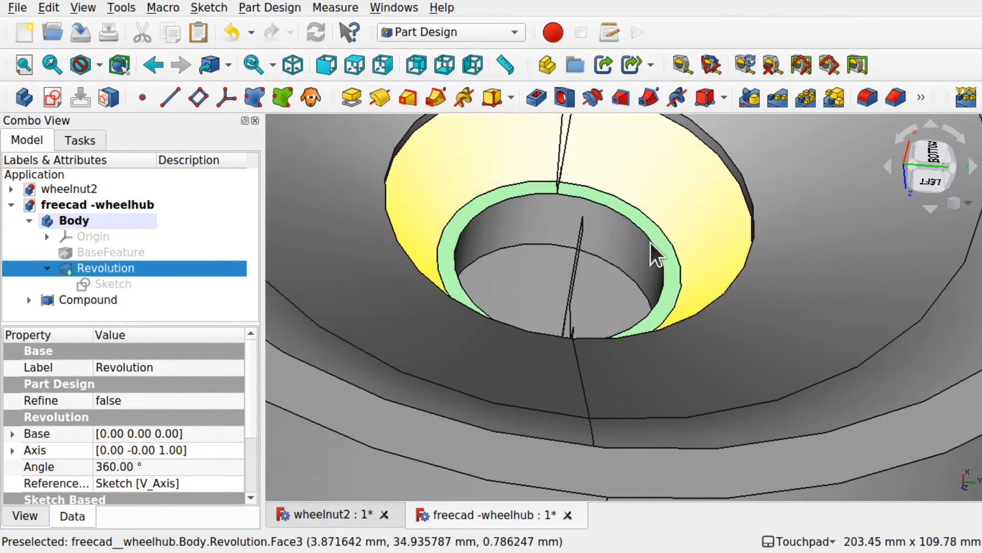
pyautogui.keyDown('alt'); pyautogui.moveTo(658, 253); pyautogui.dragTo(634, 271); pyautogui.keyUp('alt')
pyautogui.scroll(-10, 553, 254)
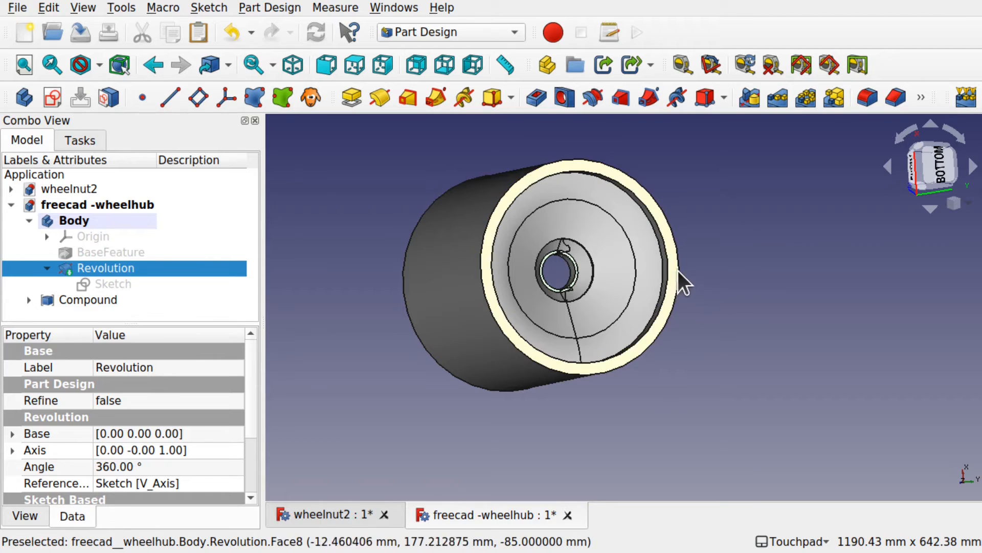
pyautogui.scroll(5, 674, 276)
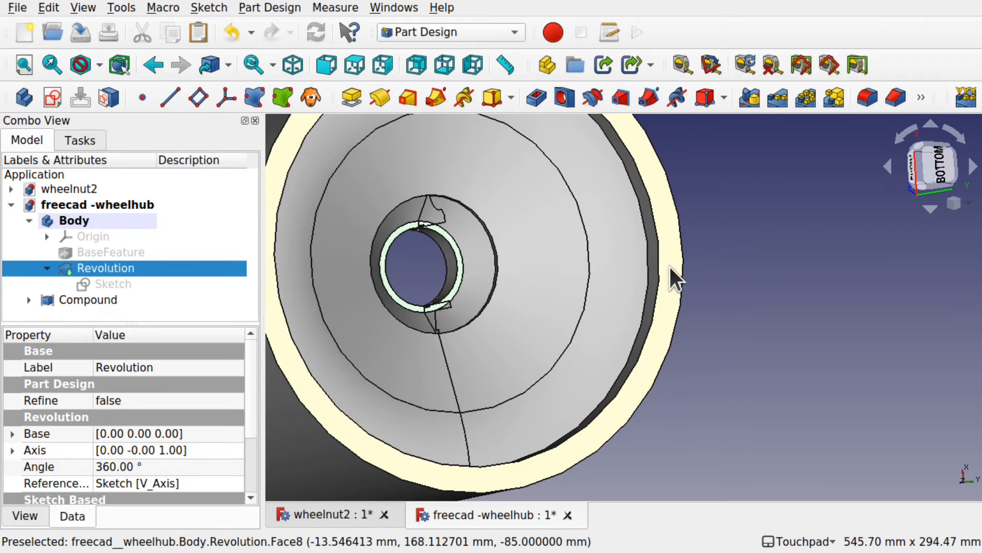
# Open the revolution's profile sketch for editing and examine the 20 mm square step near the vertical axis.
pyautogui.doubleClick(103, 283)
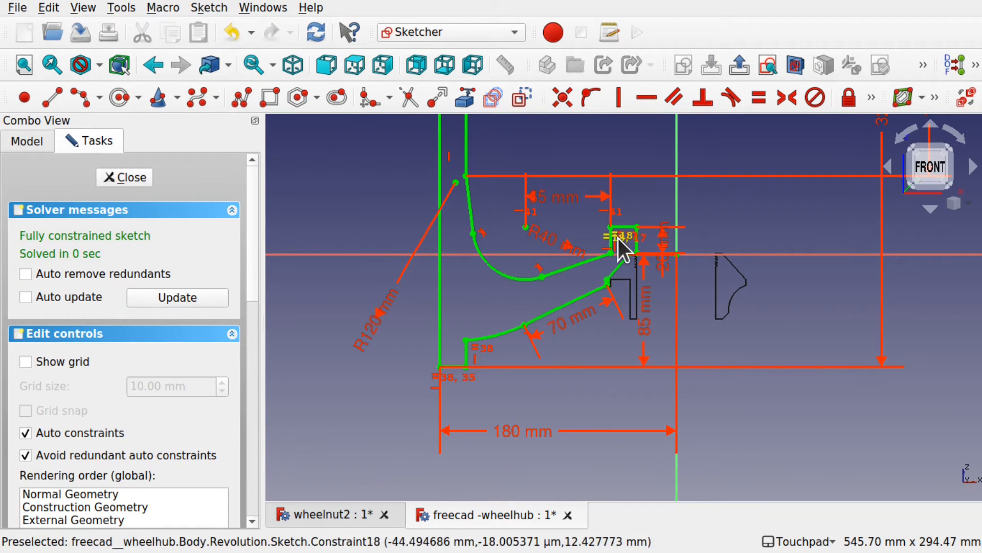
pyautogui.scroll(6, 618, 237)
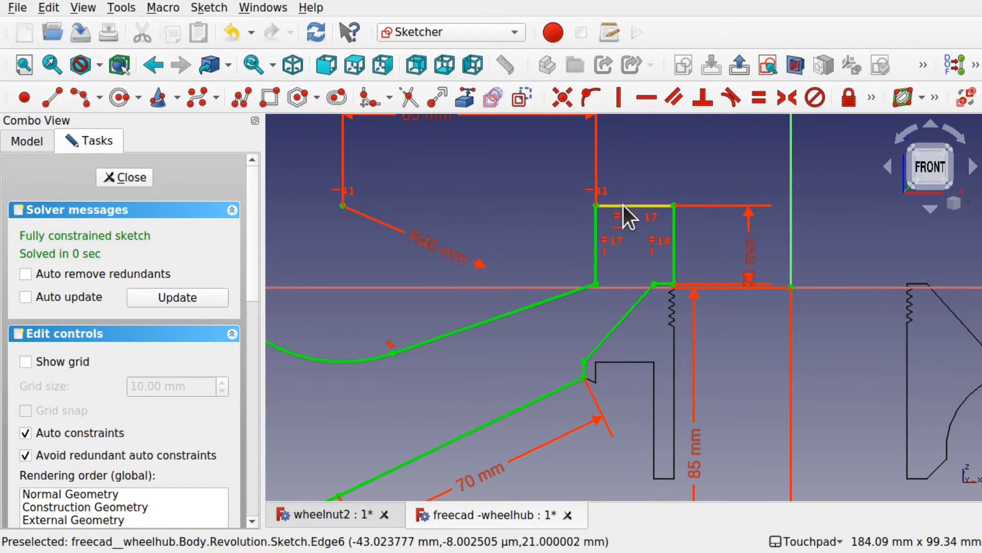
pyautogui.scroll(-4, 604, 217)
pyautogui.scroll(-1, 604, 216)
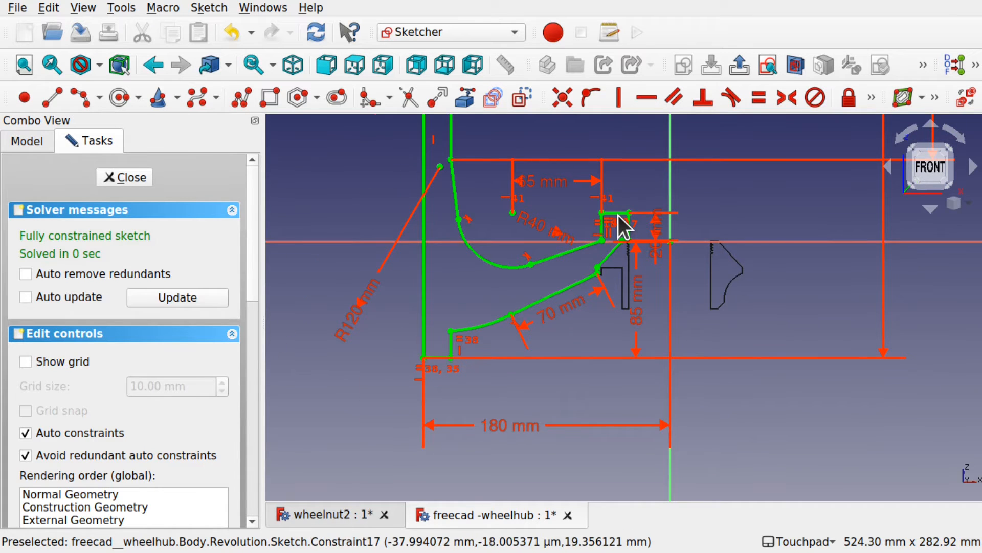
pyautogui.scroll(5, 618, 216)
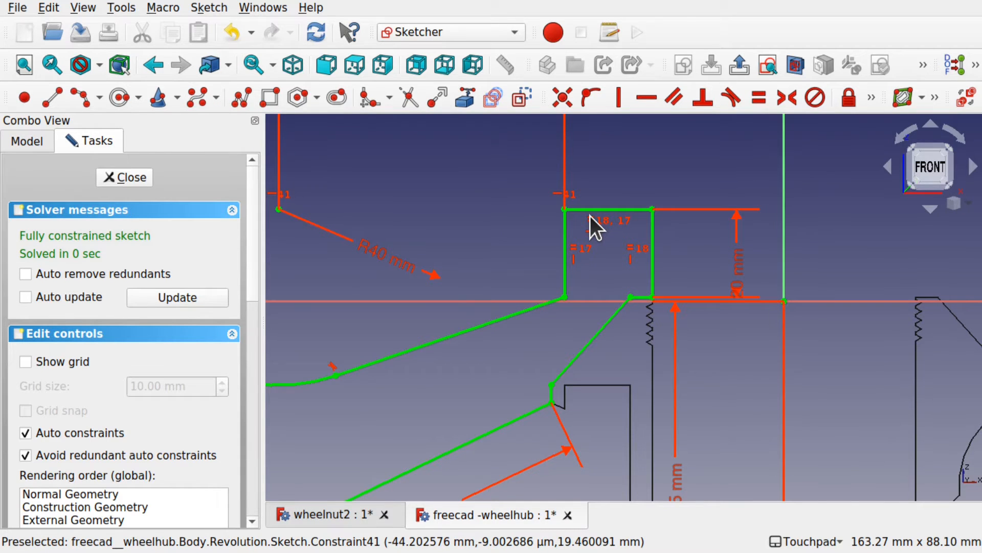
# Try a standard sketch fillet on the square step's upper corner farther from the vertical axis, and undo it.
pyautogui.click(369, 102)
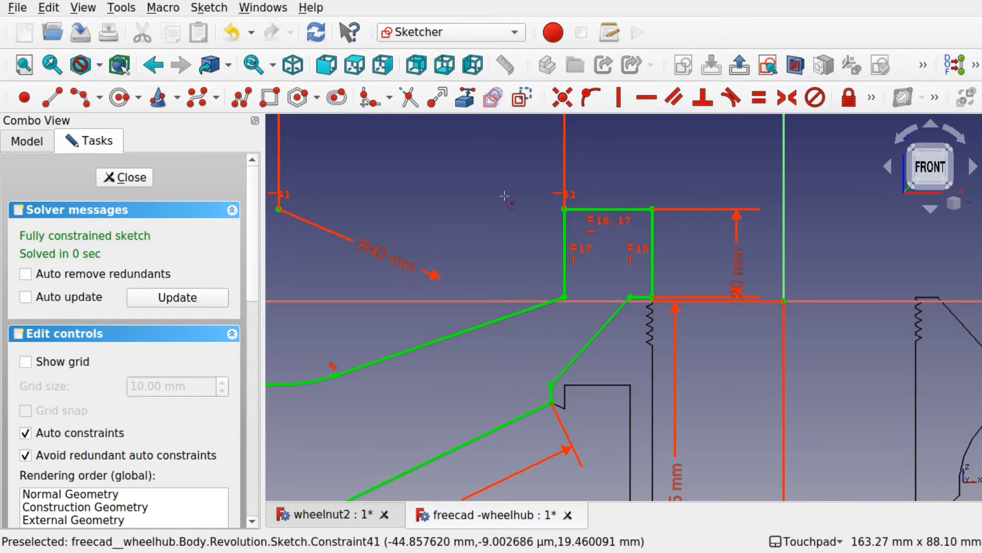
pyautogui.click(563, 246)
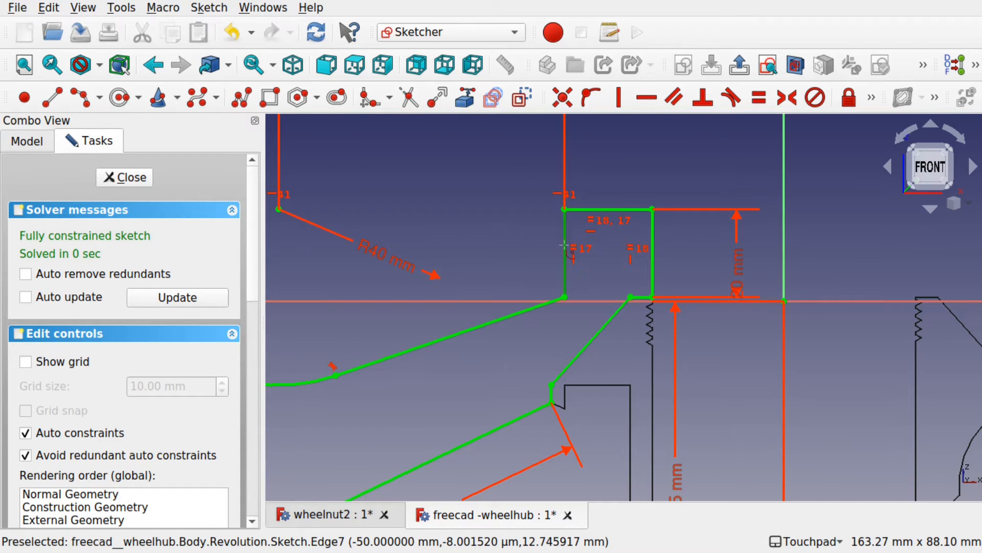
pyautogui.click(602, 209)
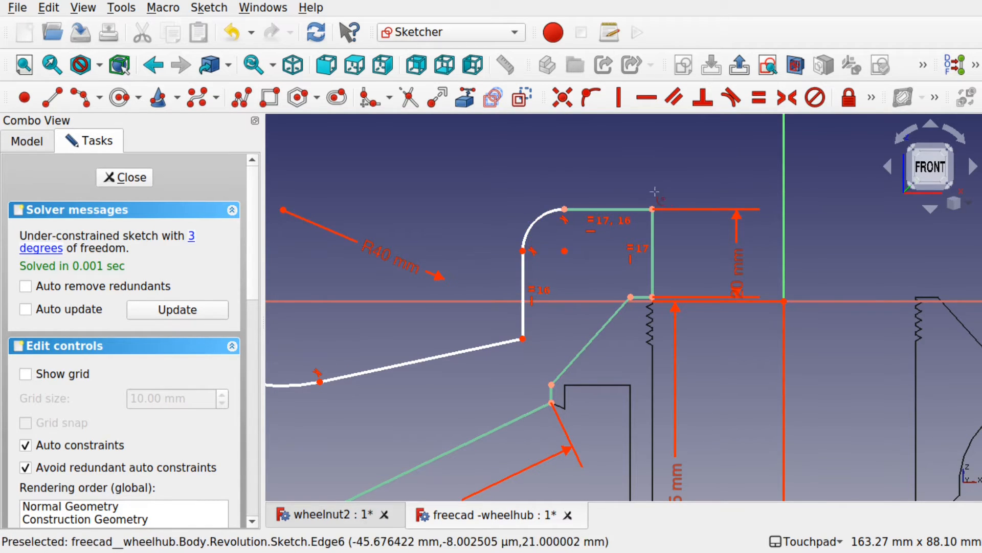
pyautogui.scroll(-5, 568, 260)
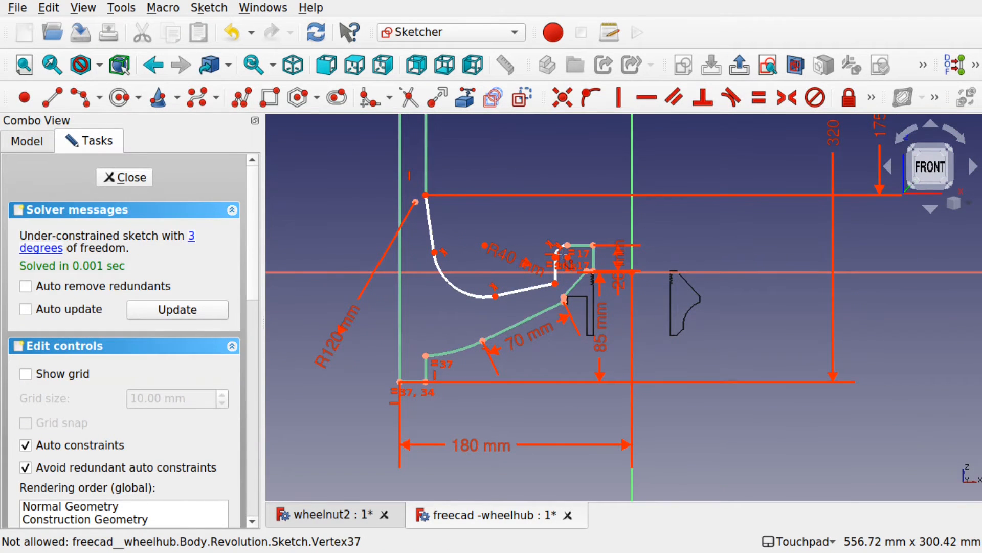
pyautogui.scroll(5, 563, 255)
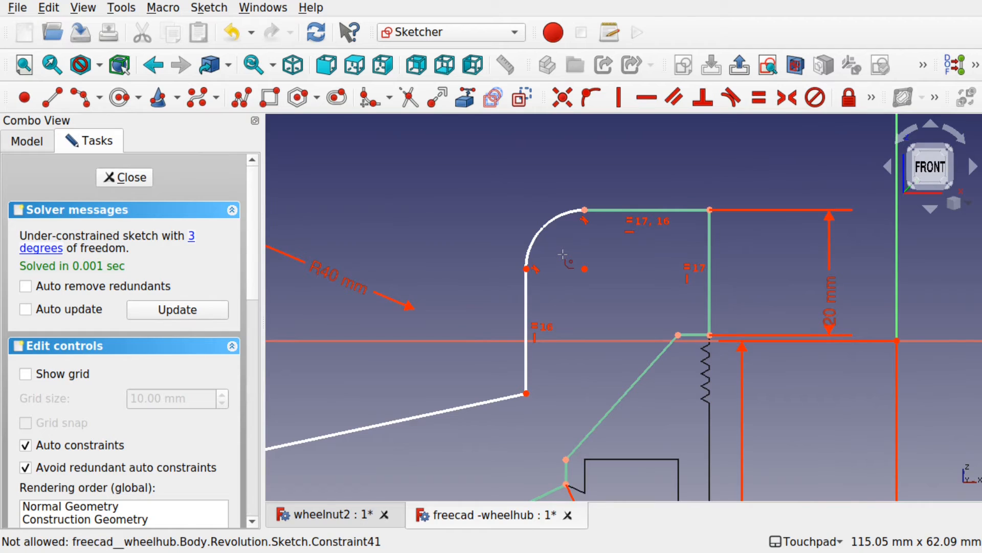
pyautogui.hotkey('ctrl', 'z')
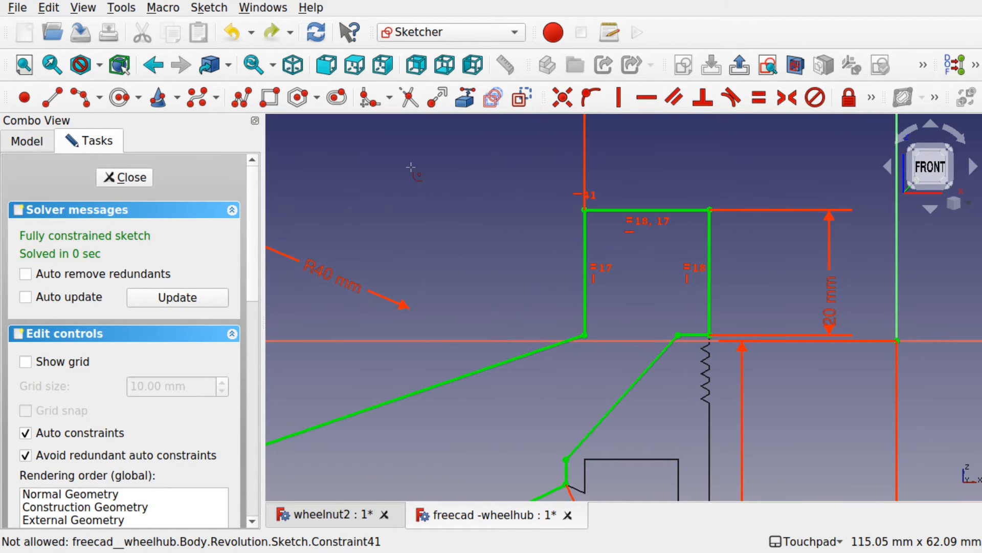
# Round the square step's upper corner farther from the vertical axis with a constraint-preserving sketch fillet.
pyautogui.click(386, 101)
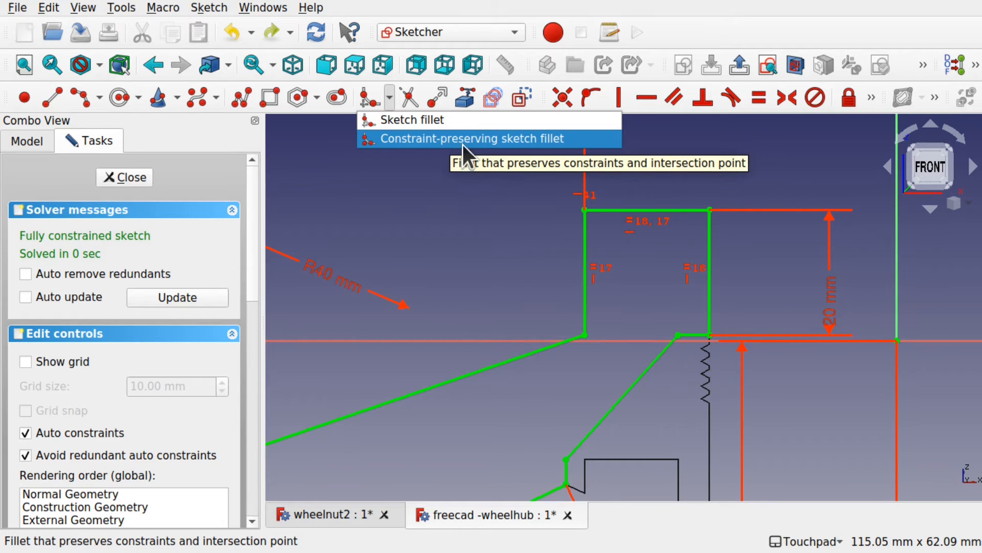
pyautogui.click(508, 139)
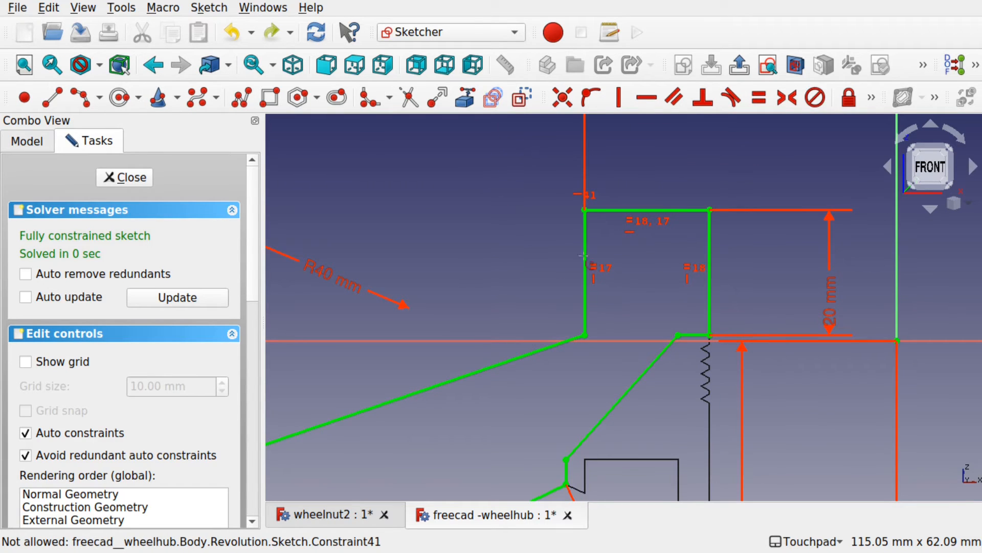
pyautogui.click(647, 210)
pyautogui.click(584, 266)
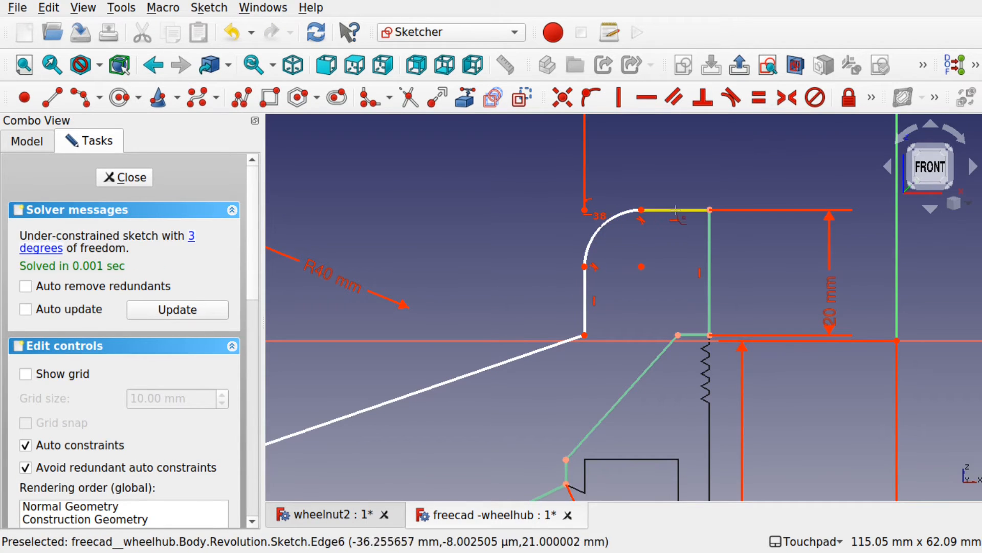
pyautogui.scroll(-4, 575, 316)
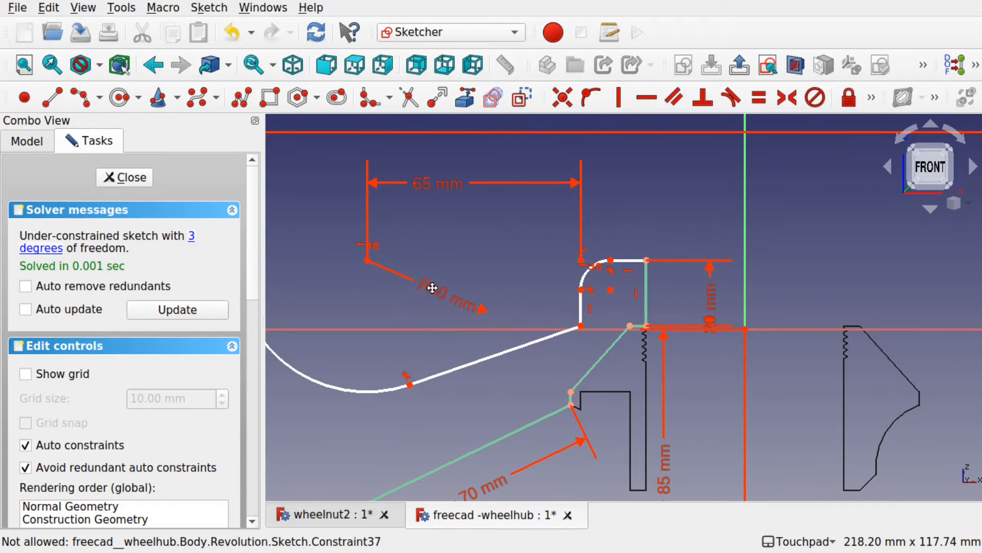
# Round both bottom corners of the profile's outer rim end with constraint-preserving sketch fillets.
pyautogui.scroll(-5, 585, 294)
pyautogui.keyDown('shift'); pyautogui.moveTo(531, 434); pyautogui.dragTo(544, 367, button='middle'); pyautogui.keyUp('shift')
pyautogui.scroll(10, 485, 362)
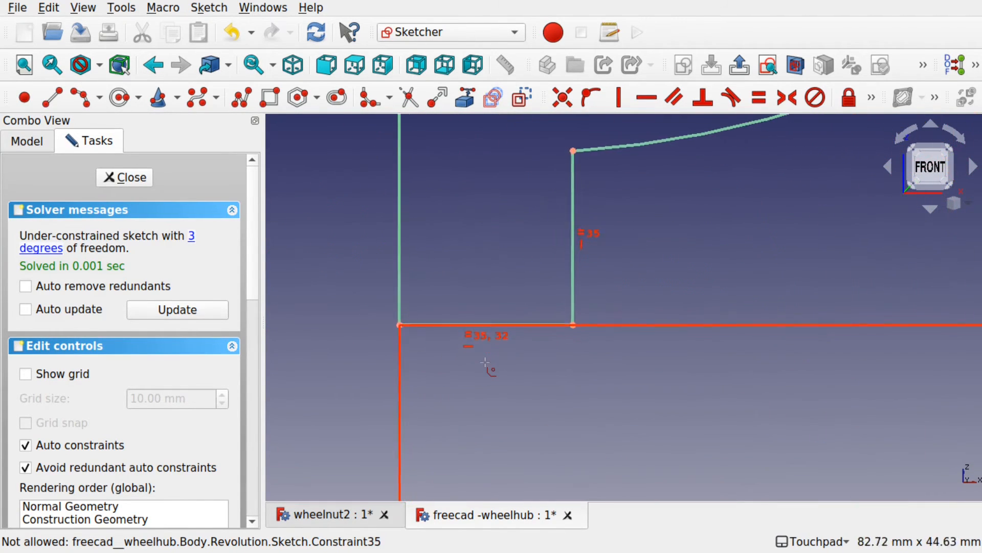
pyautogui.click(572, 270)
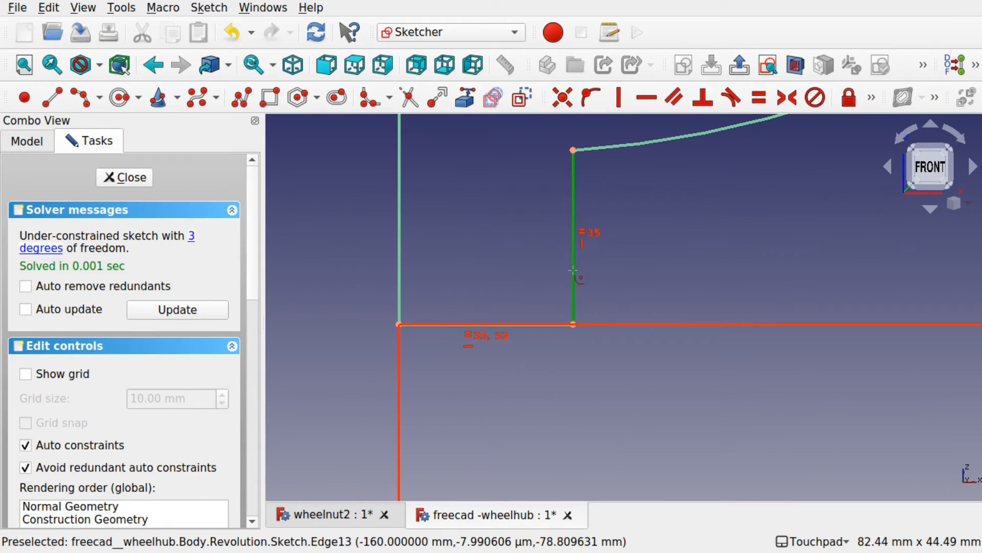
pyautogui.click(499, 324)
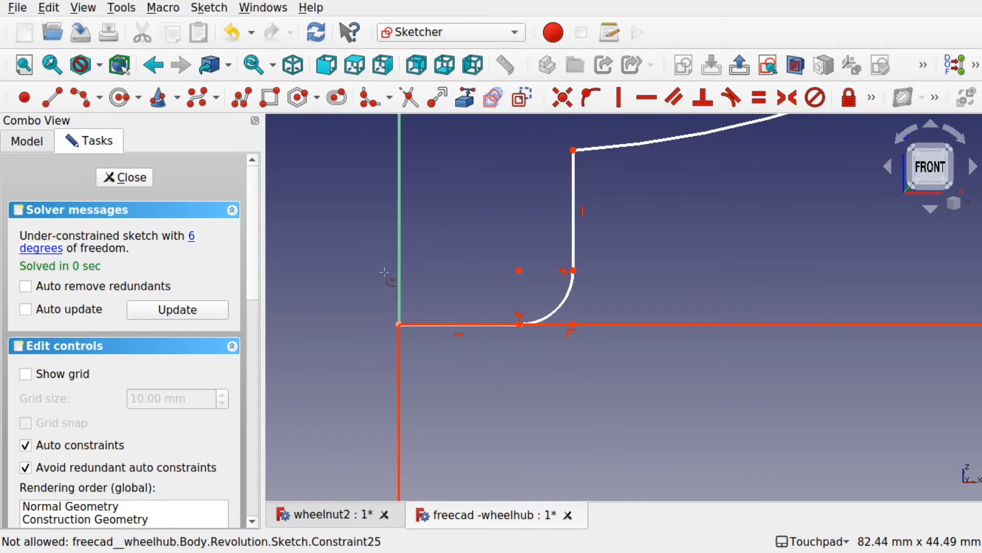
pyautogui.click(451, 321)
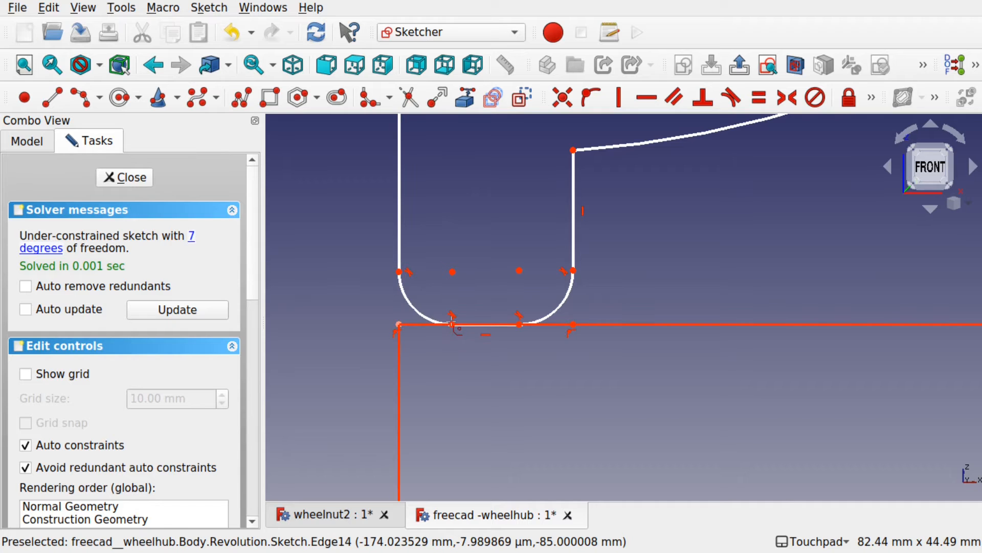
# Fillet the corner between the short vertical edge at the rim's lower end and the adjoining shallow arc.
pyautogui.keyDown('alt'); pyautogui.moveTo(491, 326); pyautogui.dragTo(540, 250); pyautogui.keyUp('alt')
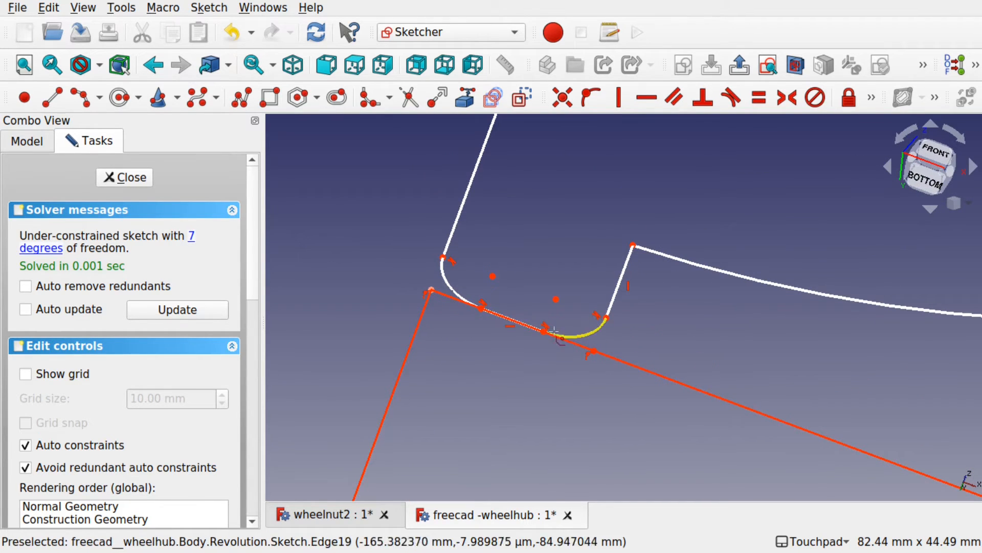
pyautogui.scroll(-1, 541, 307)
pyautogui.scroll(-4, 541, 307)
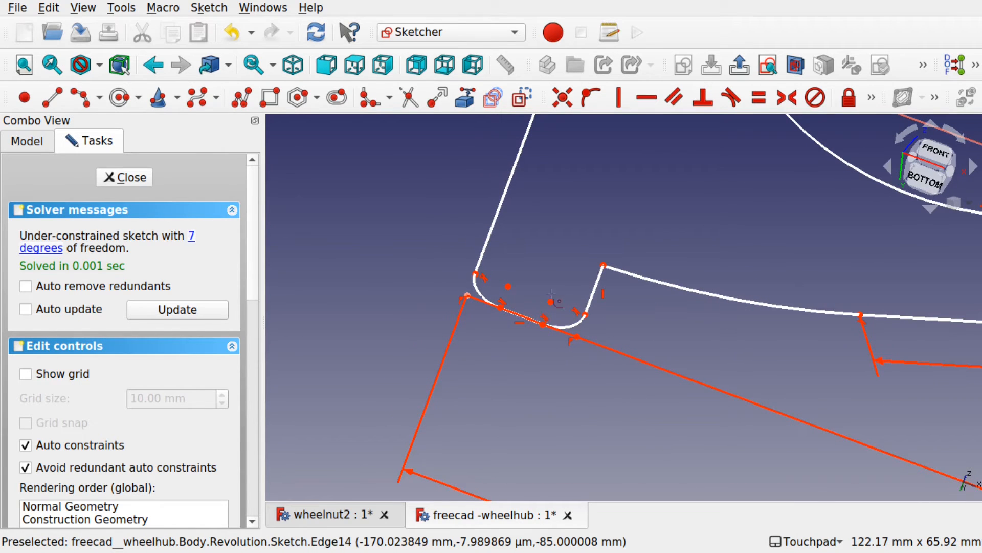
pyautogui.keyDown('alt'); pyautogui.moveTo(599, 249); pyautogui.dragTo(561, 281); pyautogui.keyUp('alt')
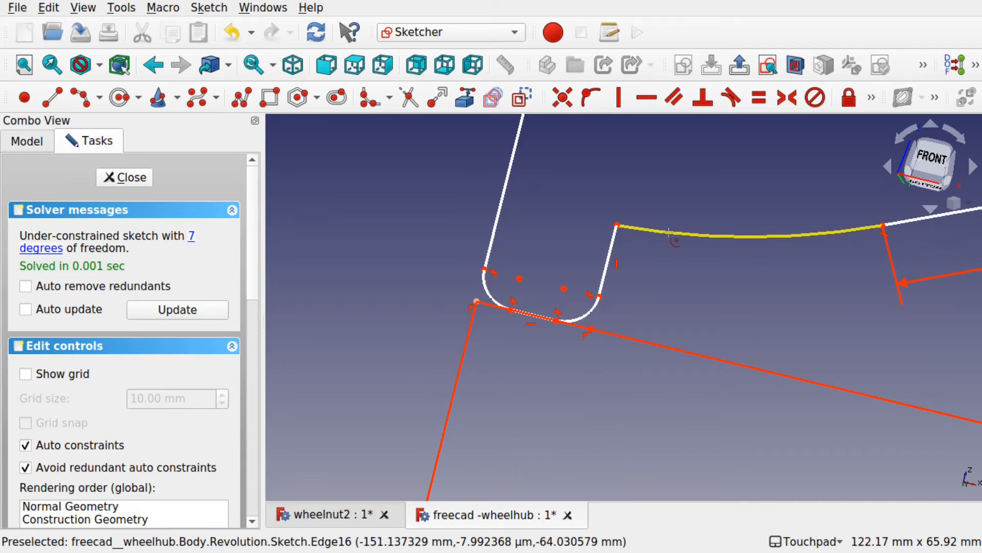
pyautogui.click(669, 232)
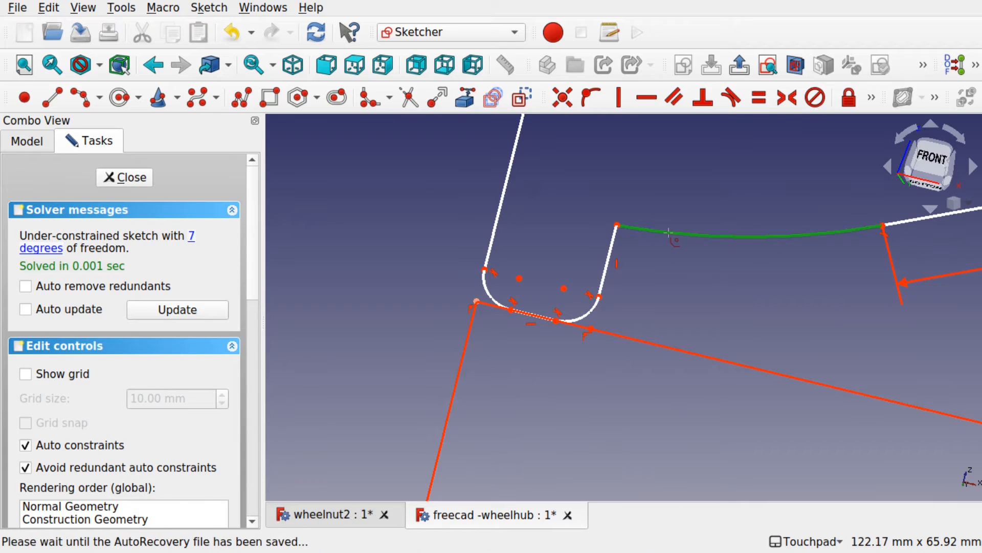
pyautogui.click(614, 265)
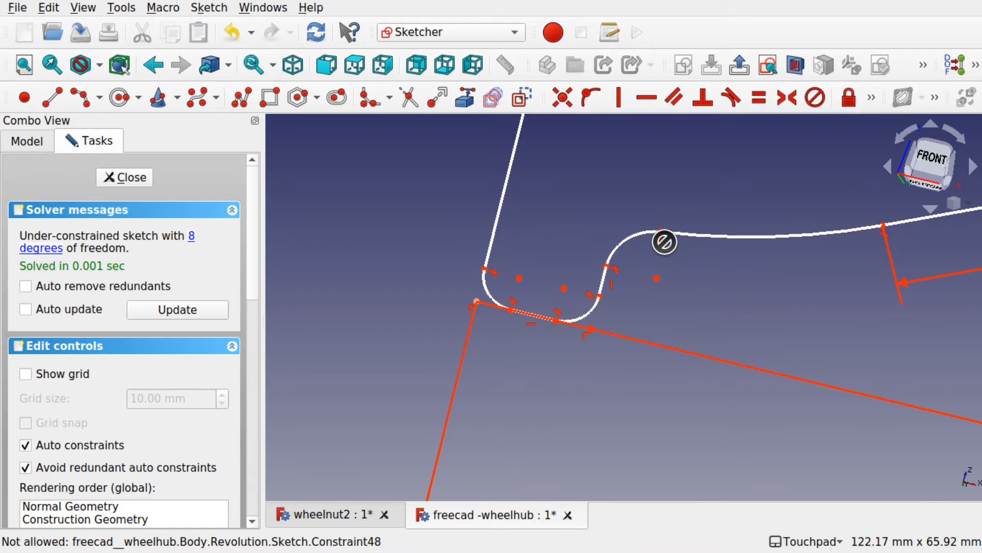
# Round both corners of the 20 mm wide top end of the rim with constraint-preserving sketch fillets.
pyautogui.scroll(-3, 662, 241)
pyautogui.scroll(-5, 585, 343)
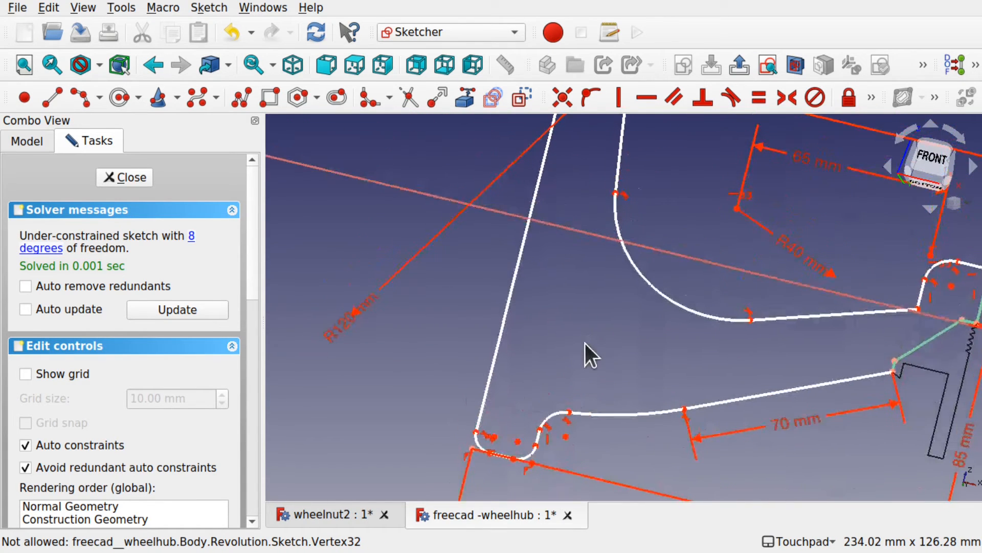
pyautogui.scroll(-5, 585, 343)
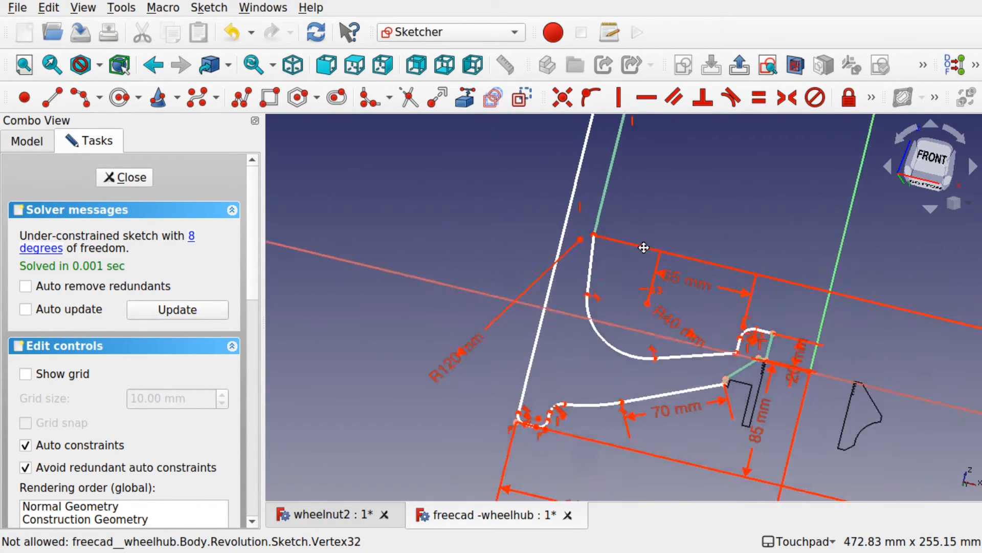
pyautogui.scroll(5, 562, 294)
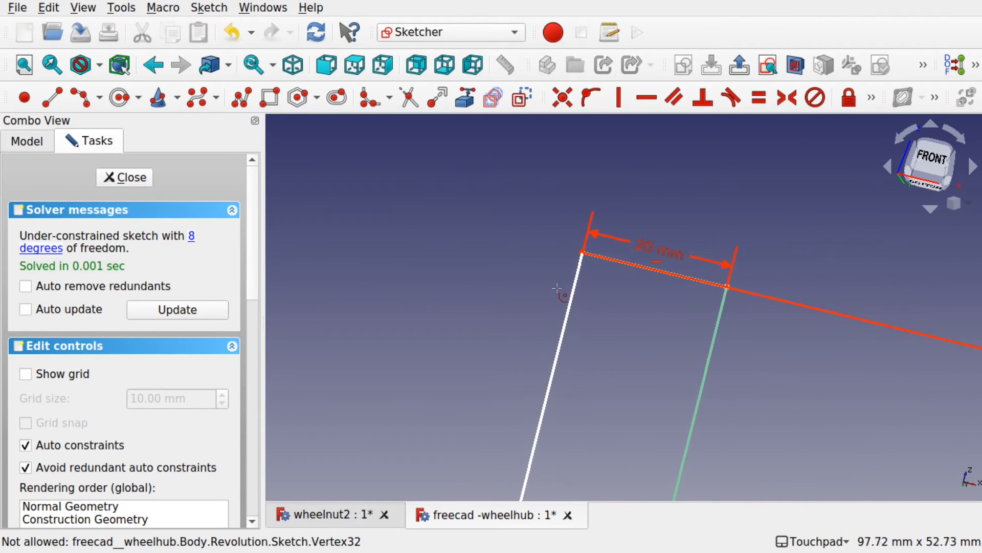
pyautogui.click(573, 298)
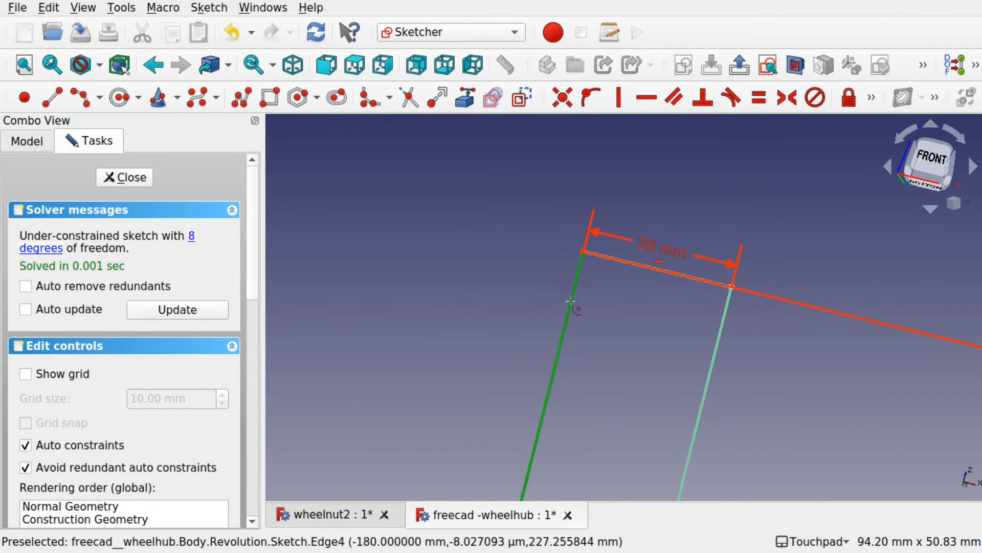
pyautogui.click(638, 262)
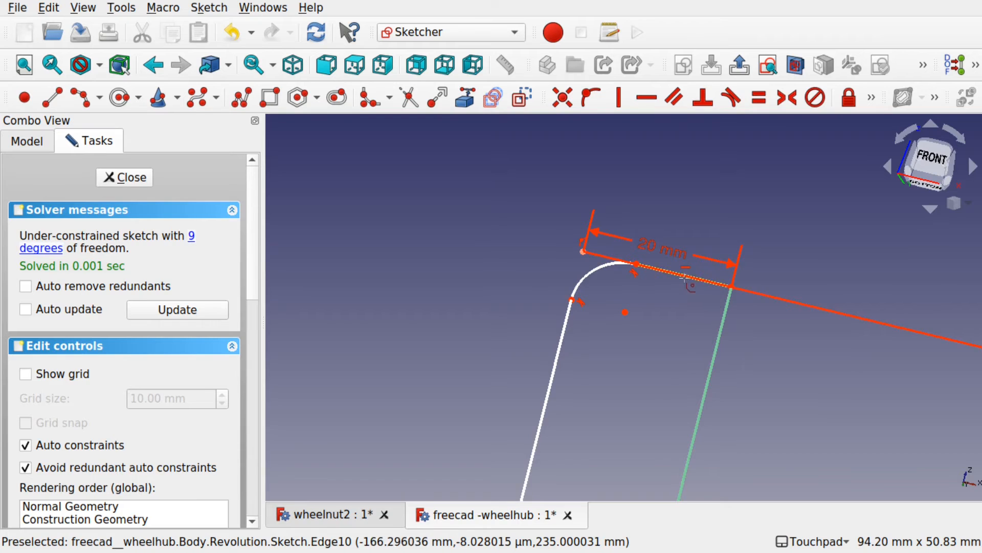
pyautogui.click(715, 355)
# Align the two top fillet centres horizontally and set the straight edge between those fillets to 6 mm horizontally.
pyautogui.scroll(-3, 679, 322)
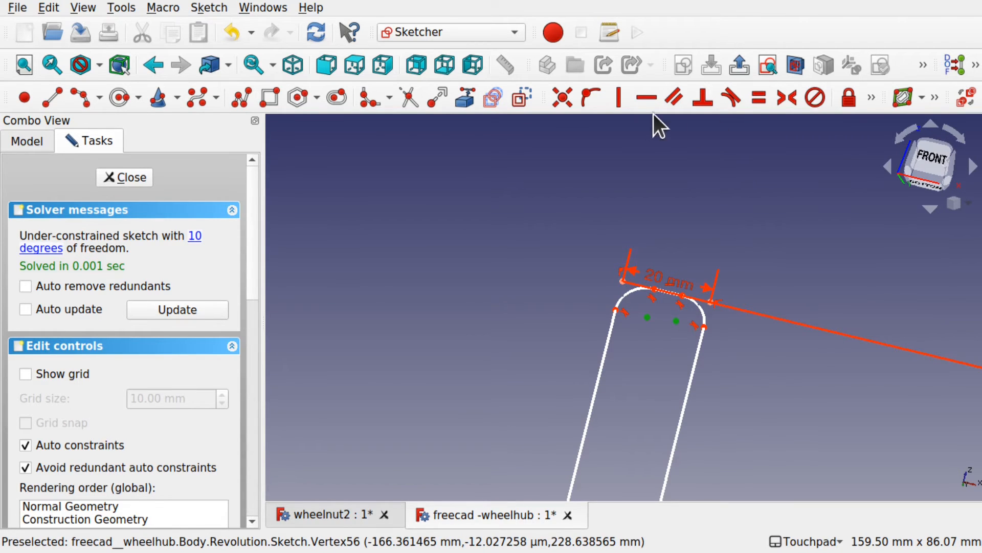
pyautogui.click(642, 102)
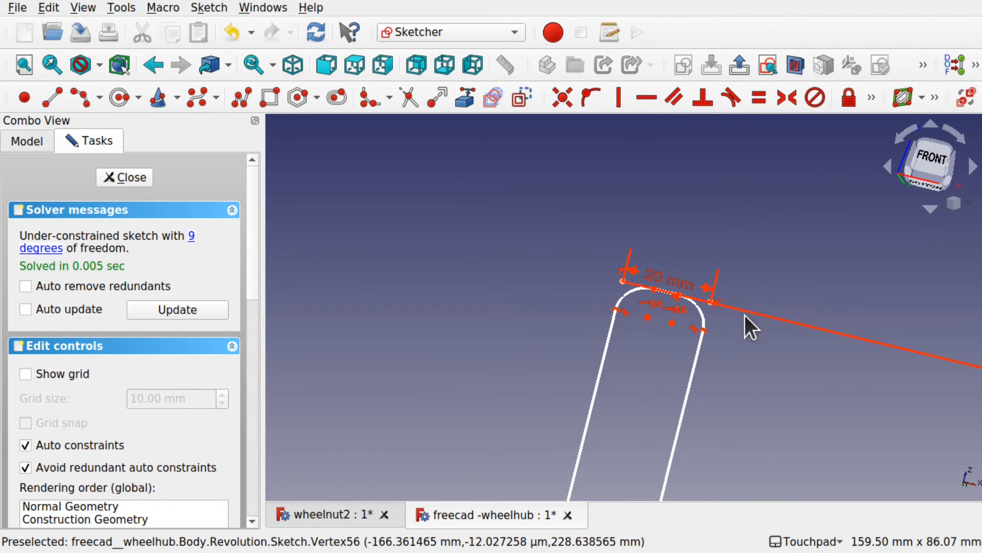
pyautogui.scroll(2, 672, 312)
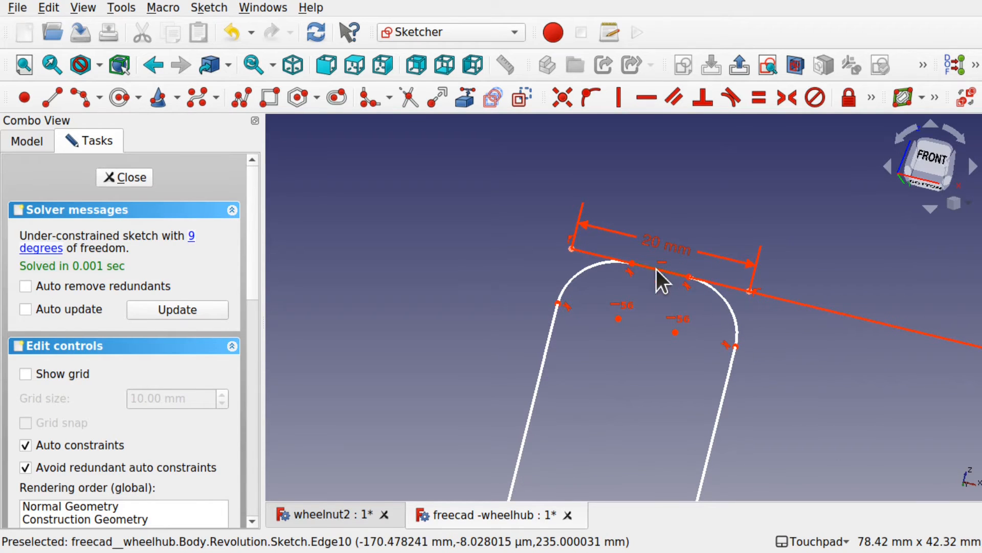
pyautogui.click(870, 97)
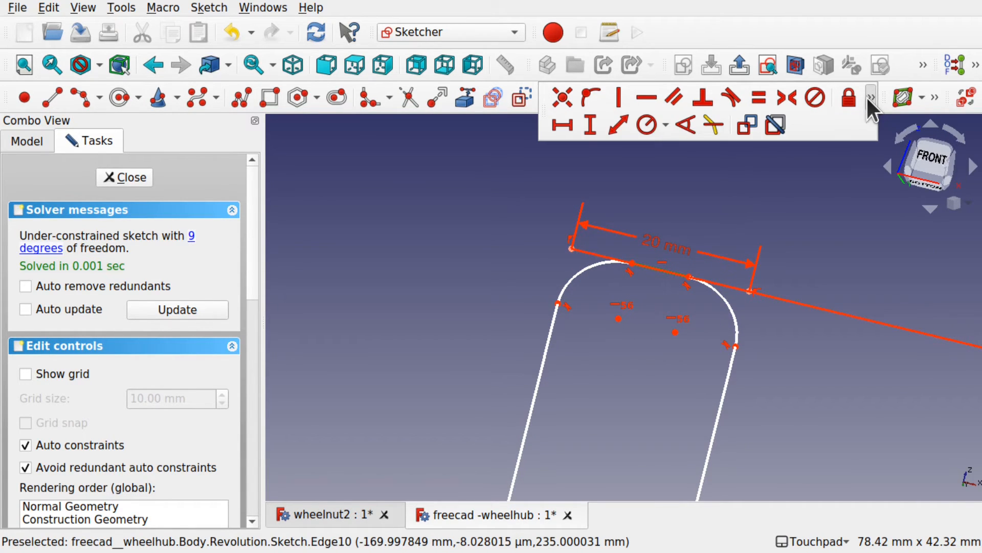
pyautogui.click(563, 124)
pyautogui.write('6')
pyautogui.press('Return')
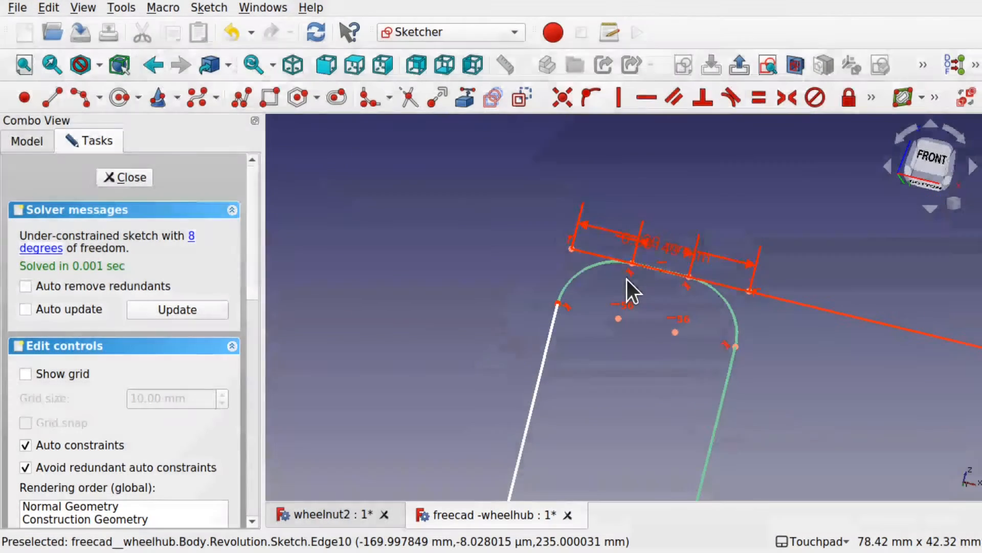
# Align the two fillet centres at the rim's bottom end horizontally and set the straight edge between the fillets to 6 mm.
pyautogui.scroll(-4, 726, 342)
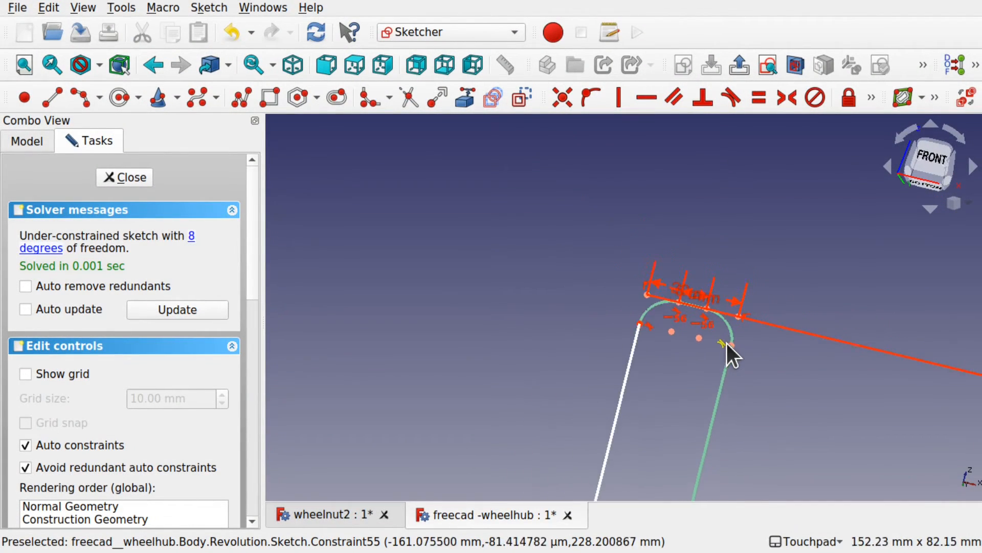
pyautogui.scroll(-3, 774, 402)
pyautogui.moveTo(775, 402)
pyautogui.keyDown('shift'); pyautogui.mouseDown(button='middle')
pyautogui.moveTo(758, 377)
pyautogui.moveTo(749, 175)
pyautogui.mouseUp(button='middle'); pyautogui.keyUp('shift')
pyautogui.scroll(-5, 689, 343)
pyautogui.moveTo(728, 362)
pyautogui.keyDown('shift'); pyautogui.mouseDown(button='middle')
pyautogui.moveTo(736, 327)
pyautogui.moveTo(723, 206)
pyautogui.mouseUp(button='middle'); pyautogui.keyUp('shift')
pyautogui.scroll(12, 633, 351)
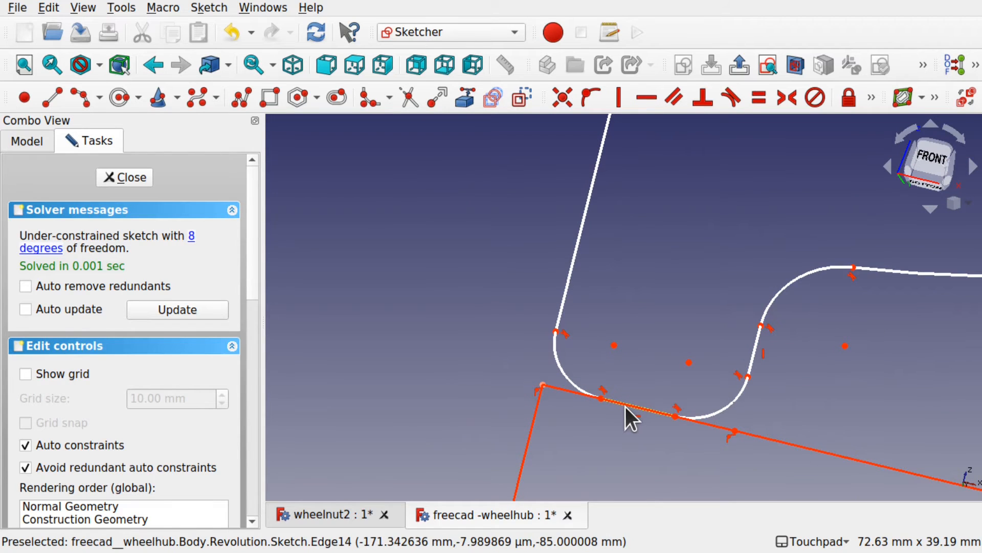
pyautogui.click(689, 364)
pyautogui.click(647, 97)
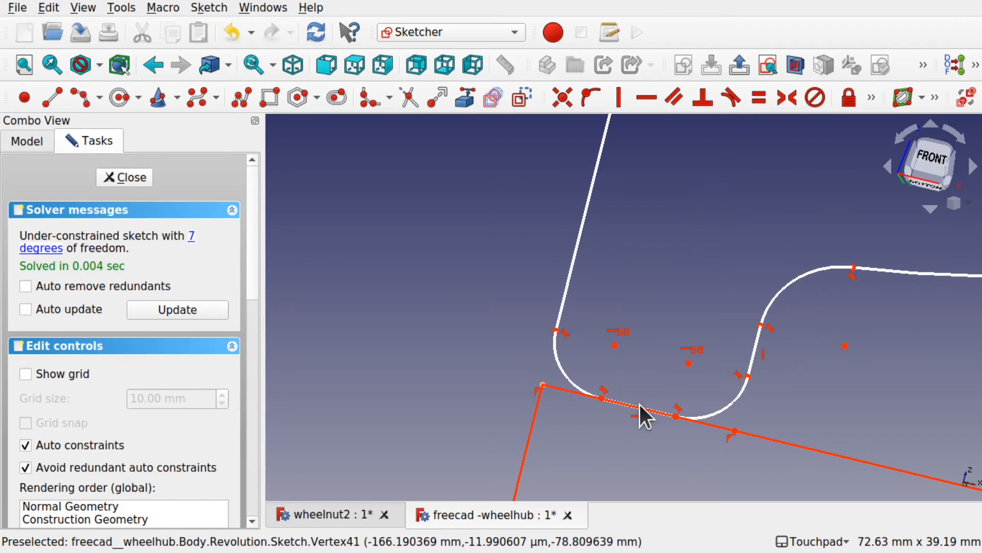
pyautogui.click(870, 103)
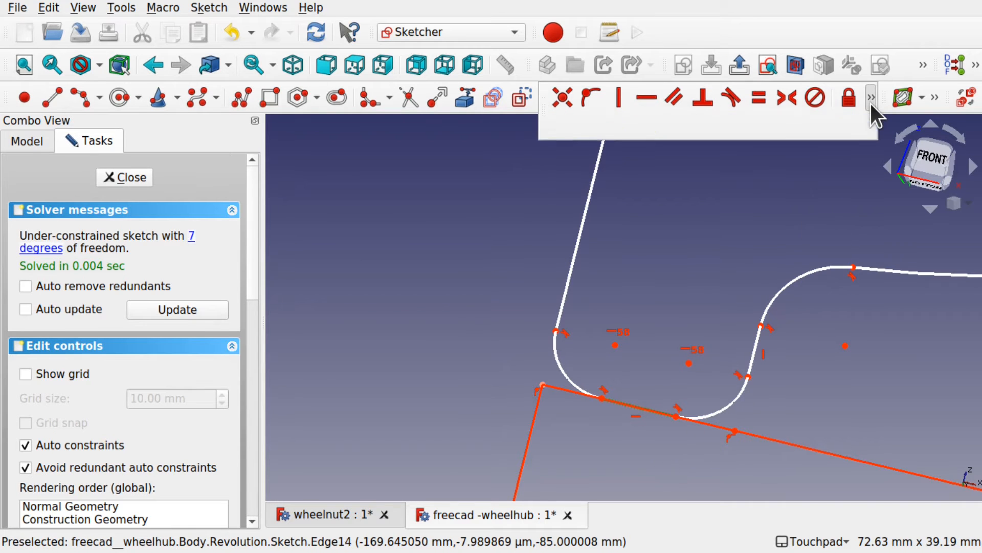
pyautogui.click(563, 124)
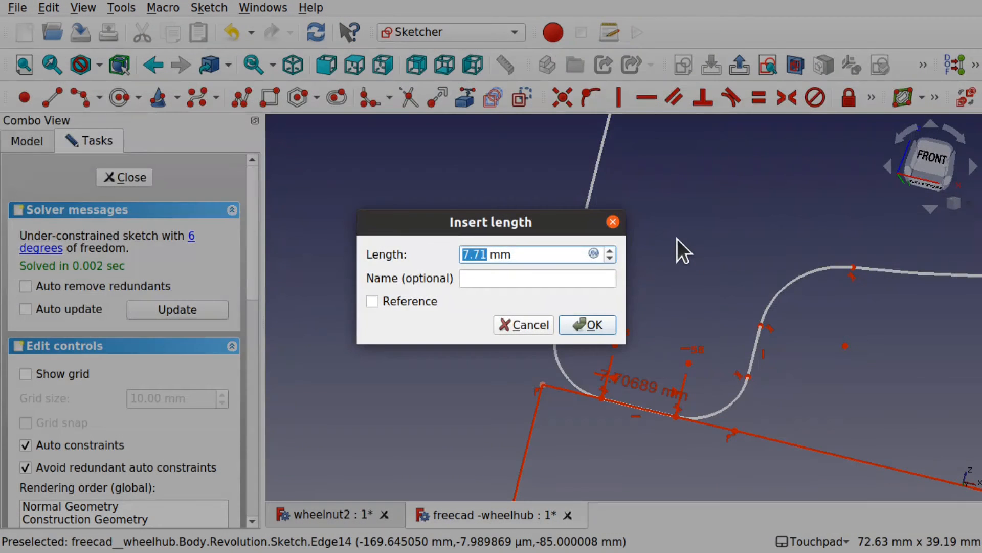
pyautogui.write('6')
pyautogui.press('Return')
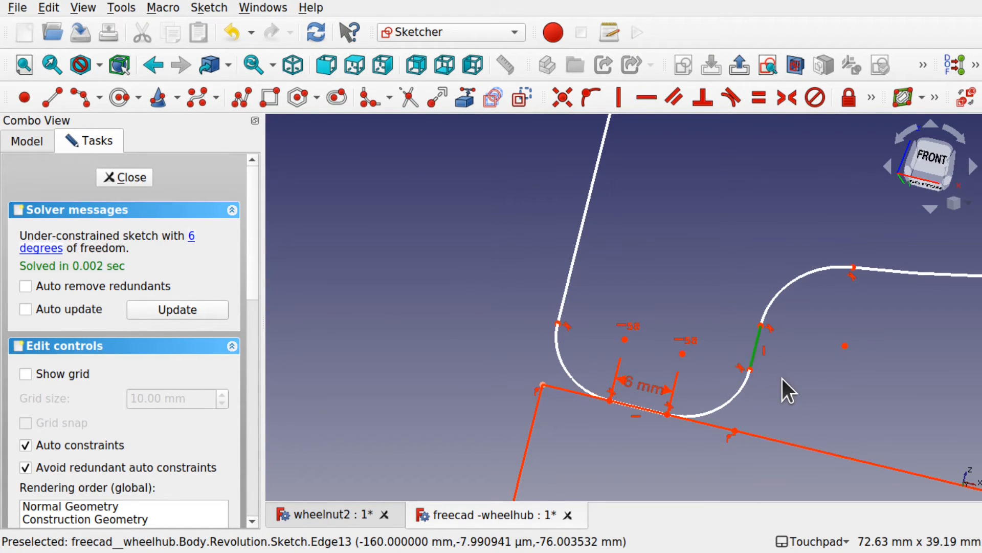
# Delete the short vertical edge between the two lower fillet arcs, join the arcs' endpoints, and make the arcs tangent.
pyautogui.press('Delete')
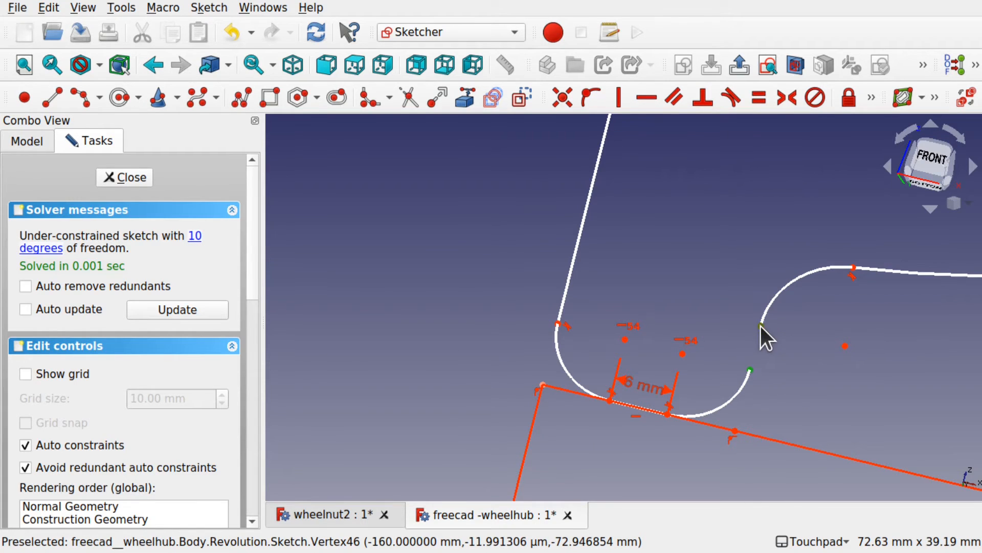
pyautogui.click(565, 100)
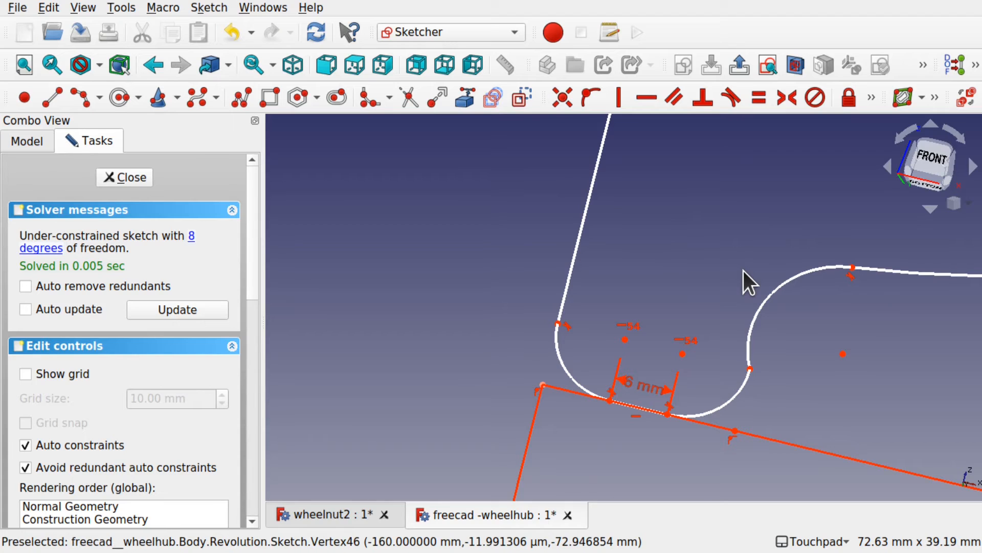
pyautogui.click(747, 379)
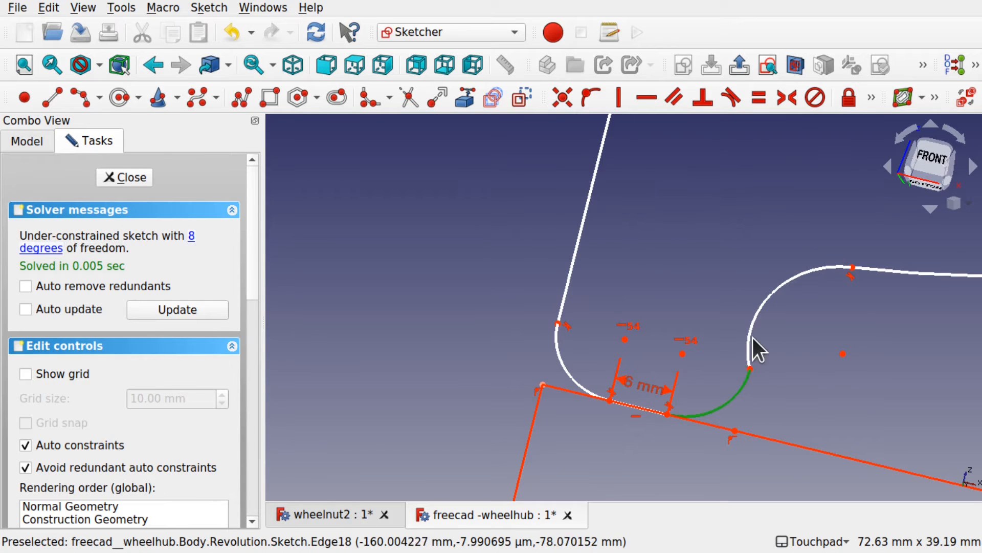
pyautogui.click(752, 335)
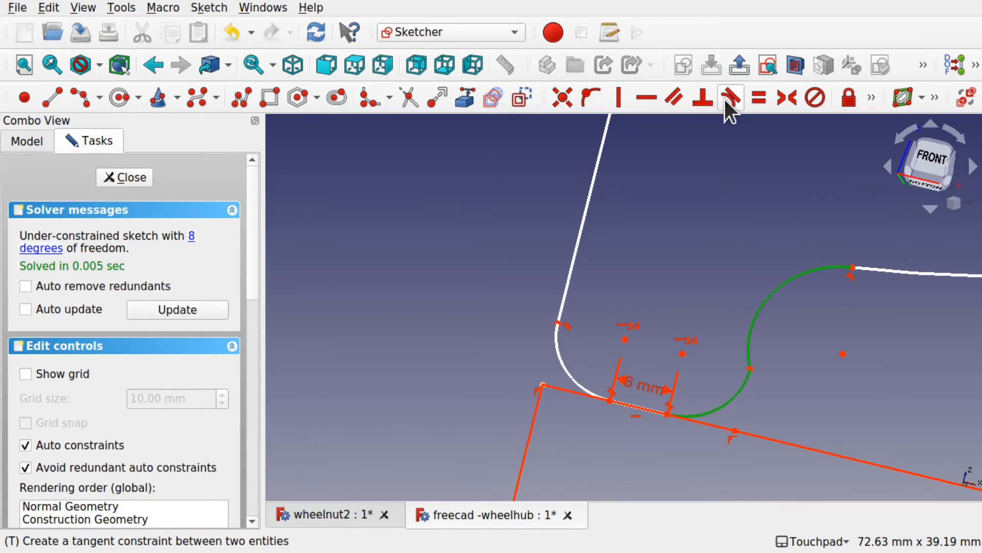
pyautogui.click(742, 110)
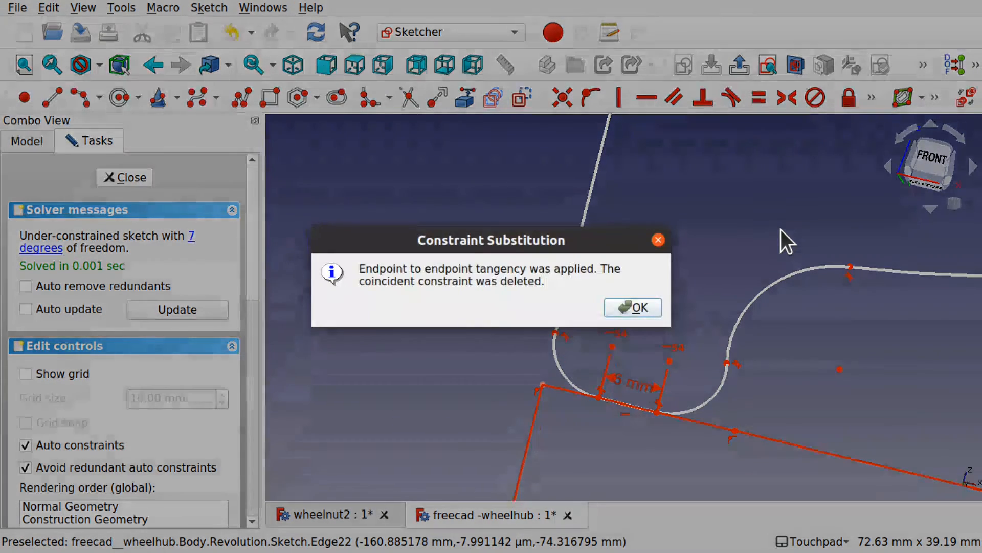
pyautogui.click(629, 307)
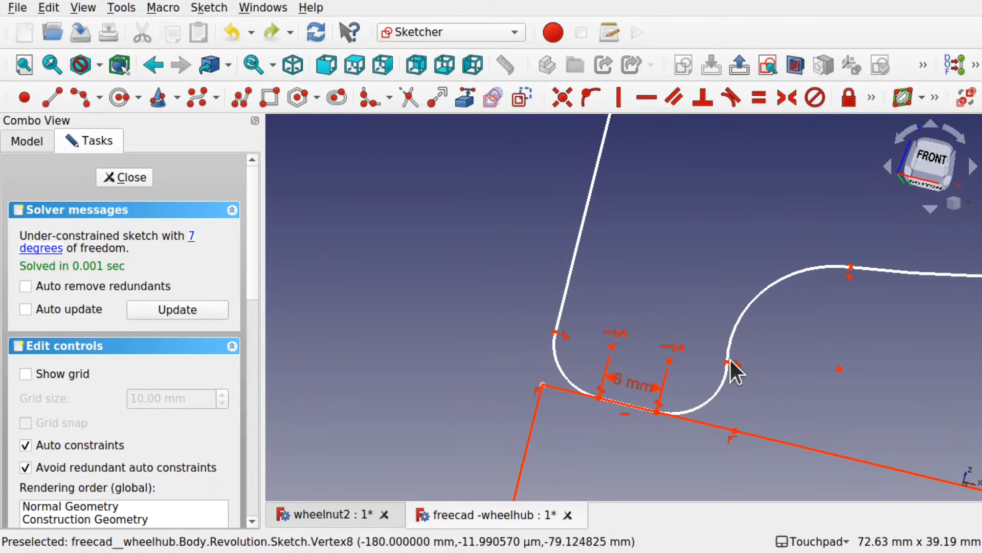
# Reshape the two tangent arcs by moving their shared endpoint, and align their centres horizontally.
pyautogui.moveTo(728, 361); pyautogui.dragTo(740, 377)
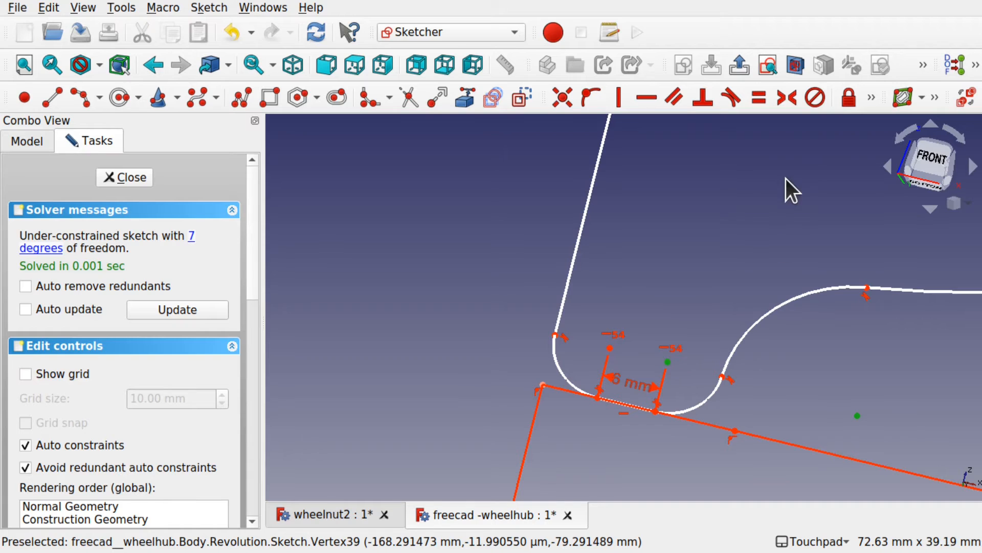
pyautogui.press('h')
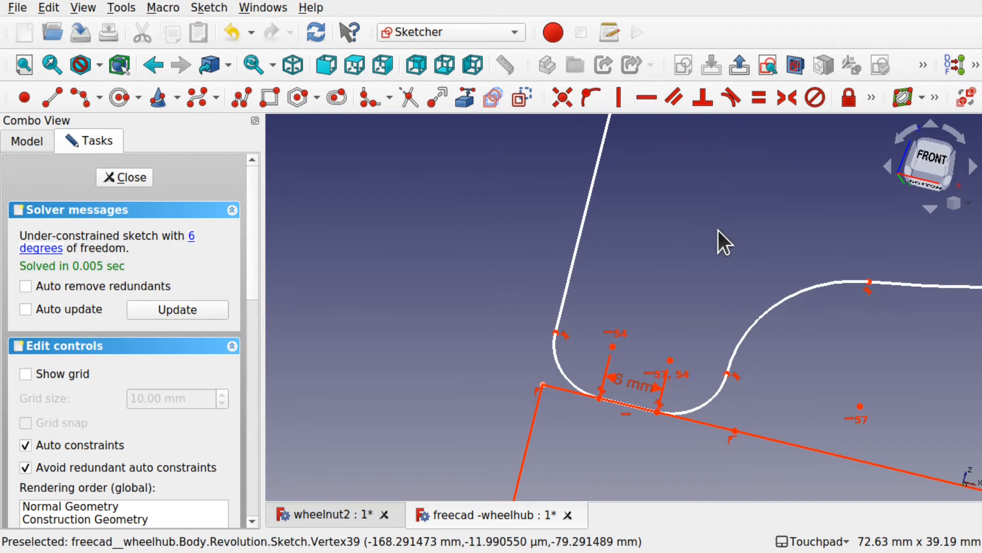
pyautogui.scroll(-5, 808, 339)
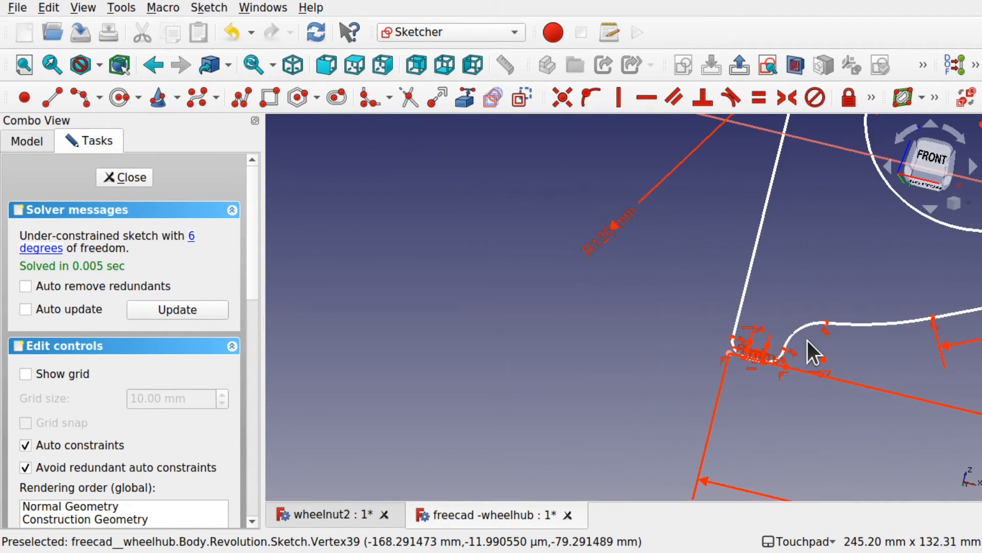
pyautogui.moveTo(818, 343); pyautogui.dragTo(585, 340, button='middle')
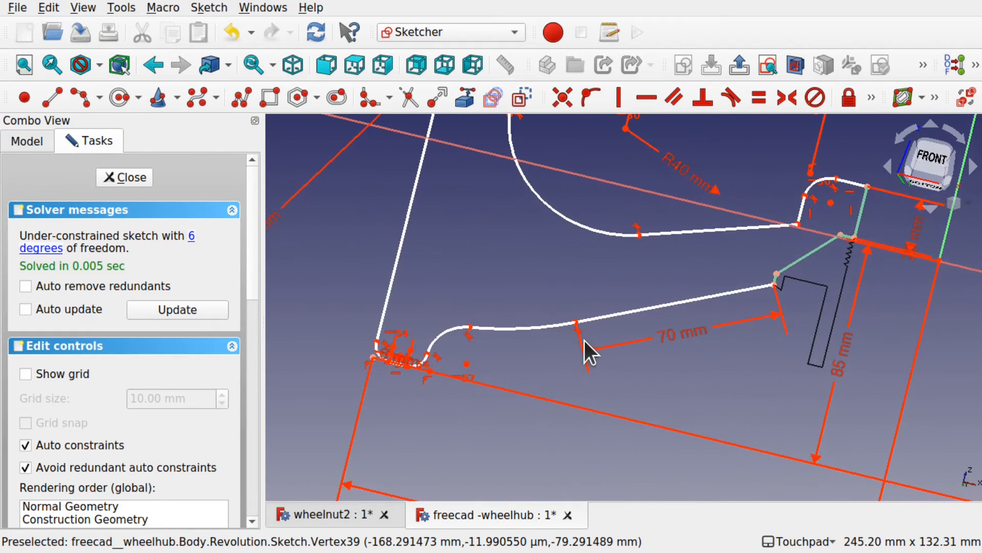
# Finish editing the revolved profile sketch and return to the solid wheel hub.
pyautogui.scroll(-4, 754, 269)
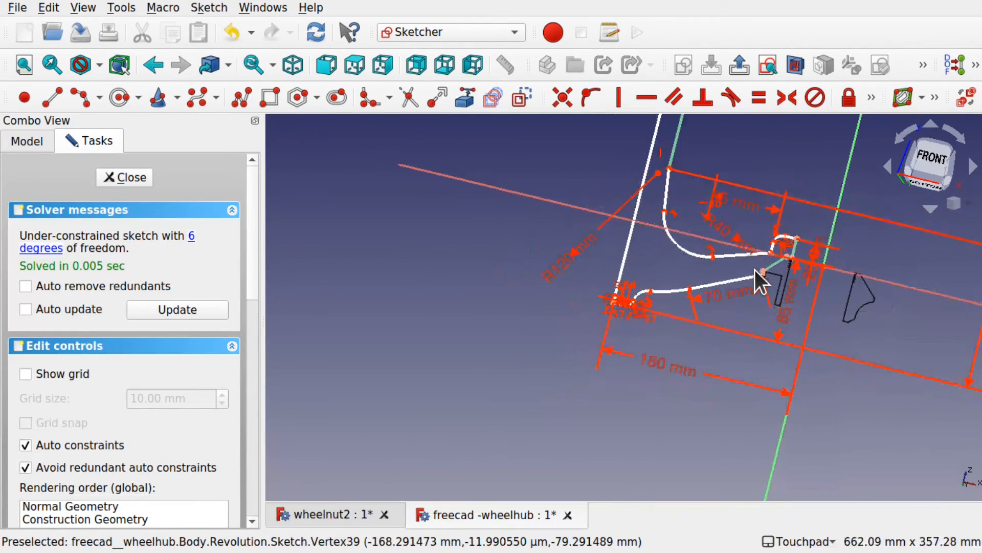
pyautogui.moveTo(754, 269)
pyautogui.mouseDown(button='middle')
pyautogui.moveTo(730, 421)
pyautogui.moveTo(731, 366)
pyautogui.mouseUp(button='middle')
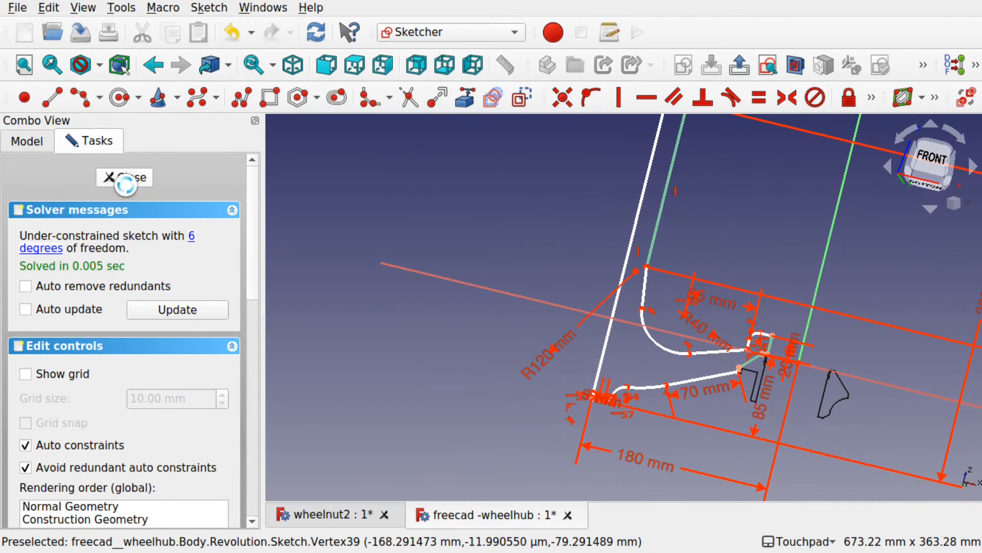
pyautogui.click(125, 179)
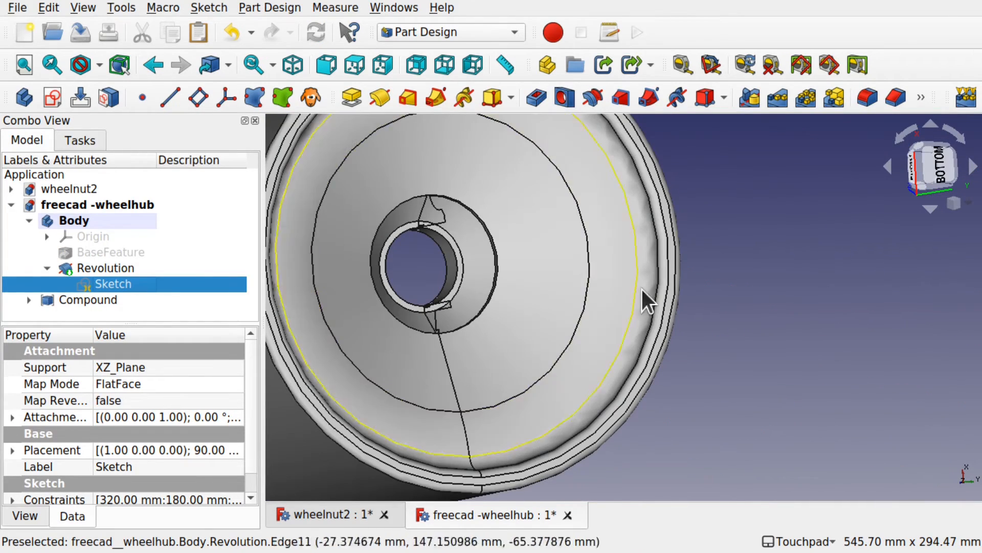
# Set the Body's display deviation to 0.10 for a smoother rendering of the hub's curved surfaces.
pyautogui.moveTo(641, 291); pyautogui.dragTo(638, 246, button='middle')
pyautogui.scroll(5, 637, 246)
pyautogui.scroll(2, 638, 246)
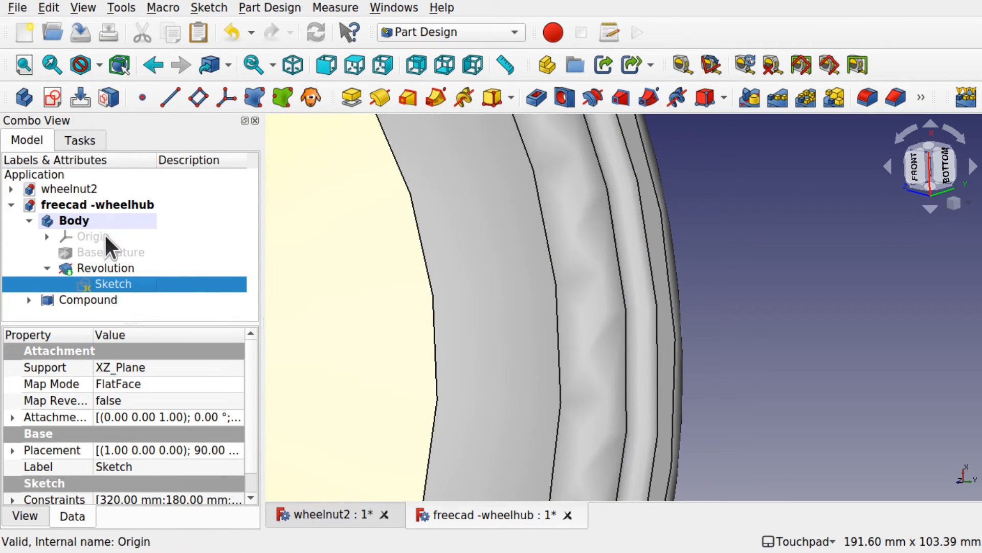
pyautogui.click(83, 220)
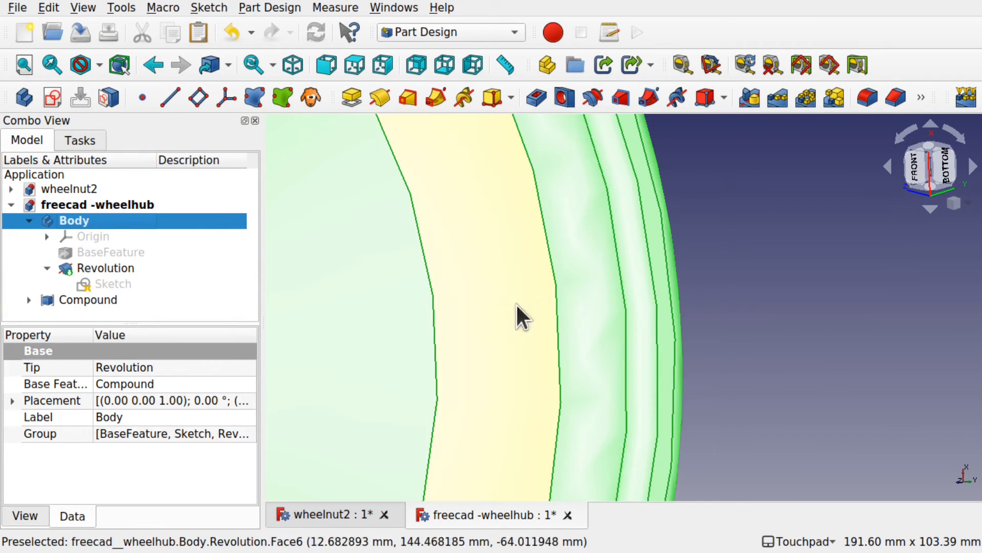
pyautogui.click(25, 515)
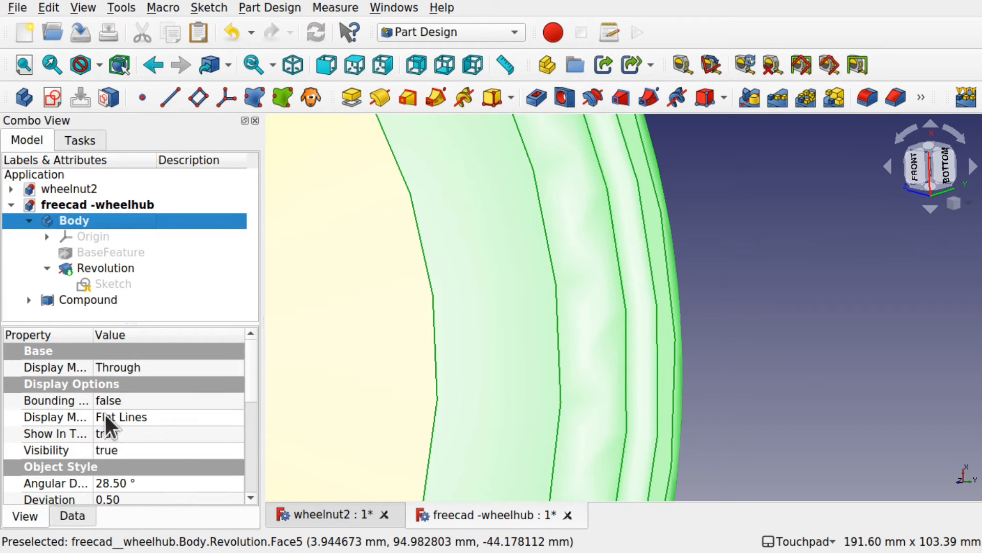
pyautogui.click(109, 497)
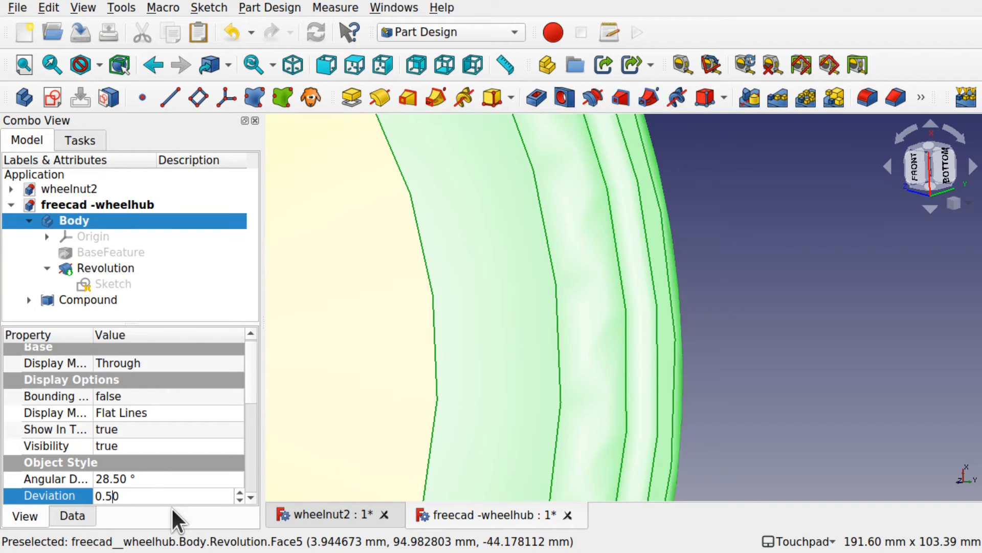
pyautogui.press('BackSpace')
pyautogui.write('1')
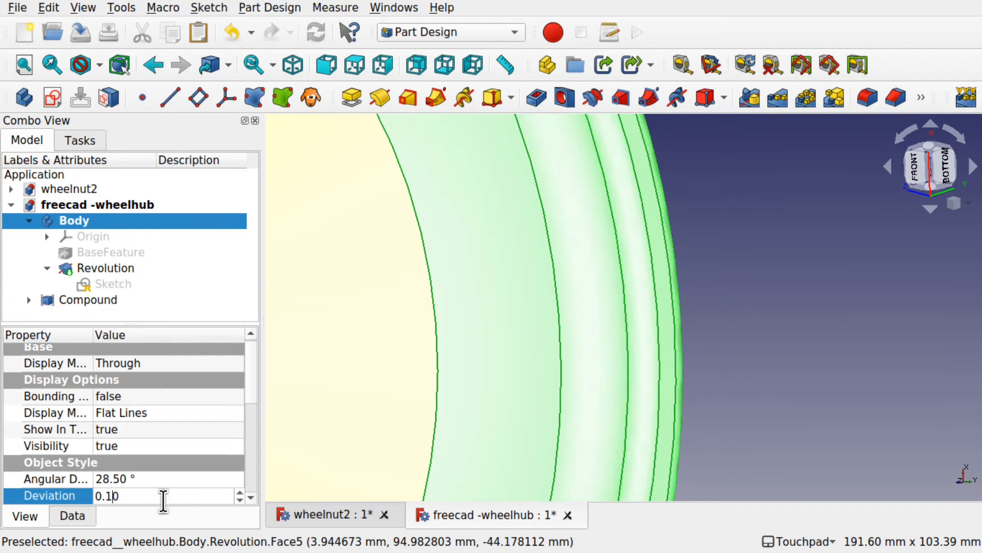
pyautogui.click(733, 357)
# Create a new sketch on the narrow flat ring face at the bottom end of the hub's rim.
pyautogui.scroll(-5, 748, 351)
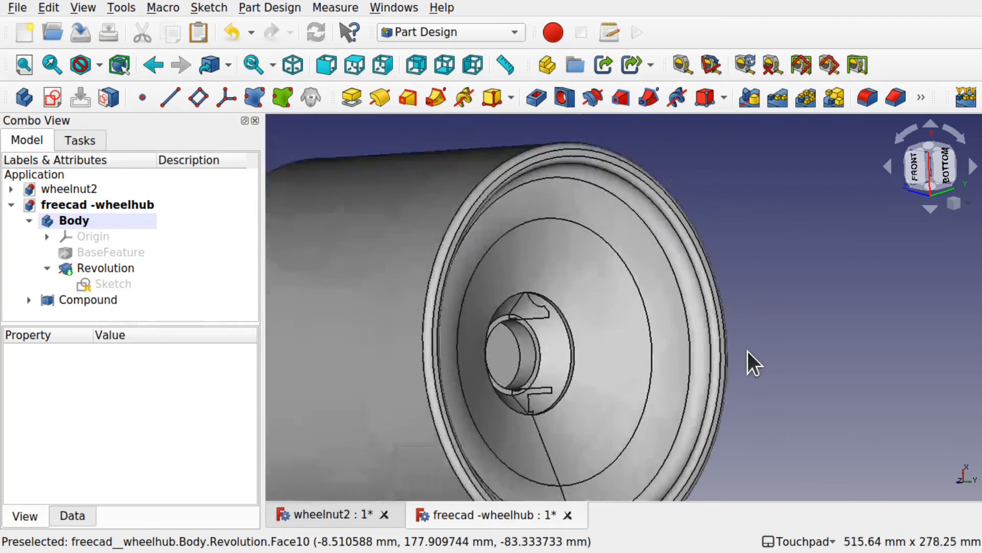
pyautogui.scroll(-1, 747, 351)
pyautogui.keyDown('alt'); pyautogui.moveTo(747, 351); pyautogui.dragTo(748, 372); pyautogui.keyUp('alt')
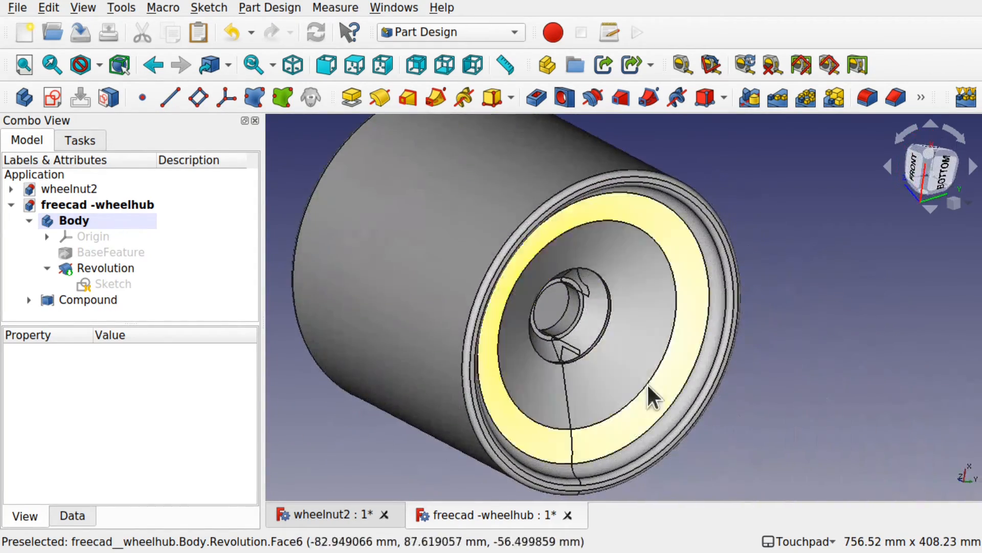
pyautogui.moveTo(713, 318)
pyautogui.keyDown('alt'); pyautogui.mouseDown()
pyautogui.moveTo(561, 325)
pyautogui.moveTo(646, 294)
pyautogui.moveTo(731, 324)
pyautogui.mouseUp(); pyautogui.keyUp('alt')
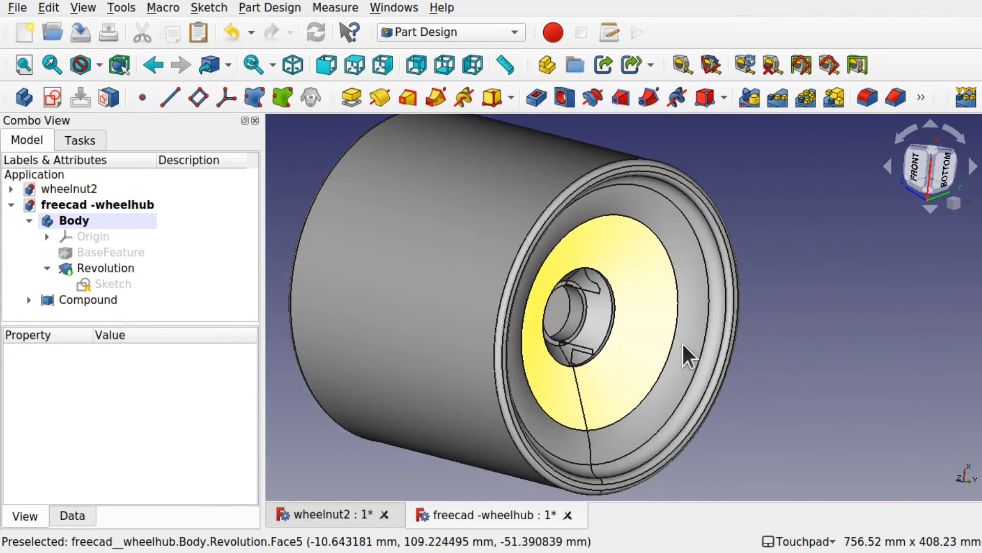
pyautogui.keyDown('alt'); pyautogui.moveTo(686, 351); pyautogui.dragTo(613, 320); pyautogui.keyUp('alt')
pyautogui.keyDown('alt'); pyautogui.moveTo(673, 319); pyautogui.dragTo(589, 306); pyautogui.keyUp('alt')
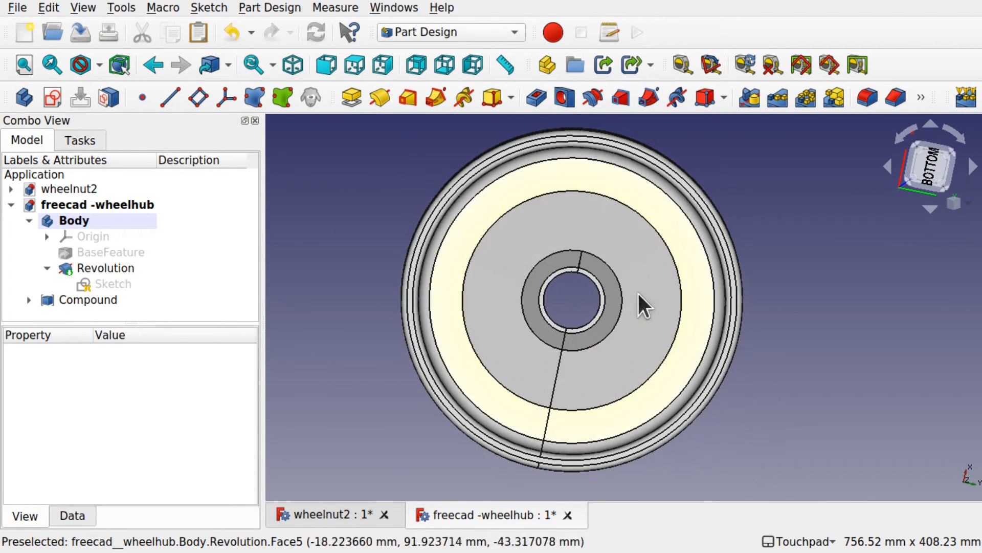
pyautogui.scroll(3, 614, 209)
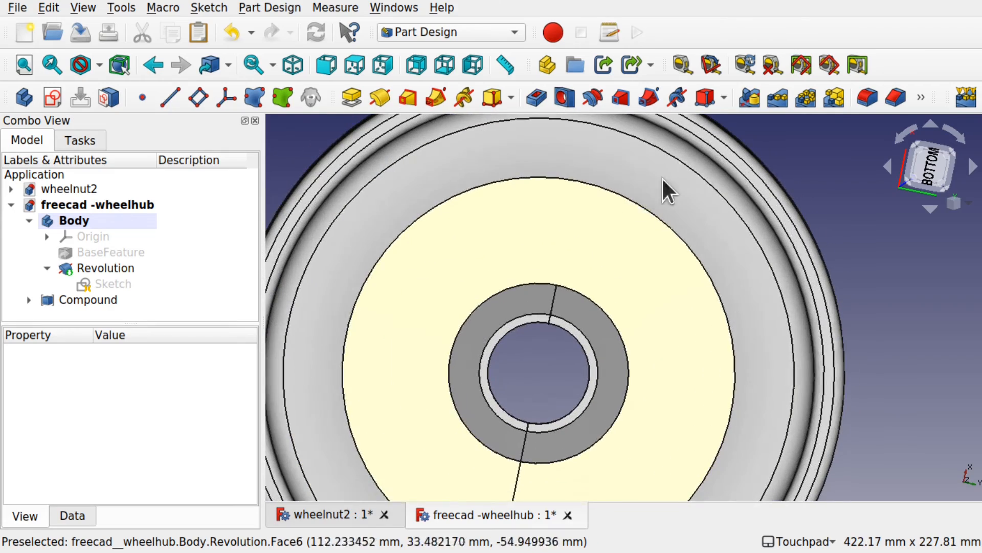
pyautogui.click(728, 151)
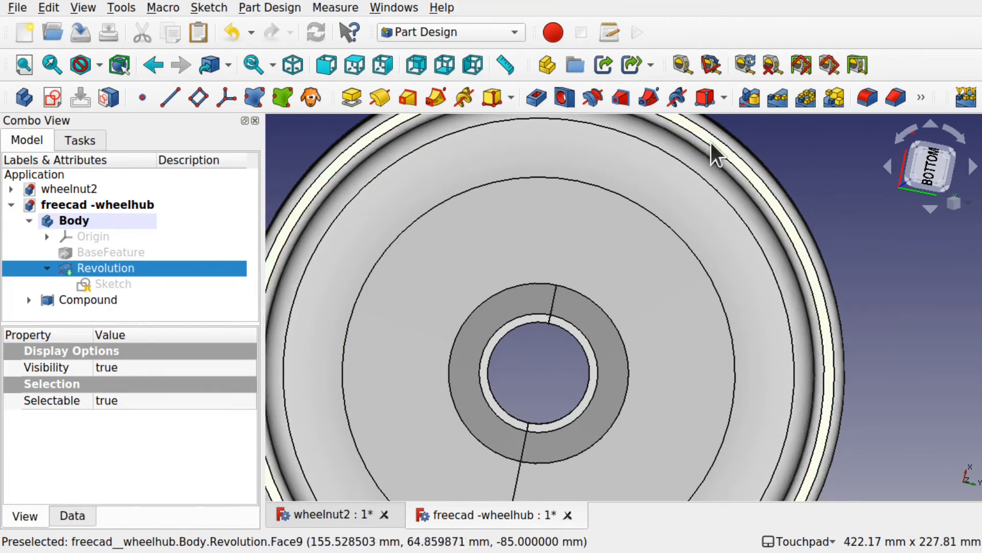
pyautogui.keyDown('alt'); pyautogui.moveTo(711, 142); pyautogui.dragTo(727, 182); pyautogui.keyUp('alt')
pyautogui.scroll(-4, 725, 183)
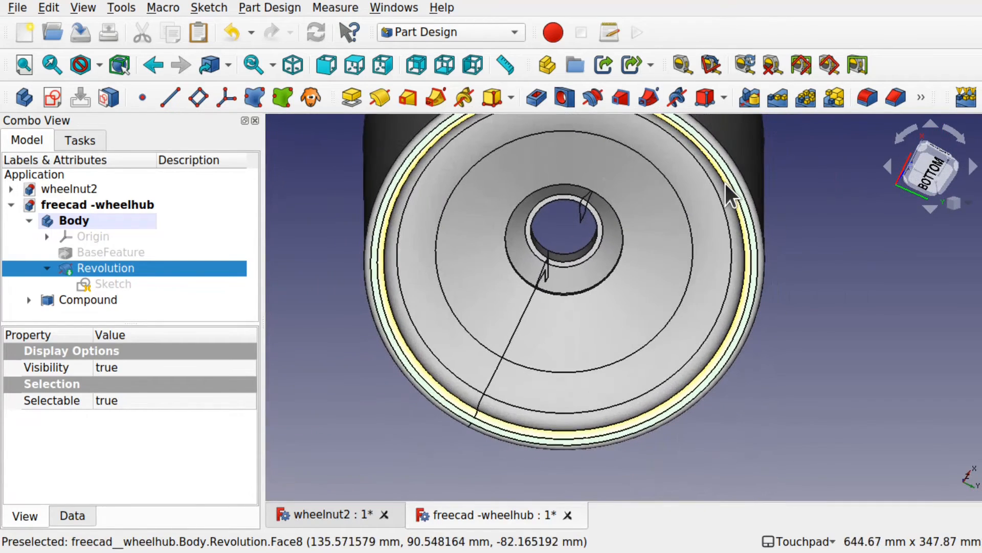
pyautogui.click(49, 103)
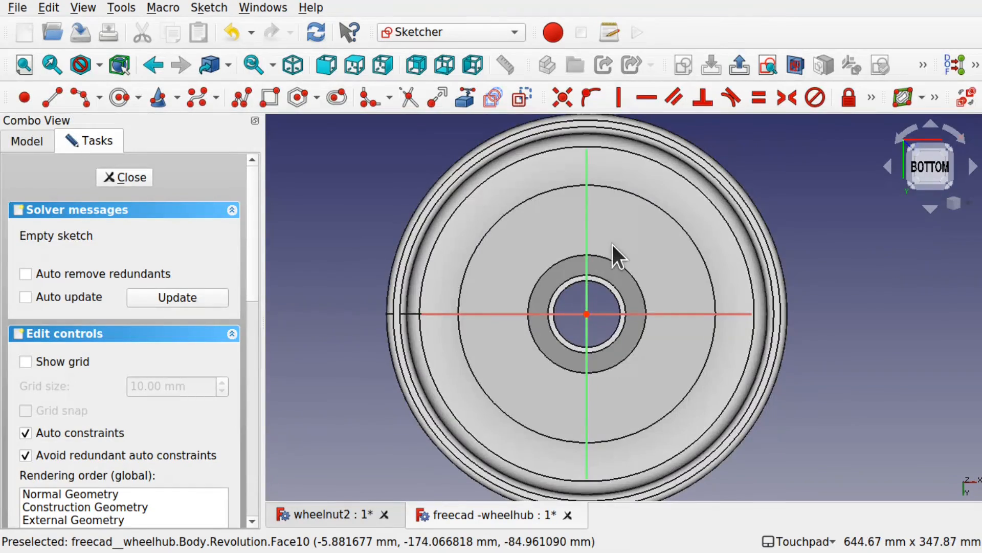
# Import the outer circular edge of the conical recess around the central bore as external geometry.
pyautogui.scroll(3, 611, 242)
pyautogui.keyDown('shift'); pyautogui.moveTo(620, 270); pyautogui.dragTo(598, 308); pyautogui.keyUp('shift')
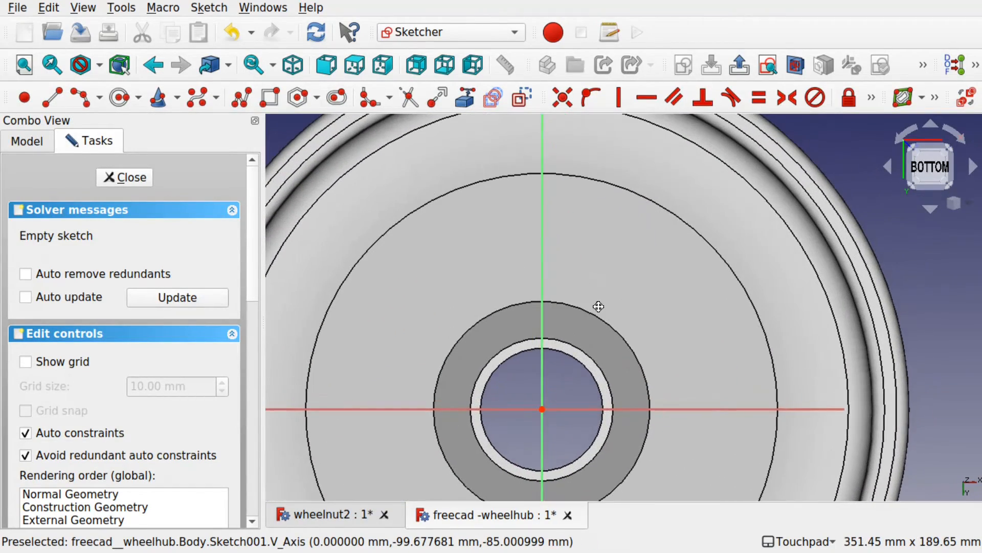
pyautogui.moveTo(533, 314)
pyautogui.keyDown('alt'); pyautogui.mouseDown()
pyautogui.moveTo(583, 303)
pyautogui.moveTo(589, 290)
pyautogui.moveTo(538, 324)
pyautogui.moveTo(542, 344)
pyautogui.moveTo(532, 351)
pyautogui.moveTo(529, 332)
pyautogui.mouseUp(); pyautogui.keyUp('alt')
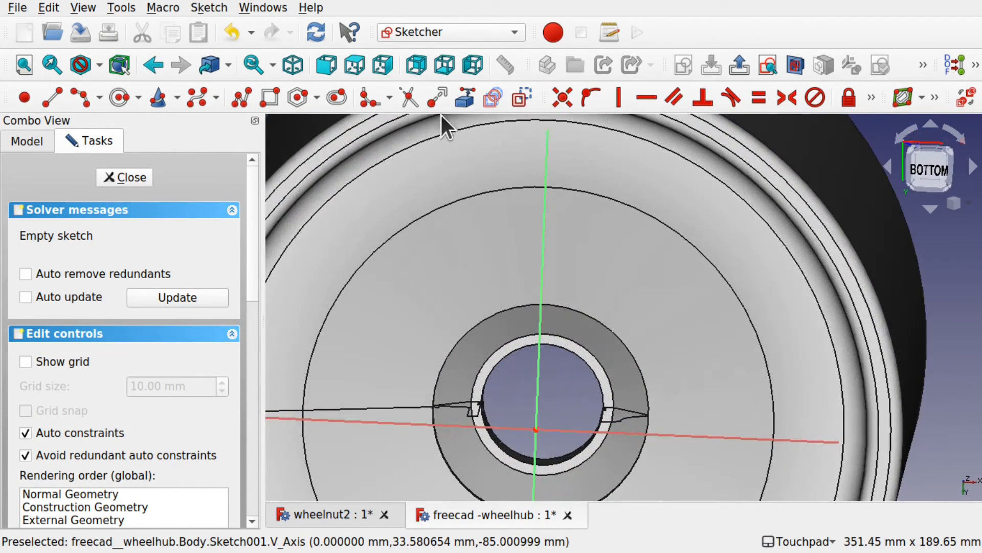
pyautogui.click(466, 99)
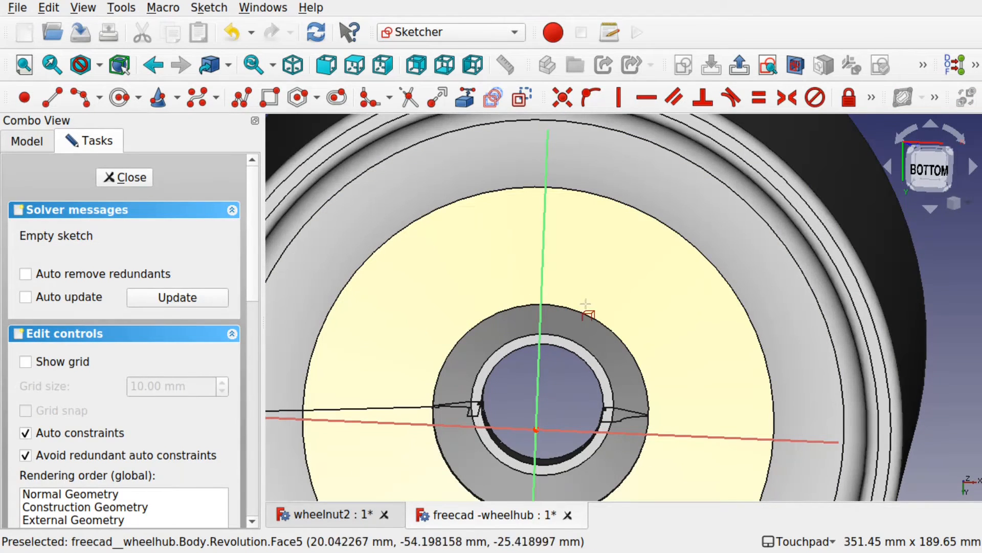
pyautogui.click(588, 316)
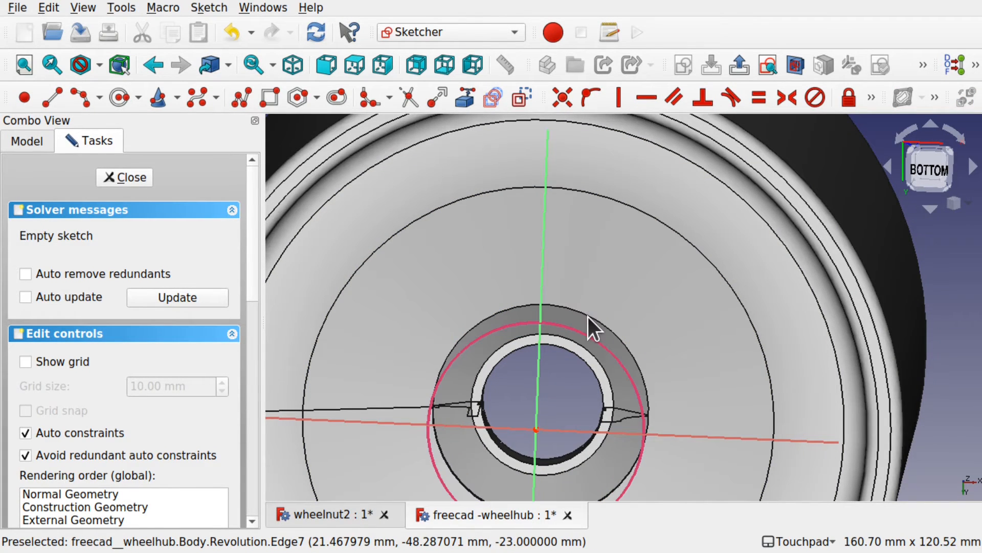
# Sketch a closed tapered quadrilateral across the vertical axis above the imported circle, with horizontal ends and the right side about 58 mm long.
pyautogui.click(928, 168)
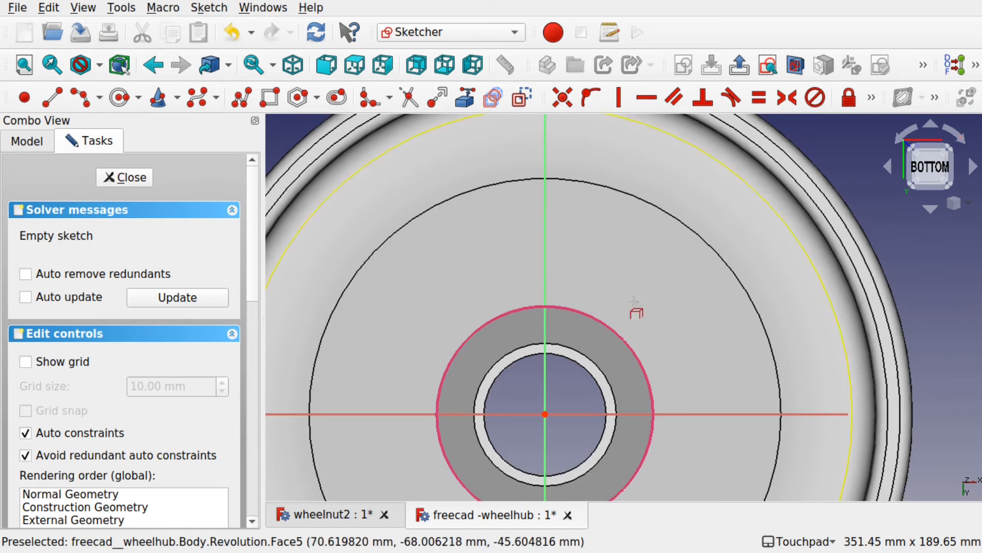
pyautogui.moveTo(600, 320)
pyautogui.keyDown('shift'); pyautogui.mouseDown(button='middle')
pyautogui.moveTo(657, 293)
pyautogui.moveTo(647, 301)
pyautogui.mouseUp(button='middle'); pyautogui.keyUp('shift')
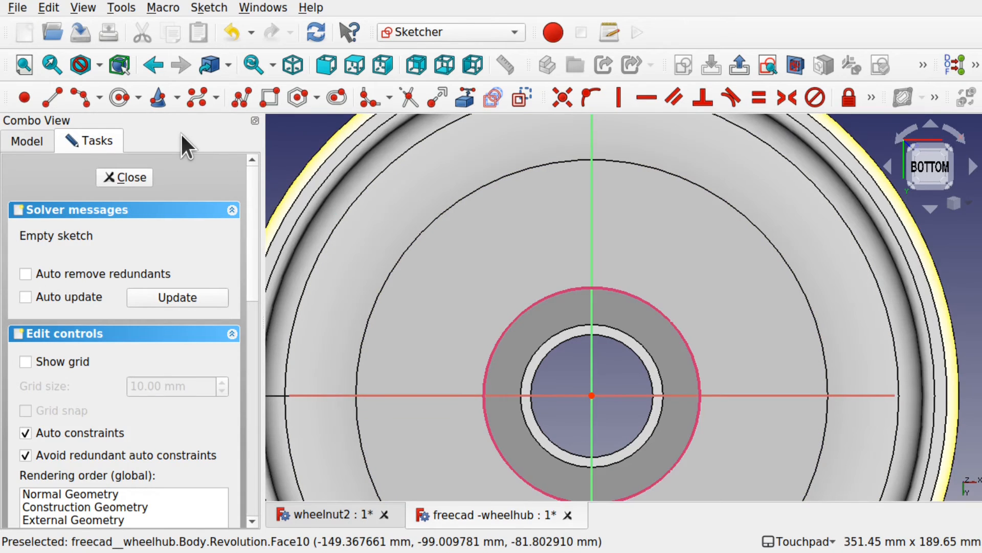
pyautogui.click(243, 101)
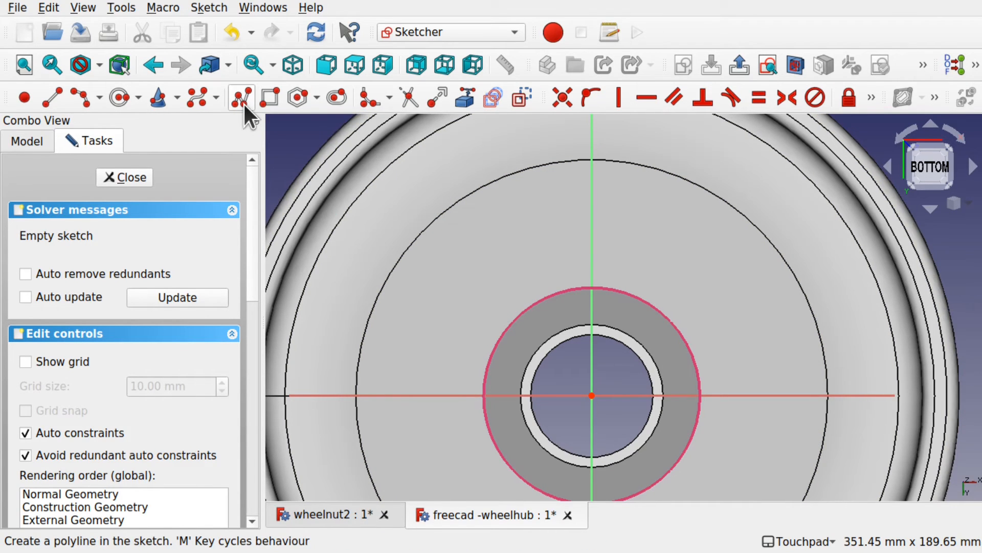
pyautogui.click(549, 265)
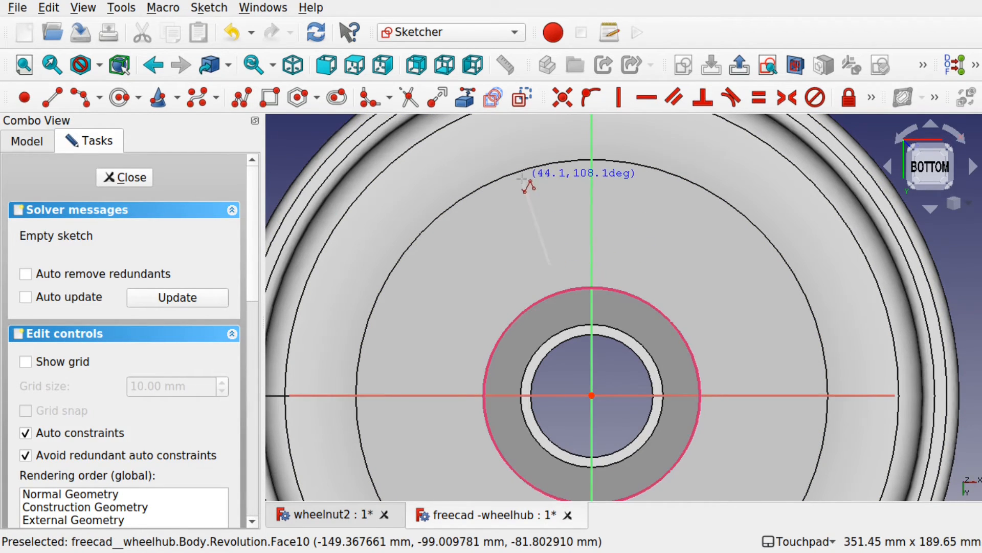
pyautogui.click(518, 145)
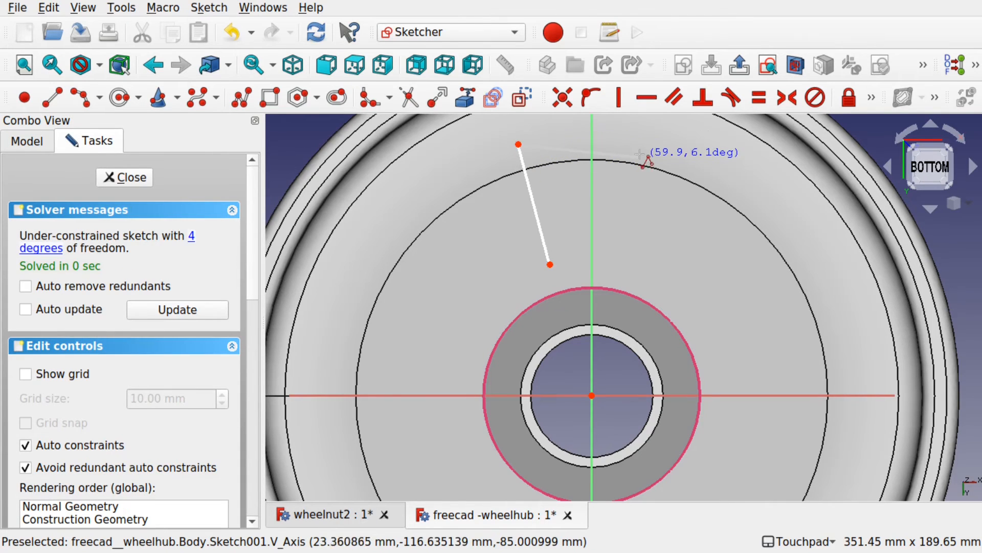
pyautogui.click(635, 144)
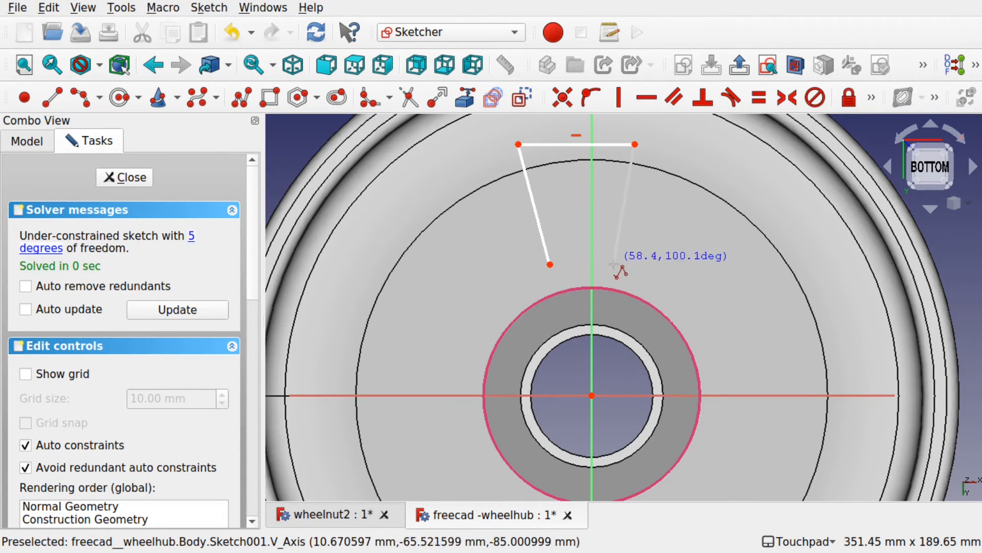
pyautogui.click(614, 265)
pyautogui.click(550, 265)
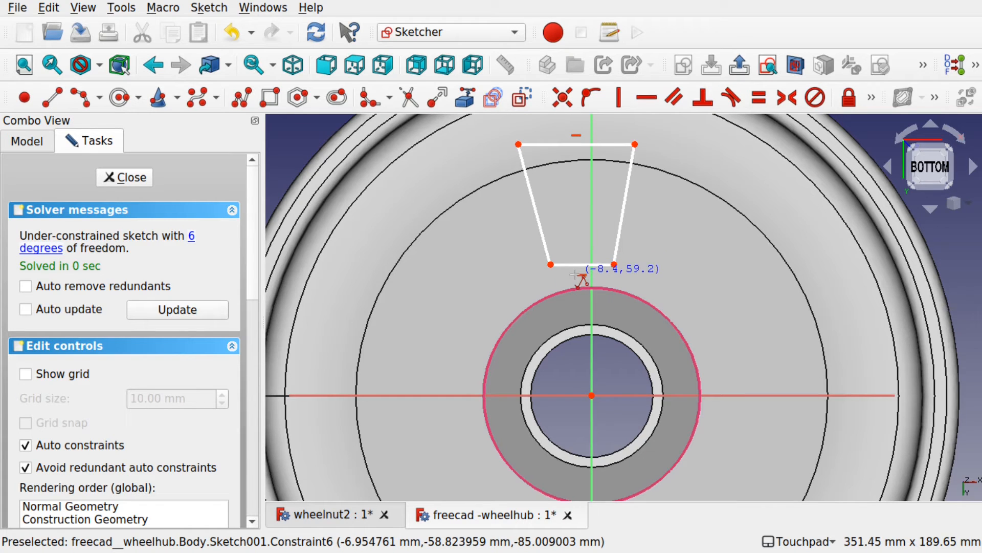
pyautogui.rightClick(650, 256)
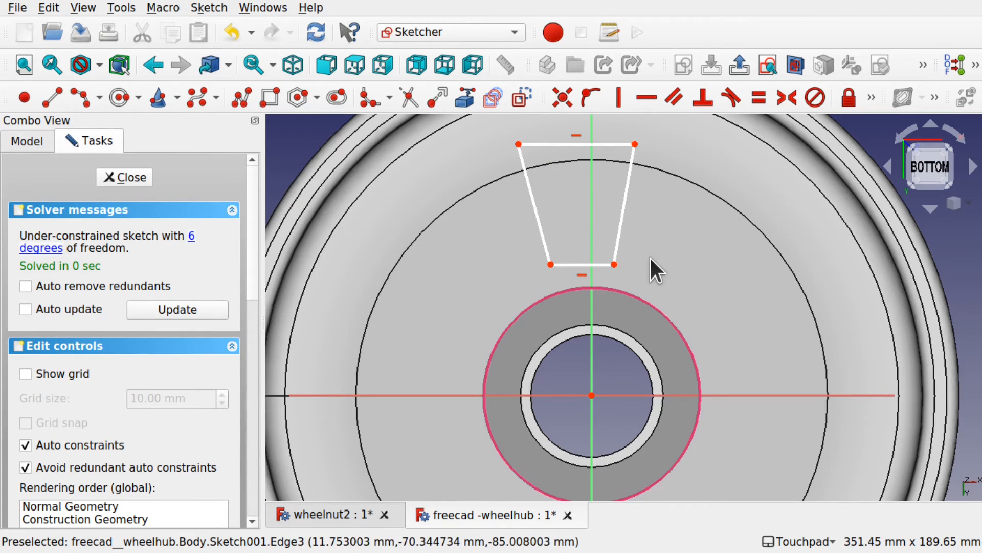
# Make the quadrilateral's two upper corners symmetric about the vertical axis and delete the redundant horizontal constraint on the top edge.
pyautogui.click(518, 144)
pyautogui.click(635, 145)
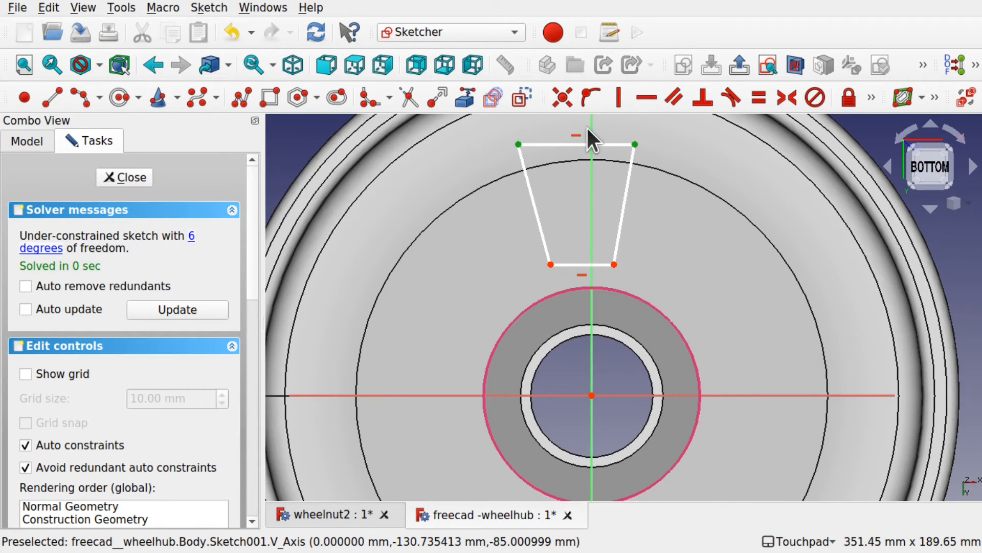
pyautogui.click(590, 129)
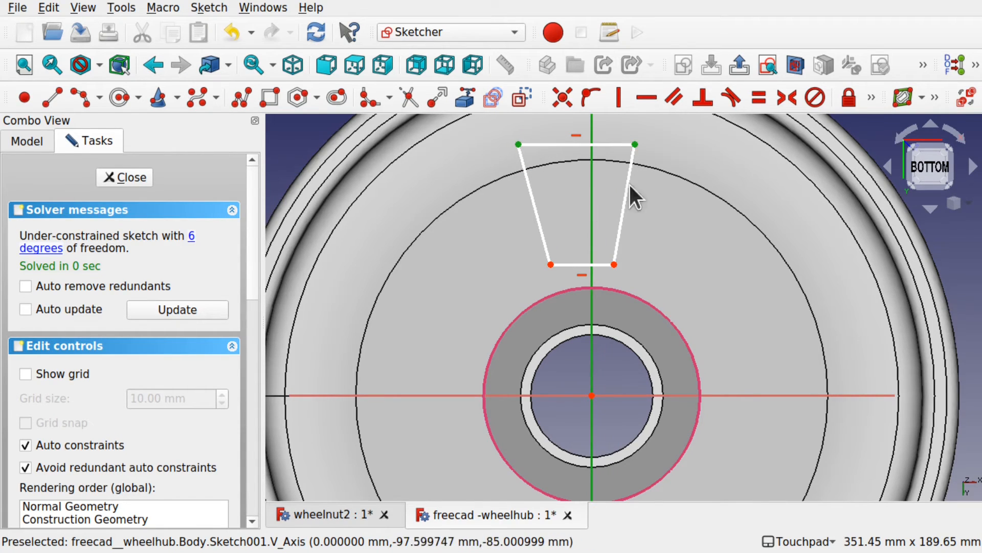
pyautogui.click(782, 97)
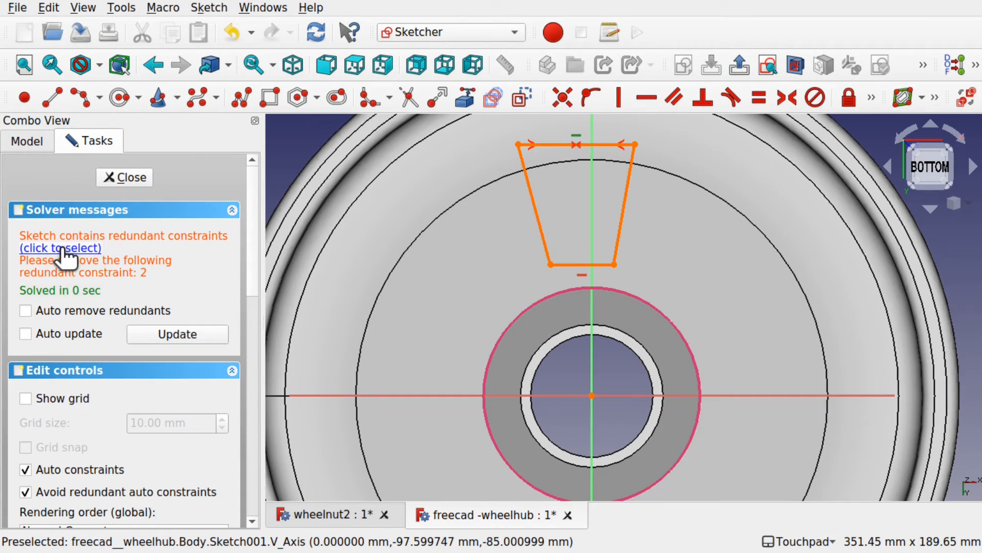
pyautogui.press('Delete')
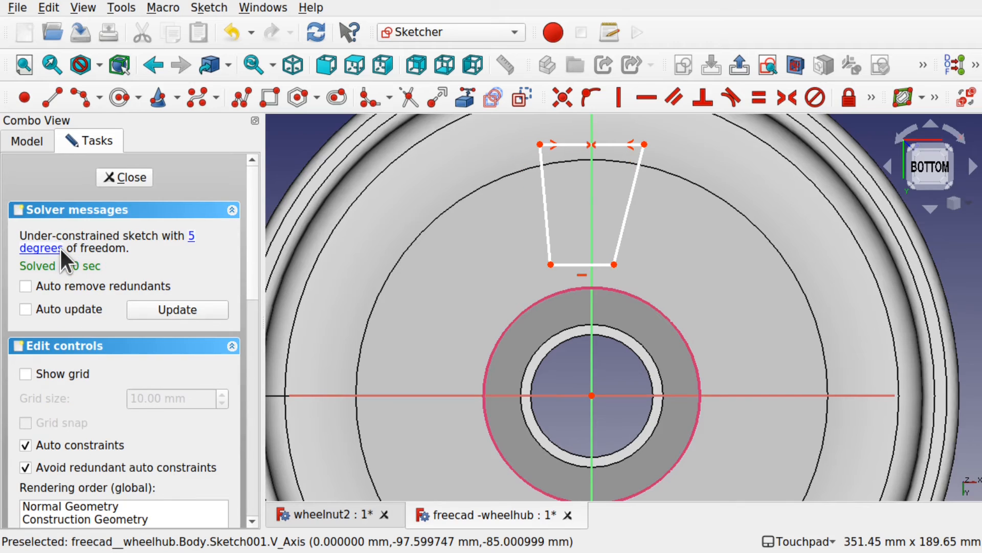
# Make the quadrilateral's two lower corners symmetric about the vertical axis and delete the redundant horizontal constraint on the bottom edge.
pyautogui.click(549, 262)
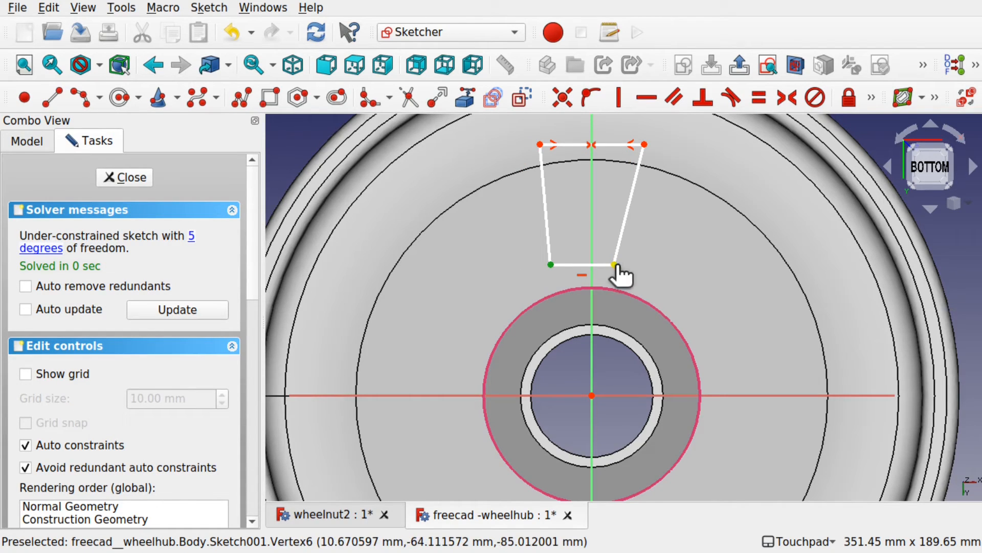
pyautogui.click(616, 265)
pyautogui.click(590, 186)
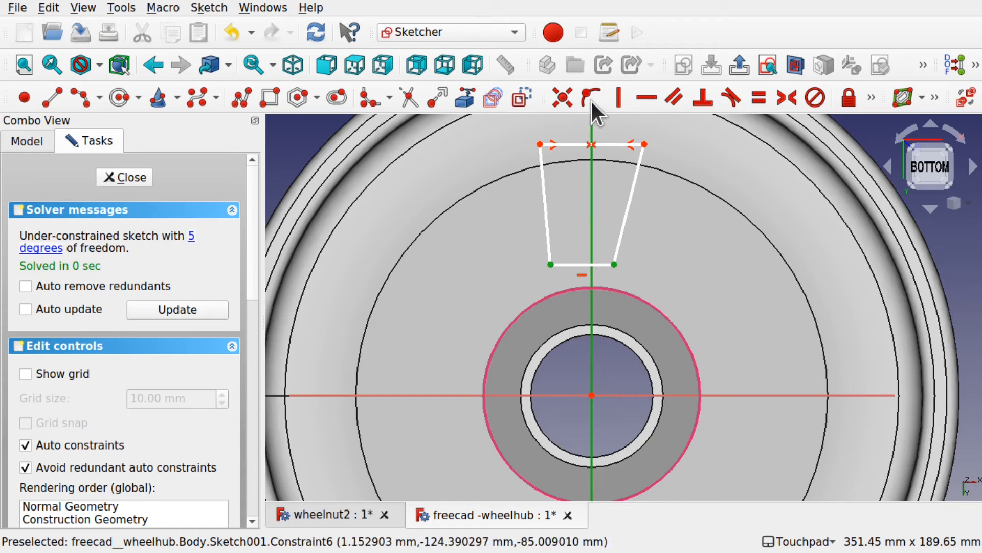
pyautogui.click(787, 97)
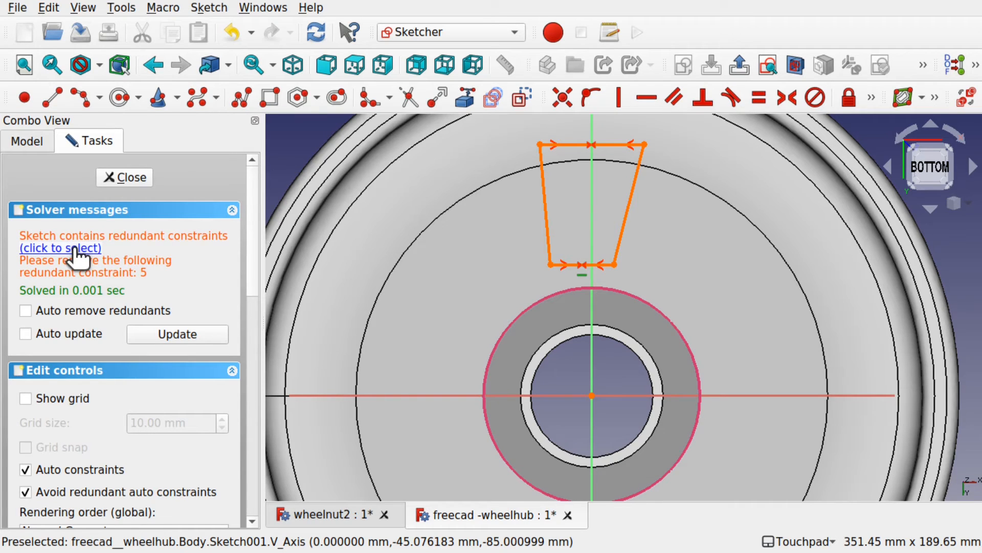
pyautogui.press('Delete')
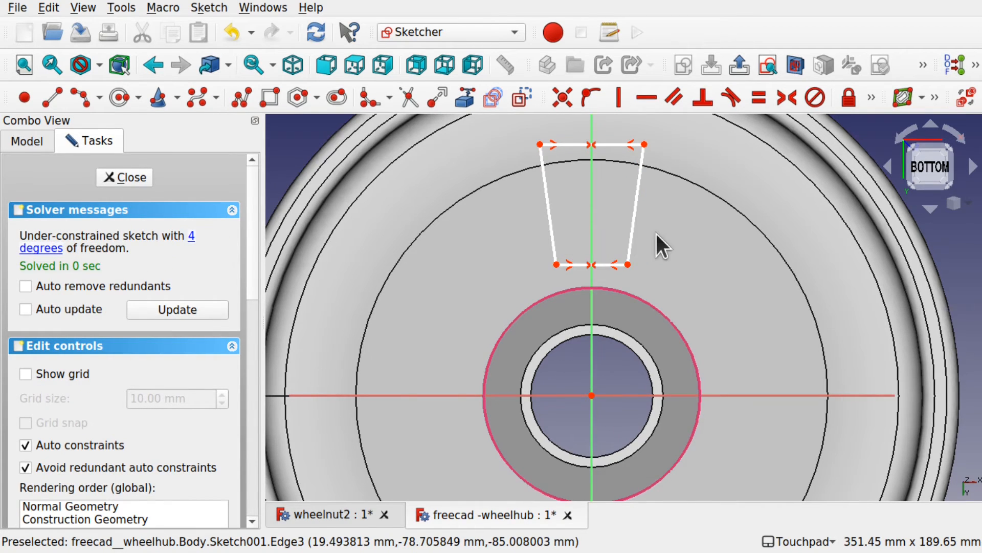
# Constrain the quadrilateral's bottom edge tangent to the imported circle.
pyautogui.click(601, 263)
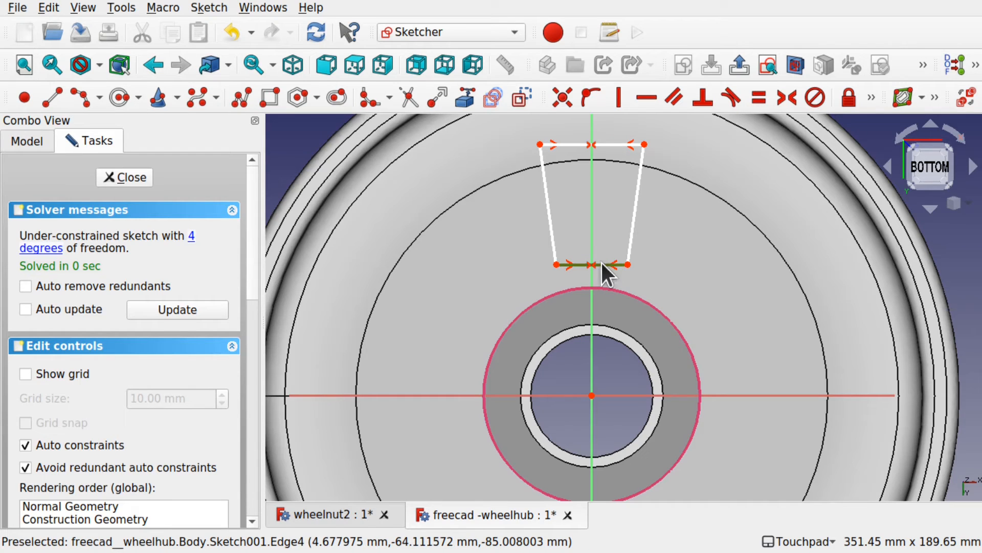
pyautogui.click(603, 288)
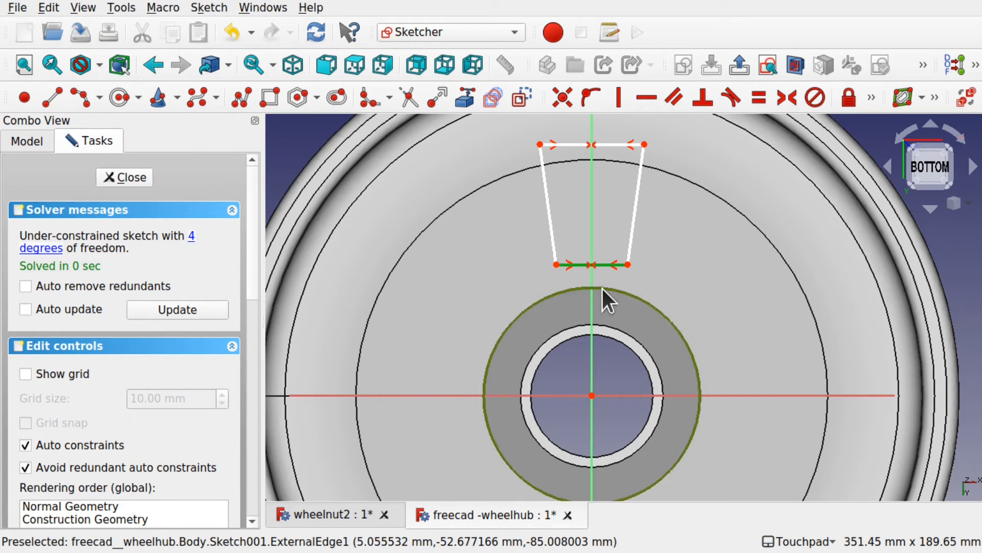
pyautogui.click(735, 96)
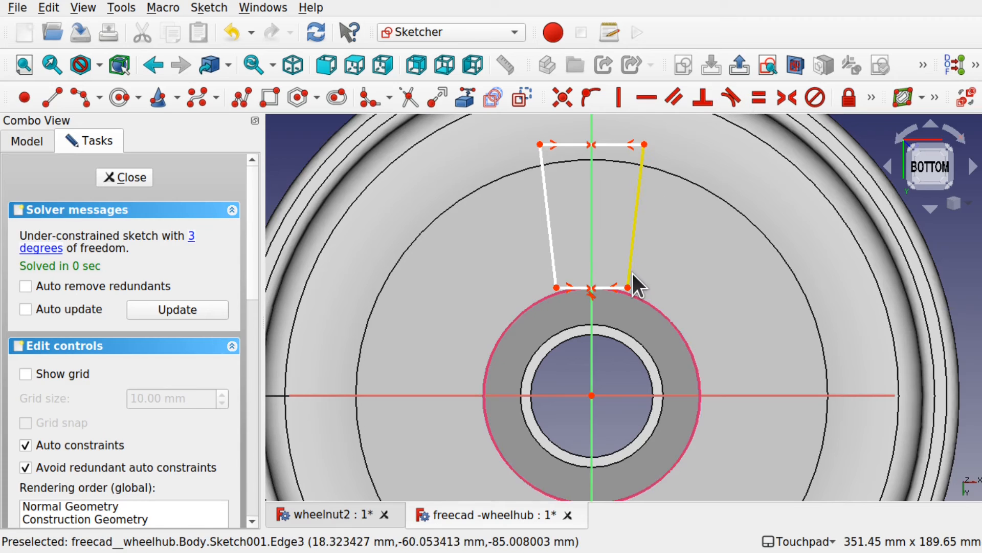
# Fillet the profile's two lower corners and align the two fillet centres horizontally.
pyautogui.scroll(5, 578, 284)
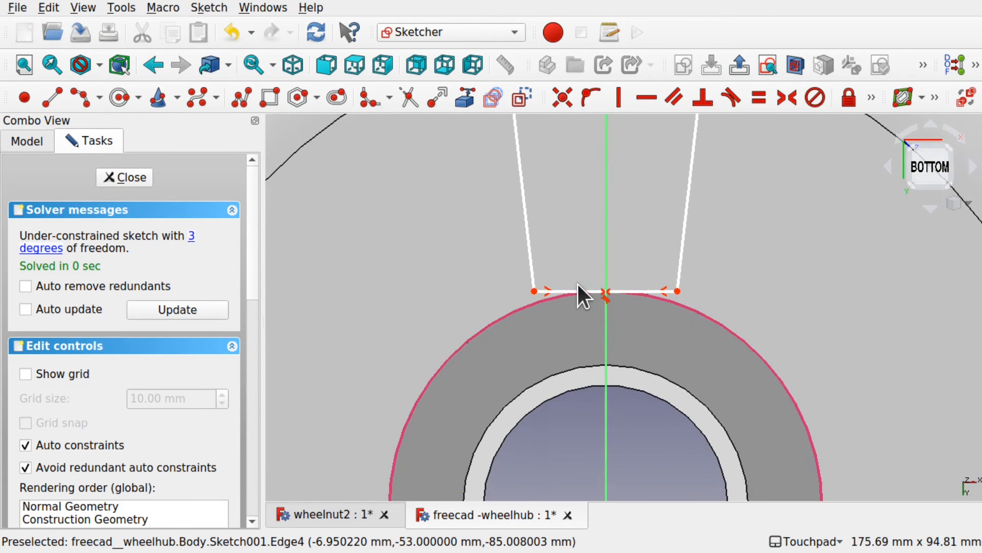
pyautogui.click(370, 100)
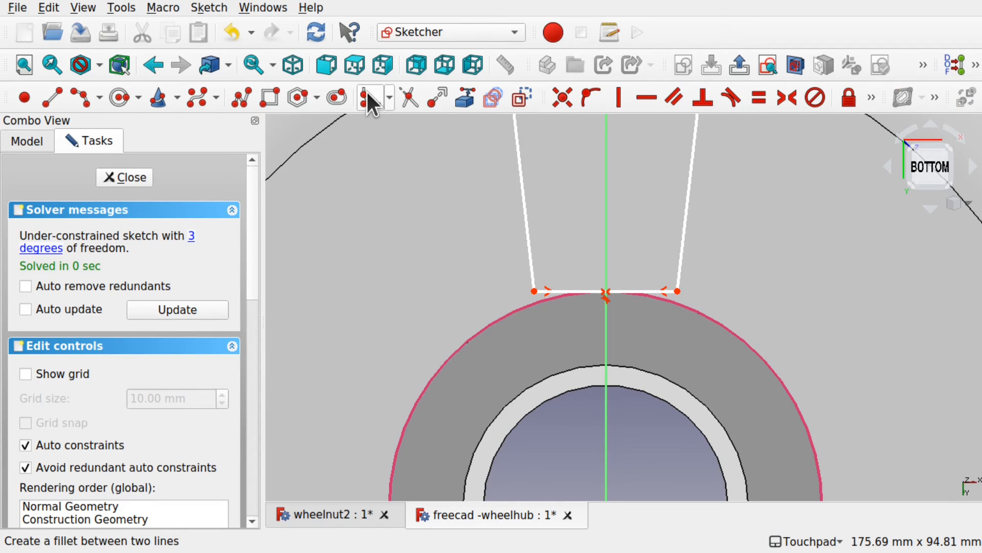
pyautogui.click(568, 291)
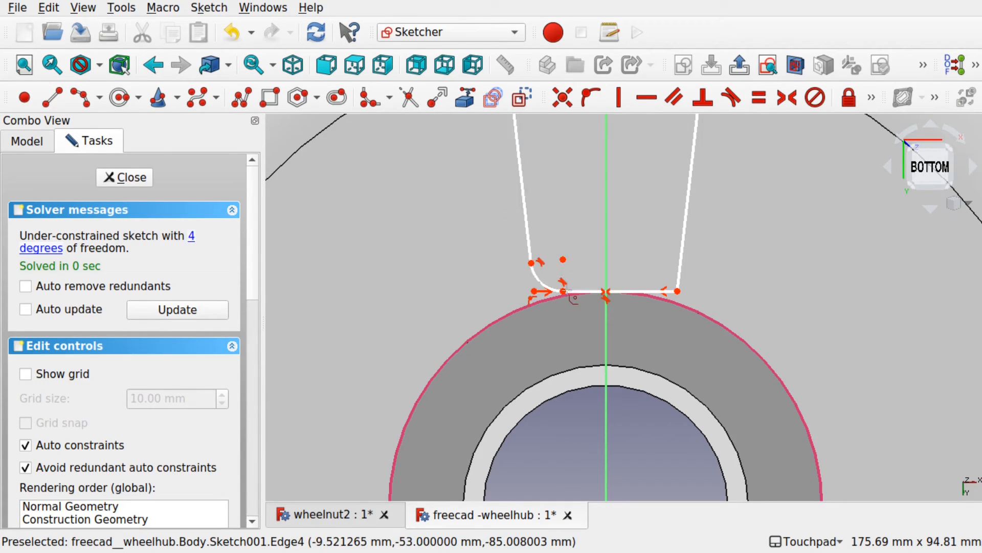
pyautogui.click(653, 291)
pyautogui.click(684, 260)
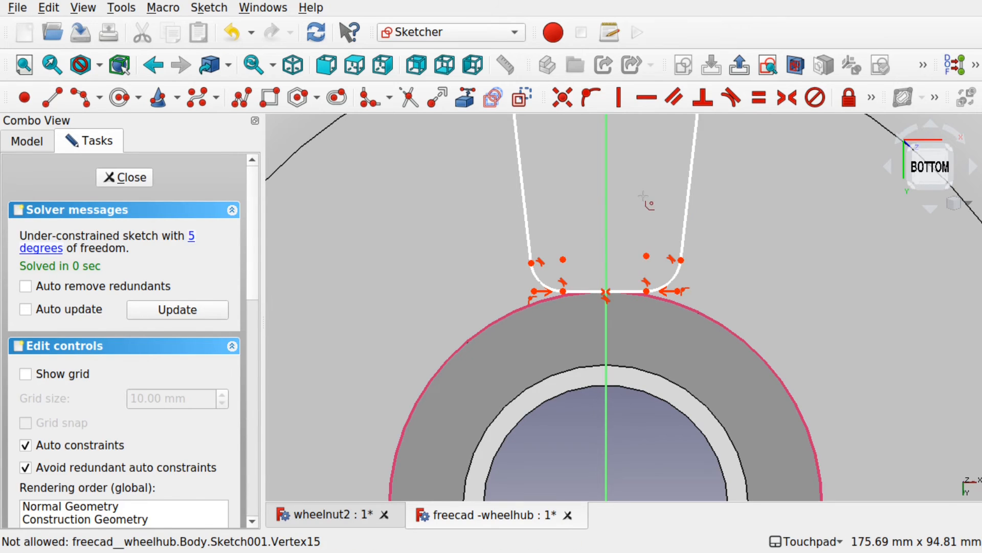
pyautogui.click(563, 260)
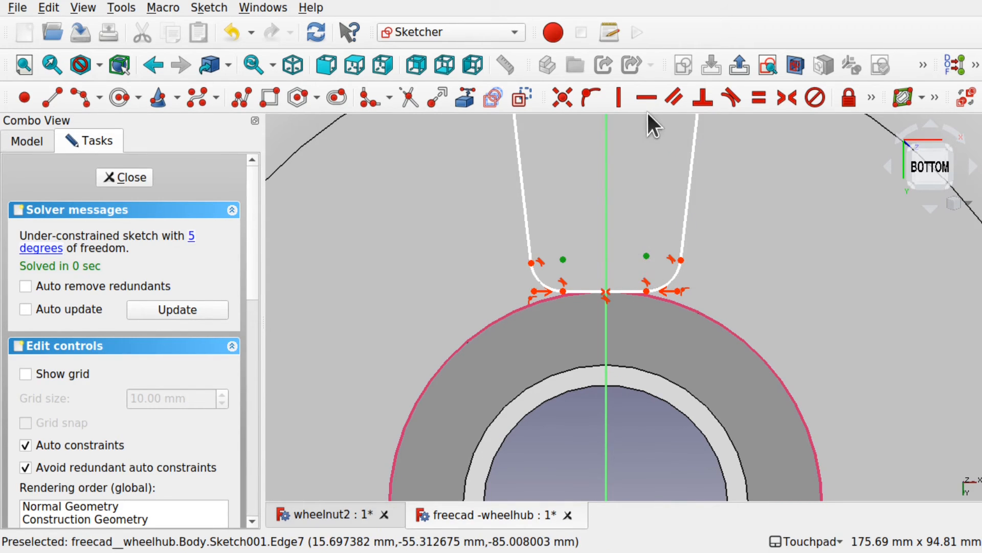
pyautogui.click(646, 97)
# Fillet the profile's two upper corners and align their fillet centres horizontally.
pyautogui.scroll(-1, 588, 201)
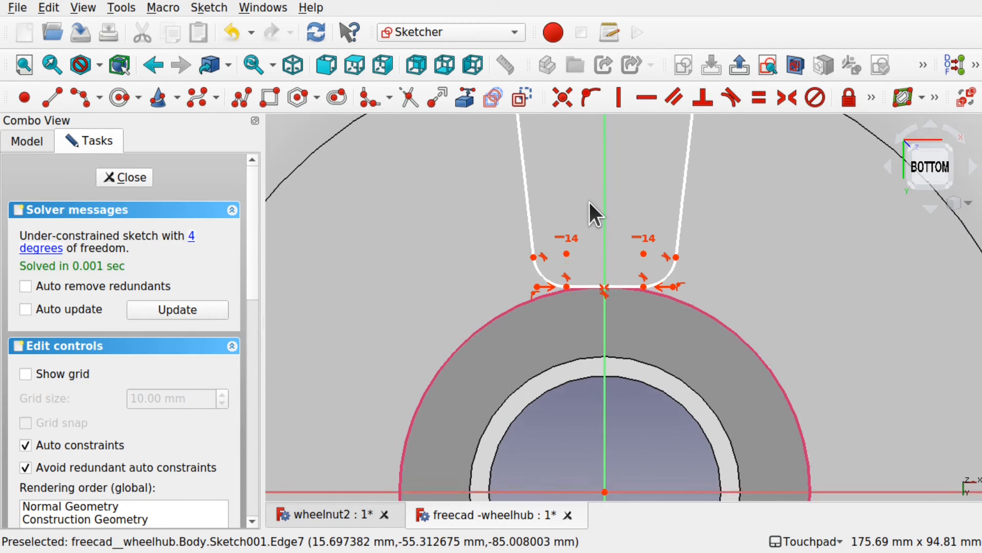
pyautogui.scroll(-1, 589, 200)
pyautogui.scroll(-1, 589, 201)
pyautogui.keyDown('shift'); pyautogui.moveTo(589, 201); pyautogui.dragTo(582, 338, button='middle'); pyautogui.keyUp('shift')
pyautogui.click(368, 97)
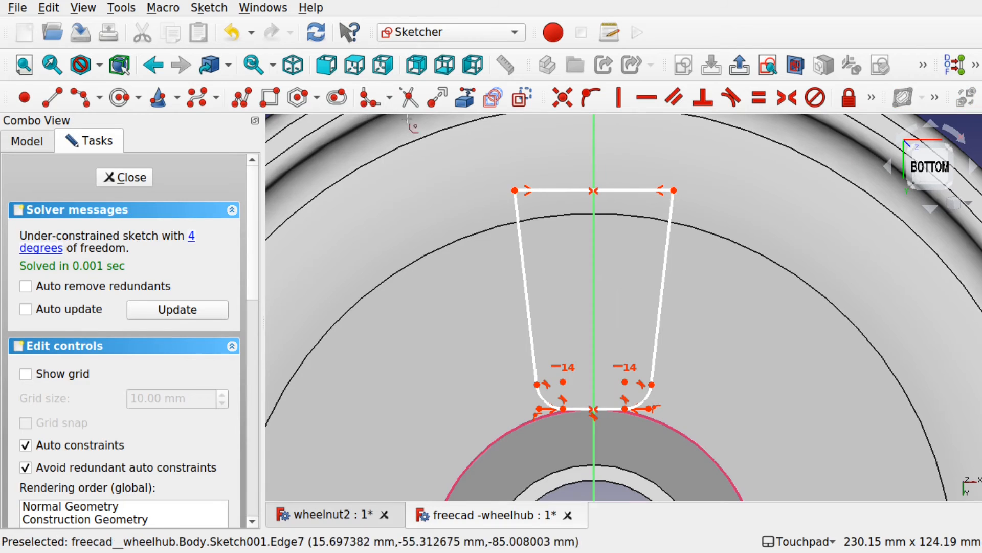
pyautogui.click(517, 209)
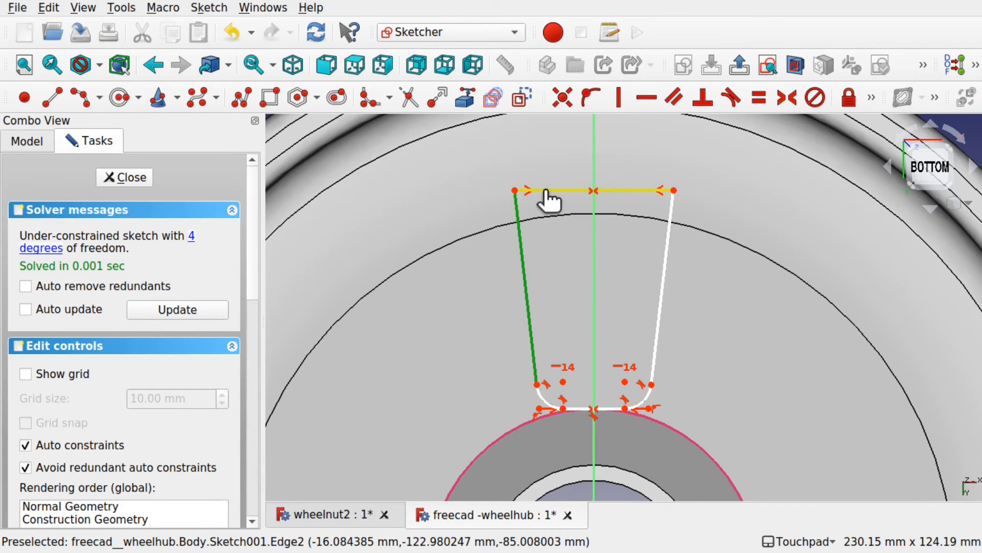
pyautogui.click(612, 190)
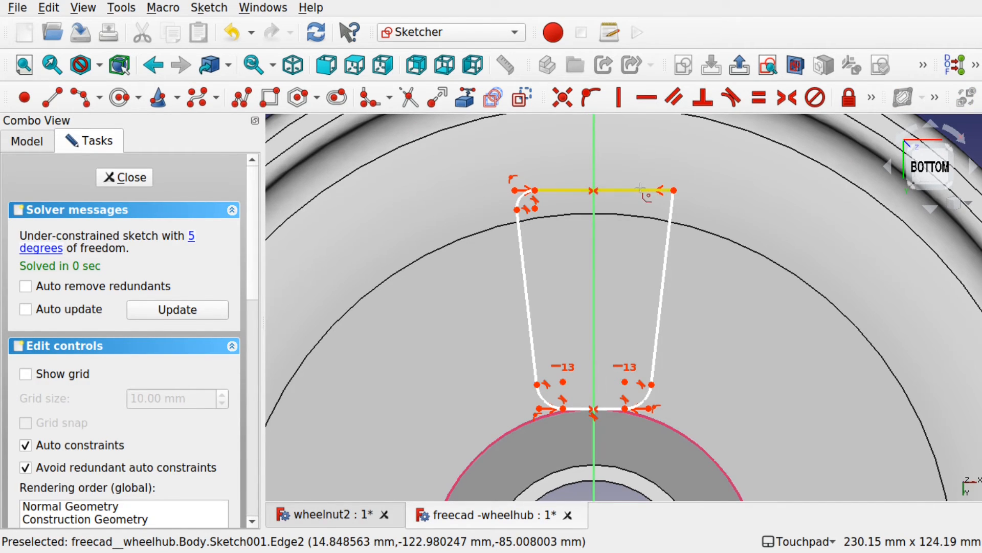
pyautogui.click(645, 190)
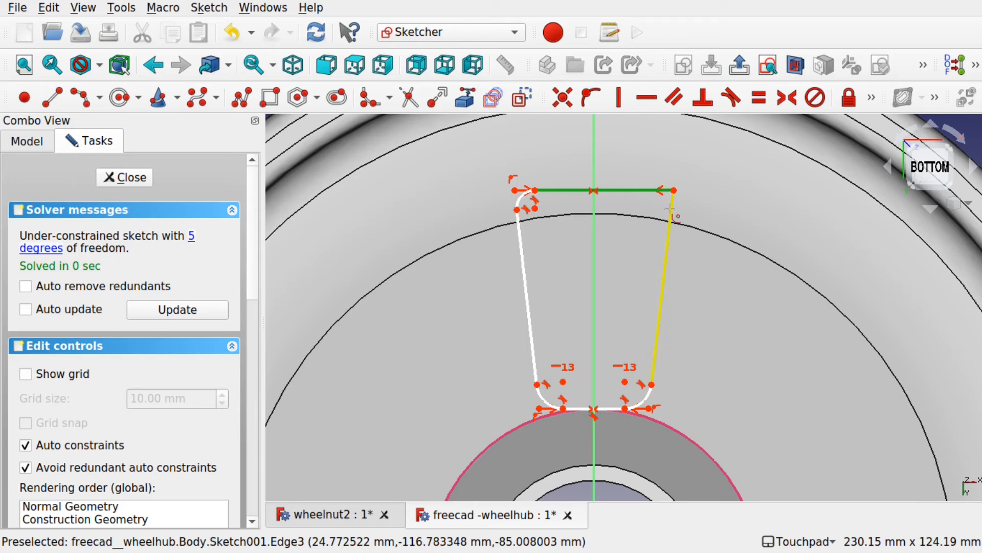
pyautogui.click(671, 215)
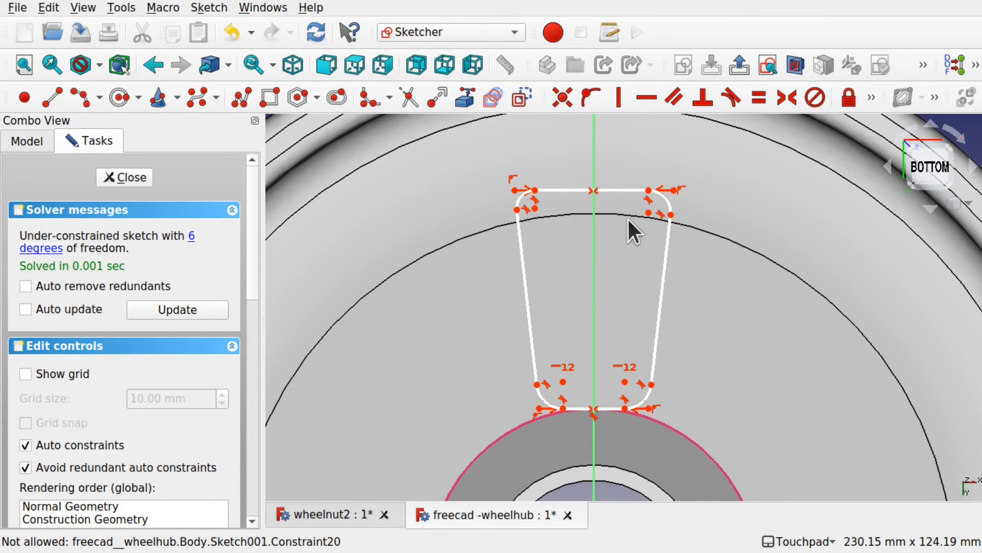
pyautogui.scroll(1, 627, 217)
pyautogui.click(649, 211)
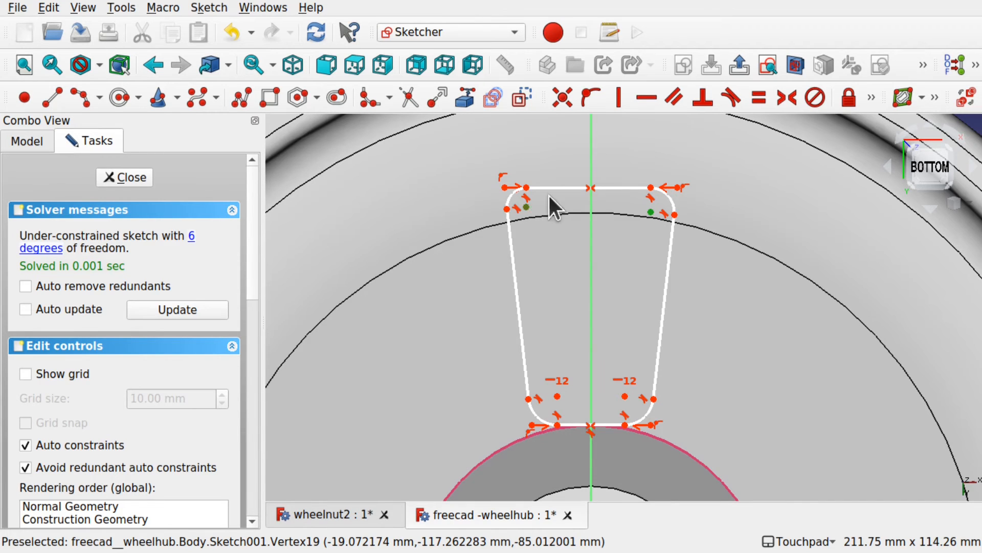
pyautogui.click(646, 100)
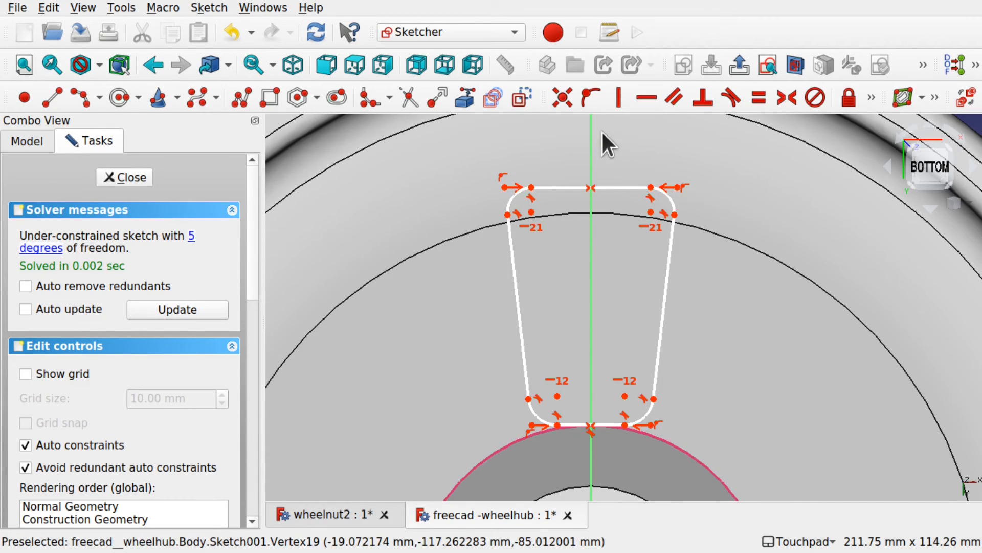
# Widen the profile's upper end and constrain the horizontal length of its straight top edge to 50 mm.
pyautogui.moveTo(532, 211)
pyautogui.mouseDown()
pyautogui.moveTo(532, 241)
pyautogui.moveTo(534, 213)
pyautogui.moveTo(480, 182)
pyautogui.moveTo(413, 189)
pyautogui.moveTo(429, 202)
pyautogui.moveTo(443, 192)
pyautogui.mouseUp()
pyautogui.scroll(-5, 716, 272)
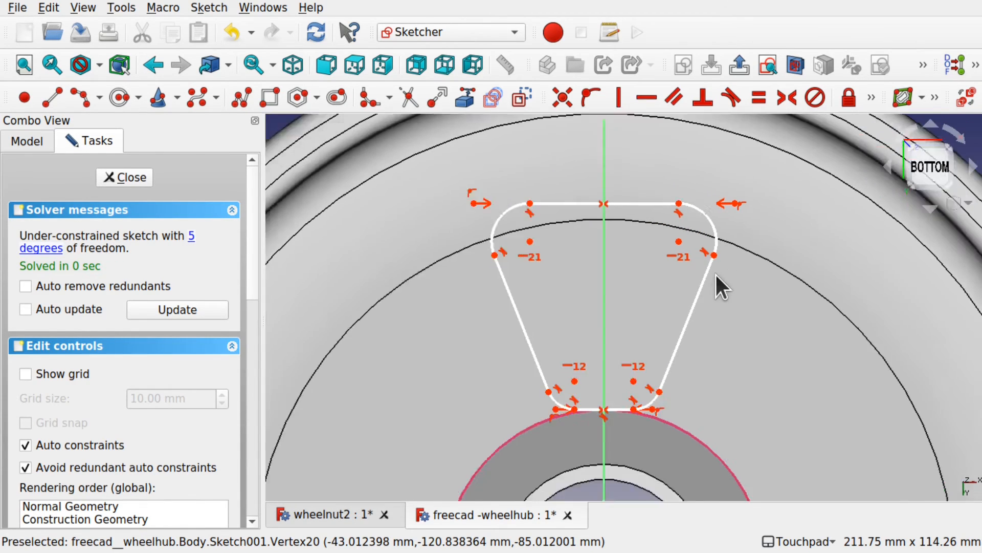
pyautogui.scroll(5, 716, 275)
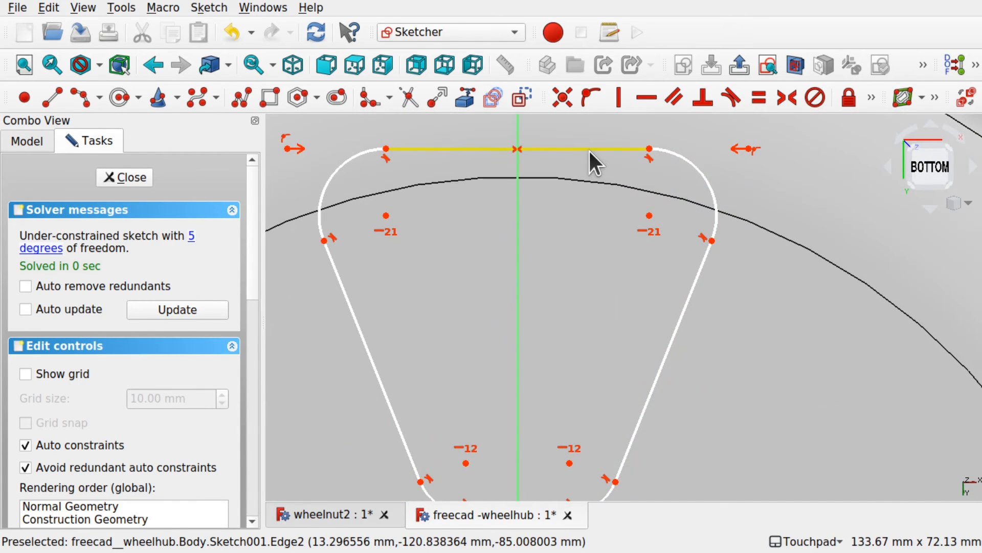
pyautogui.click(594, 148)
pyautogui.click(871, 96)
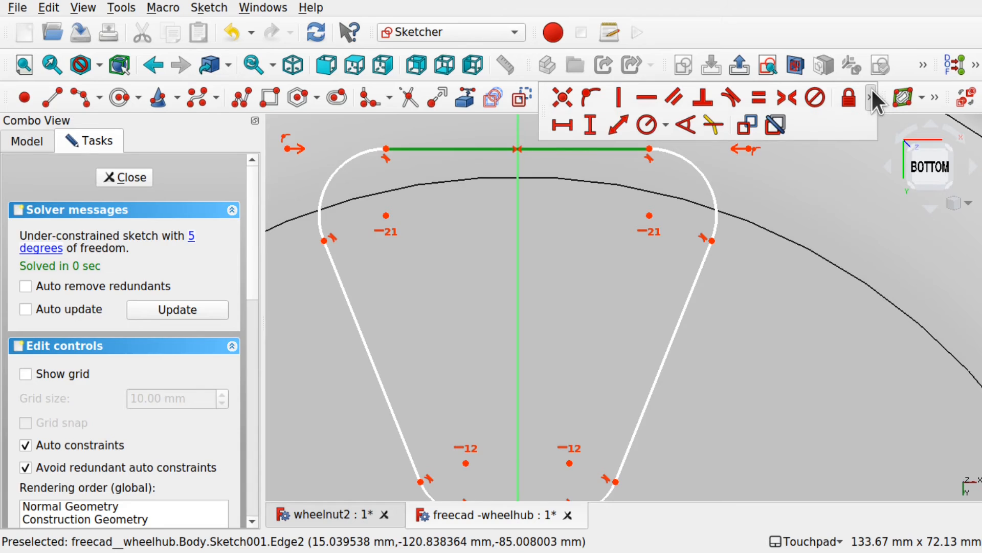
pyautogui.click(559, 125)
pyautogui.write('50')
pyautogui.press('Return')
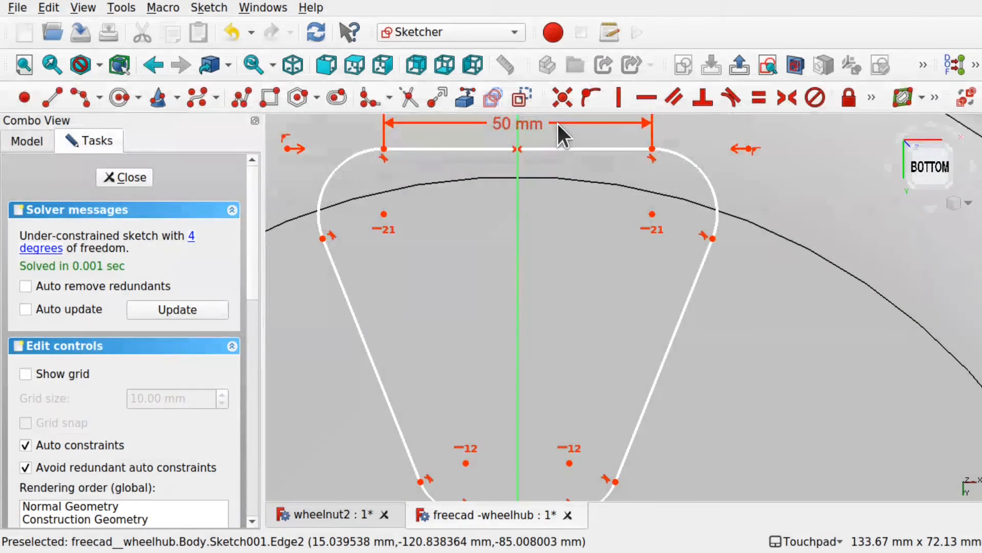
# Constrain the horizontal length of the profile's straight bottom edge to 20 mm.
pyautogui.scroll(-1, 775, 277)
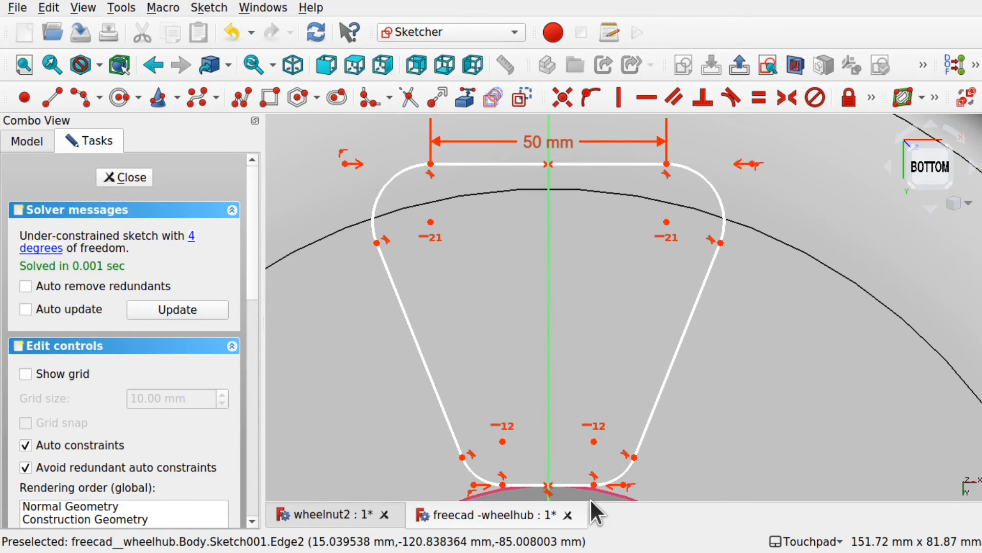
pyautogui.click(578, 483)
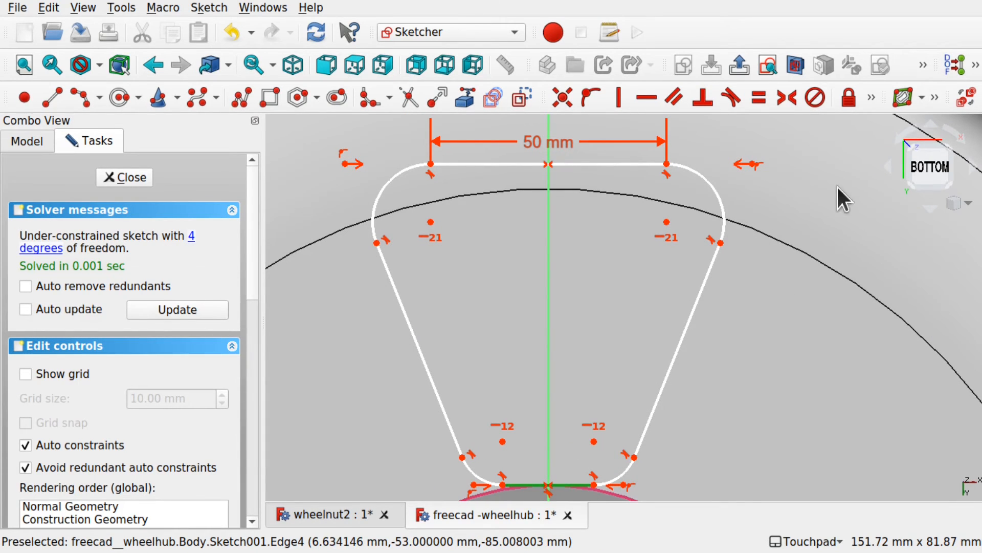
pyautogui.click(867, 100)
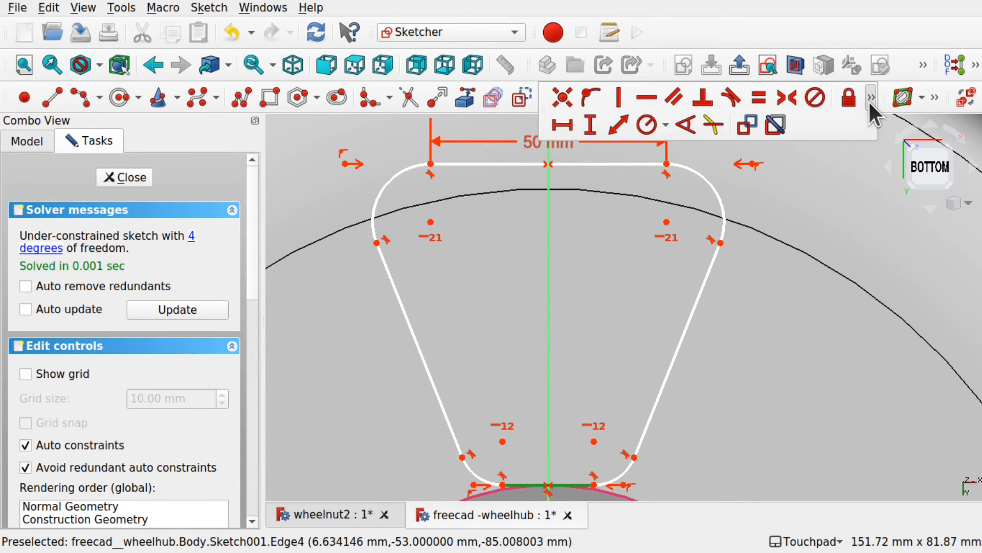
pyautogui.click(560, 118)
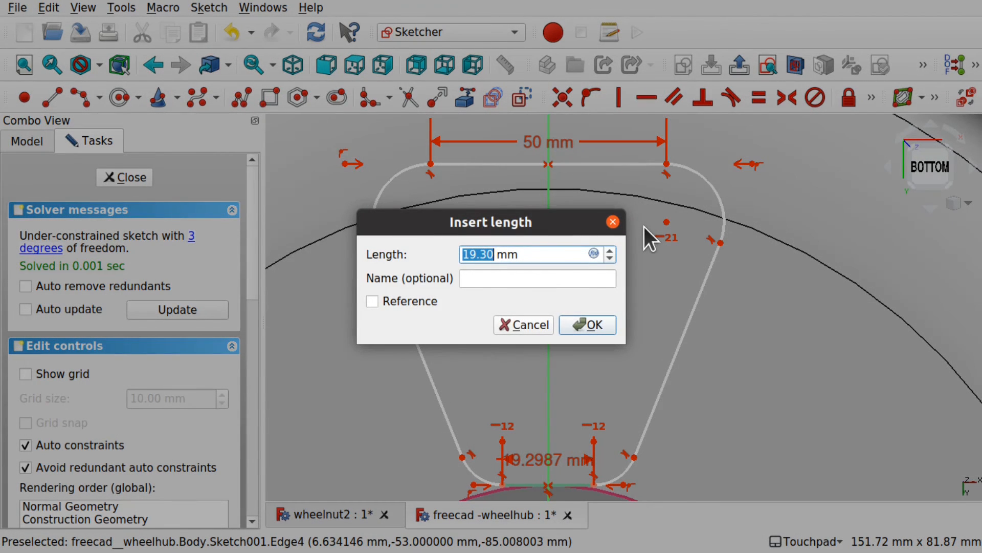
pyautogui.write('20')
pyautogui.press('Return')
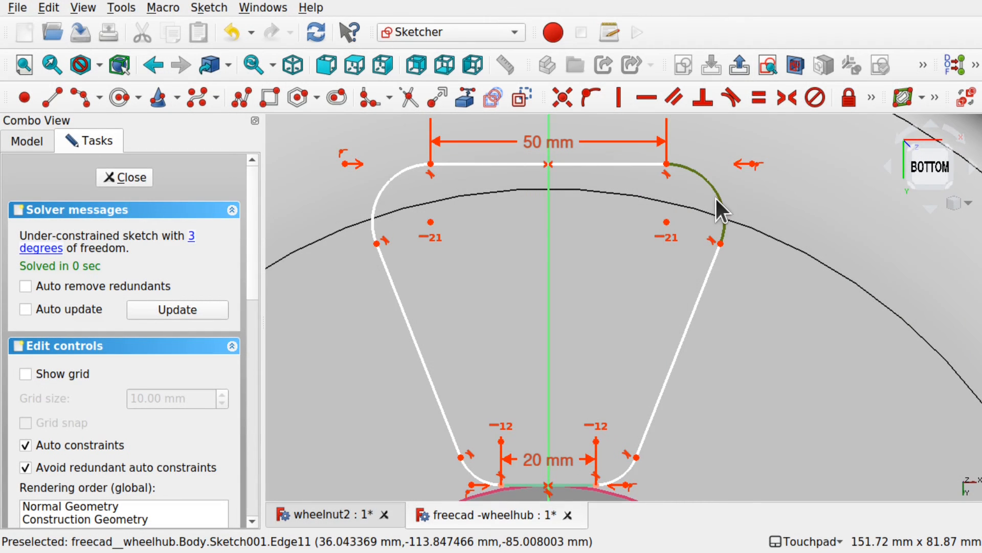
# Constrain the radius of the profile's upper-right fillet arc to 15 mm.
pyautogui.click(872, 97)
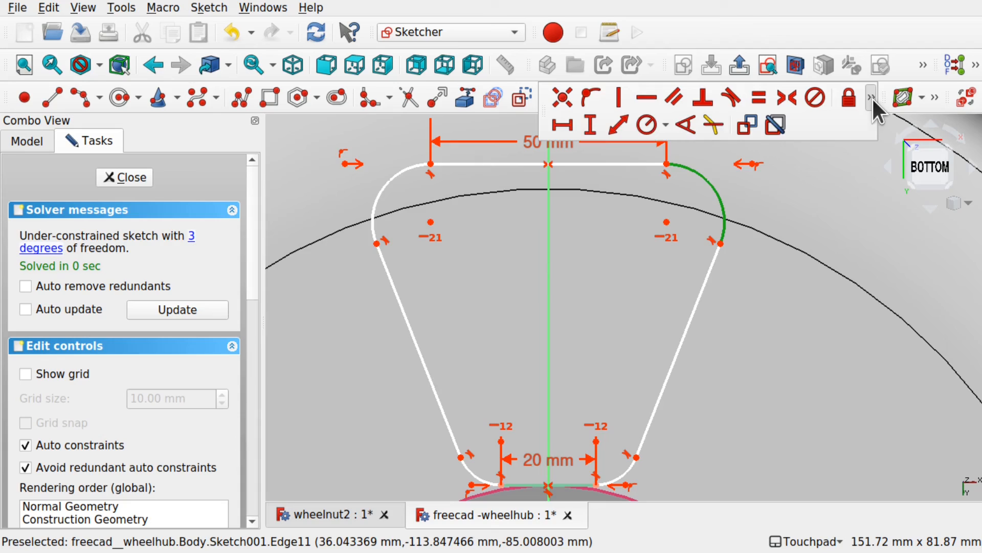
pyautogui.click(636, 125)
pyautogui.write('15')
pyautogui.press('Return')
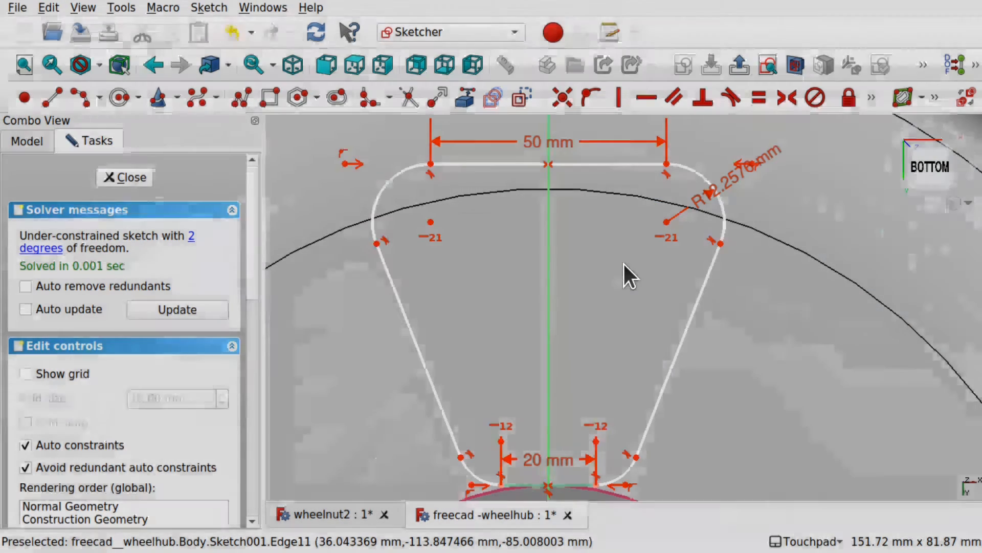
pyautogui.hotkey('ctrl', 'z')
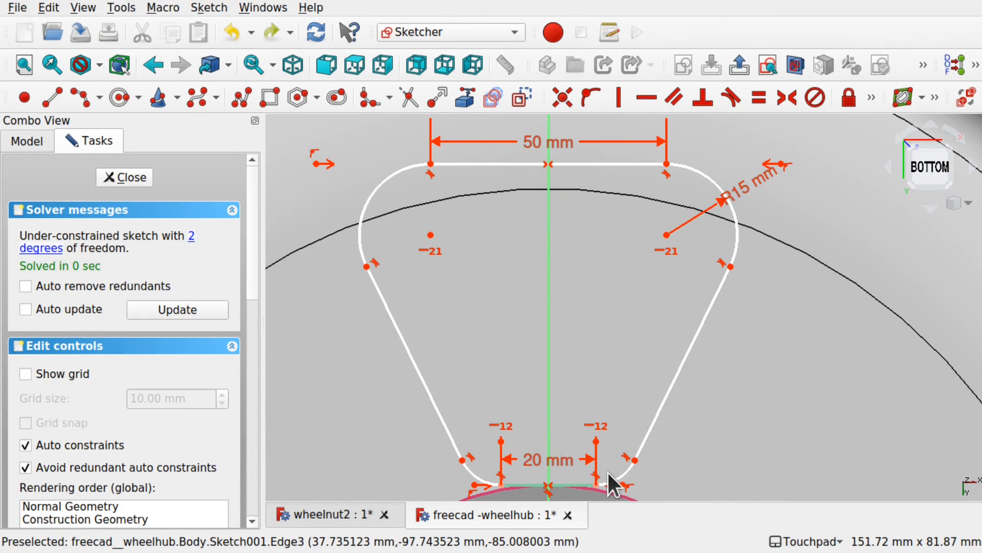
# Constrain the radius of the profile's lower-right fillet arc to 10 mm.
pyautogui.click(871, 97)
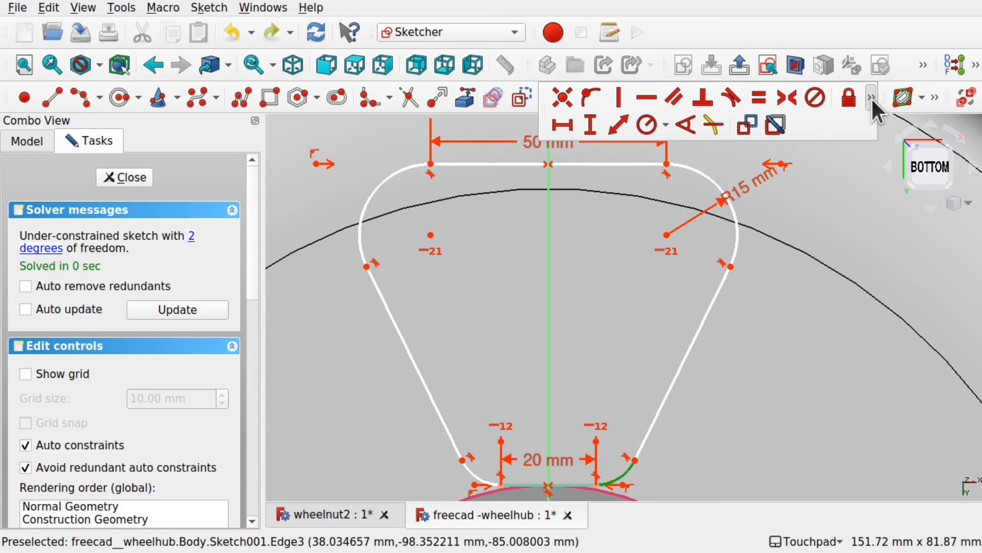
pyautogui.click(651, 126)
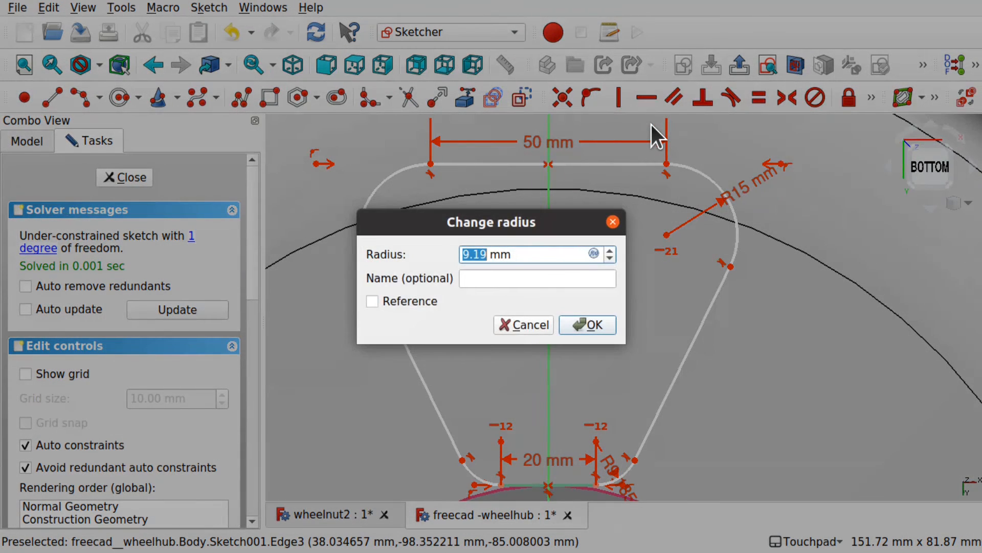
pyautogui.write('10')
pyautogui.press('Return')
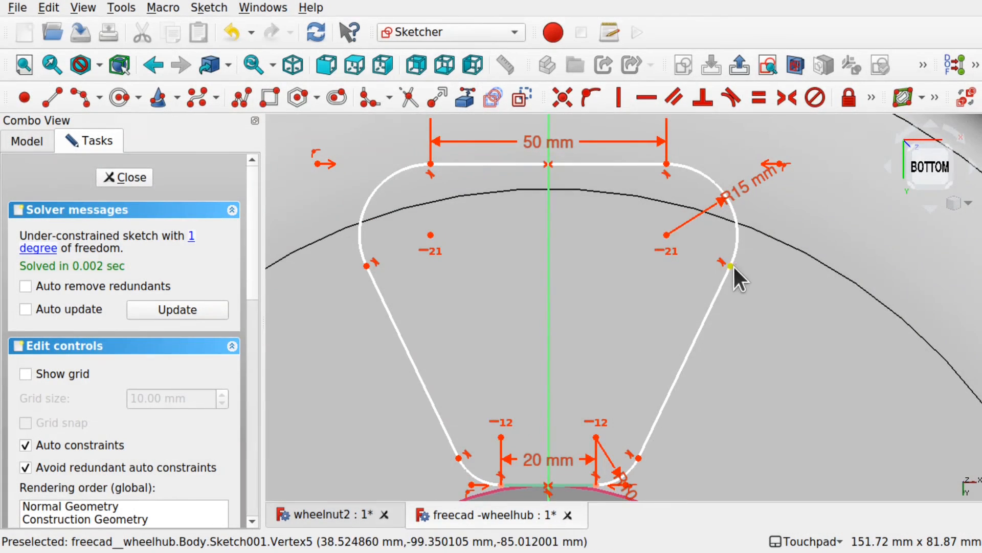
# Constrain the vertical distance between the centres of the upper-right and lower-right fillet arcs to 50 mm.
pyautogui.click(596, 436)
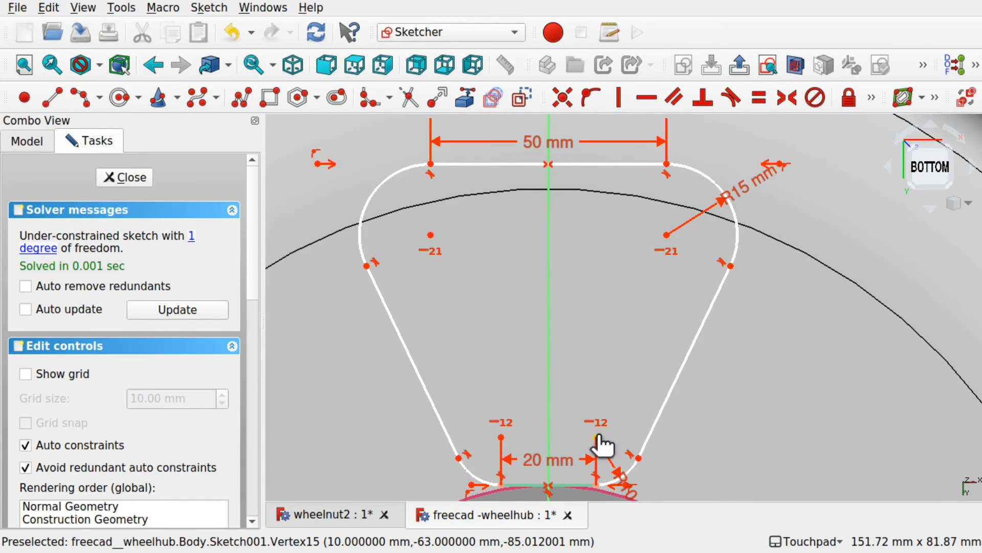
pyautogui.click(665, 234)
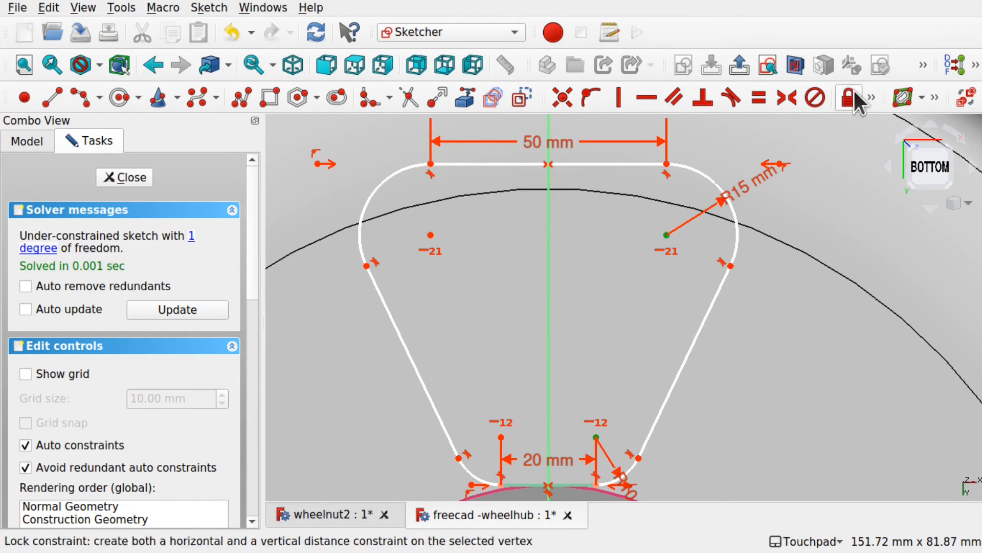
pyautogui.click(870, 97)
pyautogui.click(586, 126)
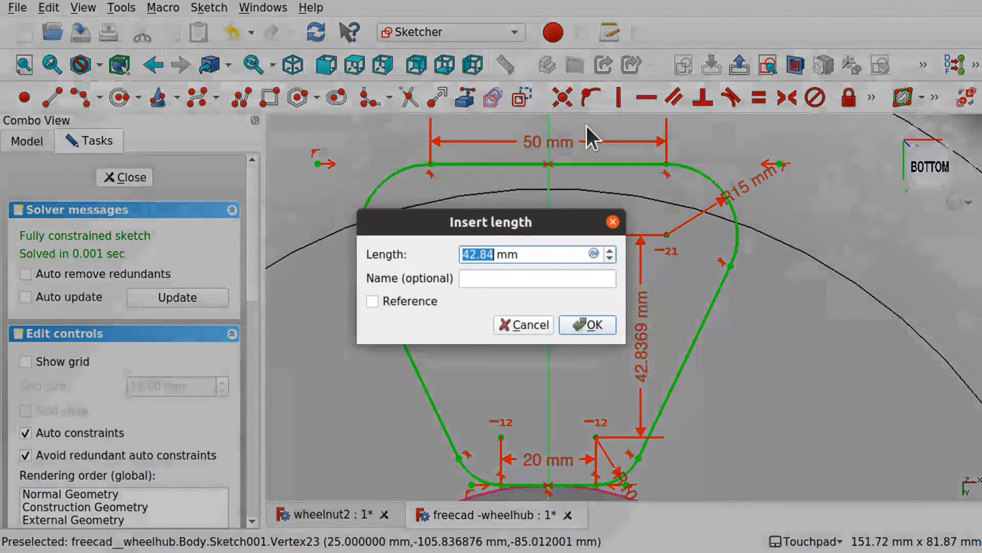
pyautogui.write('4')
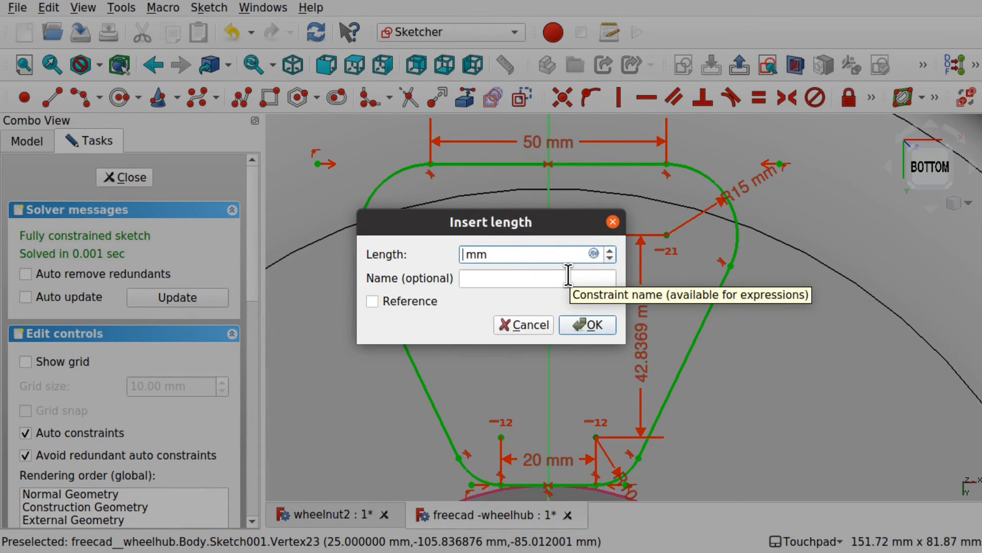
pyautogui.press('Return')
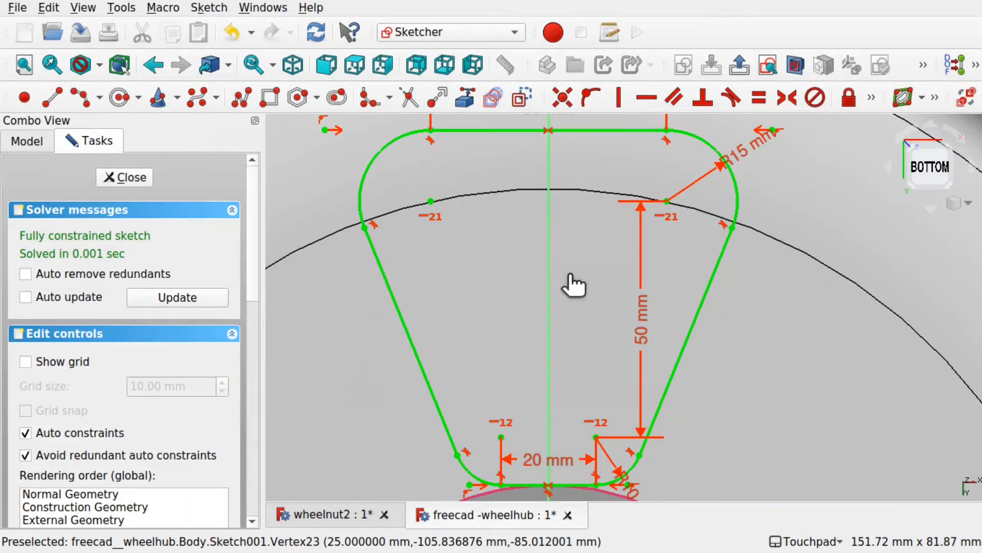
# Leave the sketch and cut its tapered profile through the hub's web as a pocket of type To first.
pyautogui.scroll(-5, 549, 236)
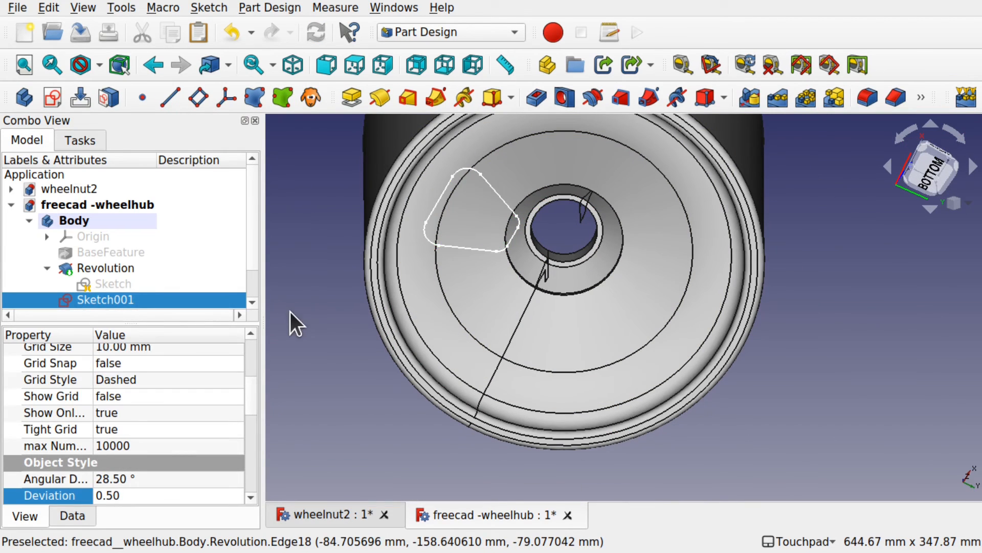
pyautogui.click(290, 314)
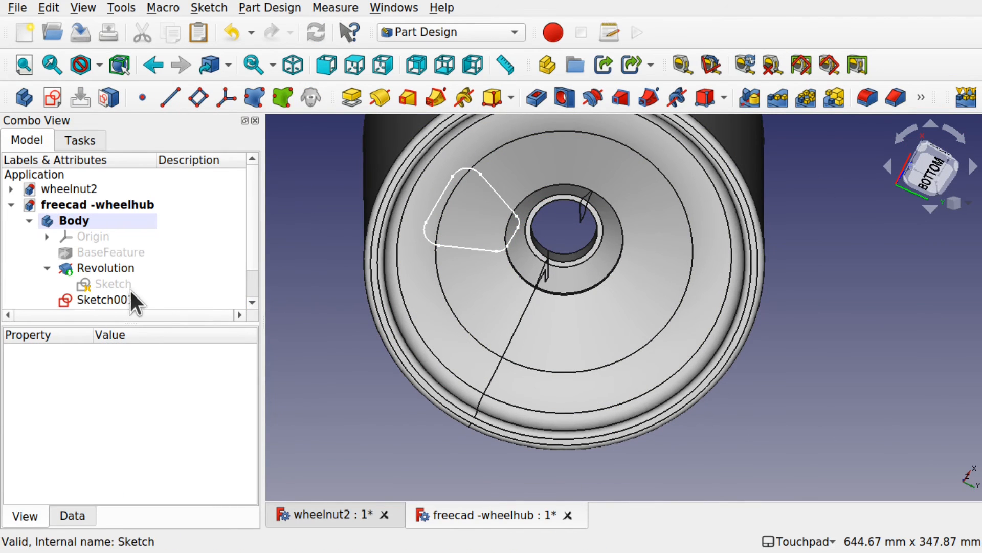
pyautogui.click(122, 300)
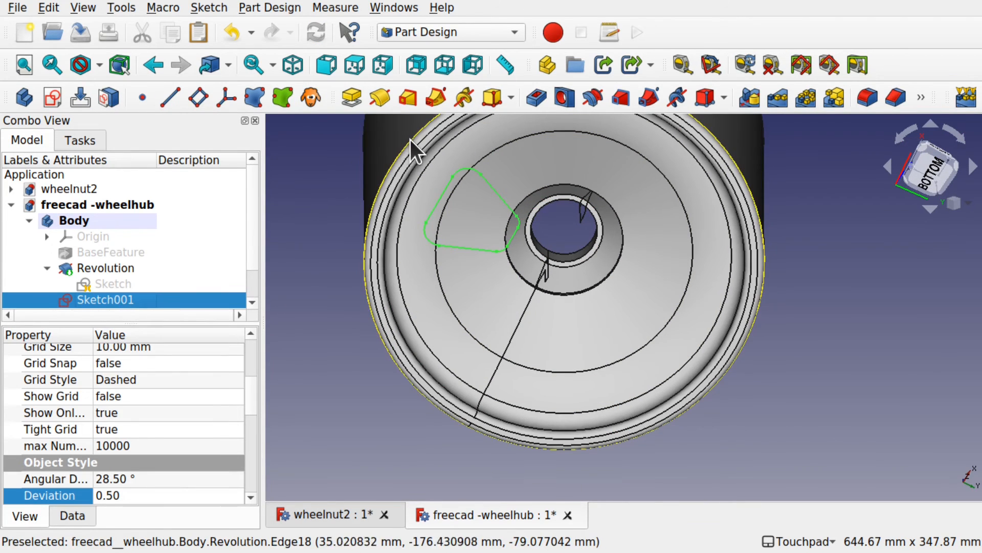
pyautogui.click(536, 97)
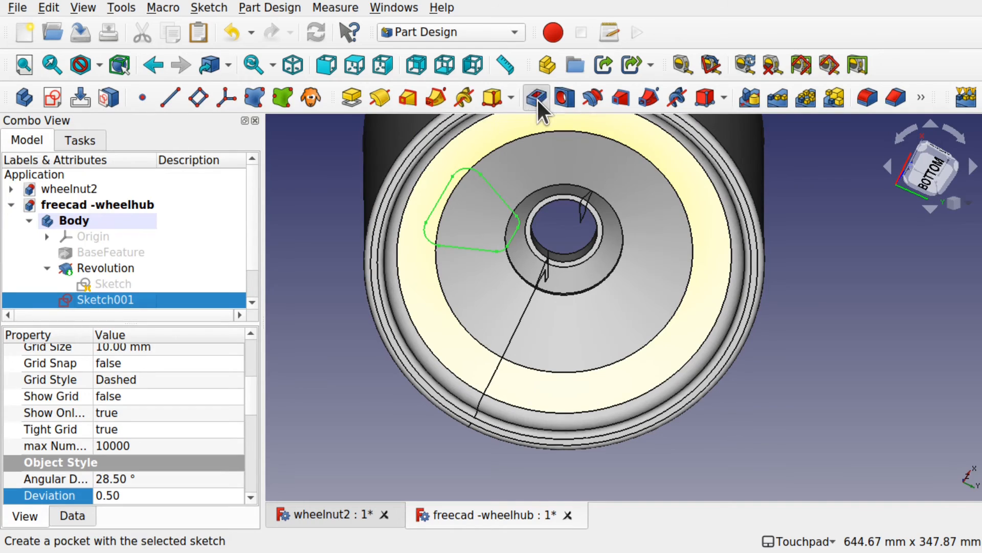
pyautogui.click(211, 237)
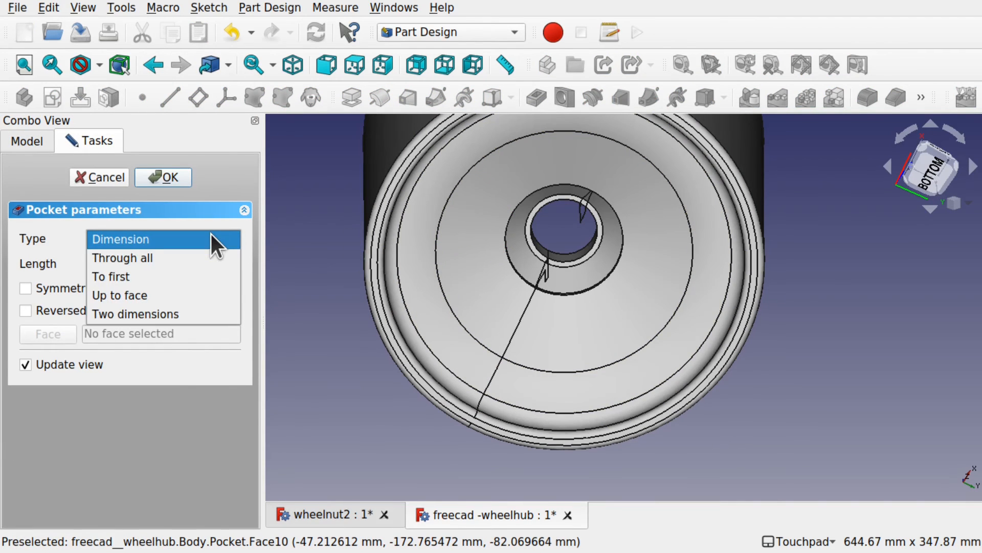
pyautogui.click(179, 275)
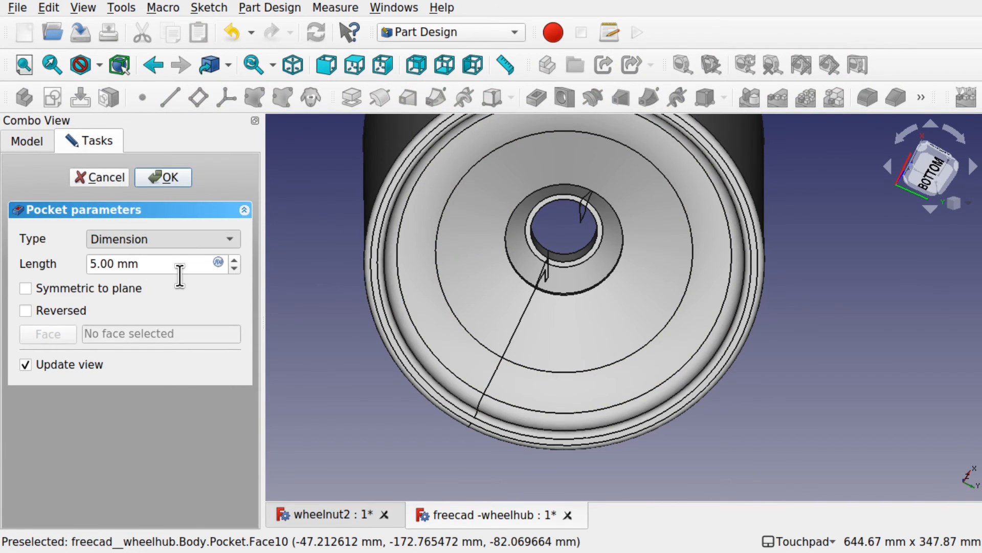
pyautogui.keyDown('alt'); pyautogui.moveTo(473, 248); pyautogui.dragTo(506, 165); pyautogui.keyUp('alt')
pyautogui.keyDown('alt'); pyautogui.moveTo(562, 230); pyautogui.dragTo(517, 239); pyautogui.keyUp('alt')
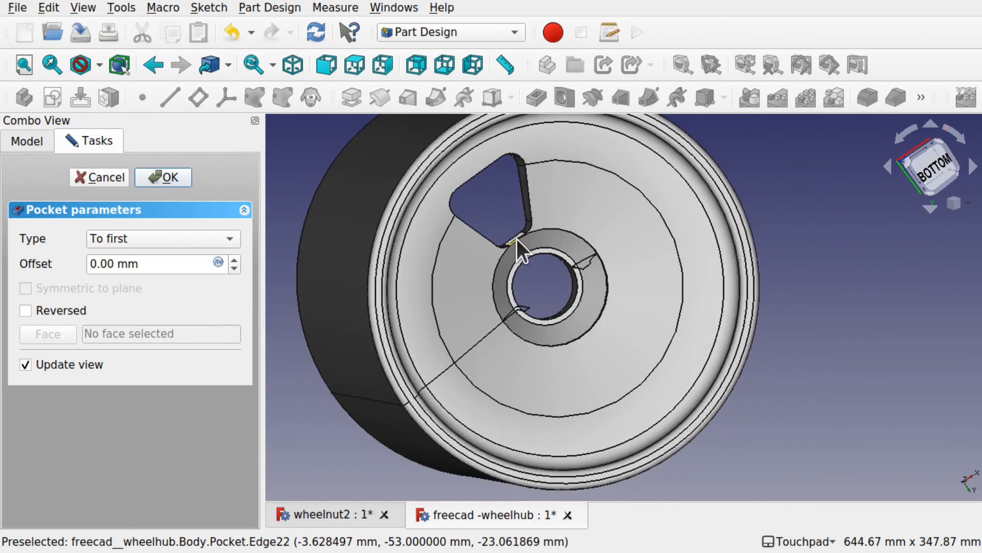
pyautogui.scroll(3, 517, 238)
pyautogui.keyDown('alt'); pyautogui.moveTo(478, 202); pyautogui.dragTo(501, 241); pyautogui.keyUp('alt')
pyautogui.scroll(-4, 511, 240)
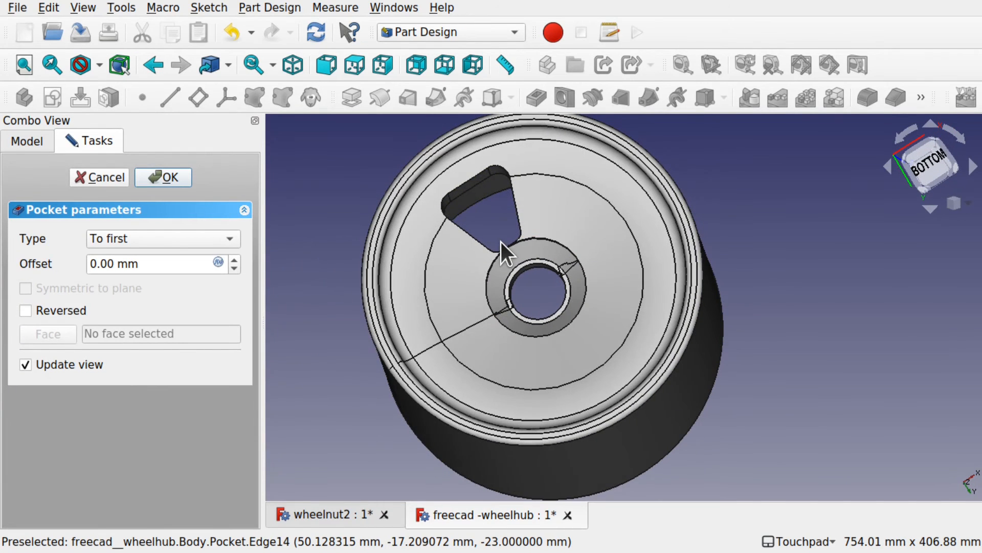
pyautogui.click(168, 178)
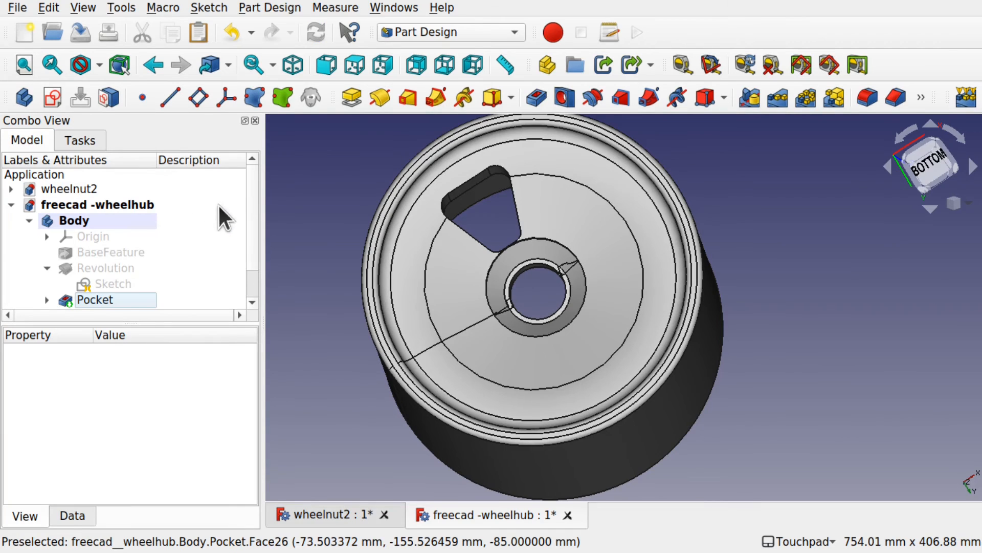
# Create a polar pattern of the pocket around the normal sketch axis with 8 occurrences.
pyautogui.moveTo(250, 254); pyautogui.dragTo(257, 285)
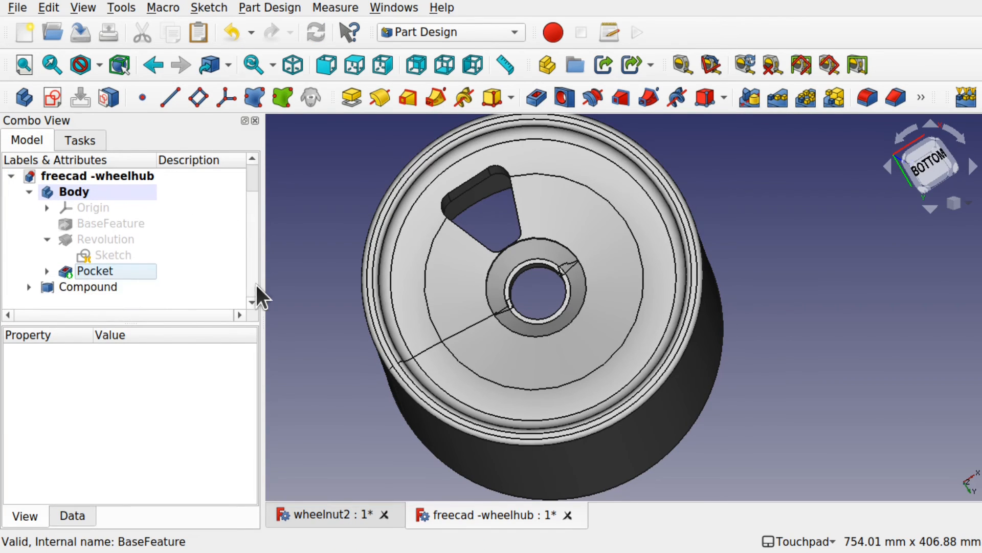
pyautogui.click(99, 270)
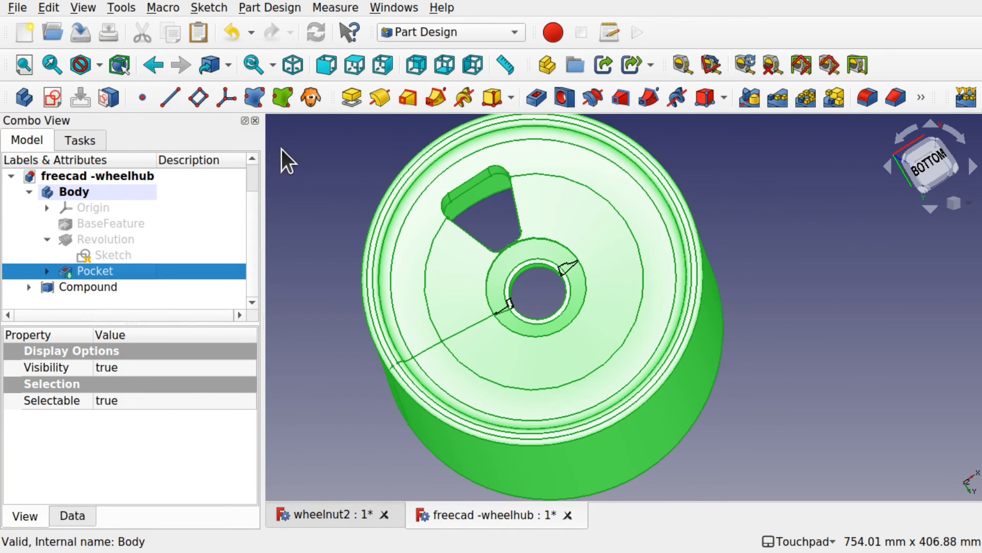
pyautogui.click(265, 7)
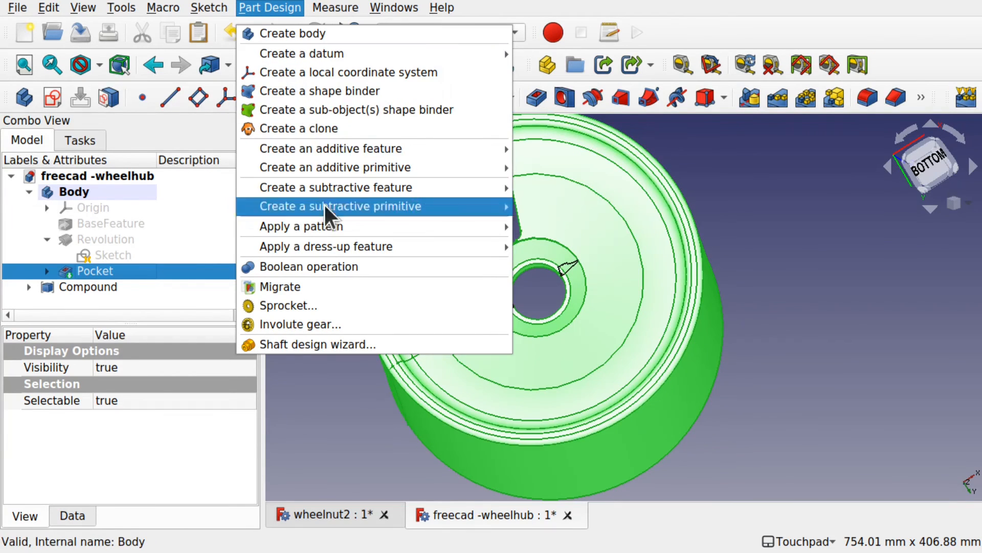
pyautogui.moveTo(361, 230)
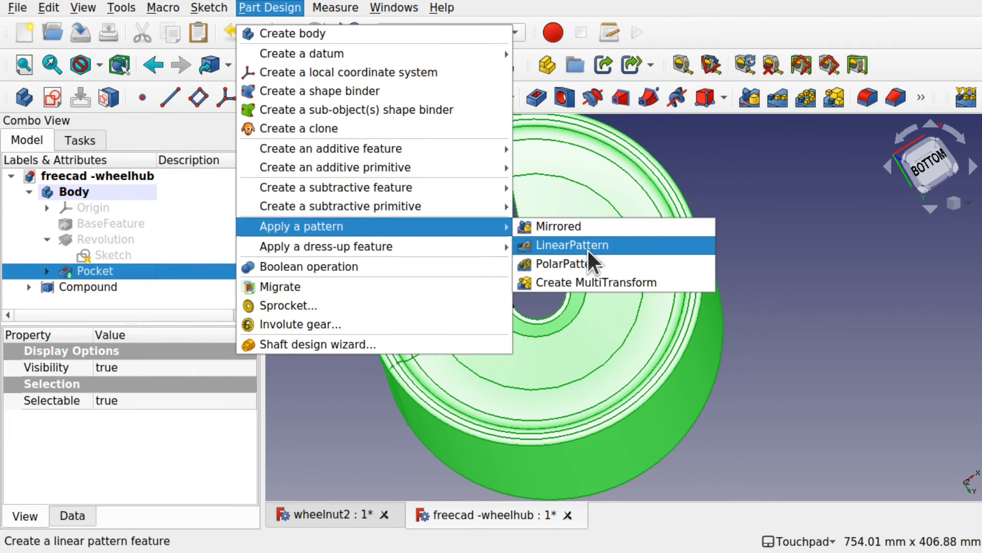
pyautogui.click(592, 263)
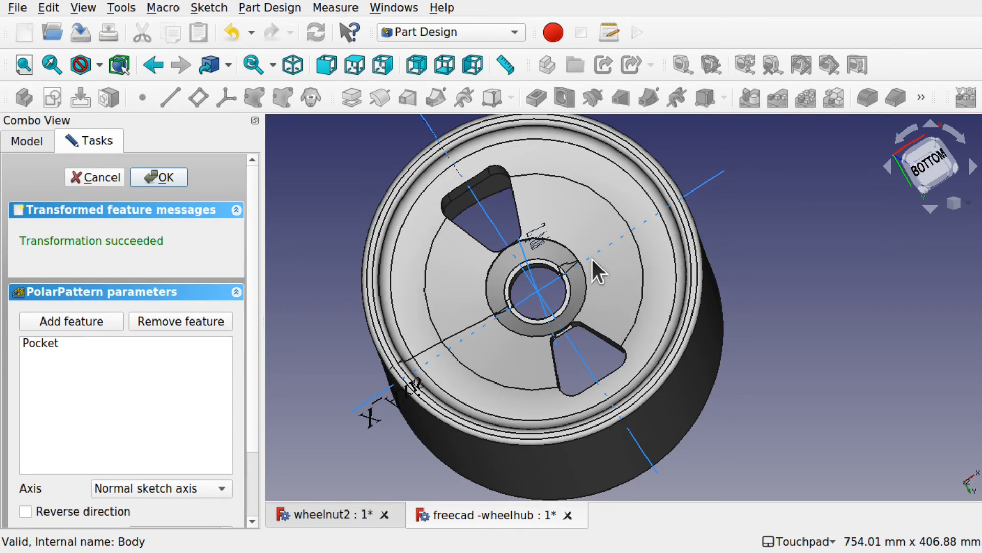
pyautogui.moveTo(588, 262)
pyautogui.keyDown('alt'); pyautogui.mouseDown()
pyautogui.moveTo(625, 292)
pyautogui.moveTo(589, 274)
pyautogui.mouseUp(); pyautogui.keyUp('alt')
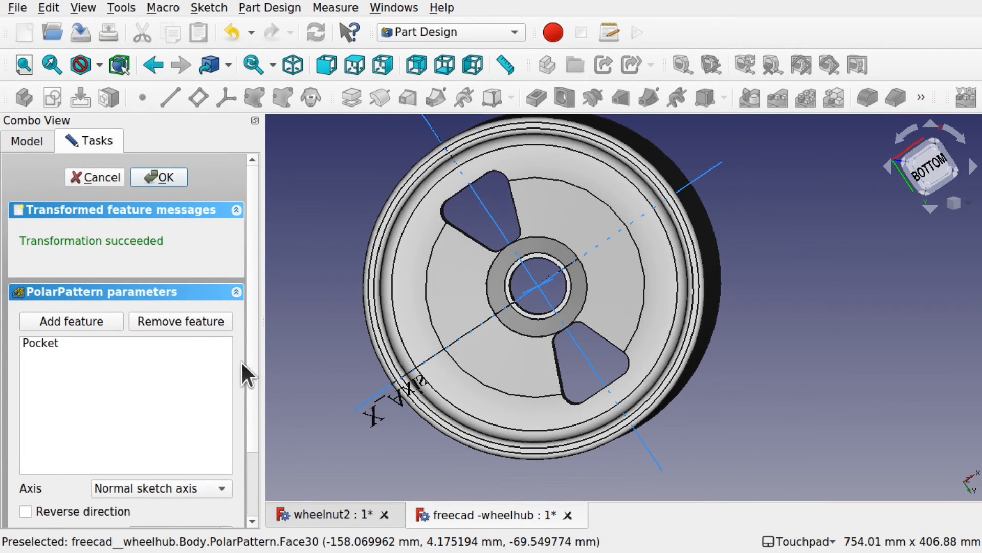
pyautogui.scroll(-3, 247, 359)
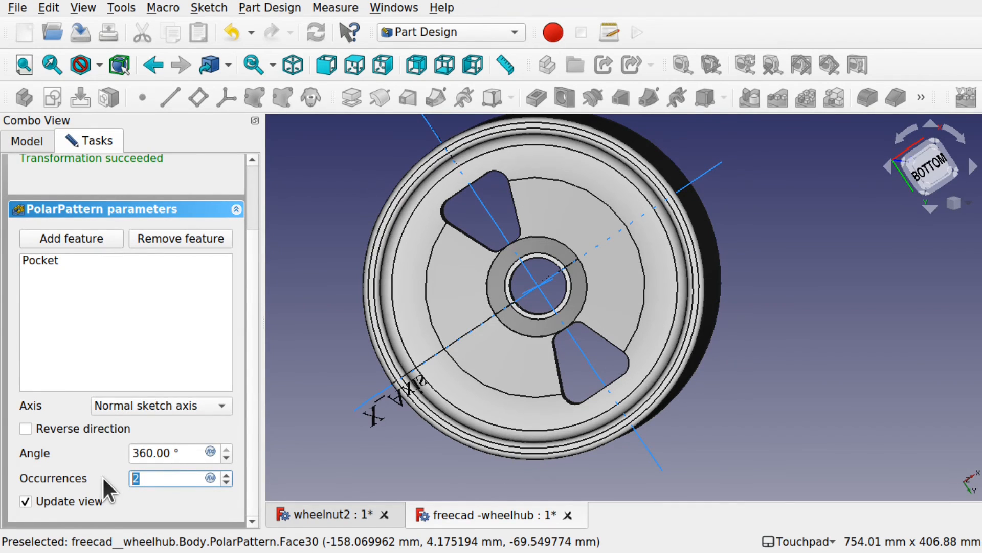
pyautogui.write('8')
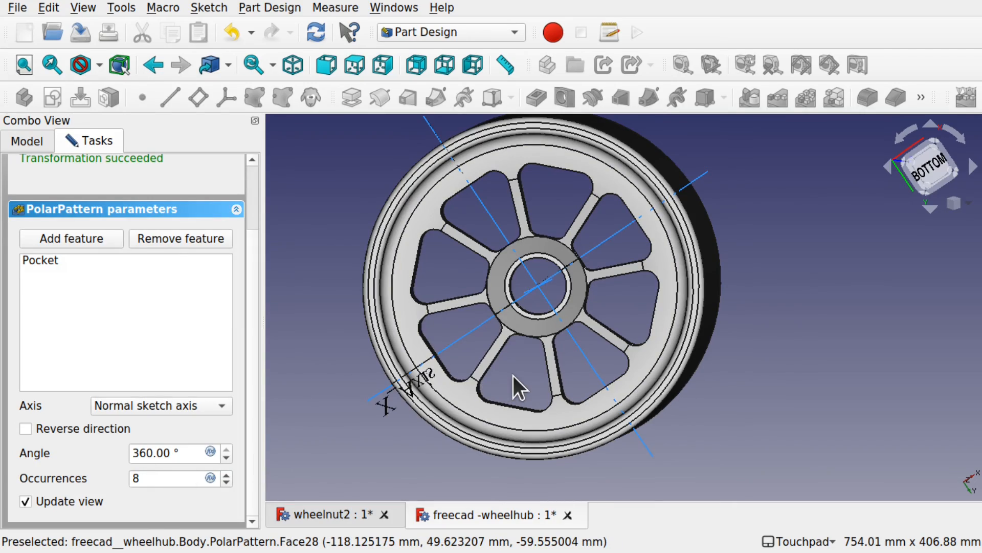
# Reduce the polar pattern to 7 occurrences and accept it.
pyautogui.keyDown('shift'); pyautogui.moveTo(514, 375); pyautogui.dragTo(570, 329); pyautogui.keyUp('shift')
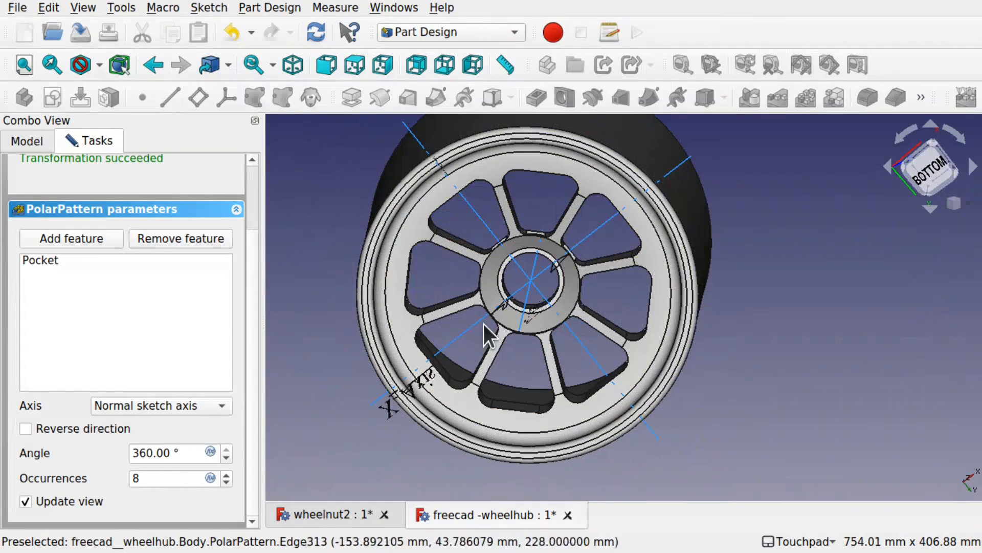
pyautogui.moveTo(578, 370)
pyautogui.keyDown('shift'); pyautogui.mouseDown()
pyautogui.moveTo(567, 342)
pyautogui.moveTo(566, 375)
pyautogui.mouseUp(); pyautogui.keyUp('shift')
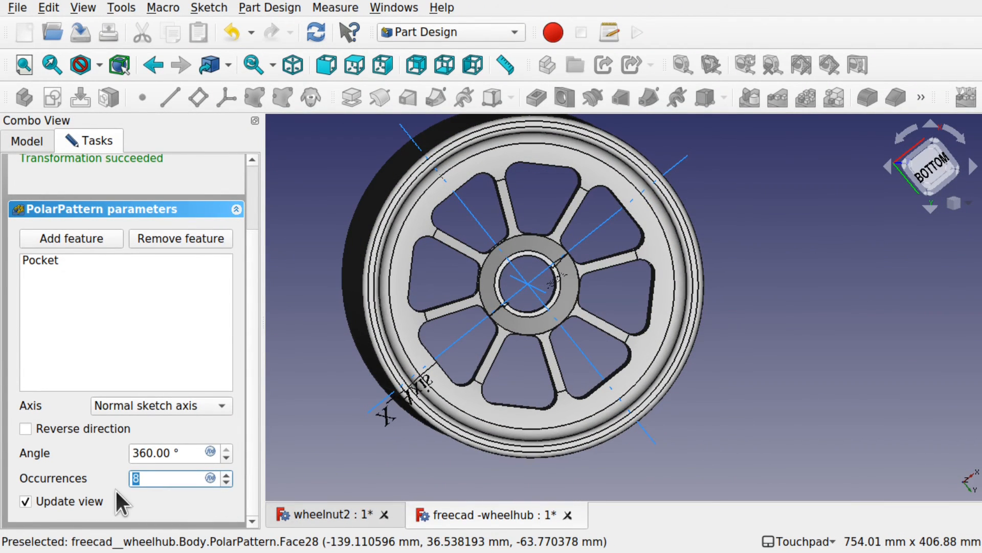
pyautogui.write('7')
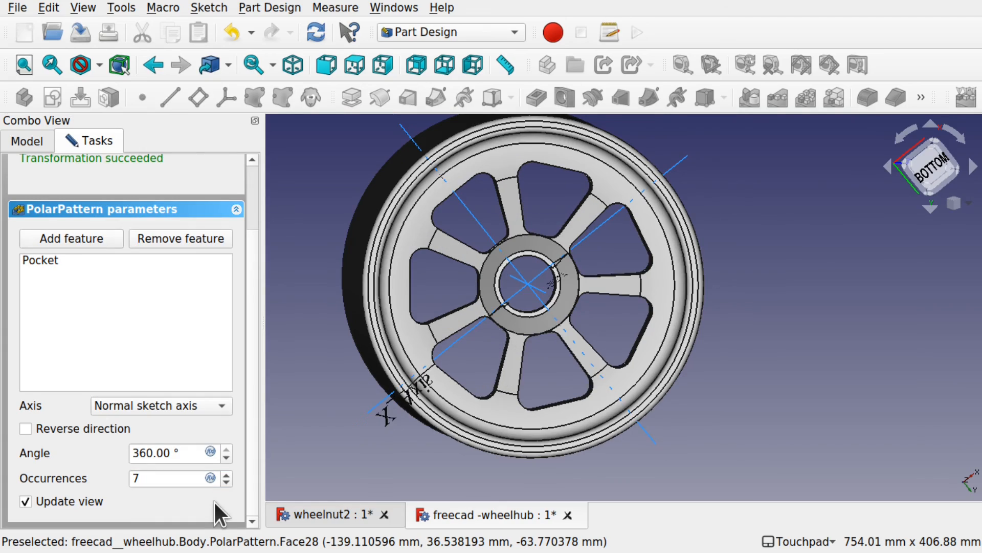
pyautogui.keyDown('shift'); pyautogui.moveTo(394, 411); pyautogui.dragTo(537, 364); pyautogui.keyUp('shift')
pyautogui.scroll(3, 253, 198)
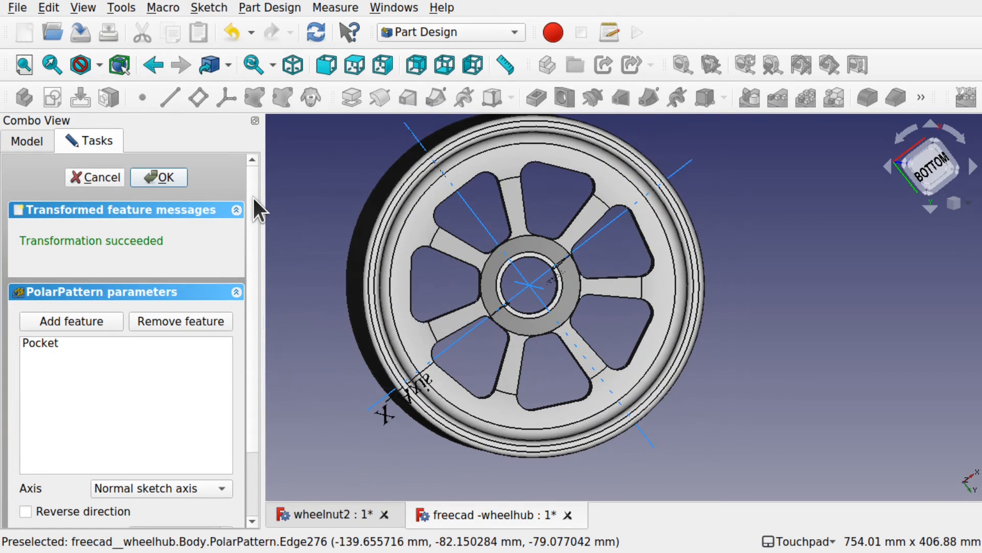
pyautogui.click(159, 177)
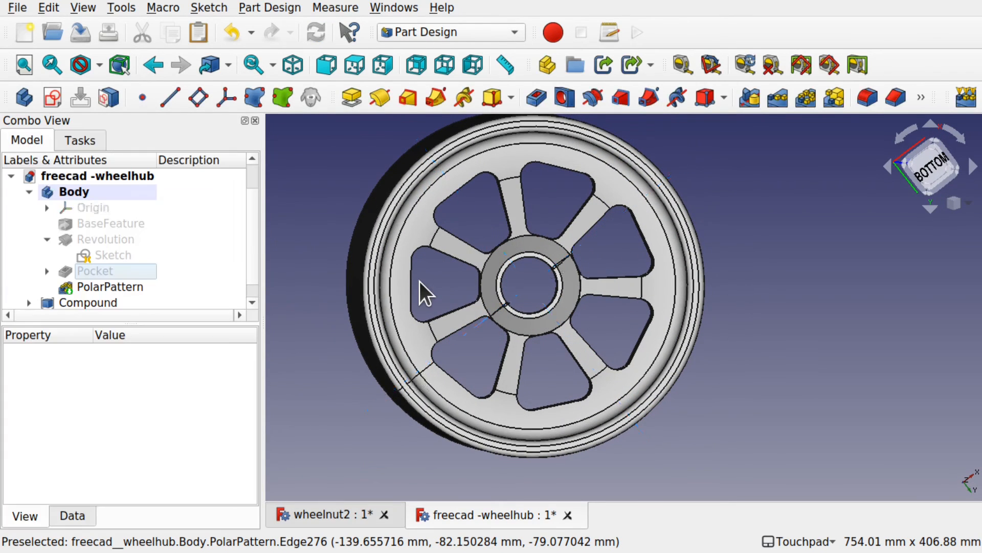
# Hide the Compound object so only the patterned hub body is displayed.
pyautogui.keyDown('shift'); pyautogui.moveTo(445, 254); pyautogui.dragTo(299, 263); pyautogui.keyUp('shift')
pyautogui.scroll(-1, 256, 241)
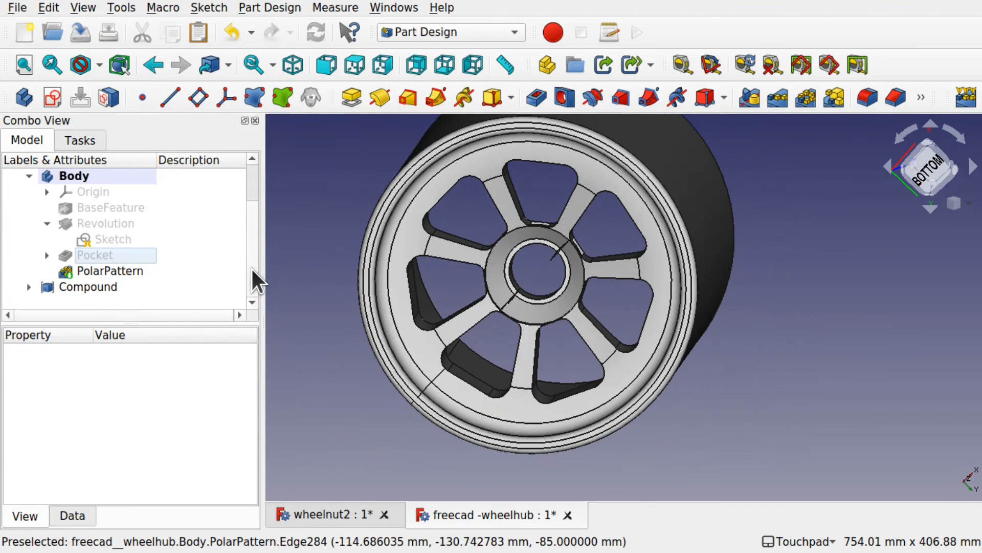
pyautogui.click(90, 287)
pyautogui.press('space')
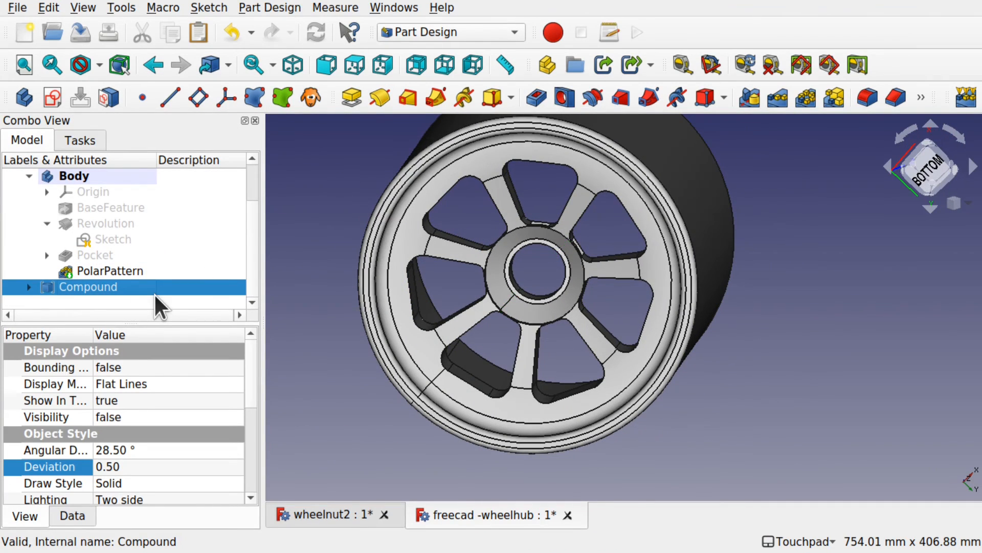
# Reopen the pocket's sketch and delete the external reference circle around the central recess.
pyautogui.keyDown('shift'); pyautogui.moveTo(402, 283); pyautogui.dragTo(603, 269); pyautogui.keyUp('shift')
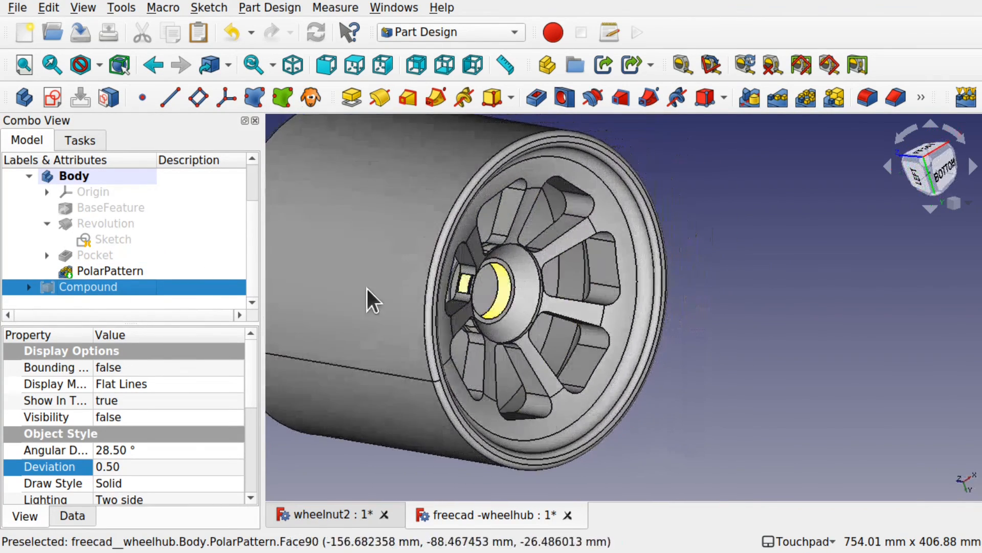
pyautogui.keyDown('shift'); pyautogui.moveTo(367, 289); pyautogui.dragTo(439, 285); pyautogui.keyUp('shift')
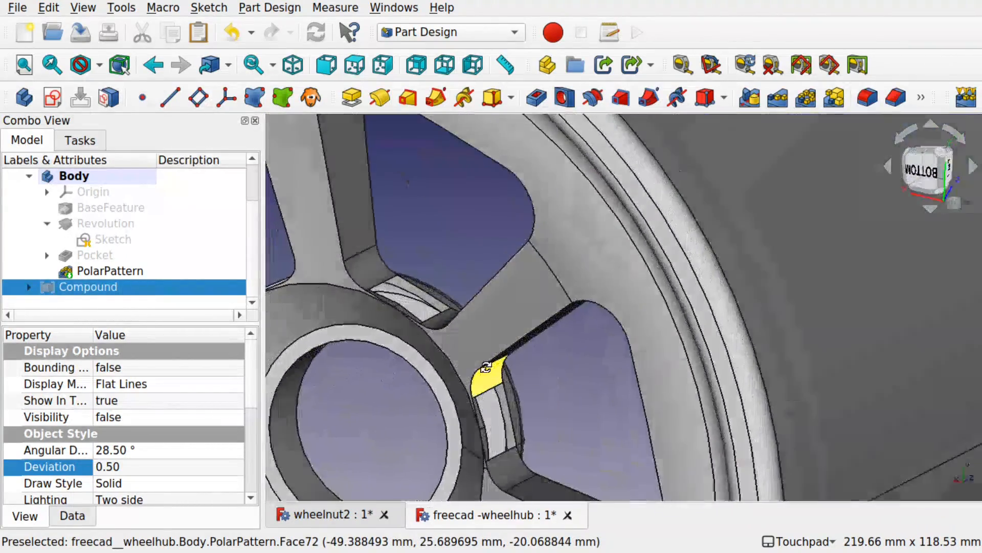
pyautogui.keyDown('shift'); pyautogui.moveTo(486, 367); pyautogui.dragTo(437, 405); pyautogui.keyUp('shift')
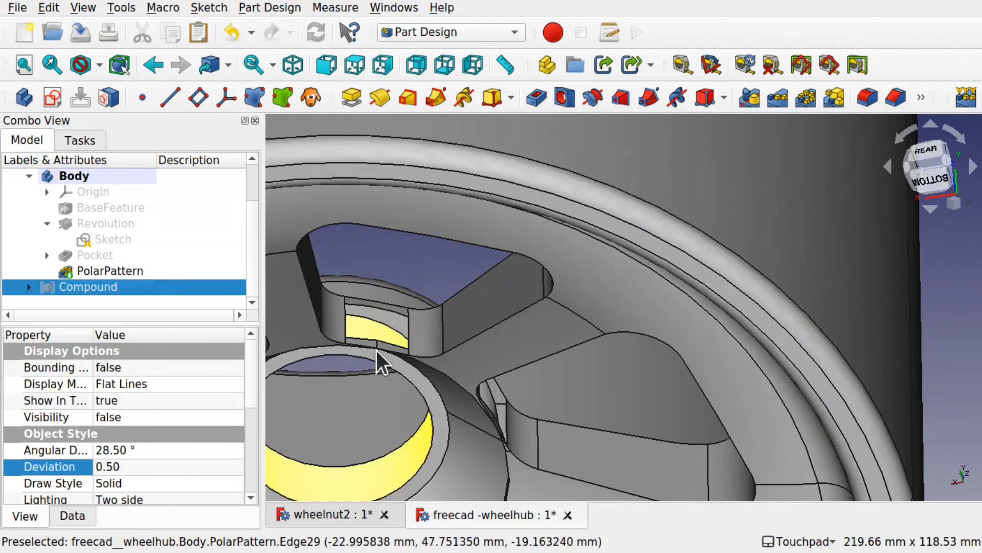
pyautogui.keyDown('shift'); pyautogui.moveTo(520, 342); pyautogui.dragTo(538, 300); pyautogui.keyUp('shift')
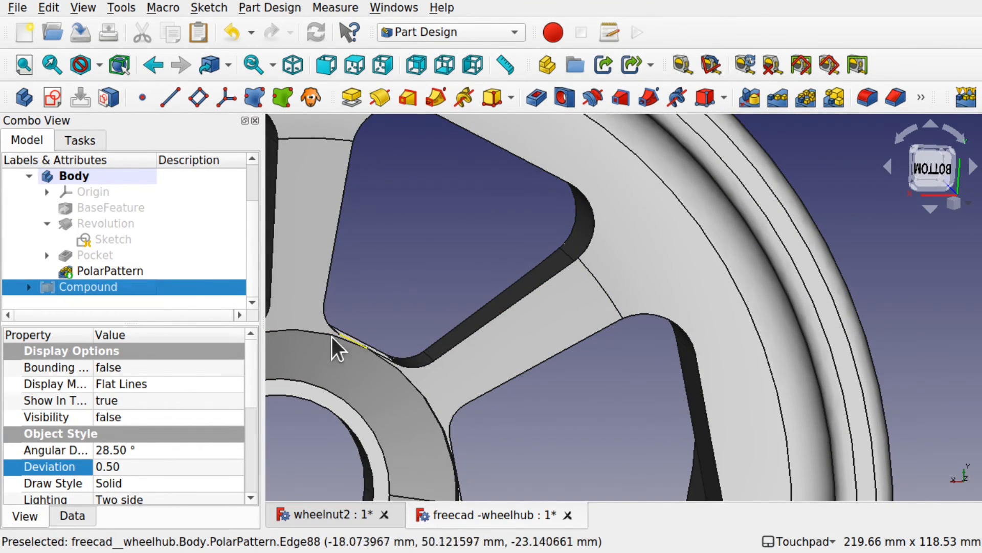
pyautogui.click(46, 255)
pyautogui.doubleClick(127, 273)
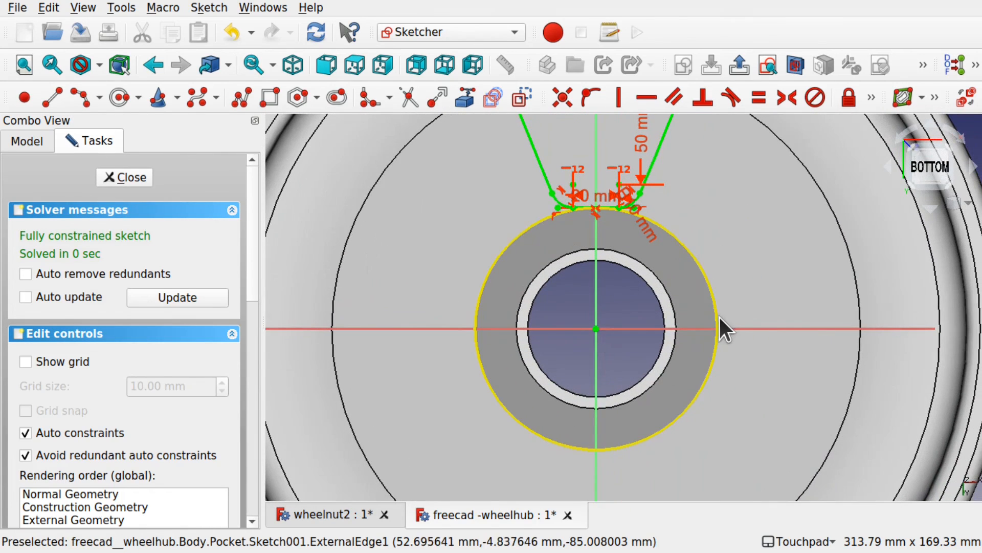
pyautogui.press('Delete')
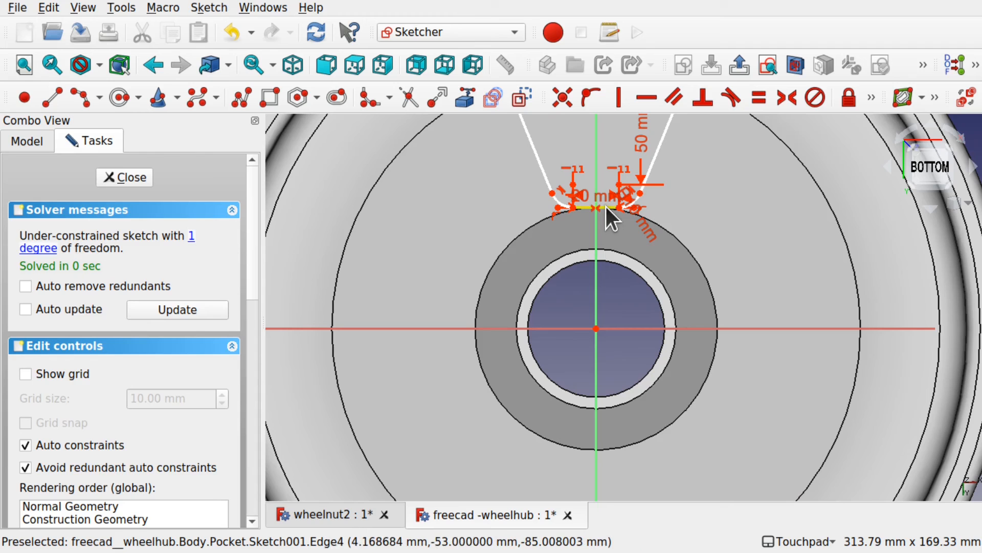
# Move the opening's profile outward, its inner edge about 61.5 mm from the origin, and set the vertical distance between its corner-arc centres to 45 mm.
pyautogui.moveTo(605, 206); pyautogui.dragTo(611, 182)
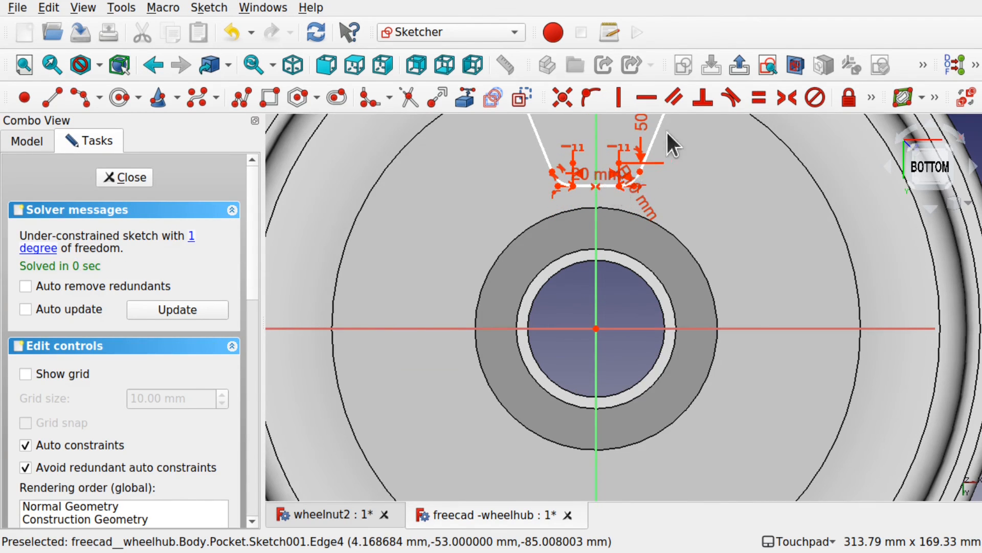
pyautogui.moveTo(667, 133); pyautogui.dragTo(658, 307, button='middle')
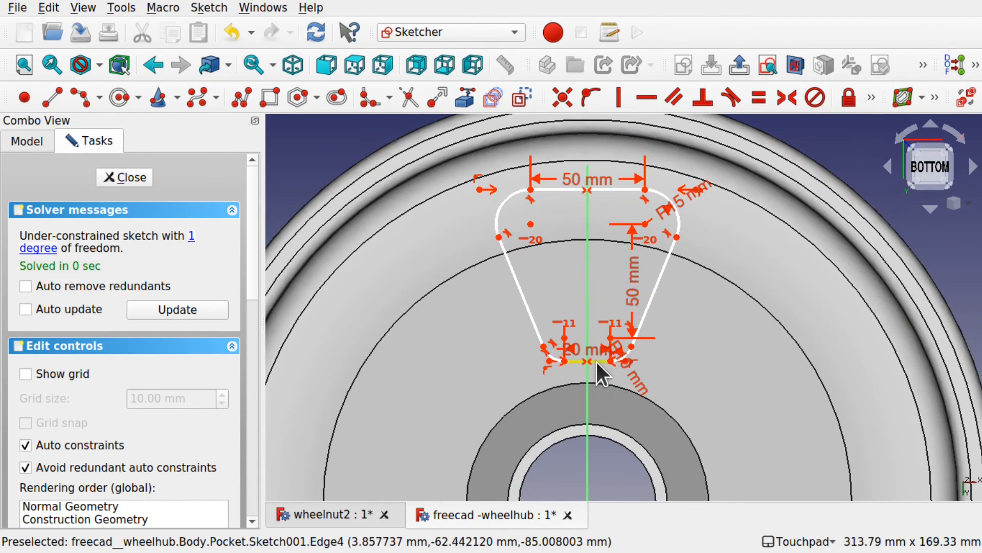
pyautogui.moveTo(597, 363); pyautogui.dragTo(597, 364)
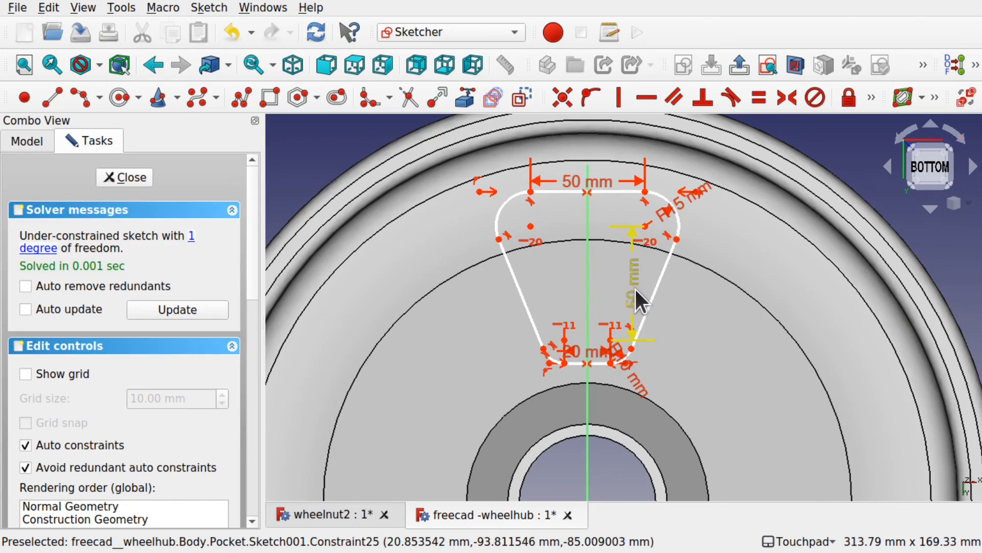
pyautogui.doubleClick(634, 287)
pyautogui.write('45')
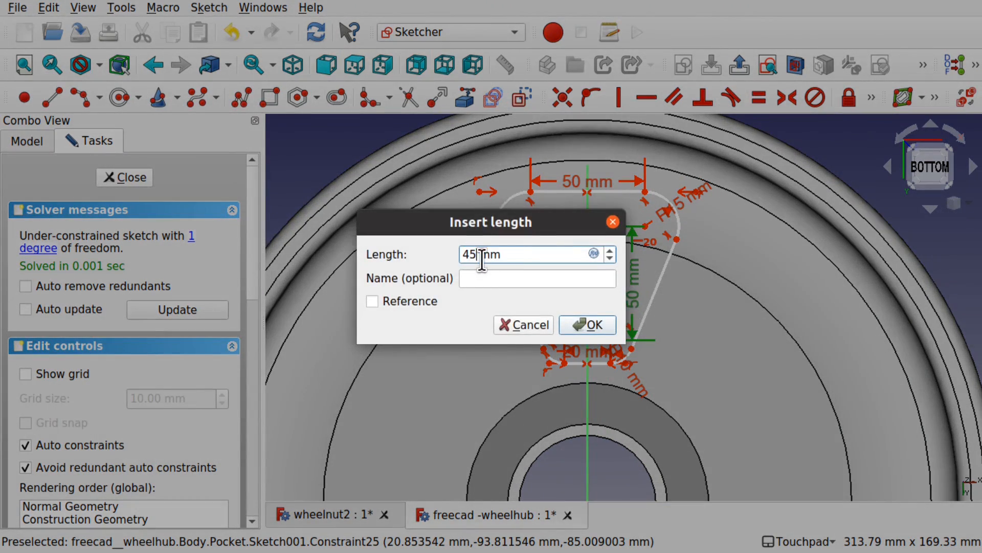
pyautogui.press('Escape')
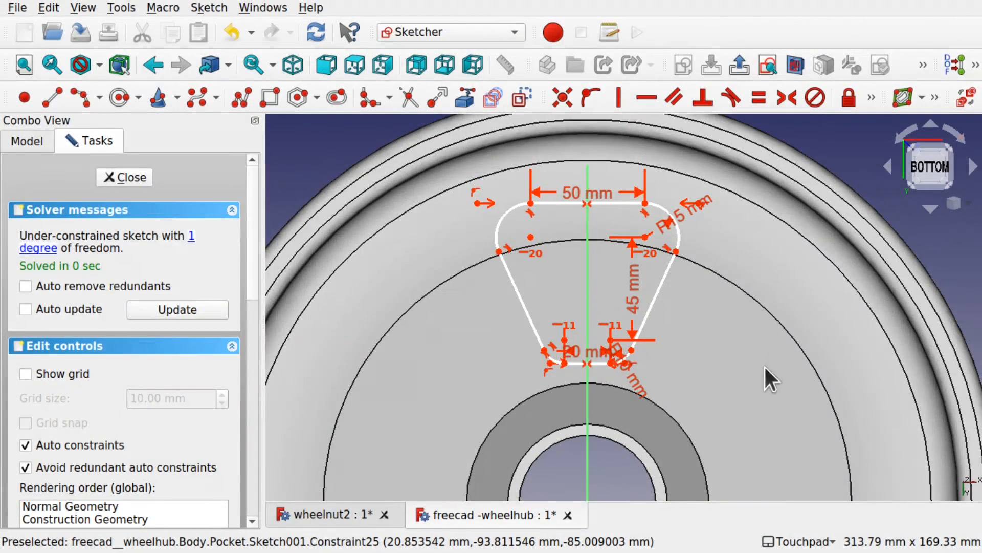
# Constrain the vertical distance from the origin to the inner edge's endpoint to 60 mm and leave the sketch.
pyautogui.keyDown('shift'); pyautogui.moveTo(689, 375); pyautogui.dragTo(677, 305, button='middle'); pyautogui.keyUp('shift')
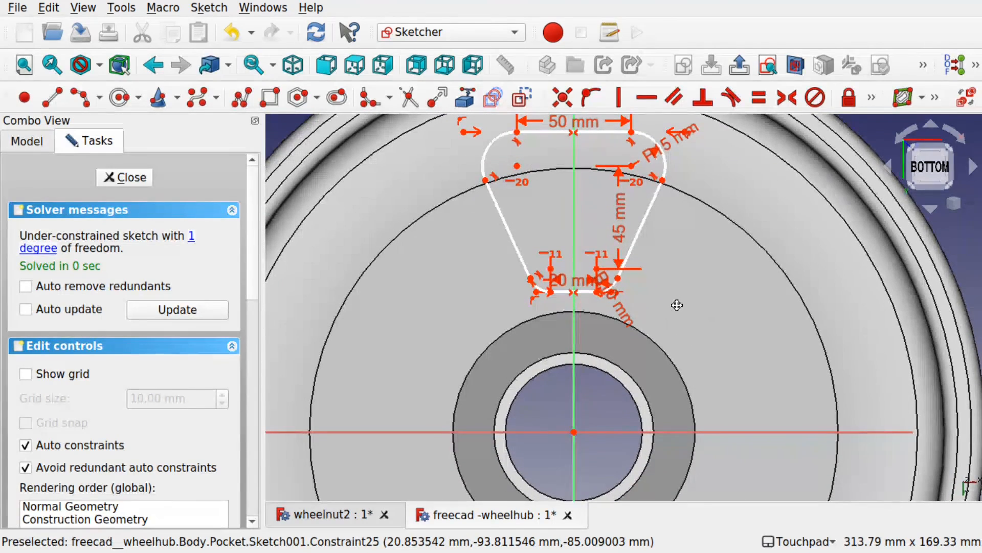
pyautogui.scroll(5, 591, 276)
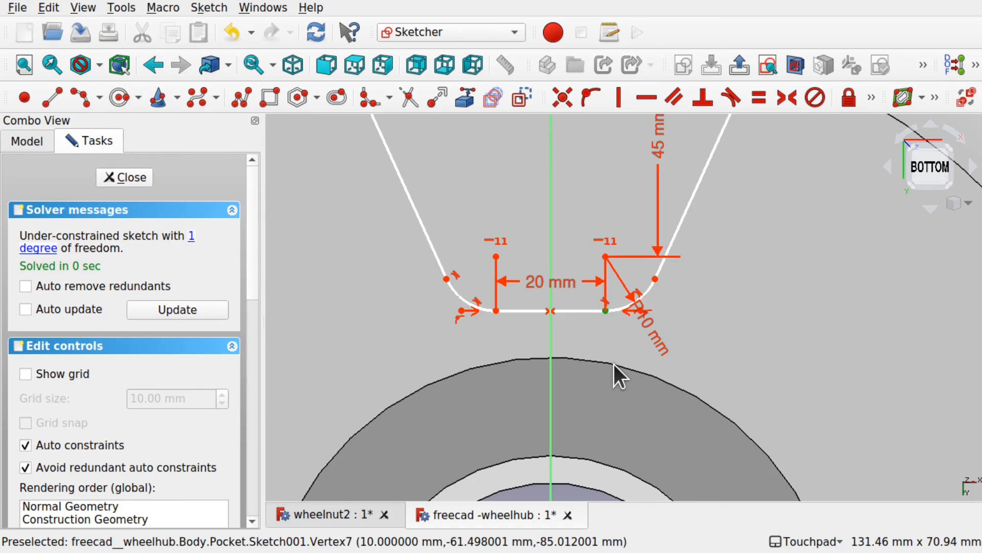
pyautogui.scroll(-5, 613, 361)
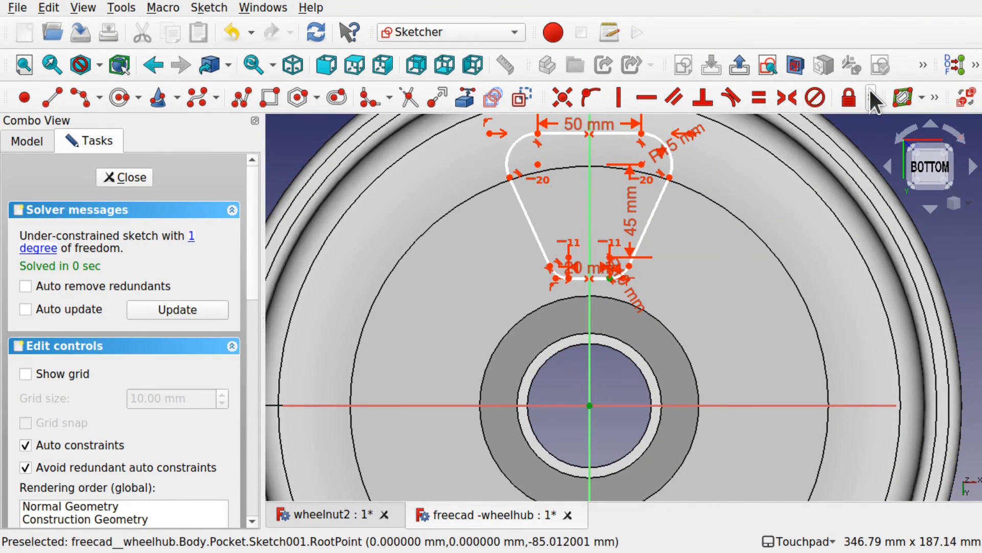
pyautogui.click(871, 92)
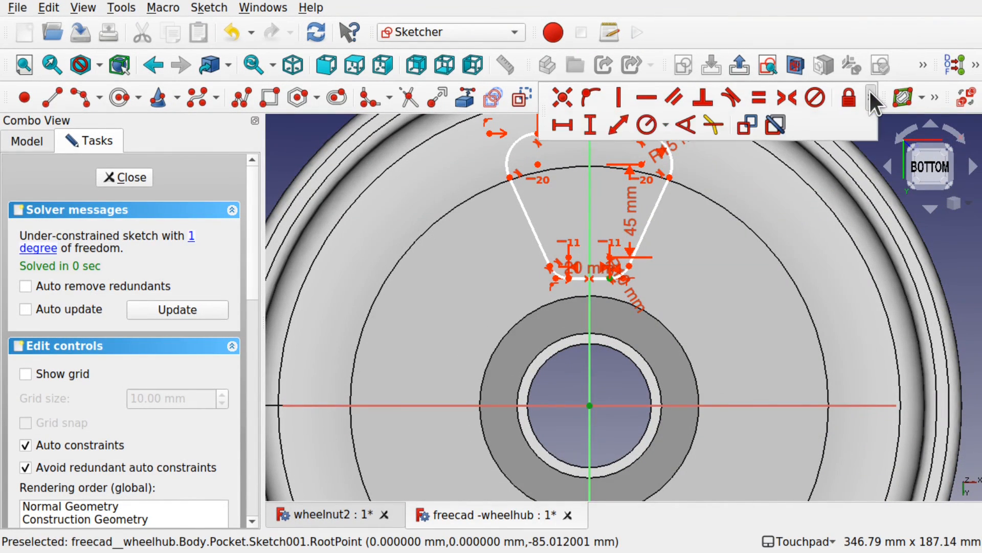
pyautogui.click(590, 124)
pyautogui.write('60')
pyautogui.press('Return')
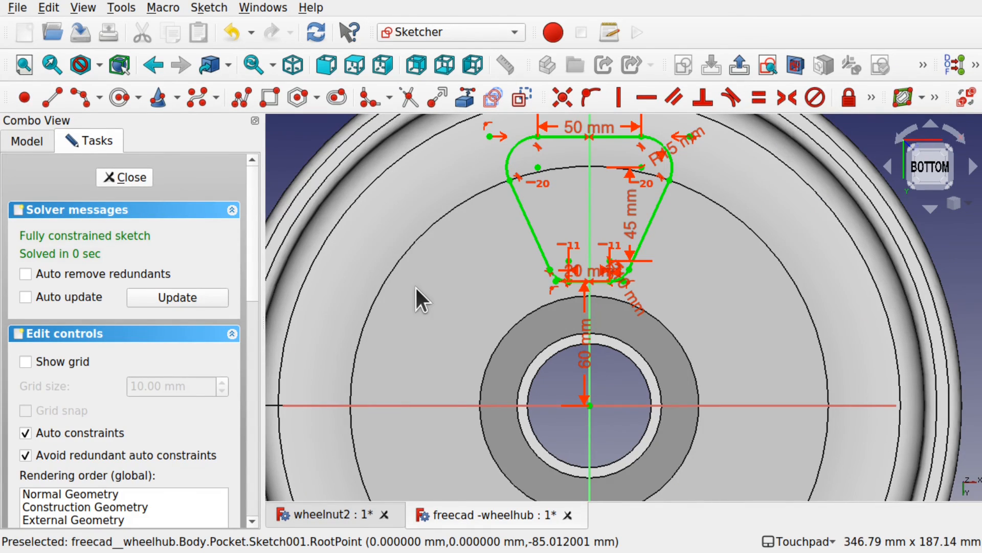
pyautogui.press('Escape')
# Examine the reworked openings around the whole wheel hub from an angled view.
pyautogui.scroll(-5, 416, 287)
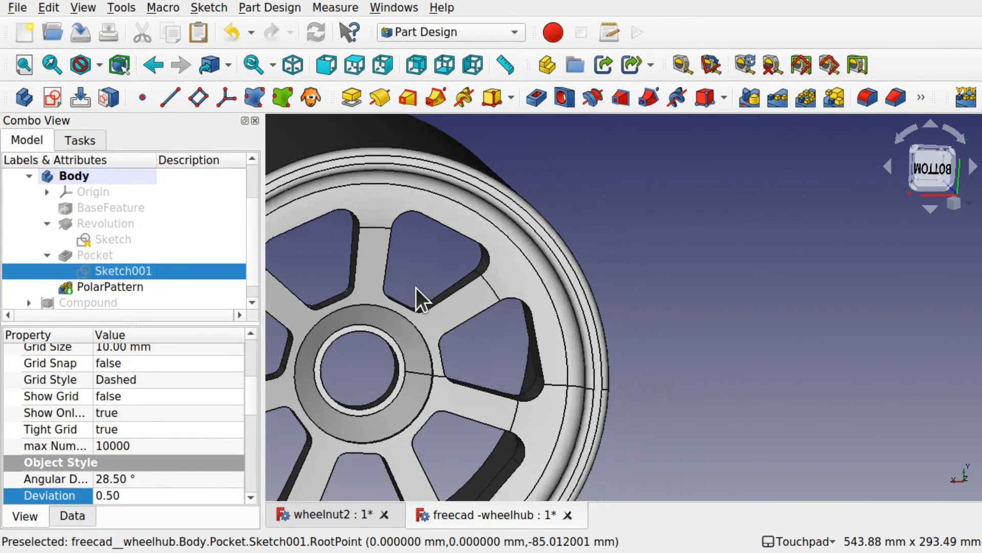
pyautogui.keyDown('alt'); pyautogui.moveTo(416, 288); pyautogui.dragTo(672, 330, button='middle'); pyautogui.keyUp('alt')
pyautogui.scroll(-3, 561, 315)
pyautogui.keyDown('alt'); pyautogui.moveTo(399, 270); pyautogui.dragTo(589, 284, button='middle'); pyautogui.keyUp('alt')
pyautogui.keyDown('shift'); pyautogui.moveTo(589, 284); pyautogui.dragTo(612, 333, button='middle'); pyautogui.keyUp('shift')
pyautogui.moveTo(527, 331); pyautogui.dragTo(494, 240, button='middle')
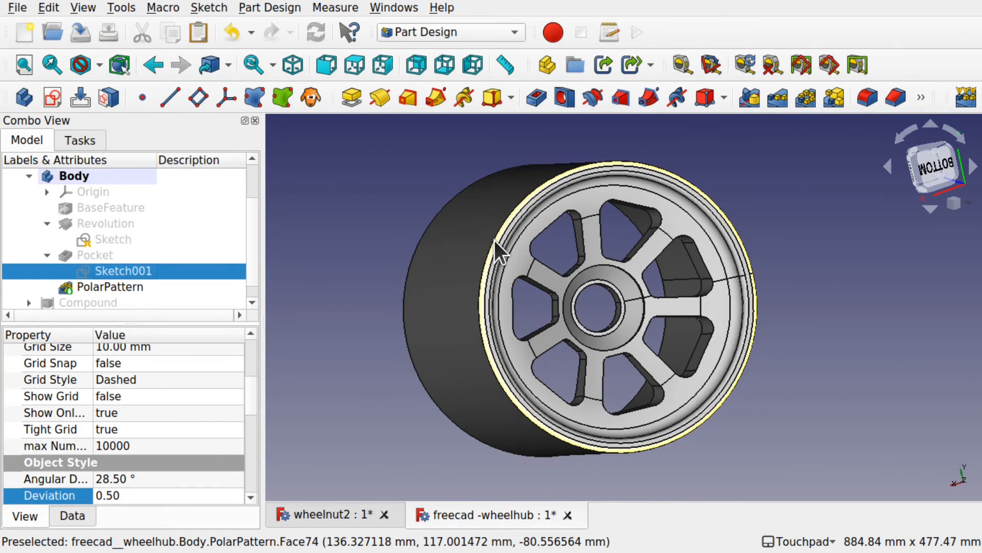